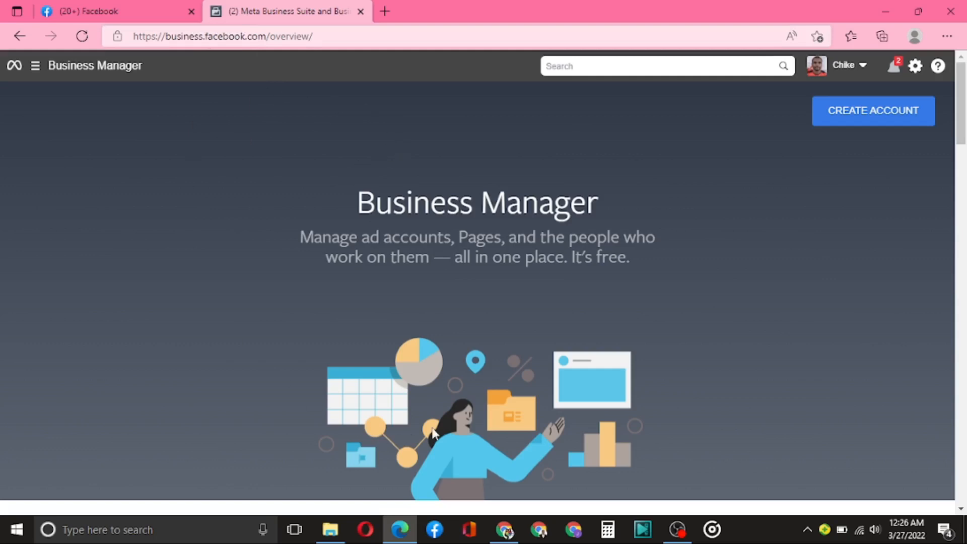
Review the Business Manager overview page, covering the reasons to choose it and what it offers
scroll(297, 255, "down", 4)
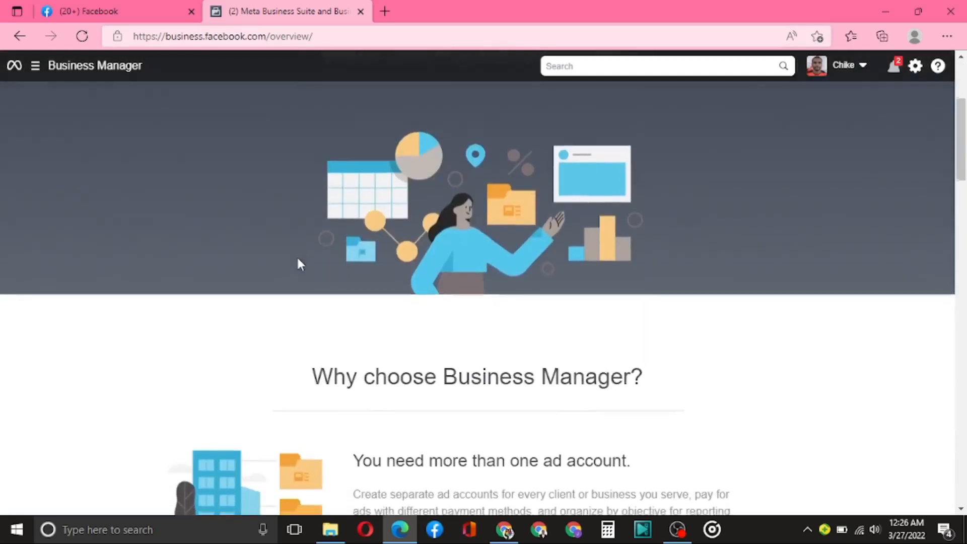
scroll(297, 256, "up", 4)
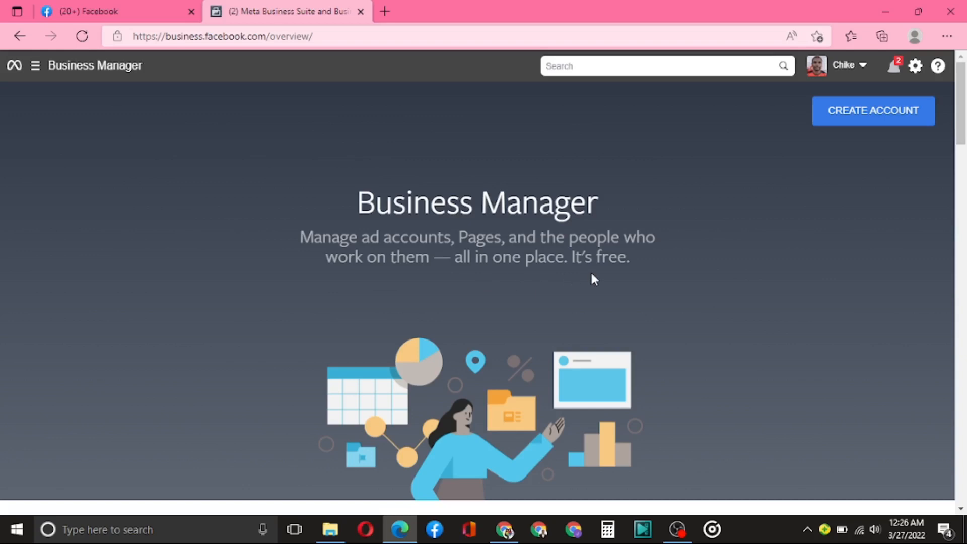
scroll(591, 275, "down", 1)
scroll(592, 275, "up", 1)
scroll(592, 275, "down", 1)
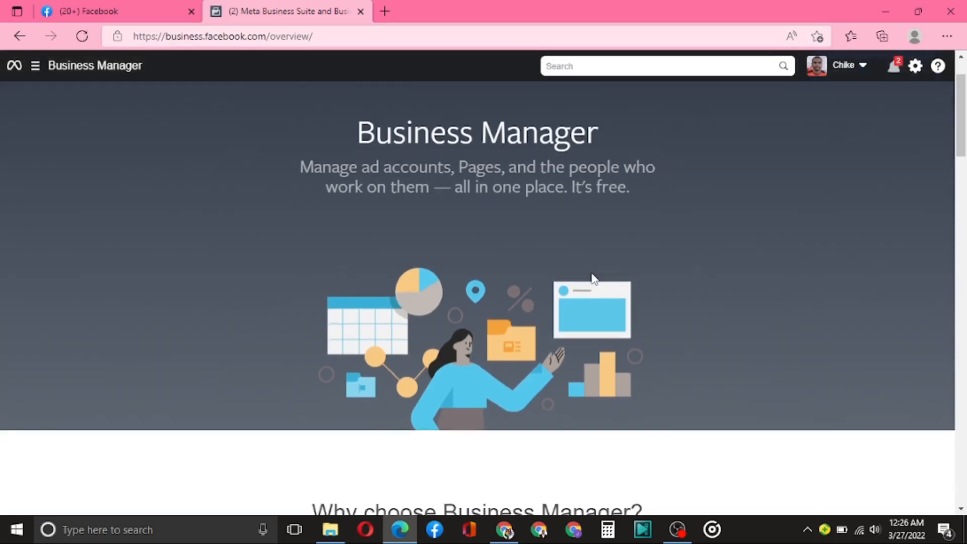
scroll(591, 277, "down", 4)
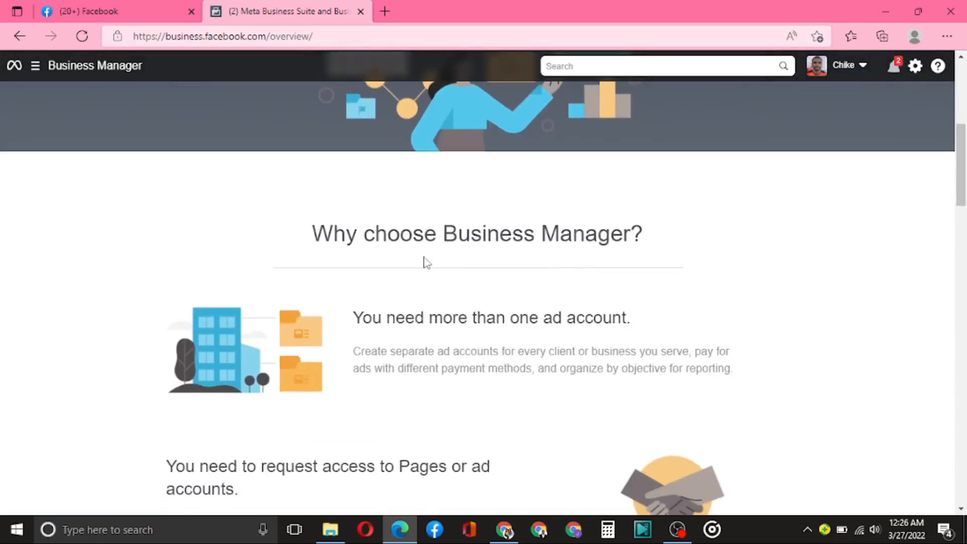
scroll(652, 257, "down", 1)
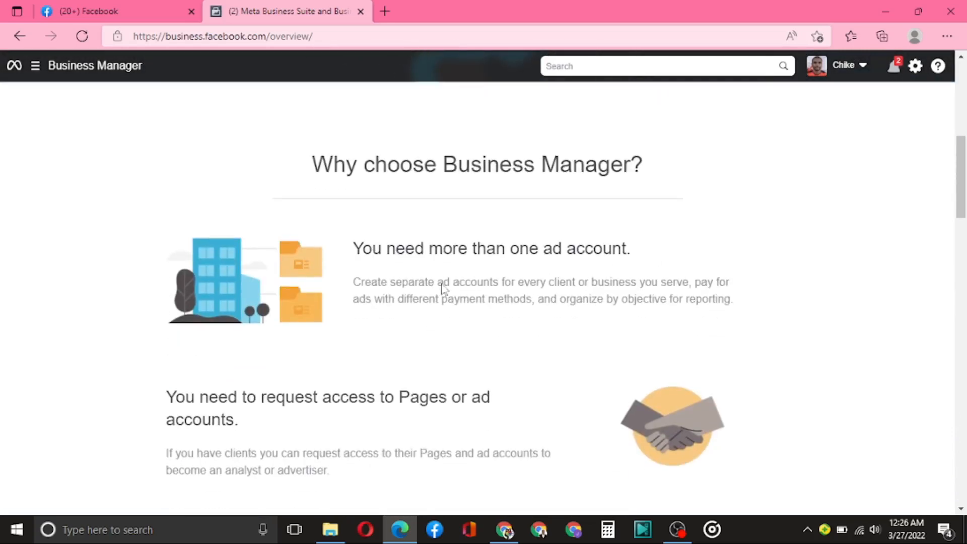
scroll(703, 272, "down", 2)
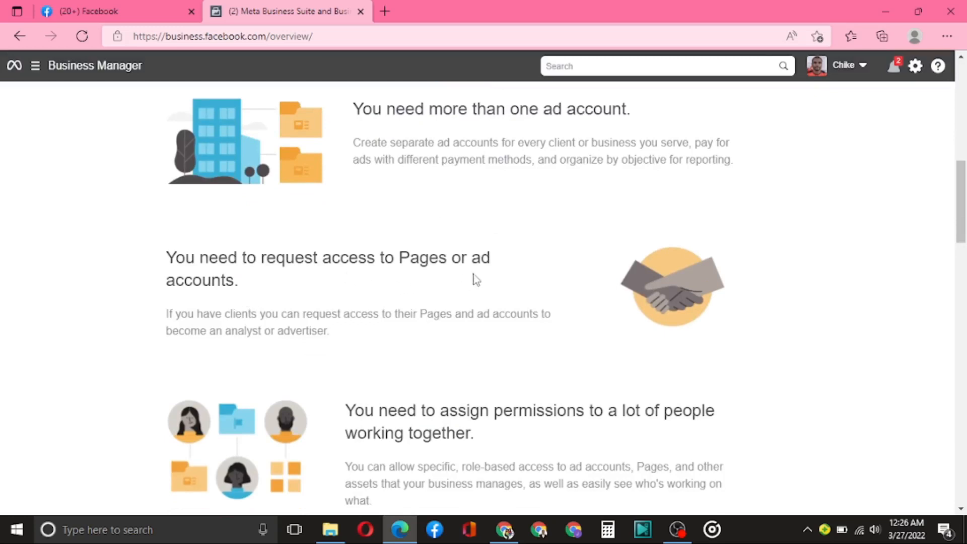
scroll(492, 276, "down", 3)
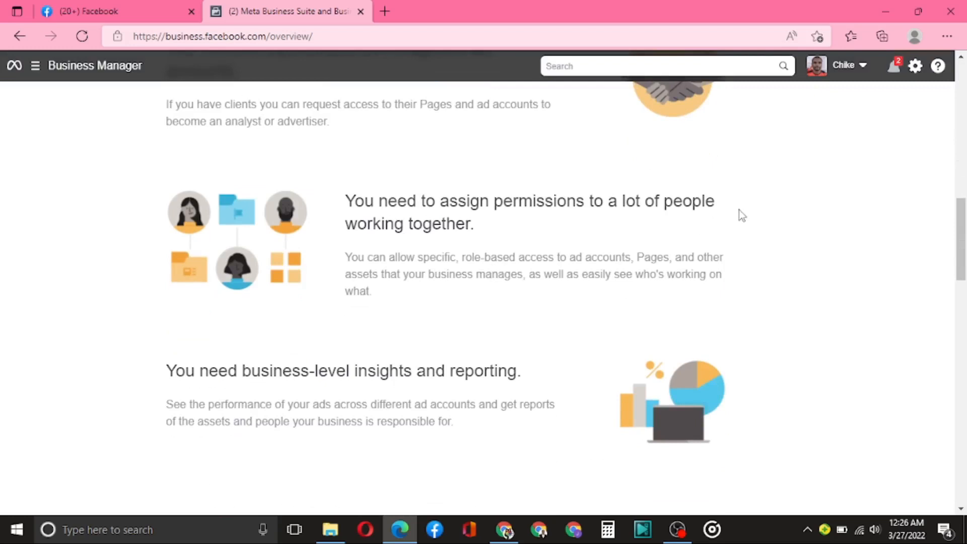
scroll(434, 244, "down", 1)
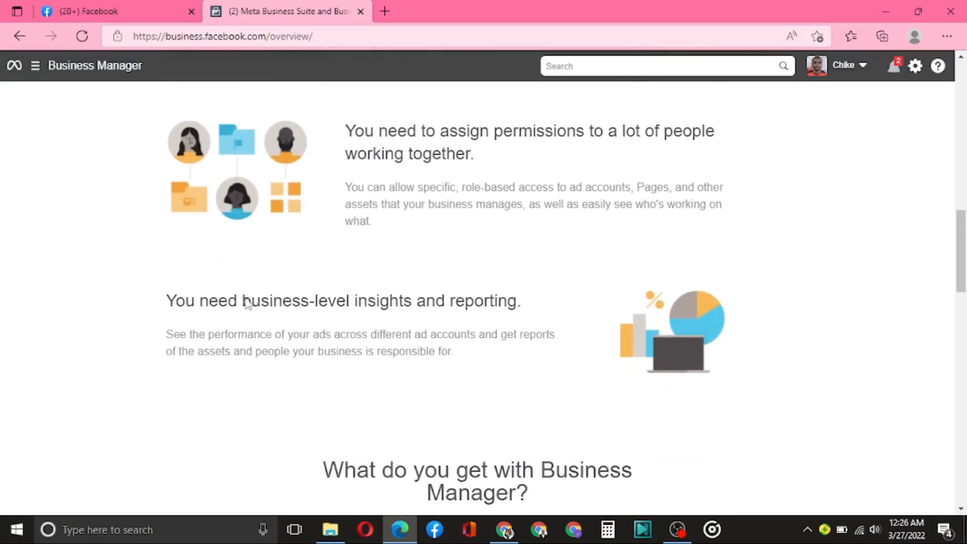
scroll(440, 319, "down", 2)
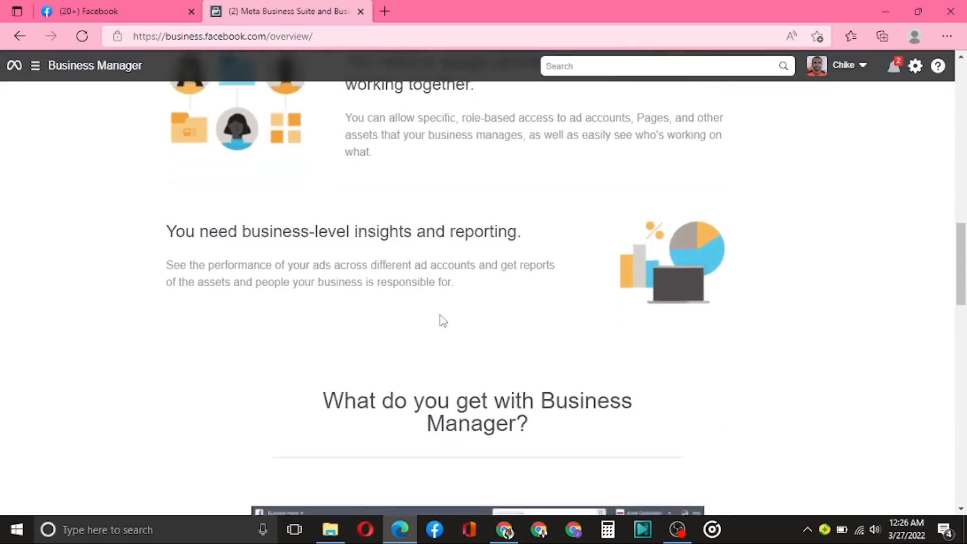
scroll(419, 242, "down", 1)
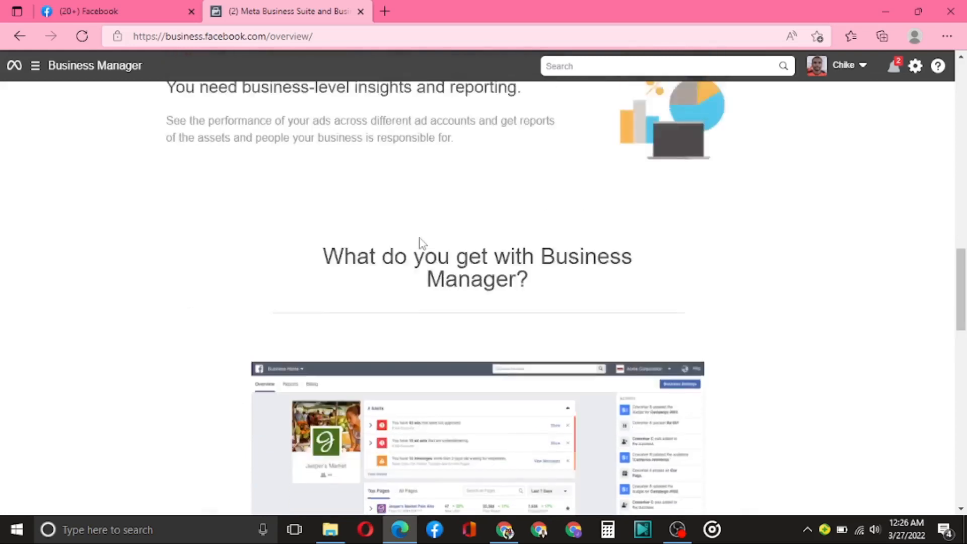
scroll(419, 239, "up", 4)
scroll(420, 242, "up", 2)
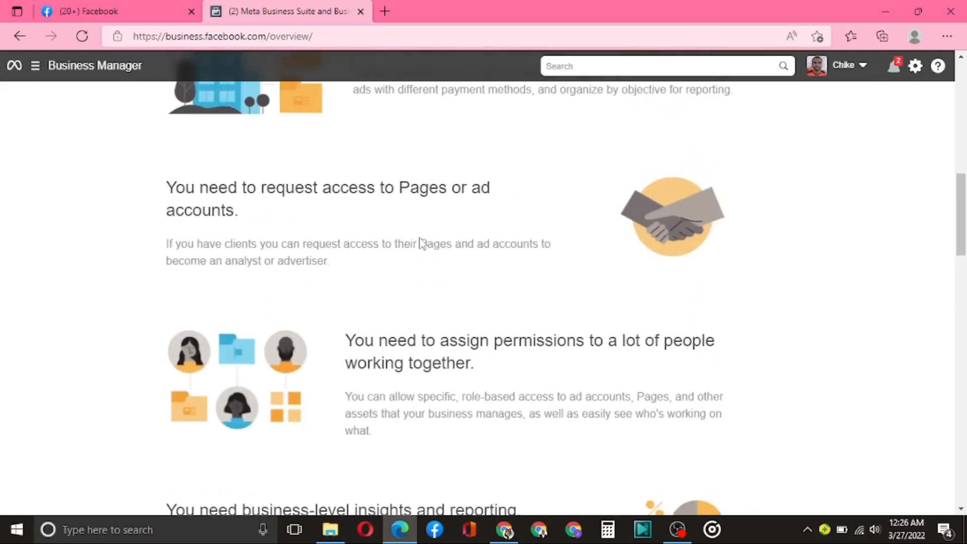
scroll(422, 244, "up", 5)
scroll(421, 238, "up", 1)
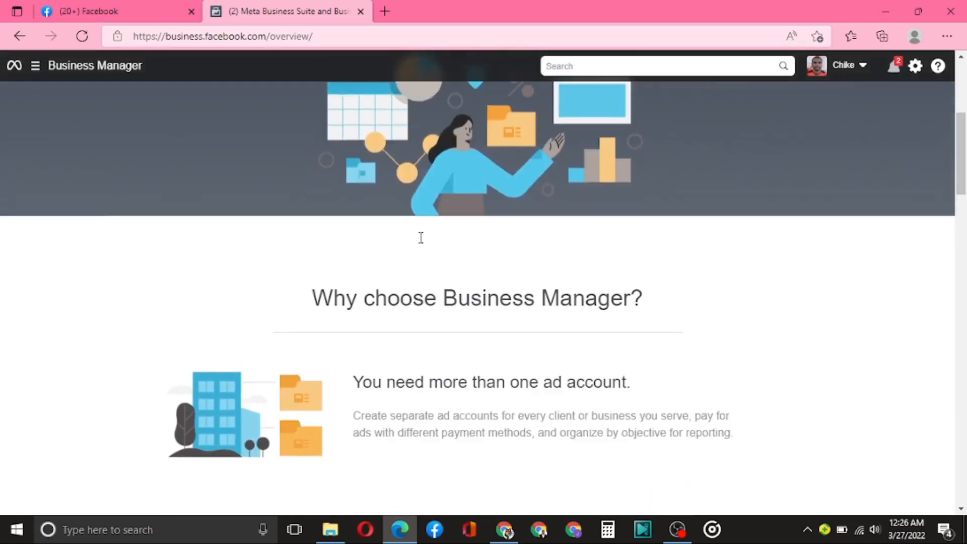
scroll(421, 237, "up", 1)
scroll(418, 237, "up", 1)
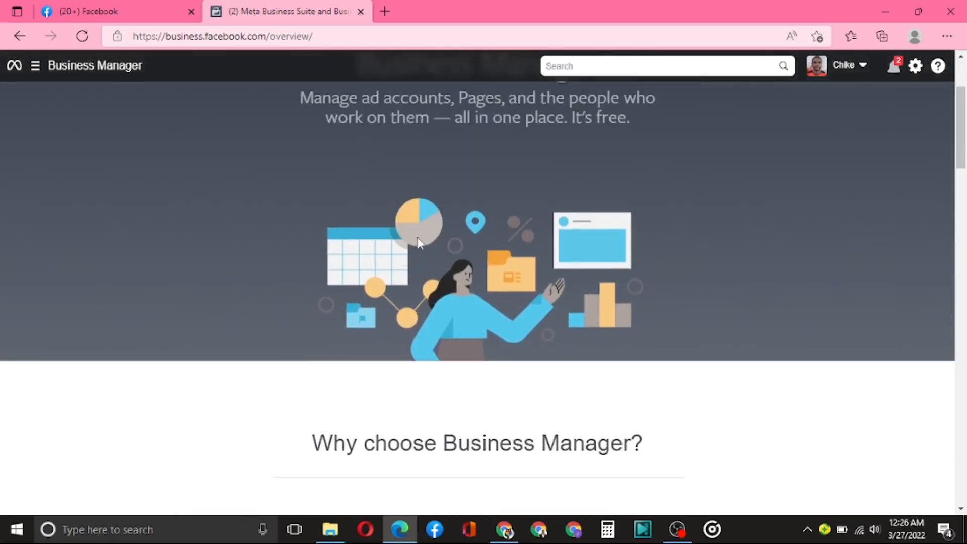
scroll(419, 241, "up", 2)
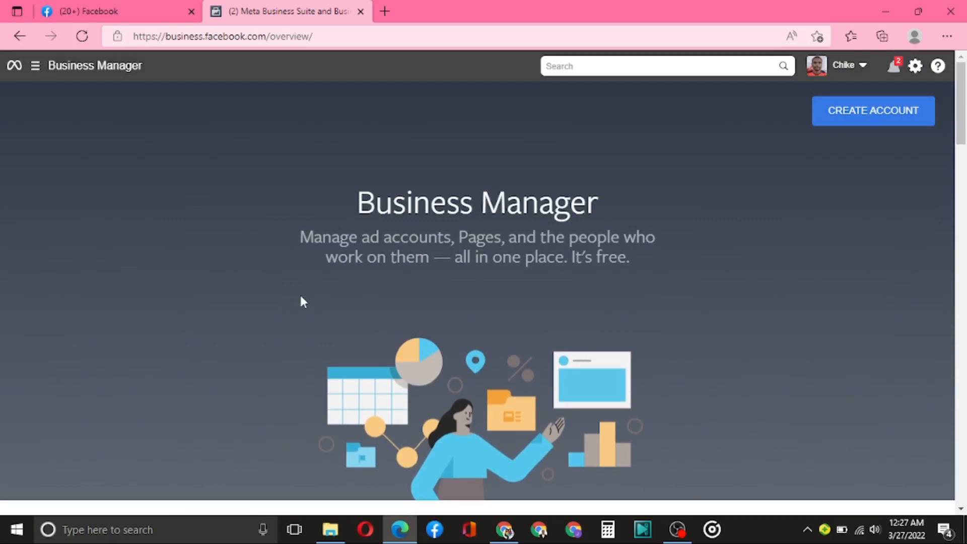
Start creating a Business Manager account and enter "Zaramani Clothing" as the business and account name
left_click(870, 111)
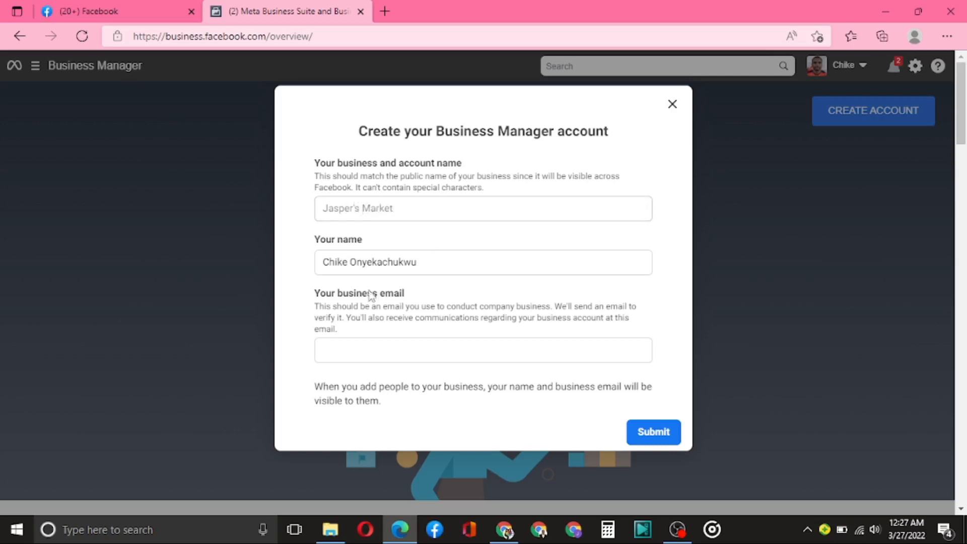
left_click(362, 346)
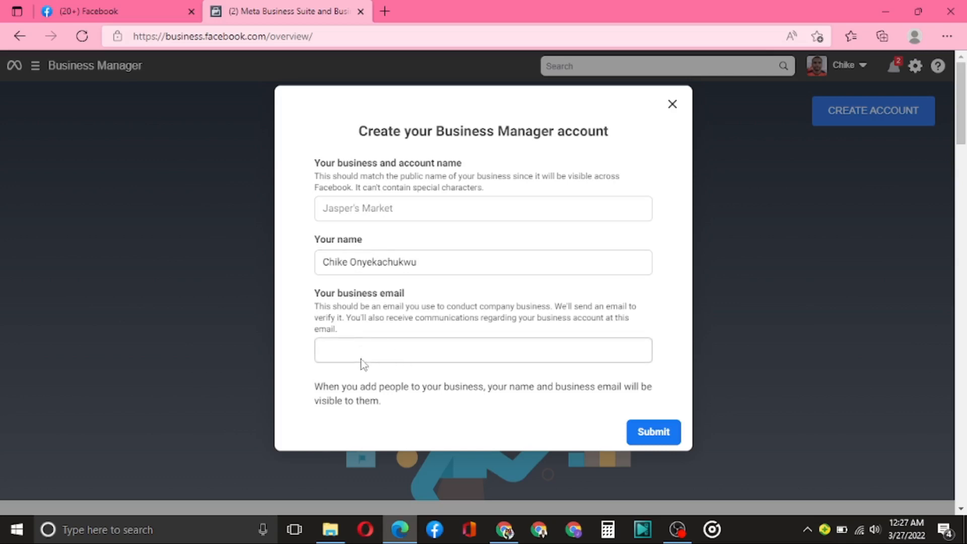
left_click(366, 211)
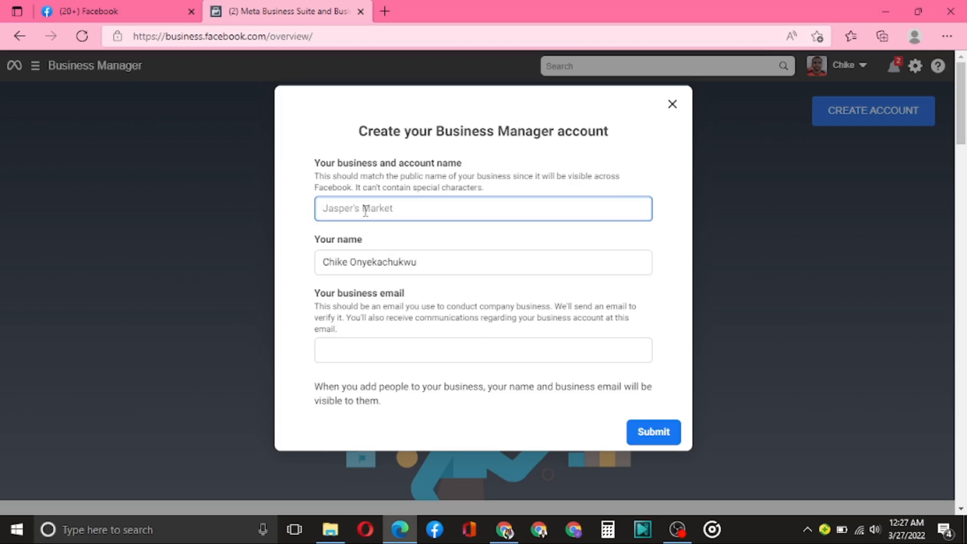
type("Zaramani")
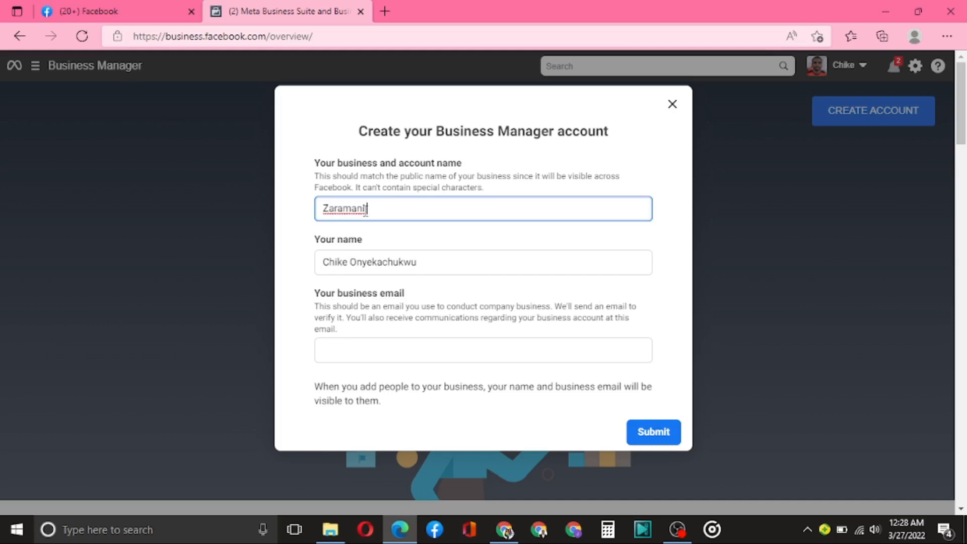
type("Clothing")
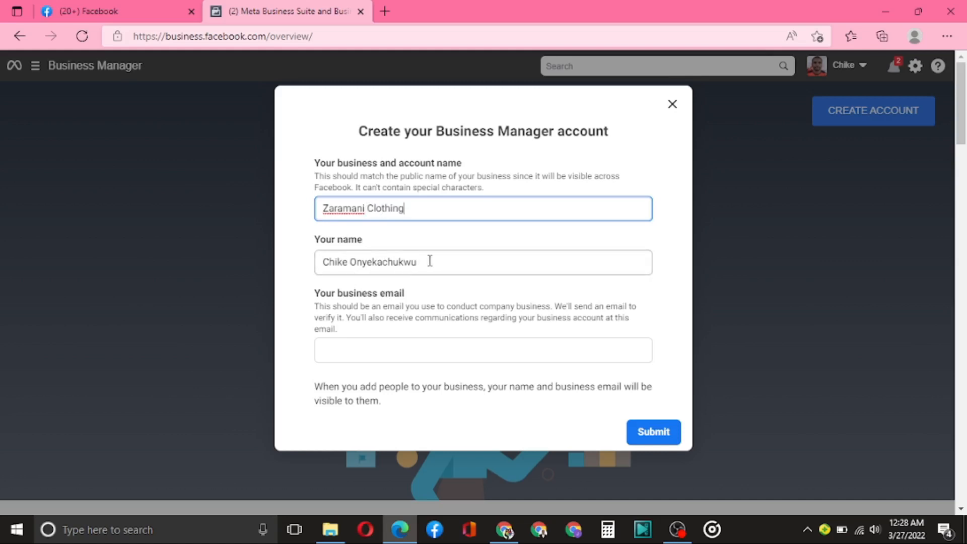
Fill in the business email with the first saved address and submit the account creation form
left_click(378, 349)
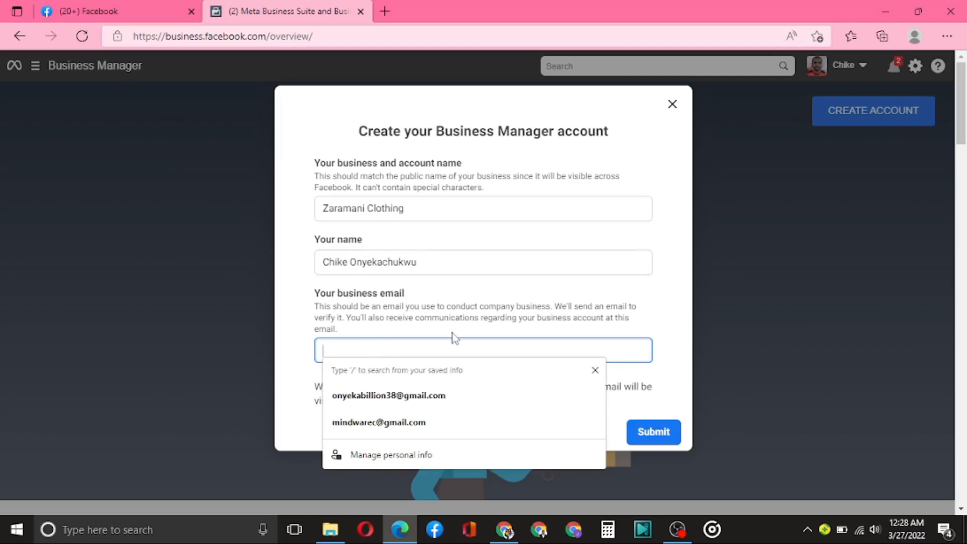
left_click(411, 397)
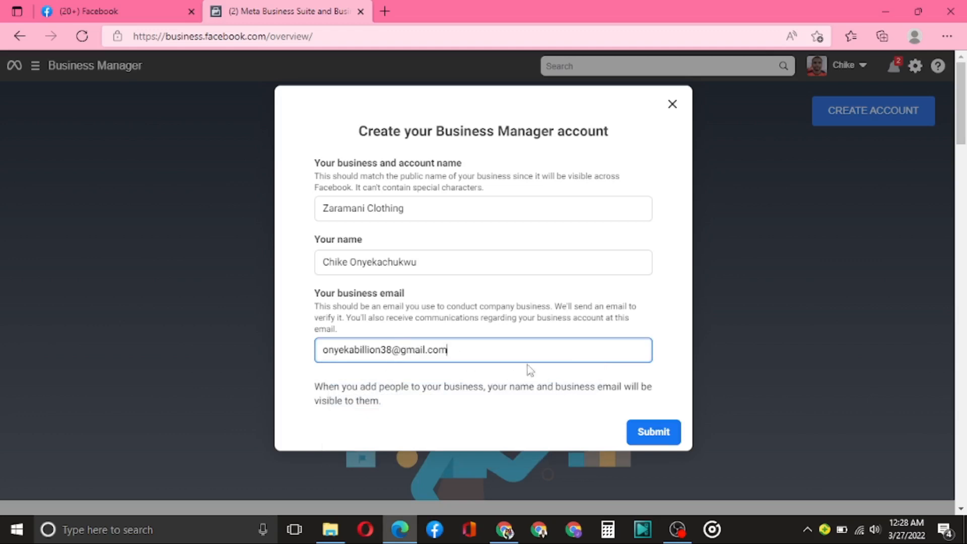
left_click(658, 434)
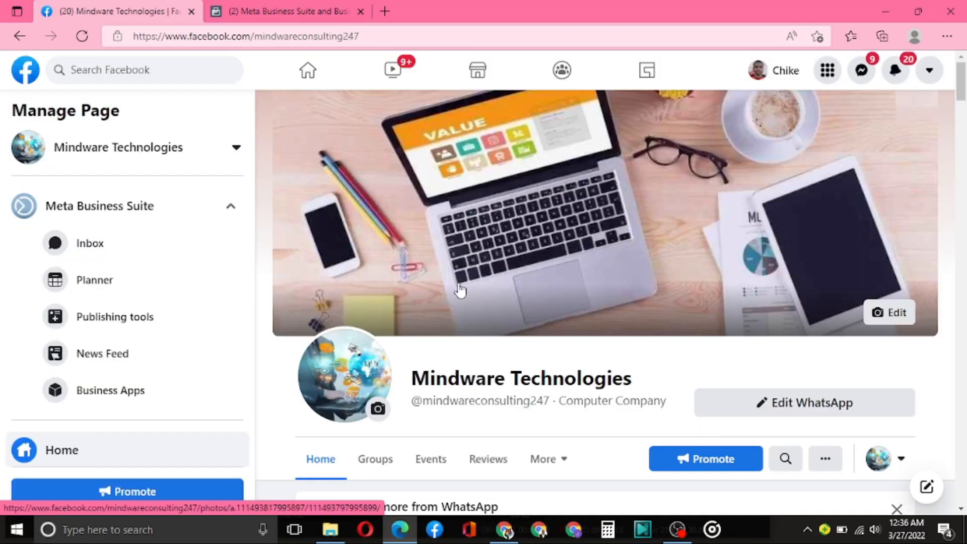
Examine the Mindware Technologies Facebook Page, including its posts, ad creation options, business tools, insights and page information
scroll(460, 291, "down", 15)
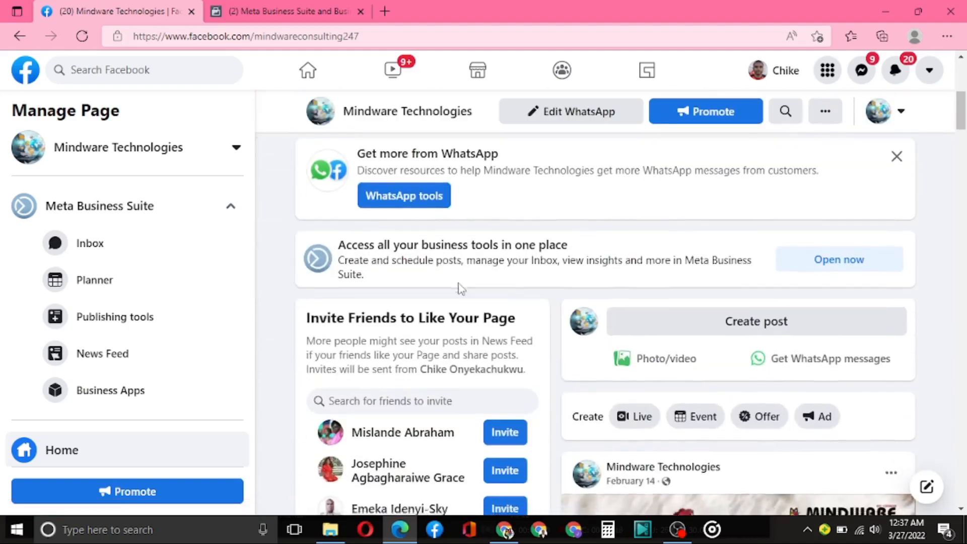
scroll(460, 290, "down", 13)
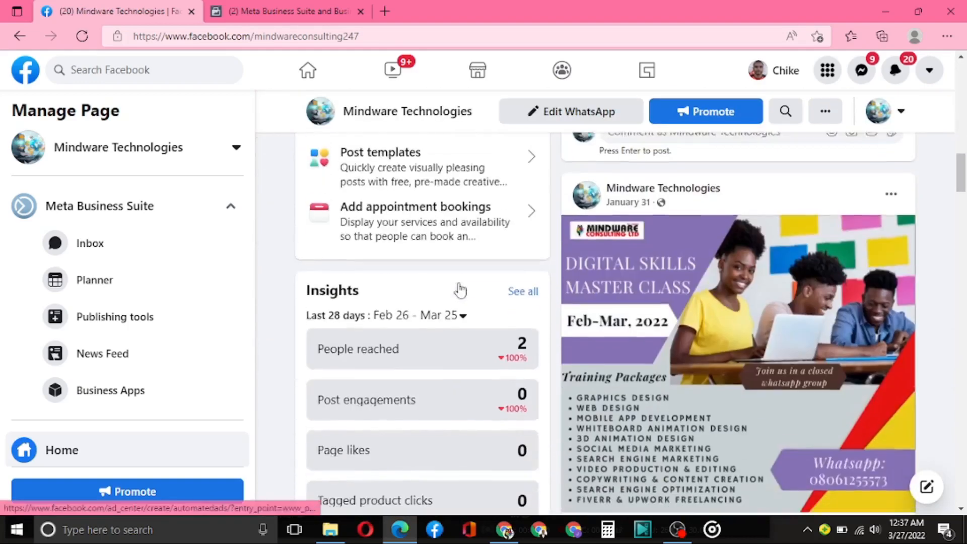
scroll(459, 291, "down", 15)
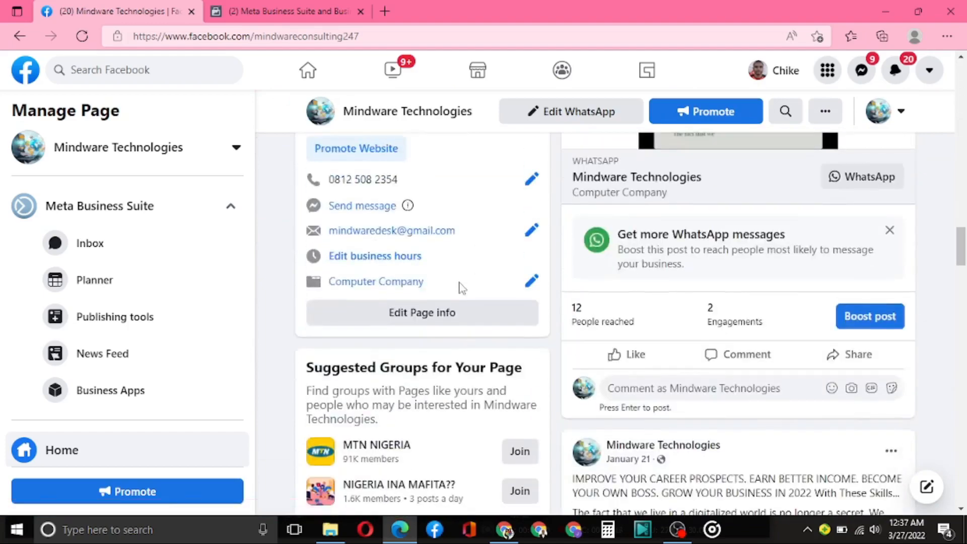
scroll(587, 309, "down", 8)
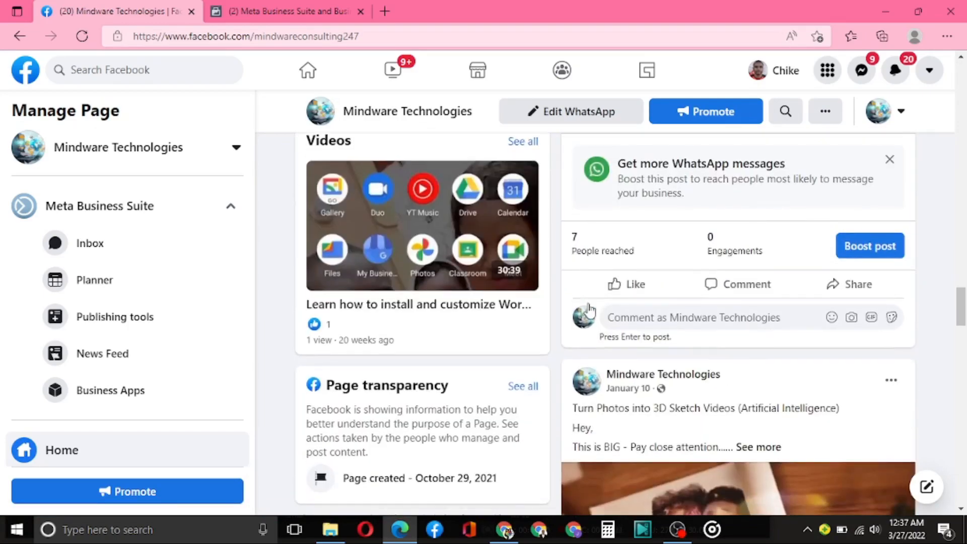
scroll(587, 309, "up", 4)
scroll(589, 308, "down", 8)
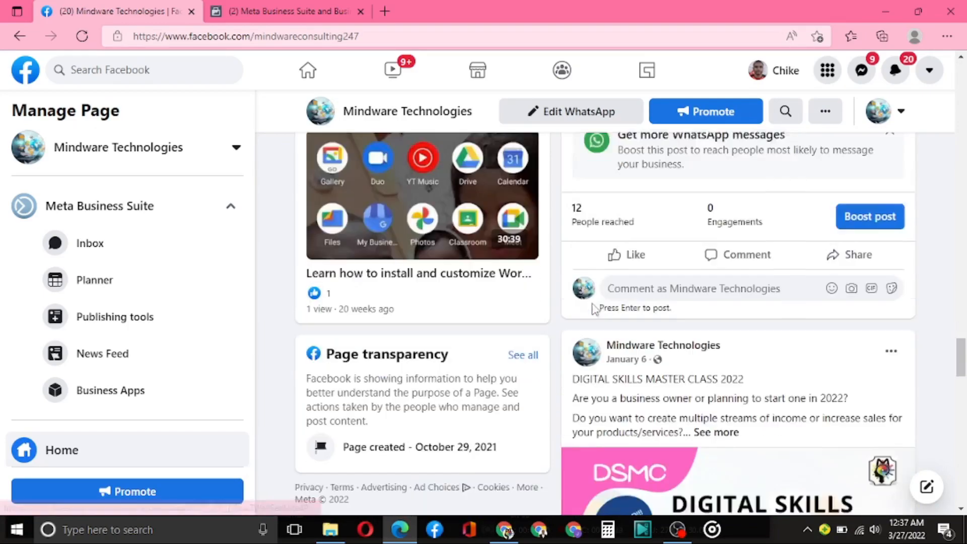
scroll(593, 308, "down", 12)
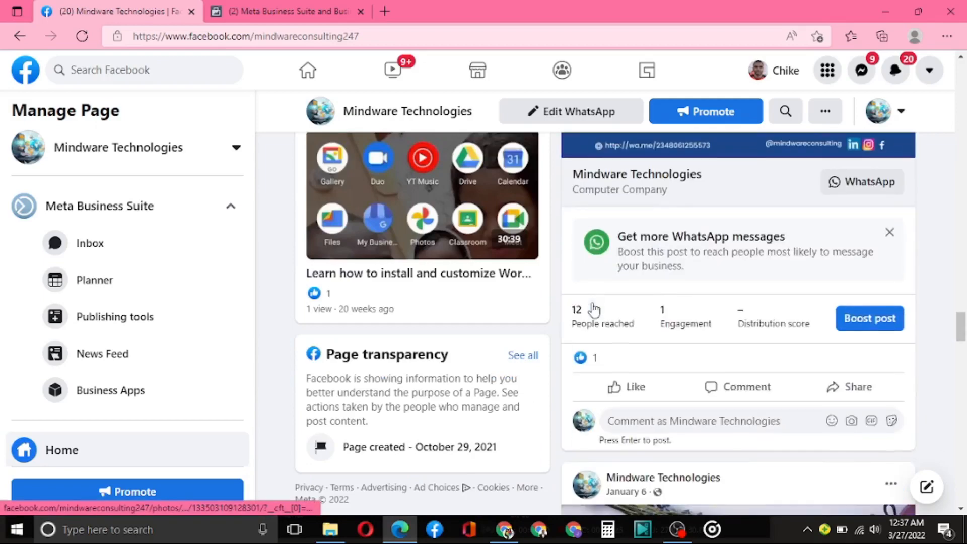
scroll(594, 310, "down", 10)
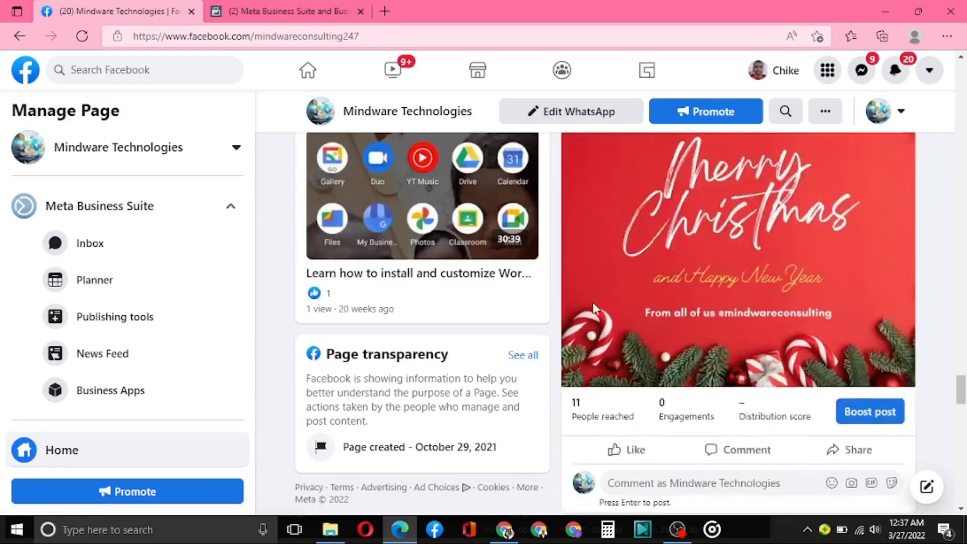
scroll(594, 310, "up", 7)
scroll(594, 308, "down", 5)
scroll(546, 289, "up", 4)
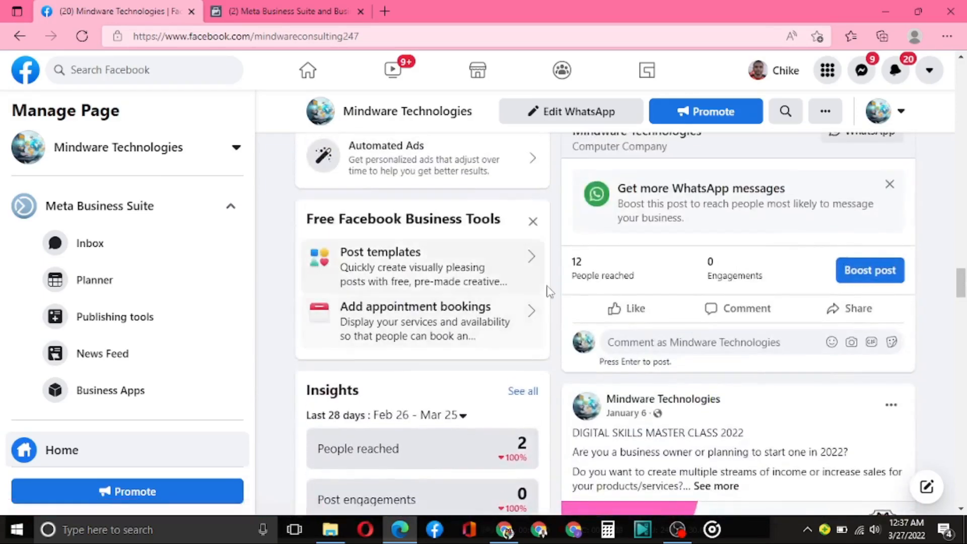
scroll(548, 291, "up", 15)
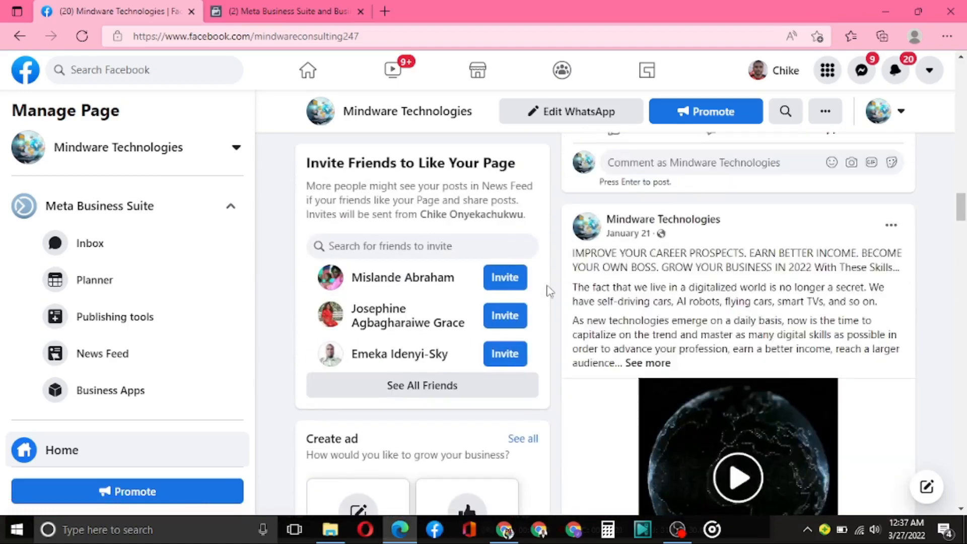
scroll(549, 291, "down", 5)
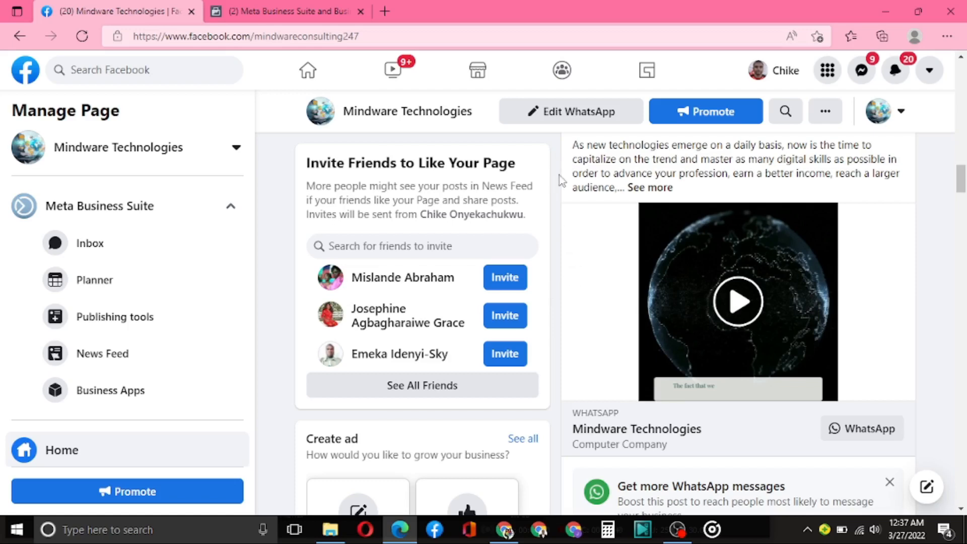
scroll(569, 167, "up", 9)
scroll(559, 177, "up", 10)
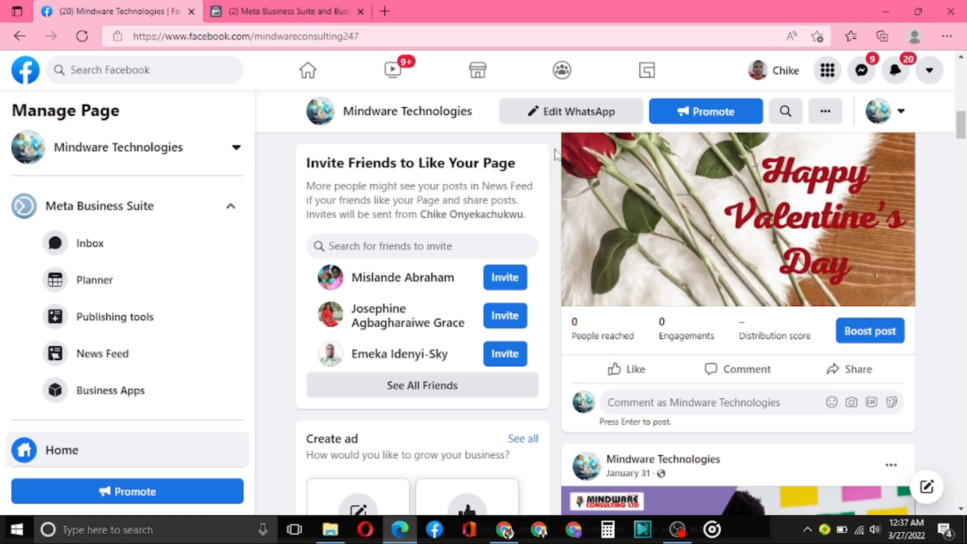
scroll(555, 155, "down", 3)
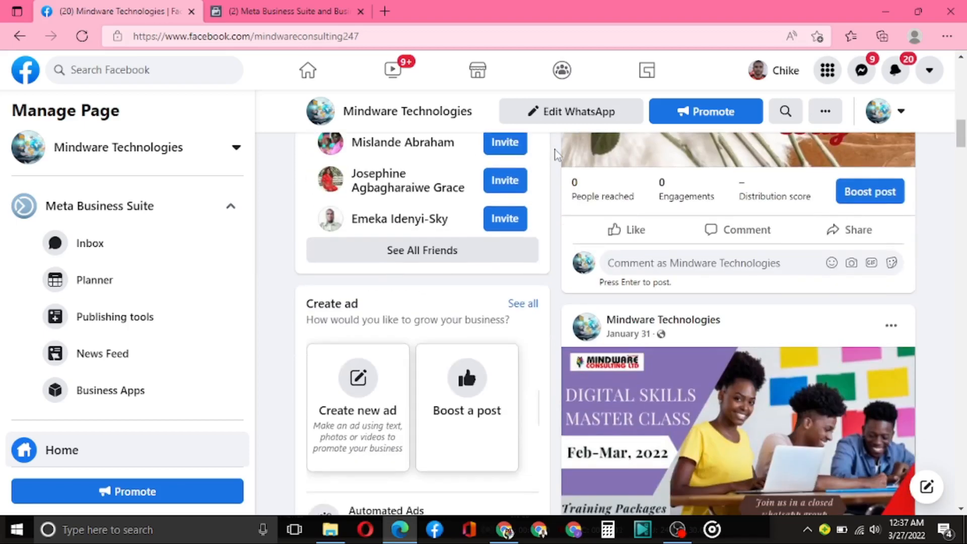
scroll(554, 154, "down", 8)
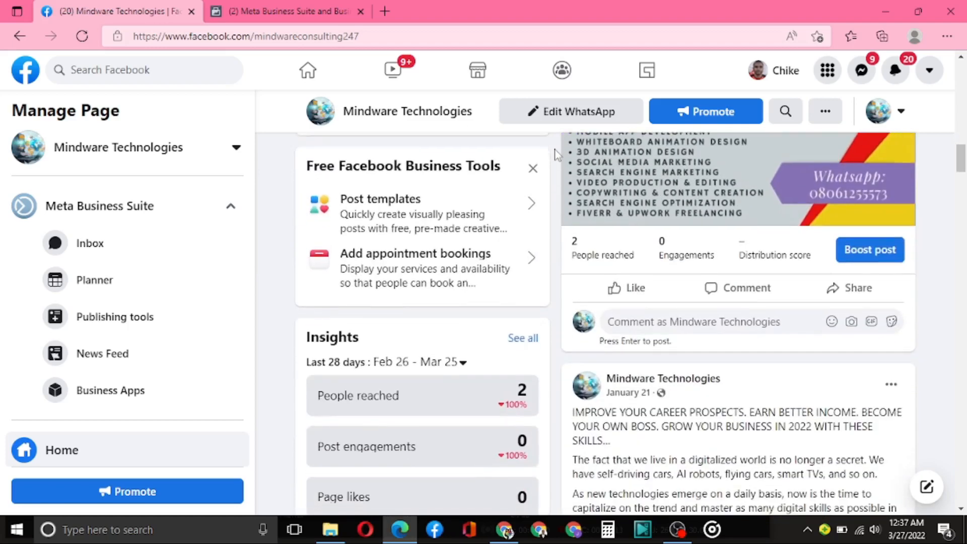
Review the rest of the Mindware Technologies Page, covering its setup checklist, About details, older posts and suggested groups
scroll(542, 245, "down", 3)
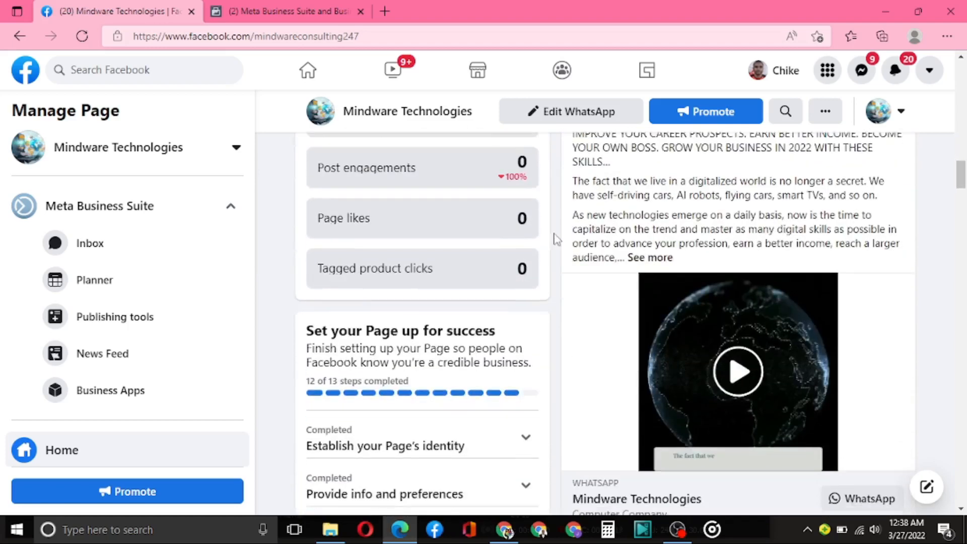
scroll(572, 221, "down", 3)
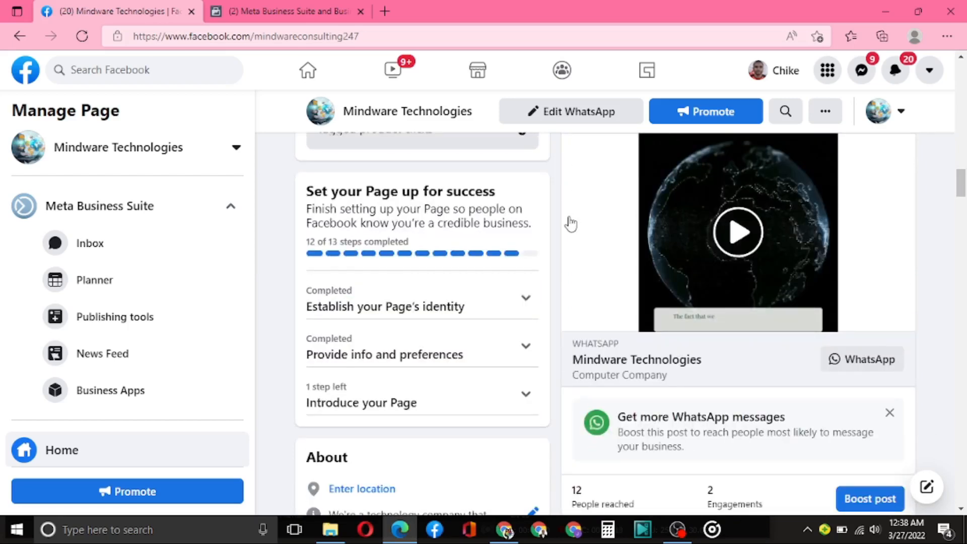
scroll(560, 226, "down", 5)
scroll(560, 228, "down", 7)
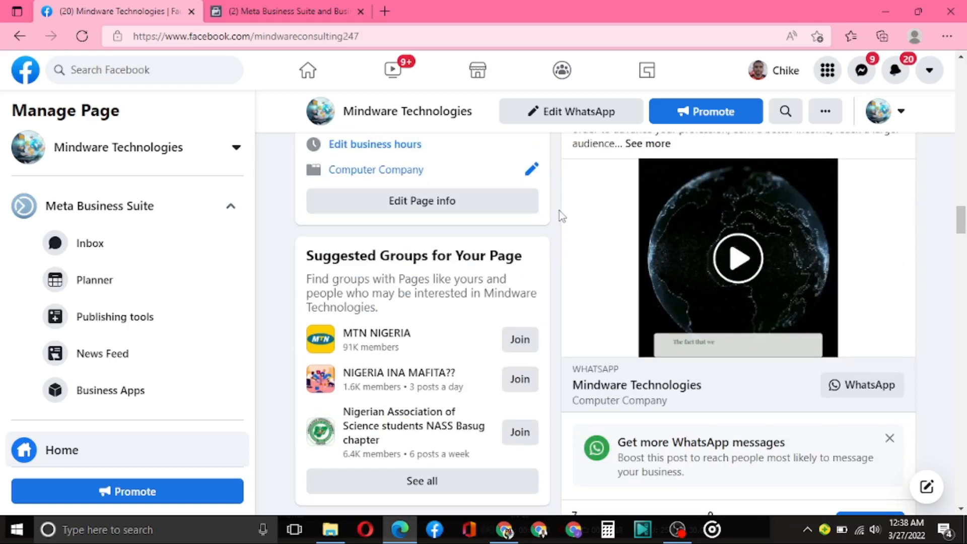
scroll(559, 211, "up", 3)
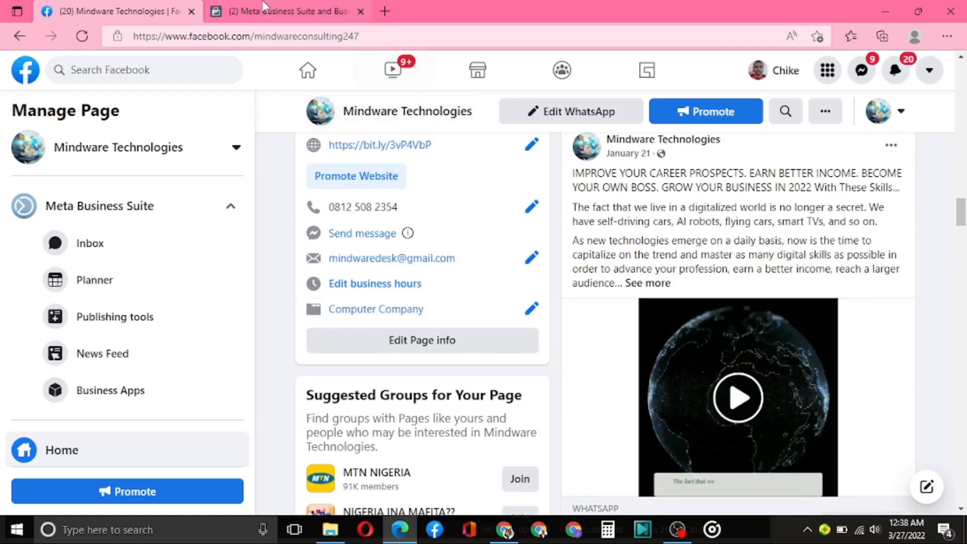
Return to the Business Manager overview and examine its full list of shortcuts and tools for managing, advertising, reporting and selling
left_click(272, 10)
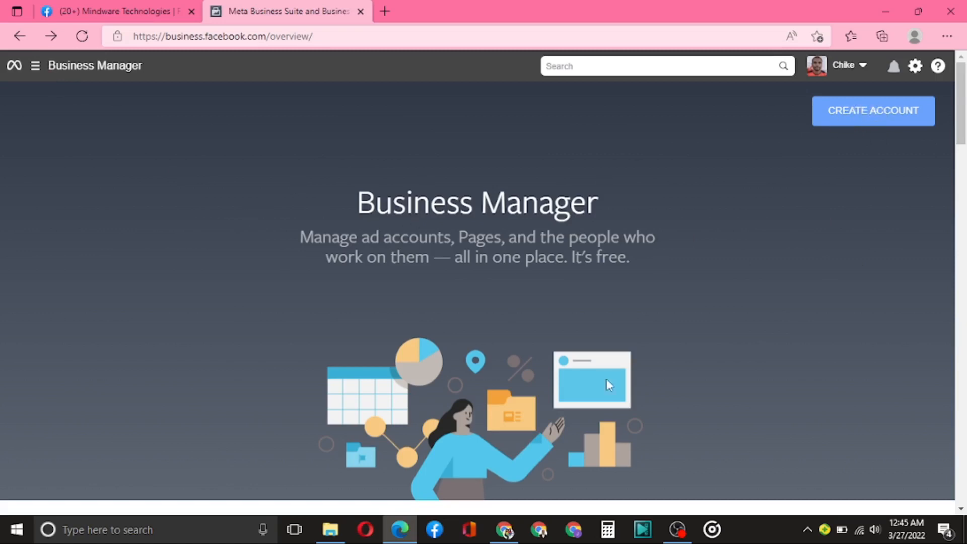
left_click(35, 67)
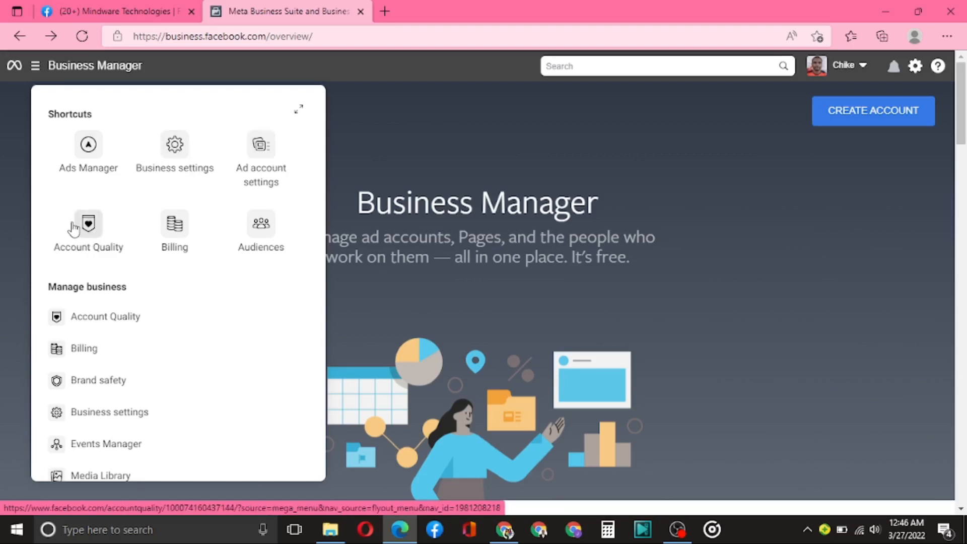
scroll(93, 224, "down", 1)
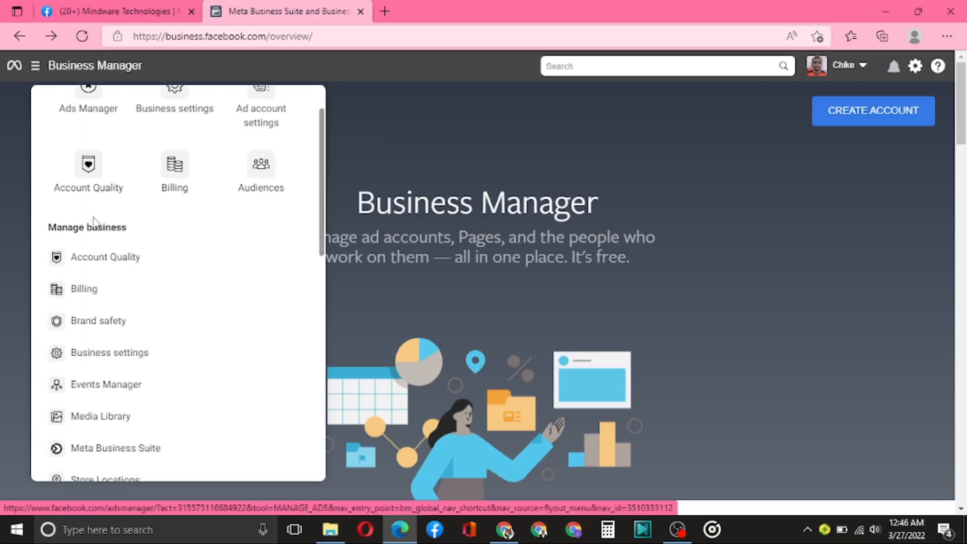
scroll(95, 221, "up", 1)
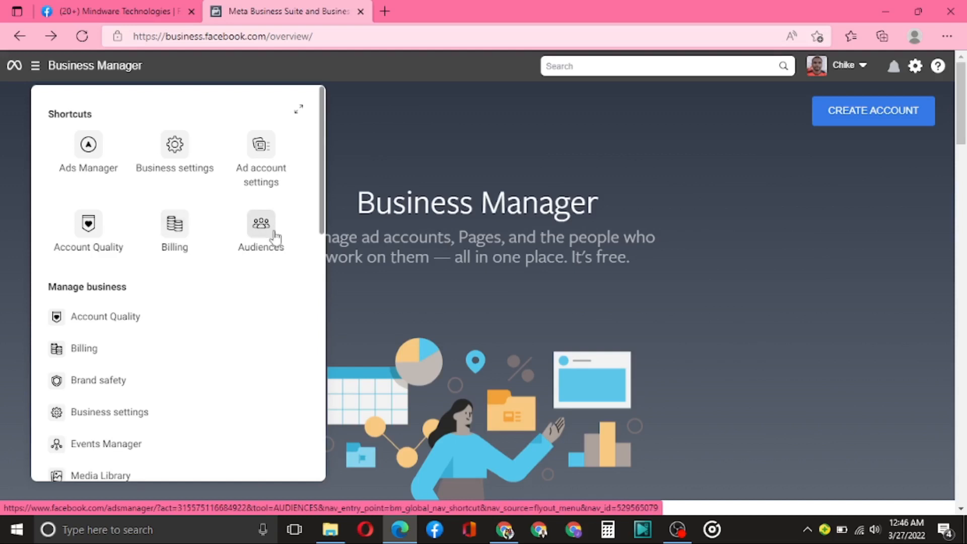
scroll(274, 230, "down", 1)
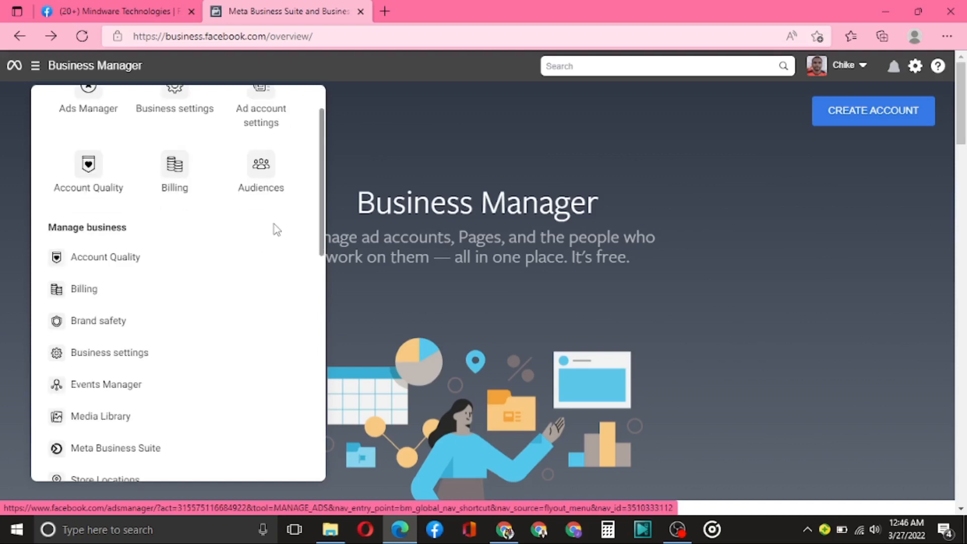
scroll(122, 285, "down", 3)
scroll(122, 288, "up", 2)
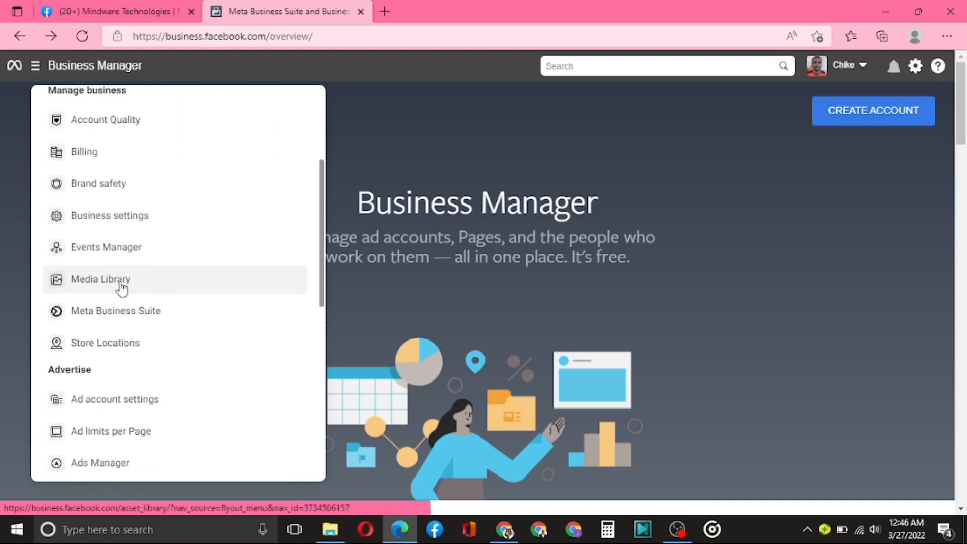
scroll(121, 288, "down", 4)
scroll(122, 289, "down", 5)
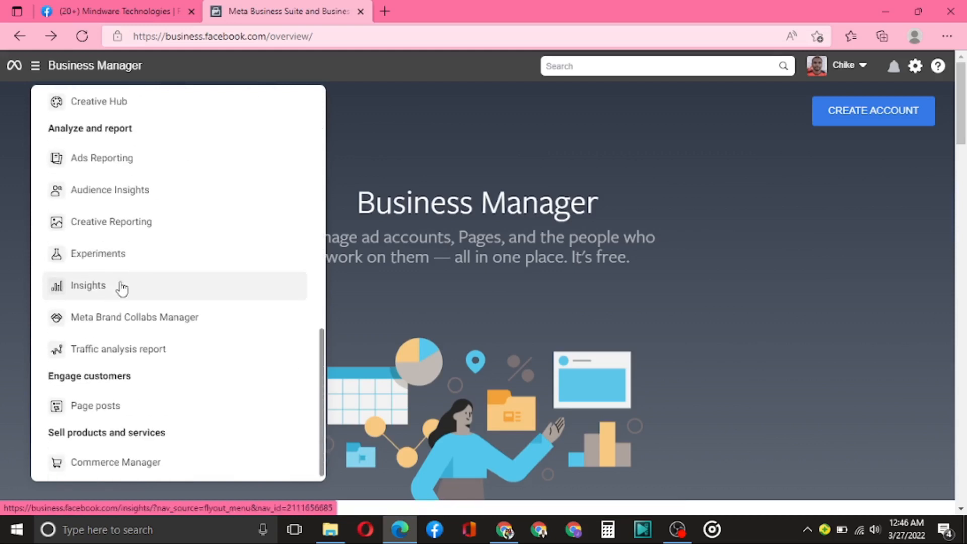
scroll(121, 288, "up", 10)
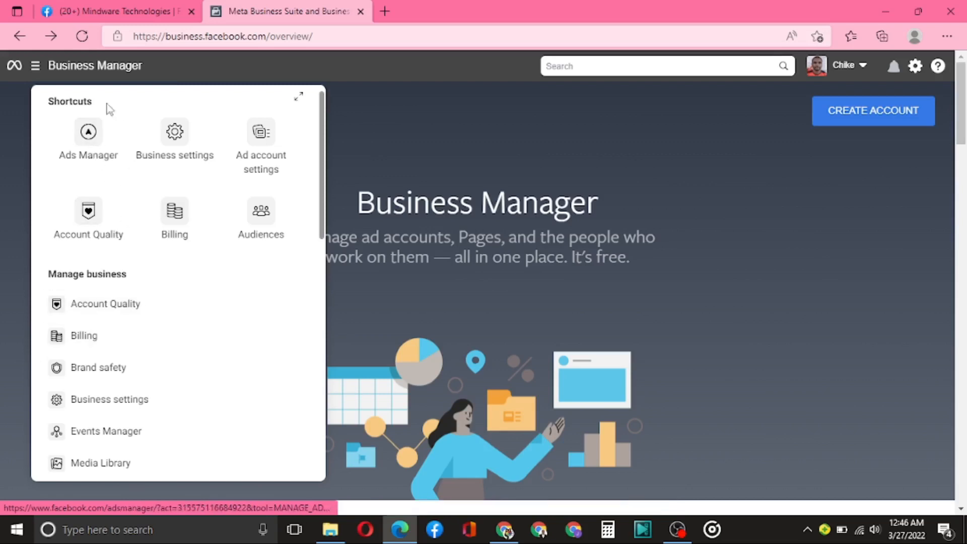
Open Ads Manager and create a new campaign with the Traffic objective
left_click(89, 133)
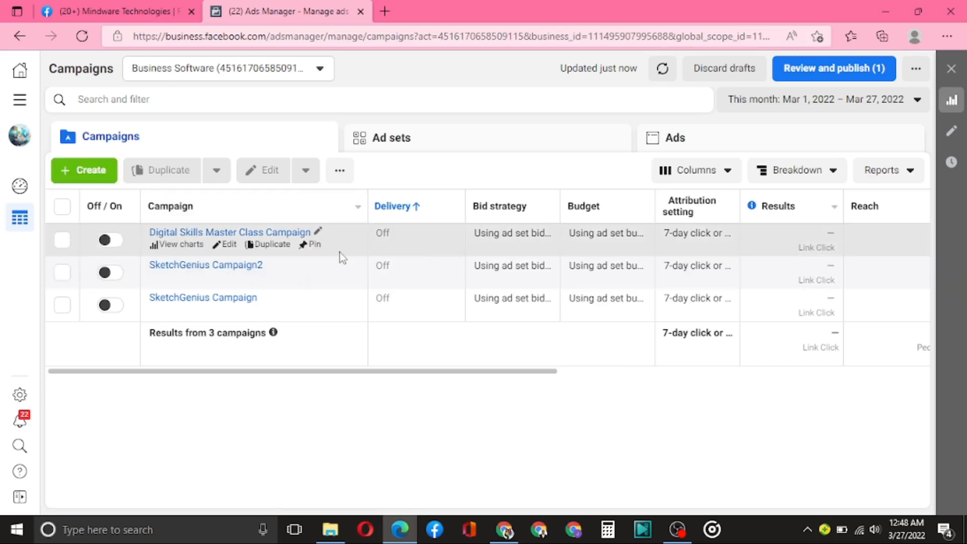
left_click(95, 171)
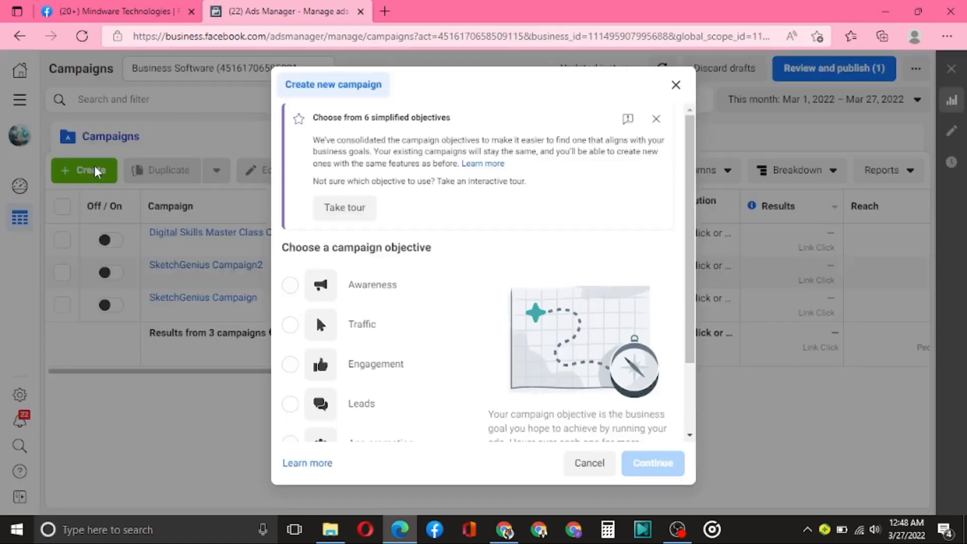
scroll(473, 233, "down", 3)
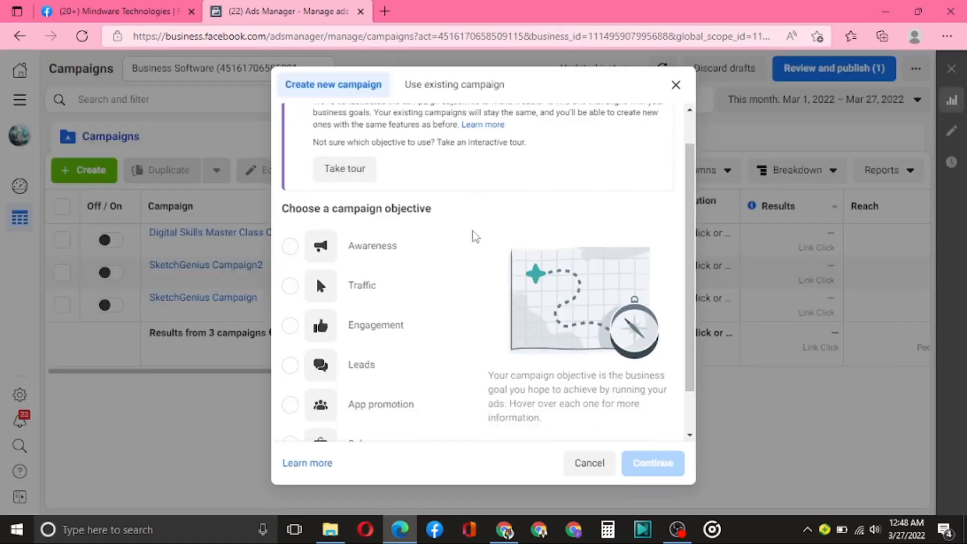
scroll(474, 236, "up", 3)
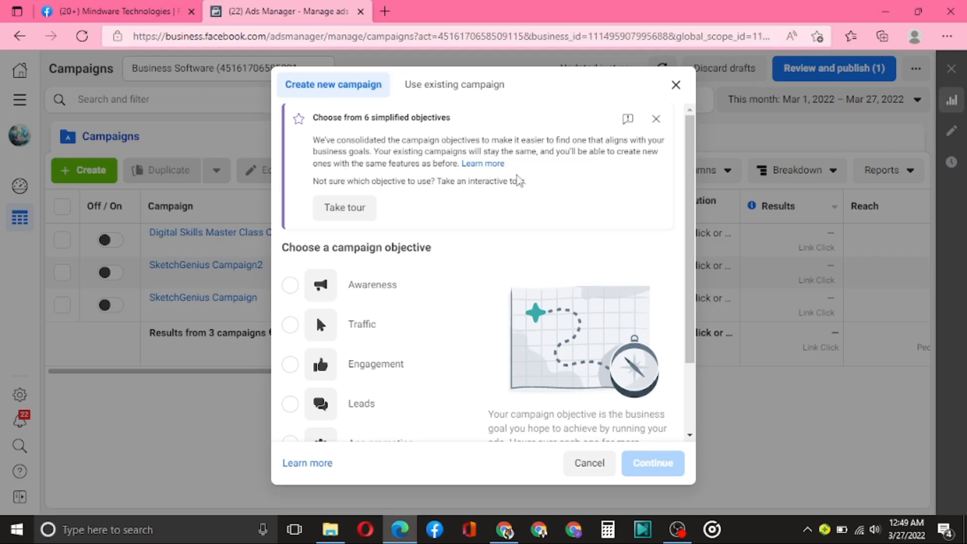
scroll(406, 302, "down", 1)
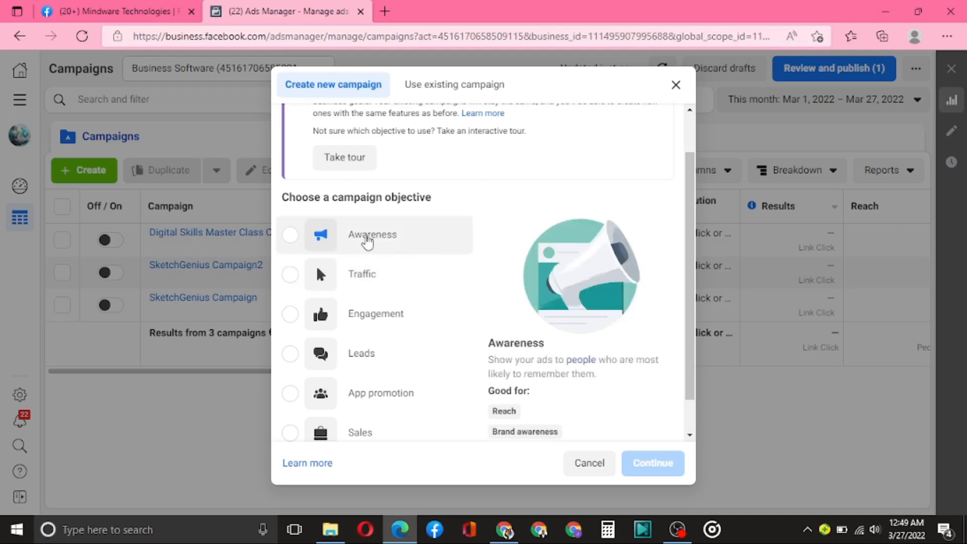
scroll(367, 240, "up", 1)
scroll(367, 240, "down", 2)
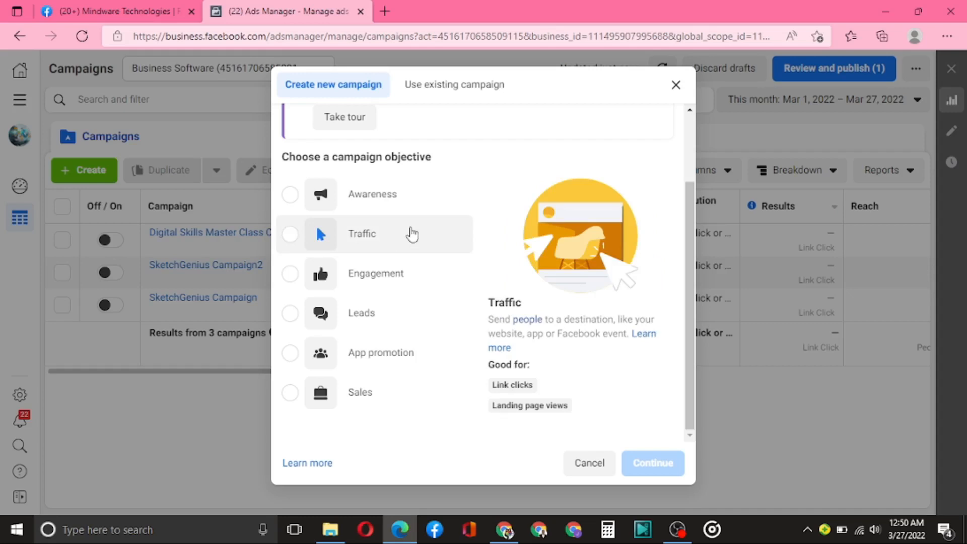
left_click(291, 235)
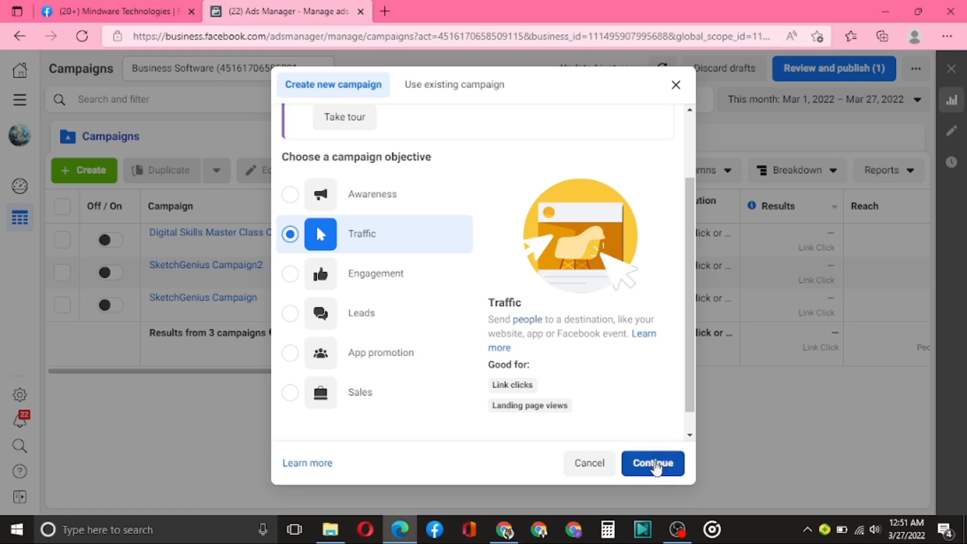
left_click(655, 466)
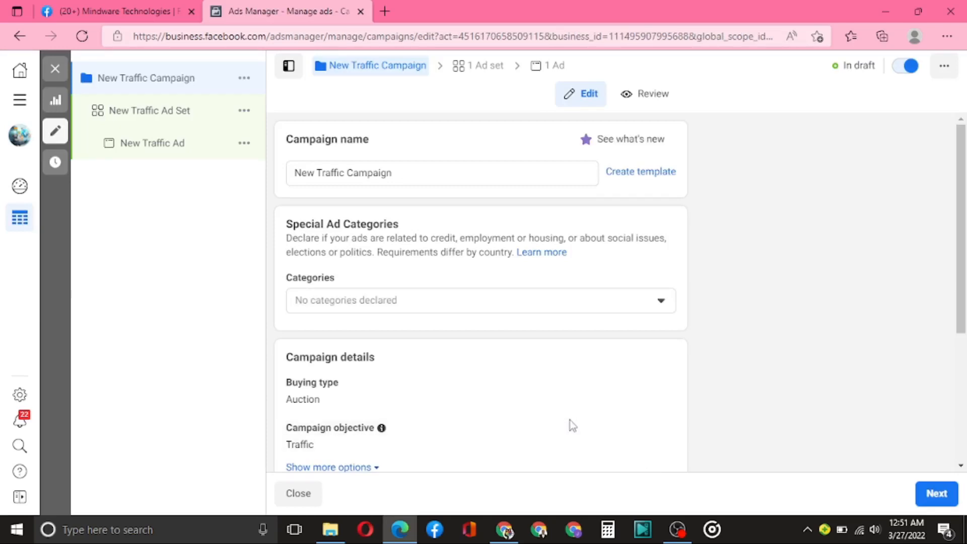
Rename the new traffic campaign as "Zaramani Wears"
scroll(572, 426, "down", 3)
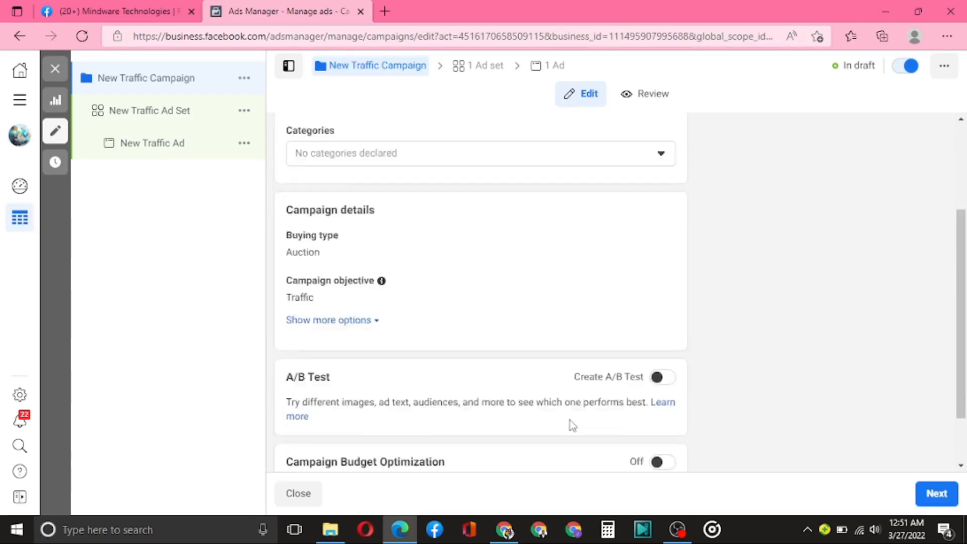
scroll(554, 420, "up", 3)
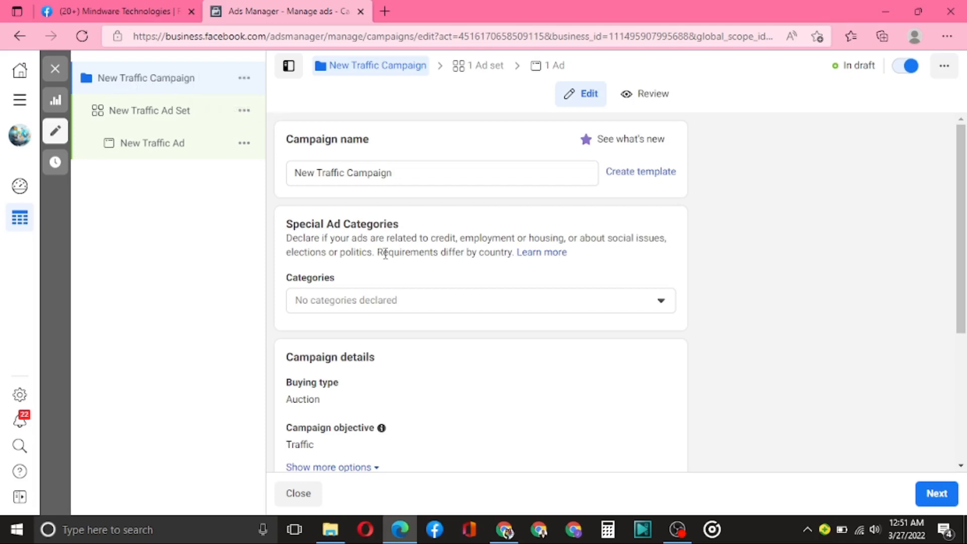
left_click(407, 172)
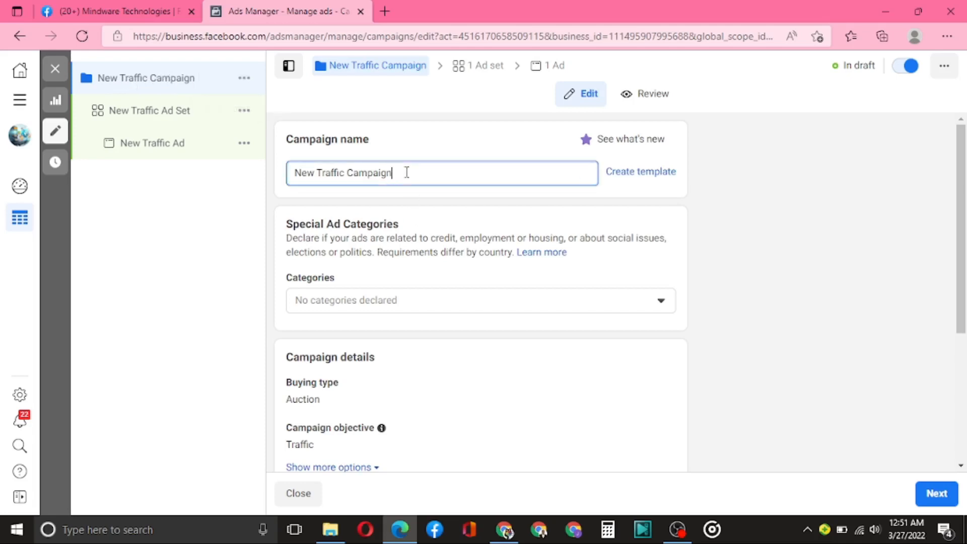
key("BackSpace")
key("BackSpace")
key("BackSpace")
key("BackSpace")
key("BackSpace")
key("BackSpace")
key("BackSpace")
key("BackSpace")
key("BackSpace")
key("BackSpace")
key("BackSpace")
key("BackSpace")
key("BackSpace")
key("BackSpace")
key("BackSpace")
key("BackSpace")
key("BackSpace")
key("BackSpace")
key("BackSpace")
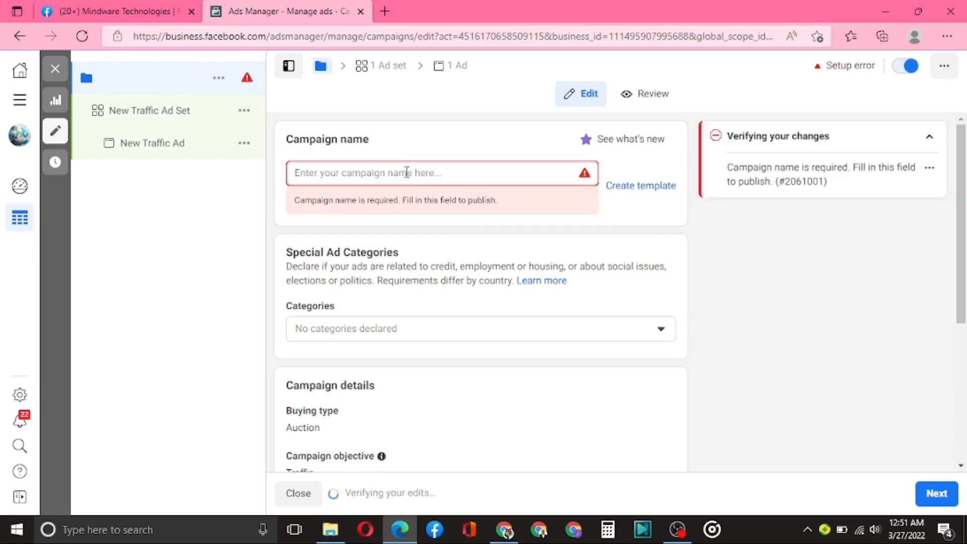
type("Z")
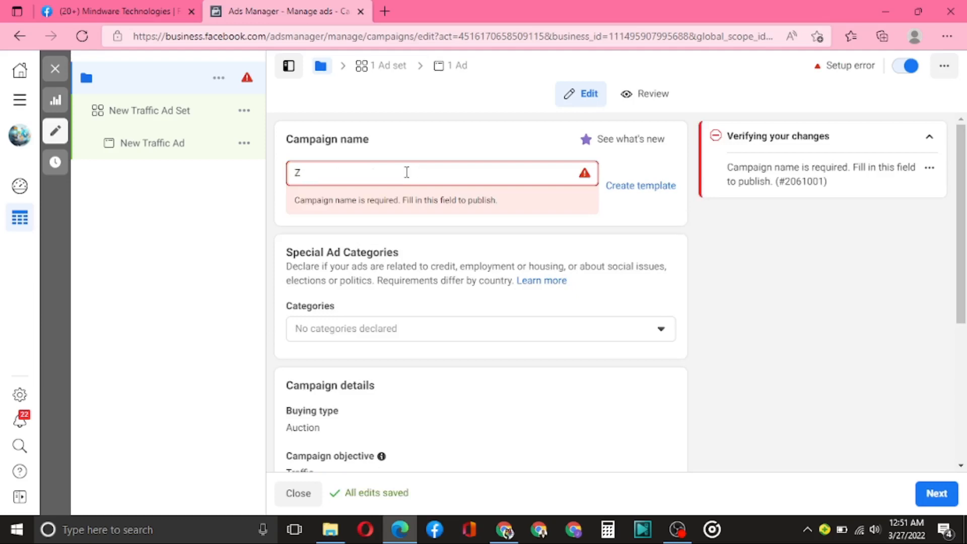
type("aramani")
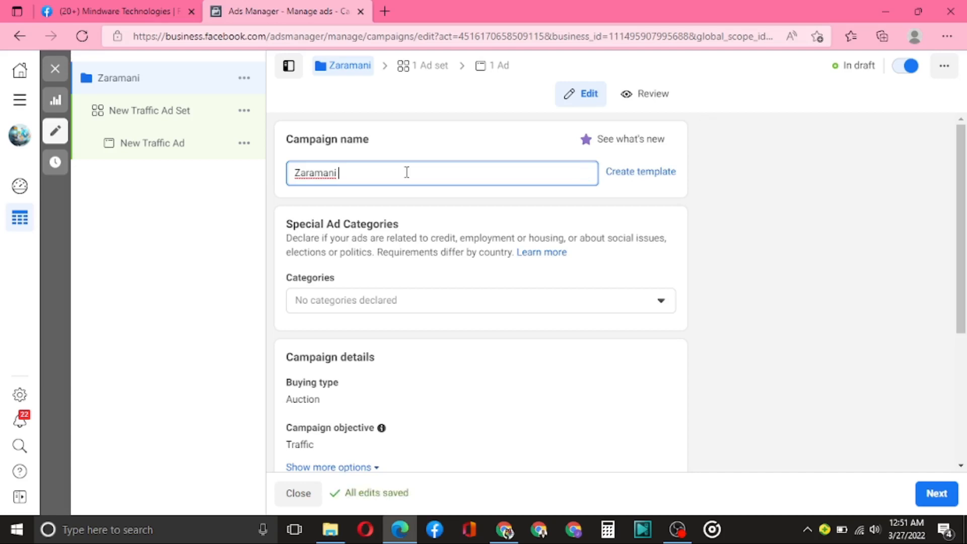
type("Wears")
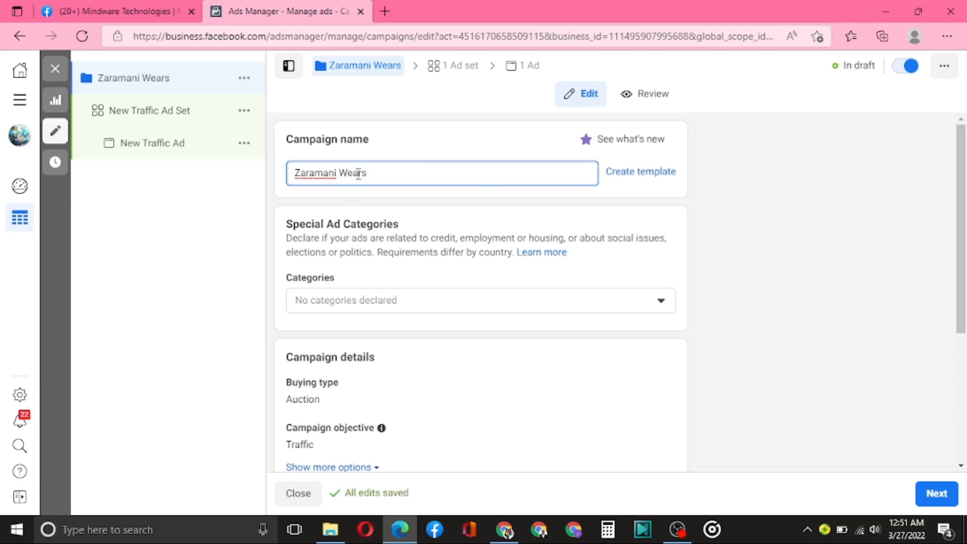
Review the campaign's special ad categories, campaign details, A/B test and budget optimization options
scroll(357, 176, "down", 2)
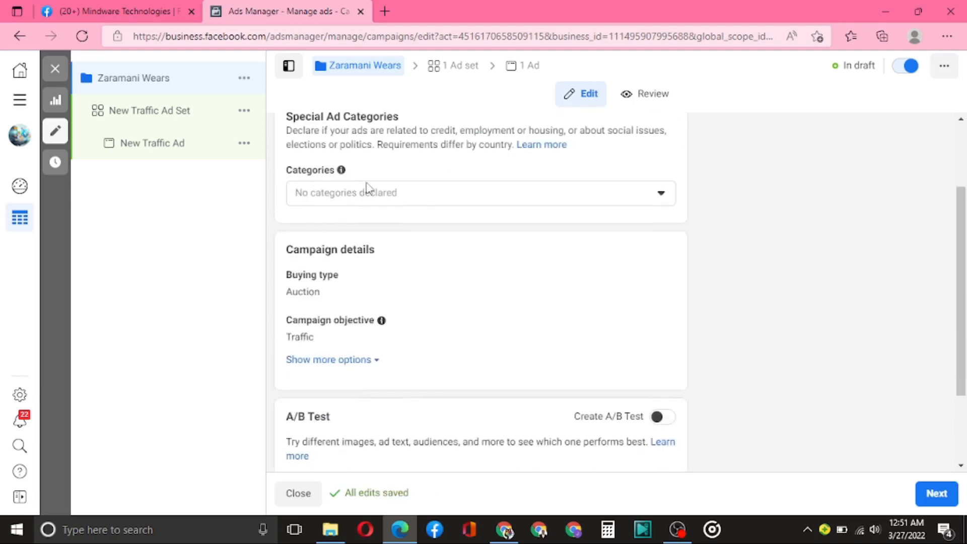
left_click(663, 197)
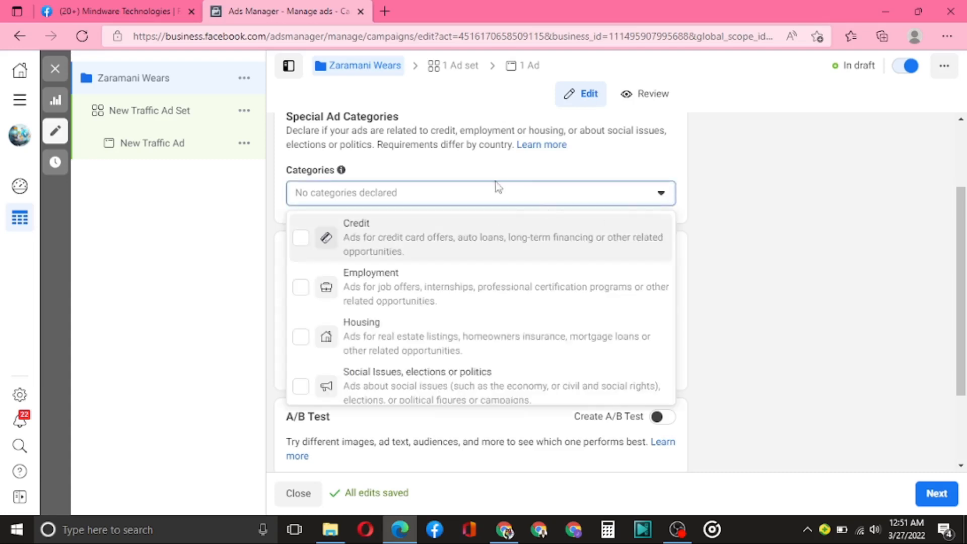
left_click(662, 194)
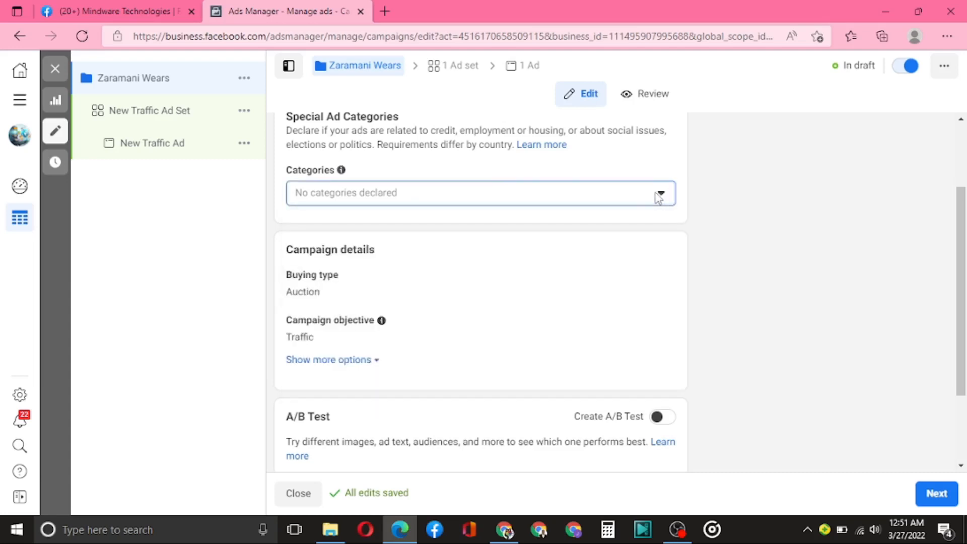
scroll(501, 271, "up", 2)
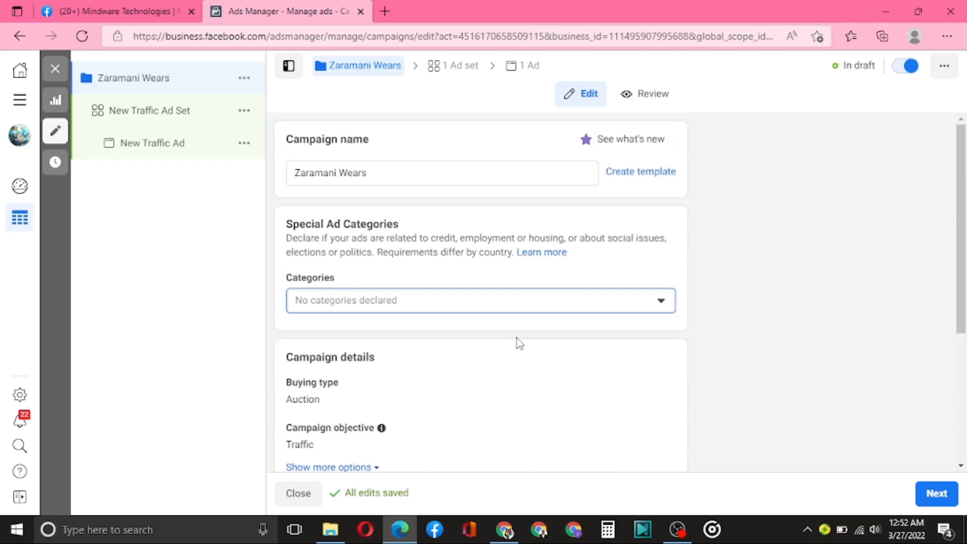
scroll(518, 343, "down", 4)
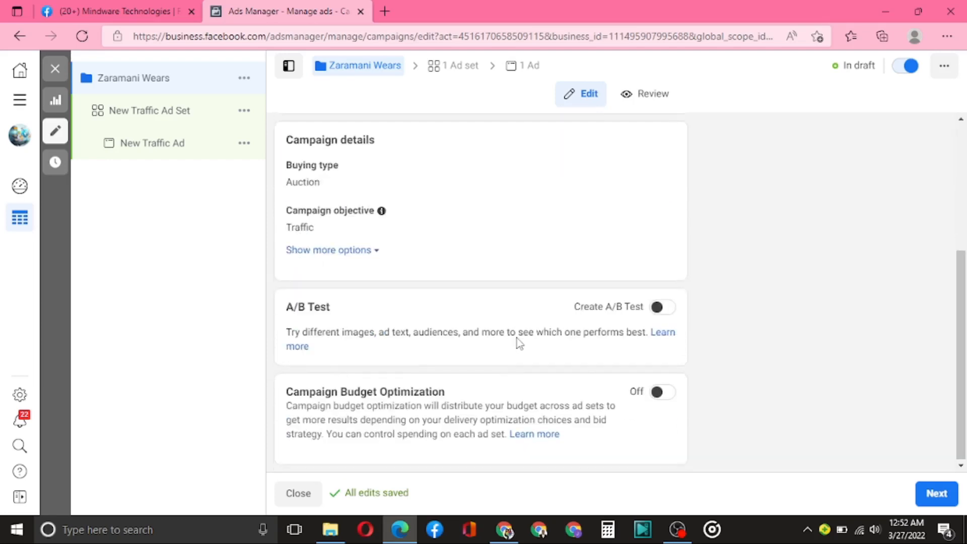
Continue to the ad set settings and look over the conversion location options
left_click(931, 493)
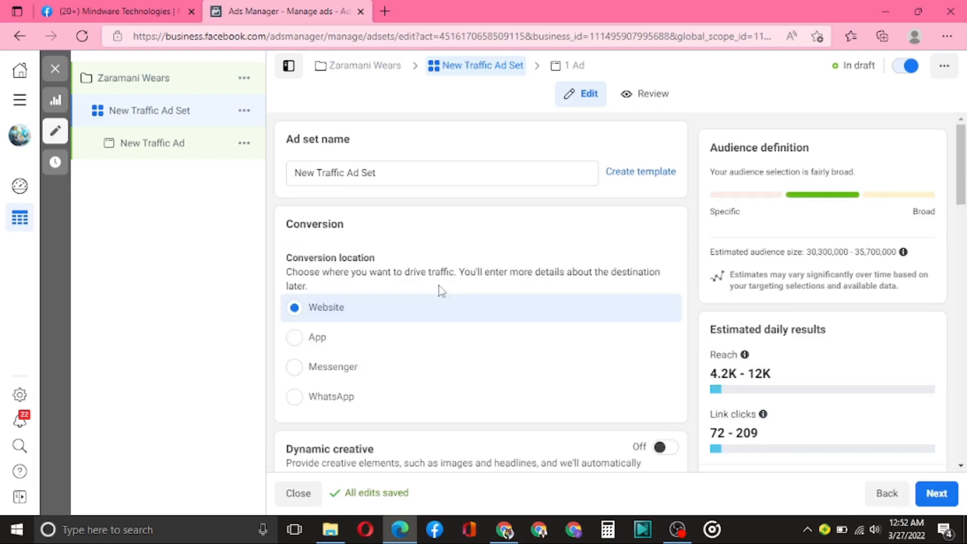
scroll(440, 292, "down", 1)
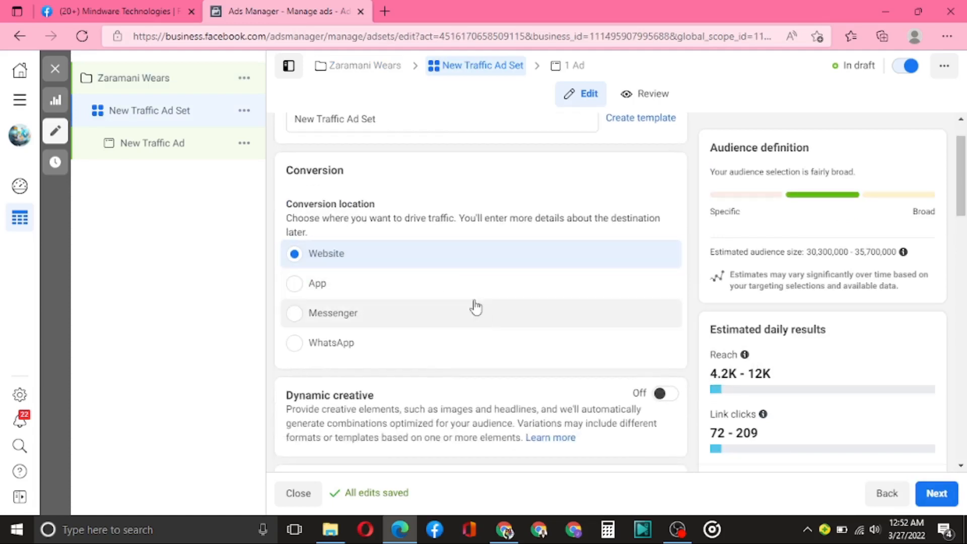
scroll(483, 312, "up", 1)
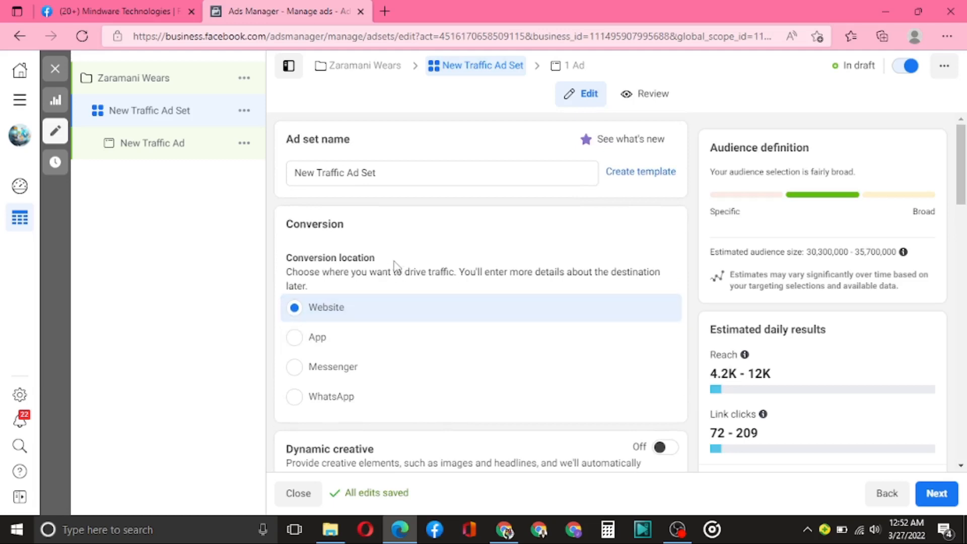
Rename the new traffic ad set as "Zara1"
scroll(397, 268, "down", 8)
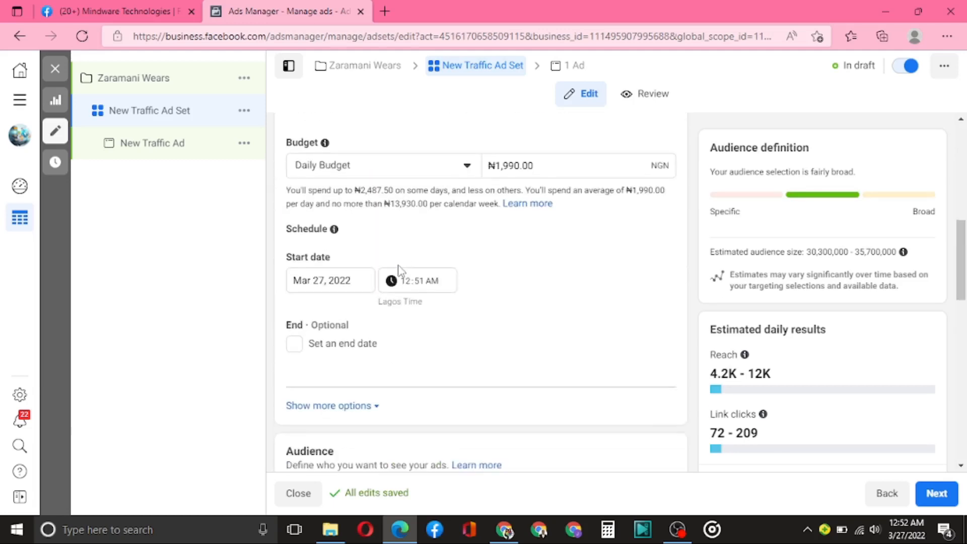
scroll(398, 270, "down", 7)
scroll(398, 269, "up", 7)
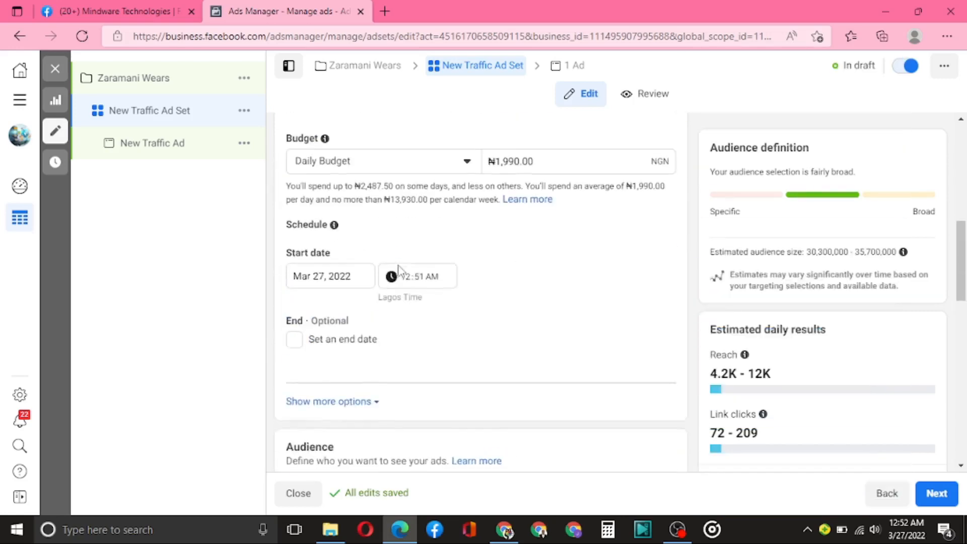
scroll(398, 266, "up", 8)
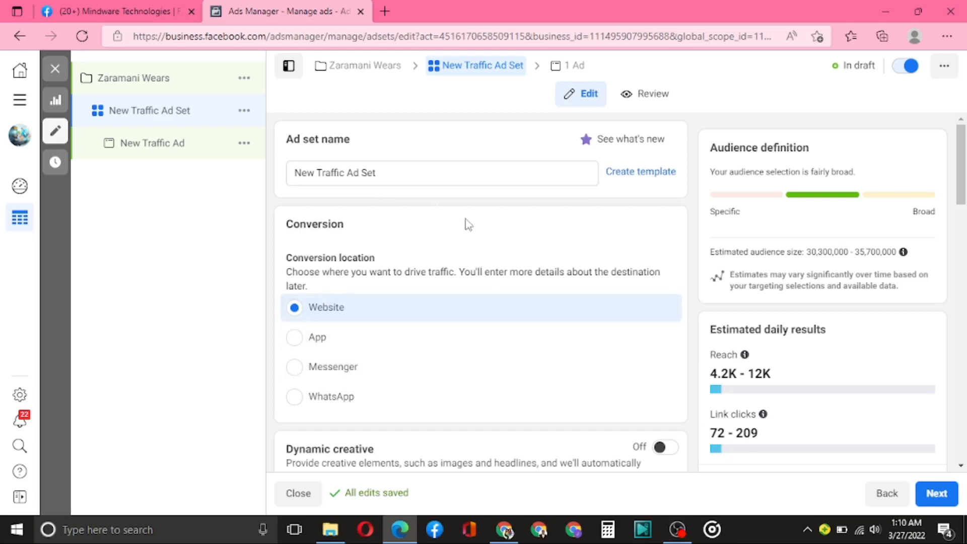
left_click(384, 174)
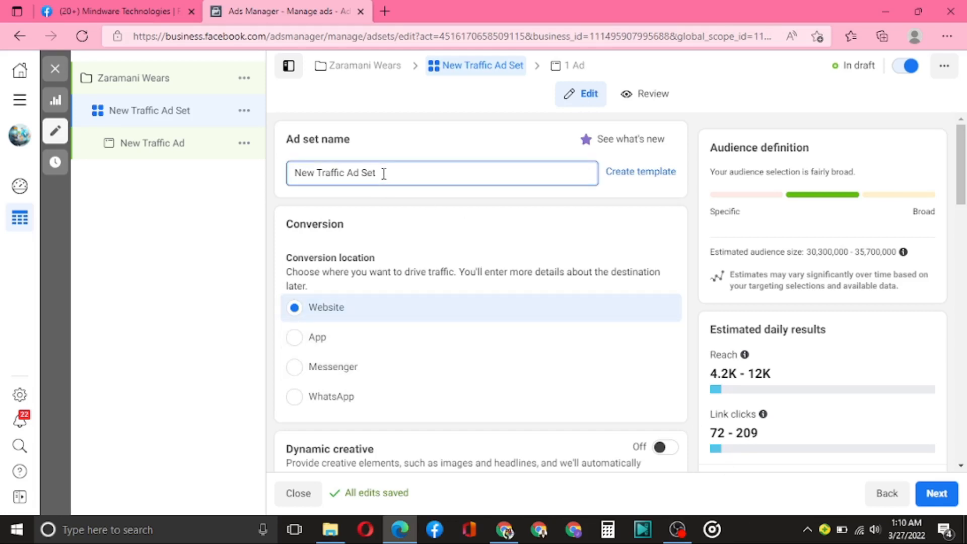
key("BackSpace")
key("BackSpace")
key("BackSpace")
key("BackSpace")
key("BackSpace")
key("BackSpace")
key("BackSpace")
key("BackSpace")
key("BackSpace")
key("BackSpace")
key("BackSpace")
key("BackSpace")
key("BackSpace")
key("BackSpace")
key("BackSpace")
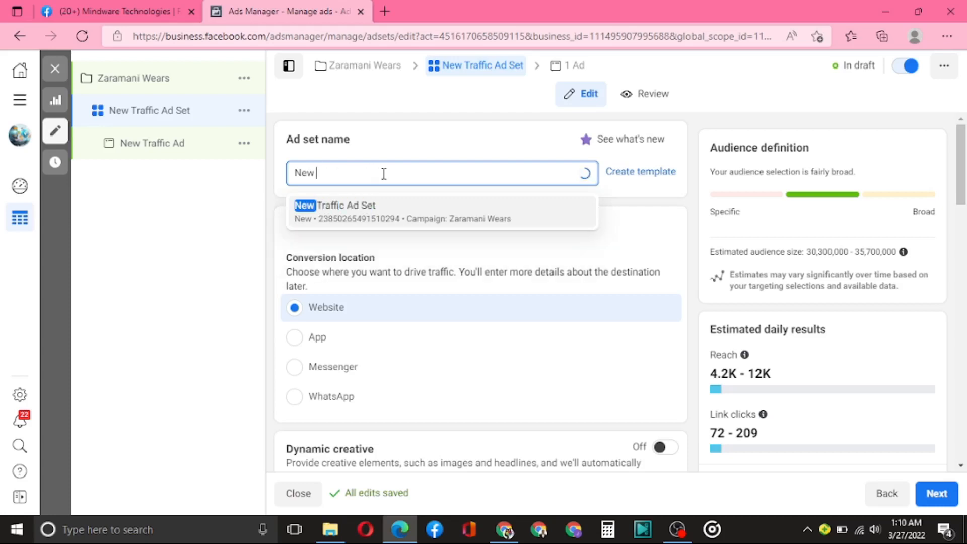
key("BackSpace")
key("BackSpace")
key("BackSpace")
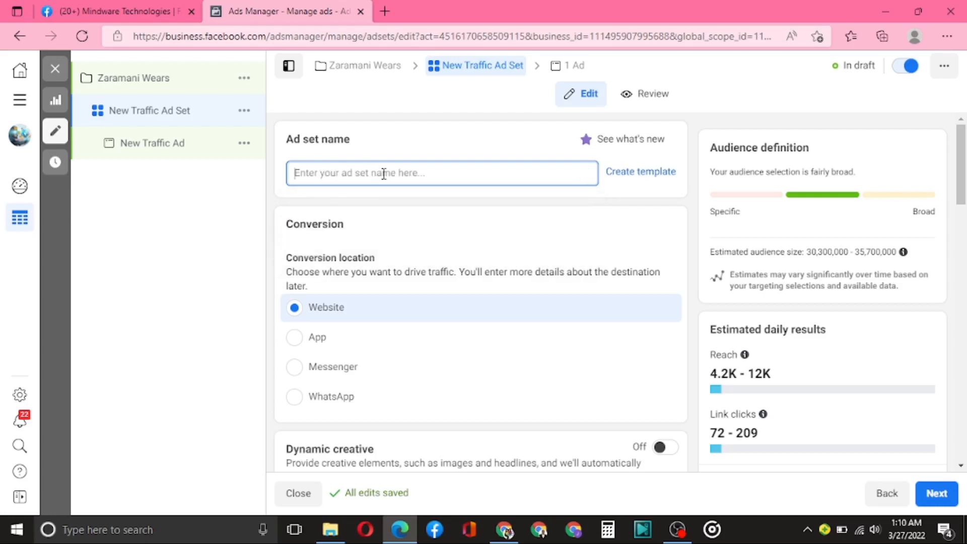
type("Zara")
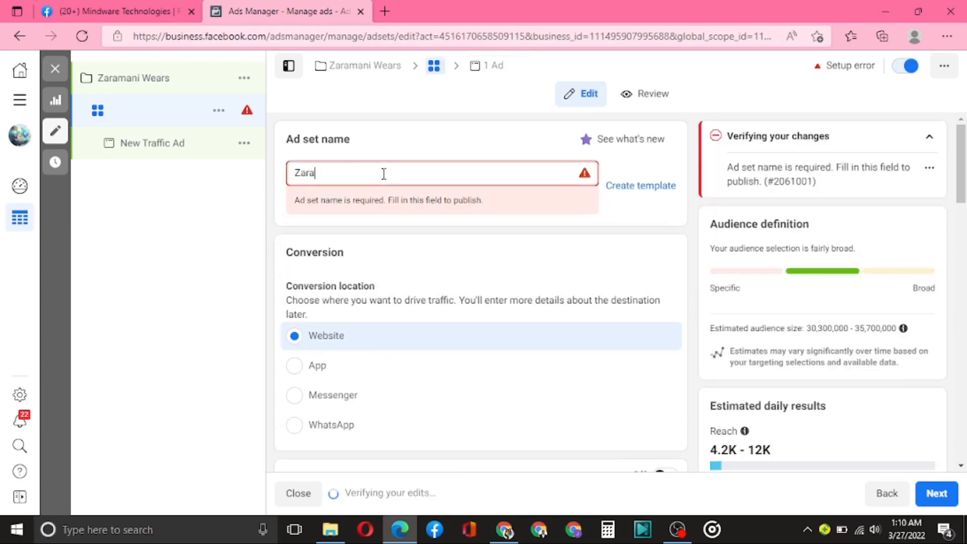
type("1")
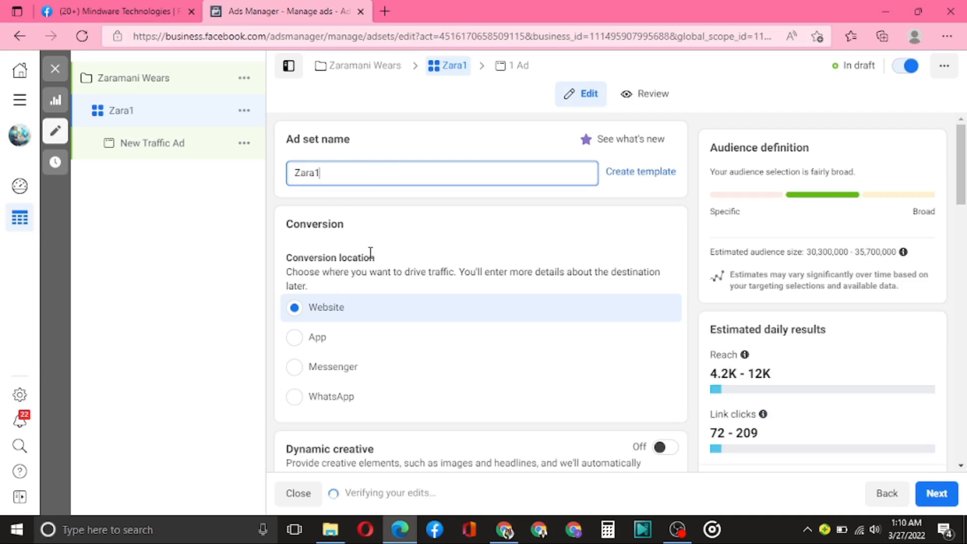
Look over the ad set's conversion location, dynamic creative, and budget and schedule options
scroll(375, 252, "down", 1)
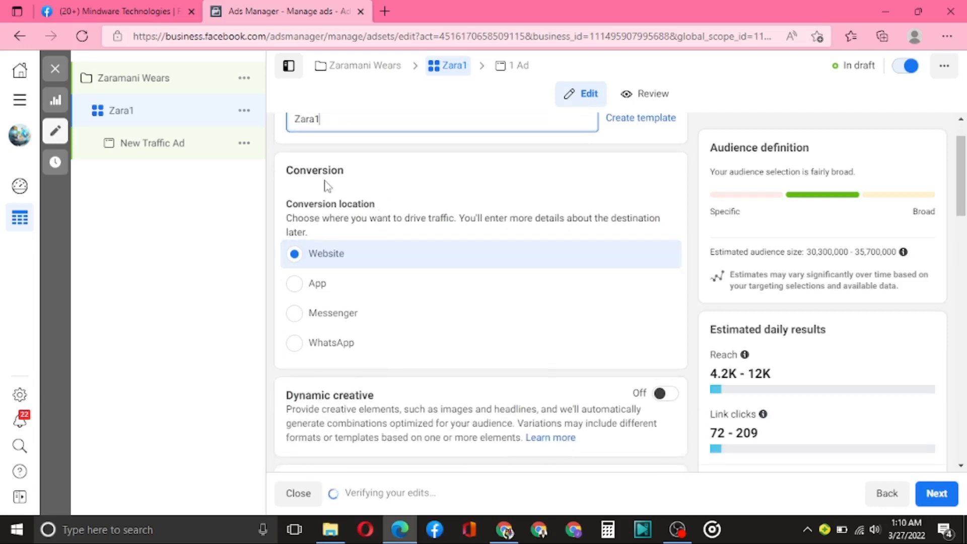
scroll(327, 185, "up", 1)
scroll(313, 222, "down", 2)
scroll(396, 229, "down", 2)
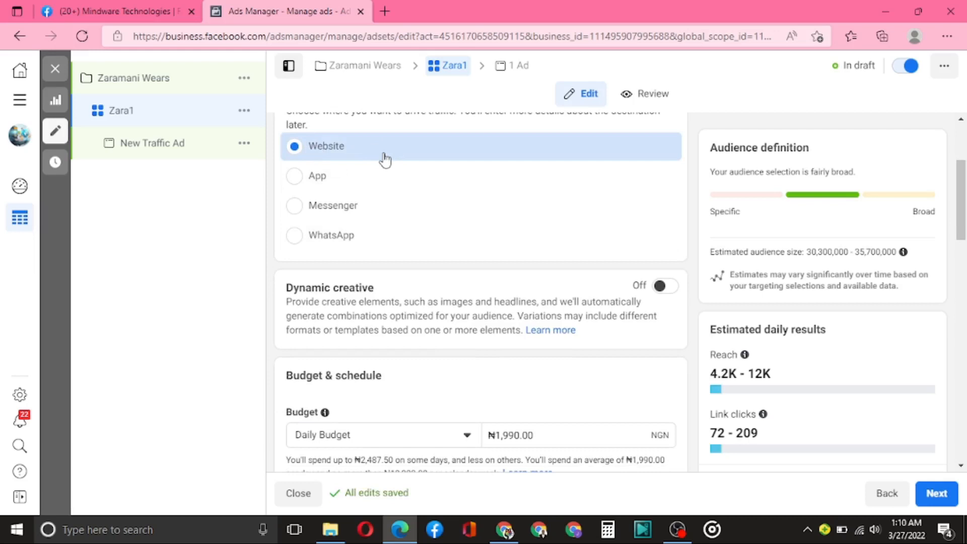
scroll(385, 160, "up", 1)
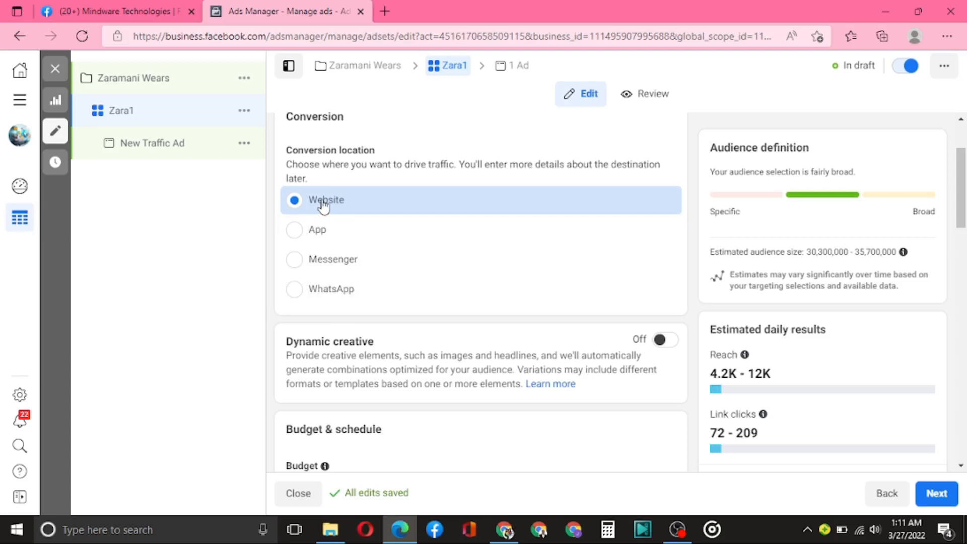
scroll(323, 204, "down", 2)
scroll(321, 206, "down", 1)
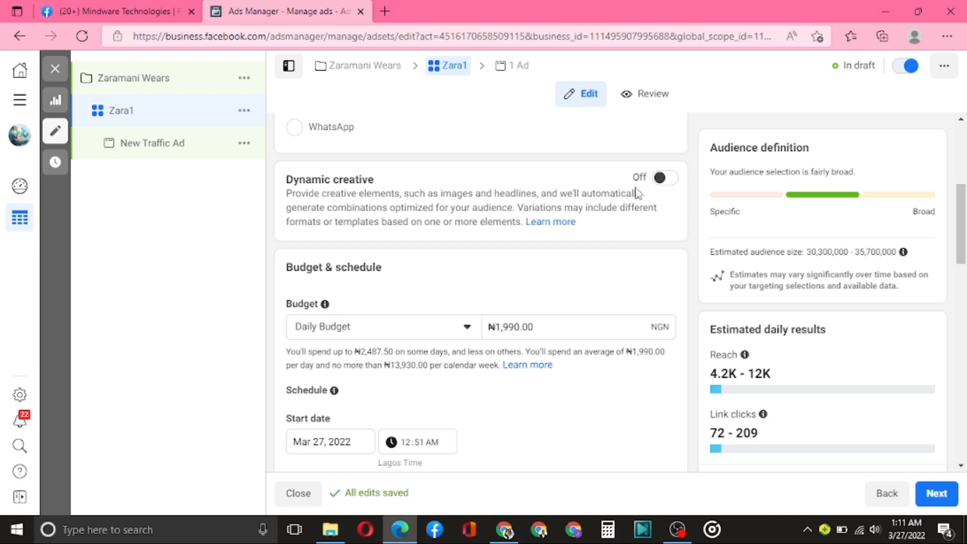
scroll(635, 192, "down", 1)
scroll(398, 222, "down", 1)
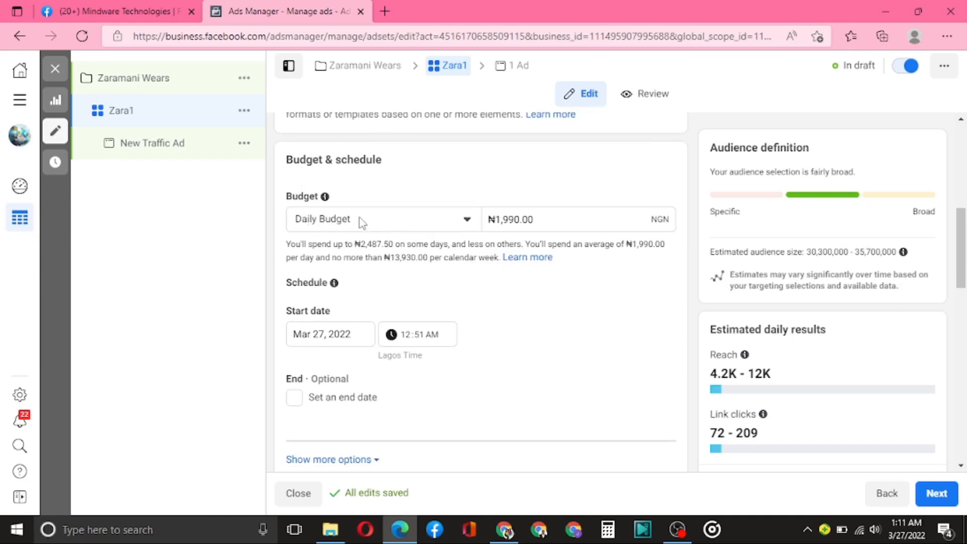
Set the ad set's daily budget to ₦1,000
left_click(536, 220)
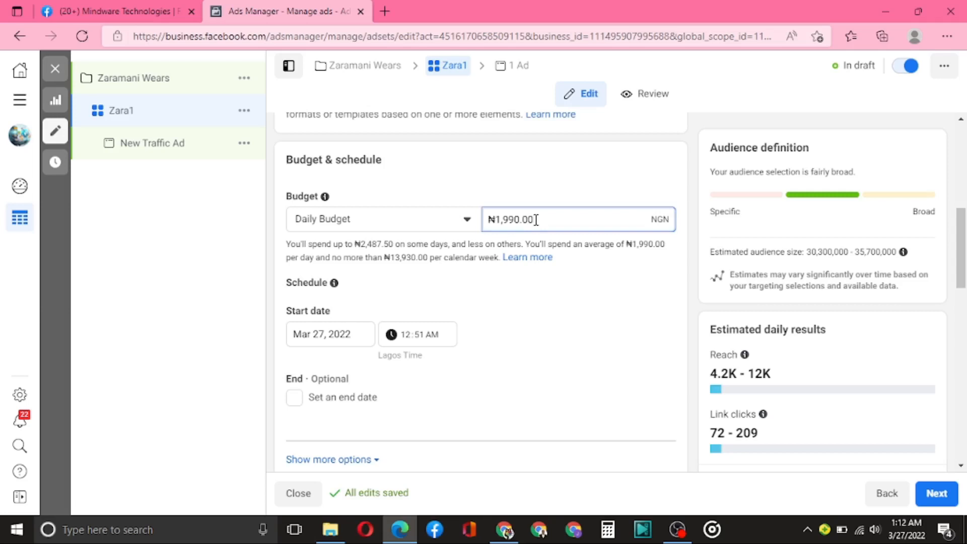
key("BackSpace")
key("BackSpace")
key("BackSpace")
key("BackSpace")
key("BackSpace")
key("BackSpace")
key("BackSpace")
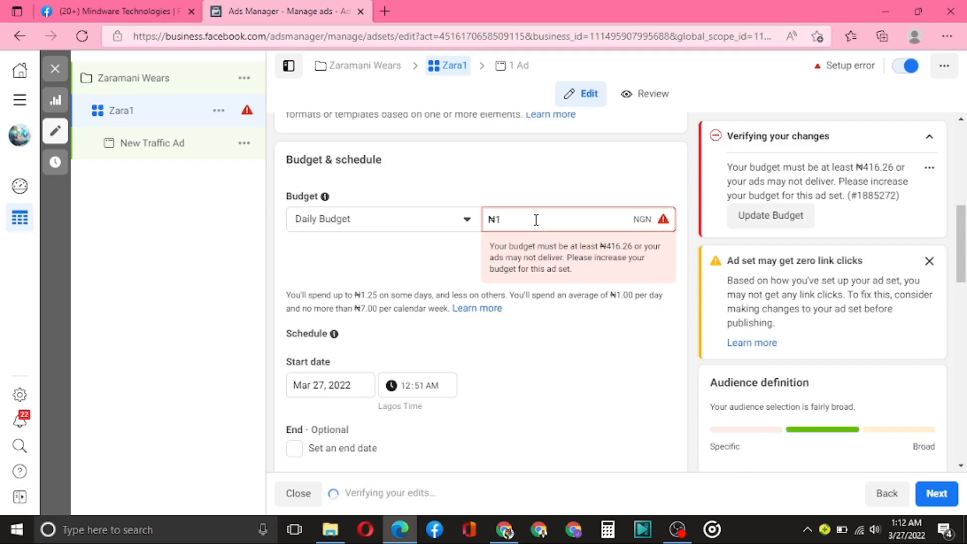
type("000")
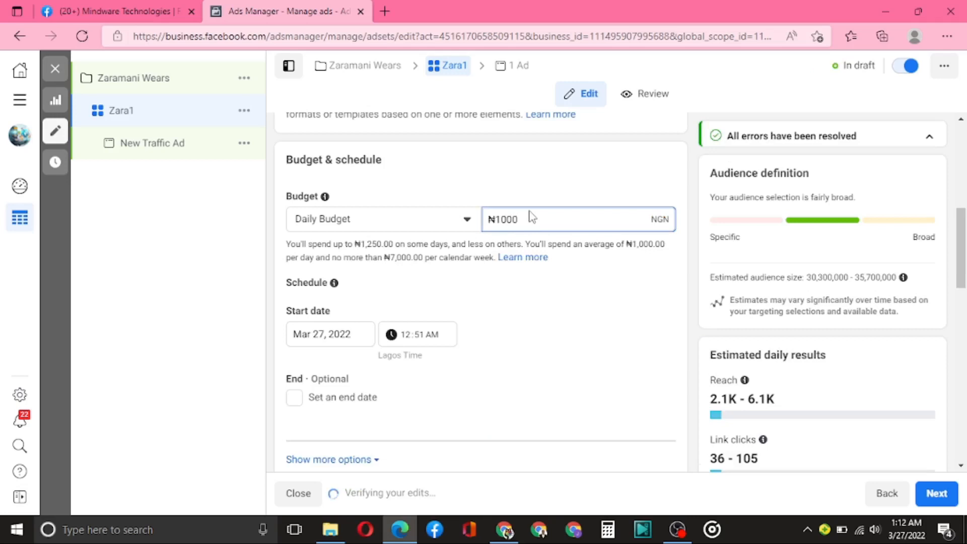
Try a daily budget of ₦10,000 to compare the estimated daily results, and restore it to ₦1,000
key("BackSpace")
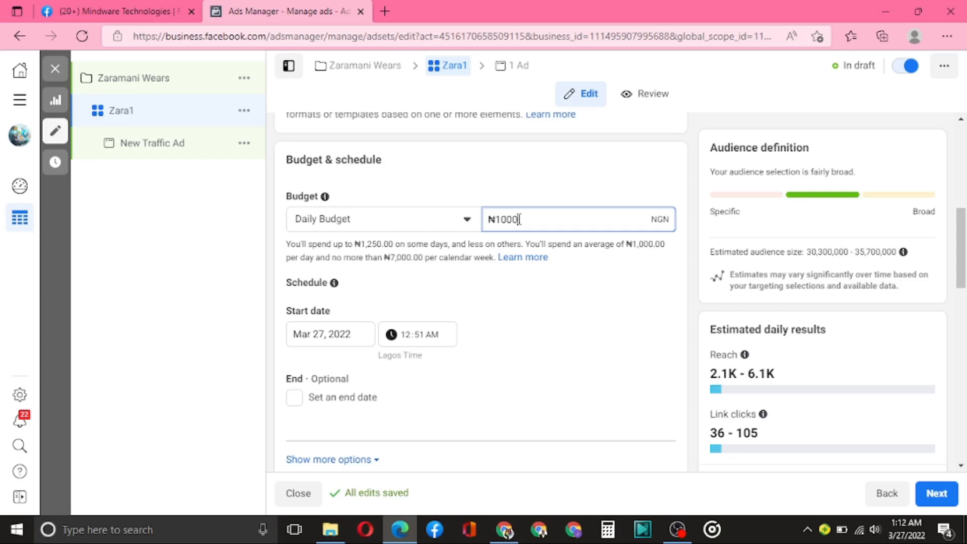
type("0")
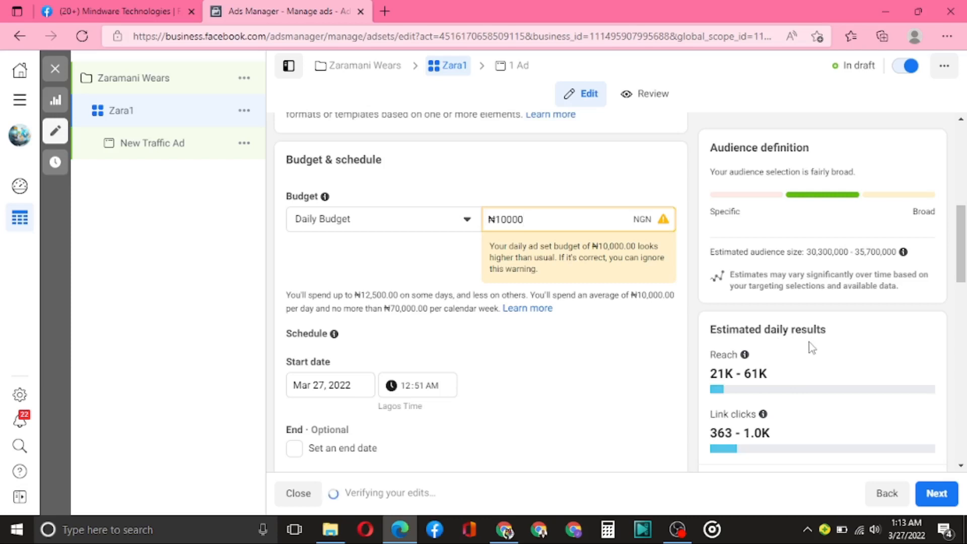
key("BackSpace")
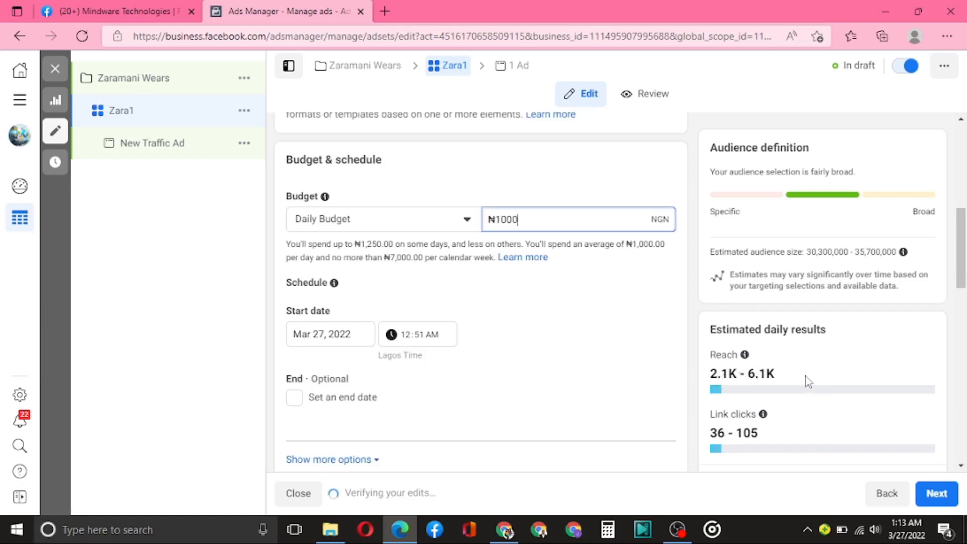
mouse_move(761, 418)
scroll(758, 426, "down", 4)
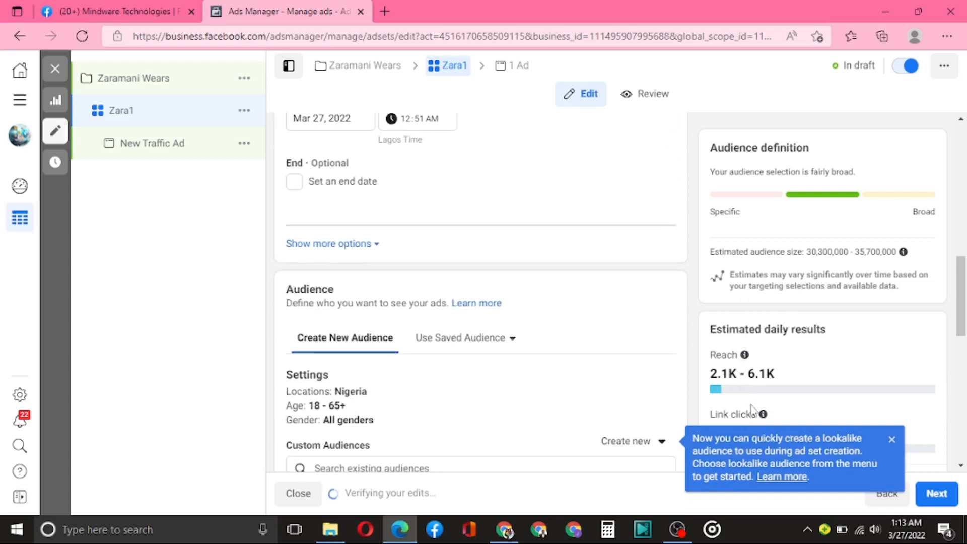
scroll(740, 396, "down", 1)
scroll(790, 329, "up", 1)
scroll(782, 401, "up", 1)
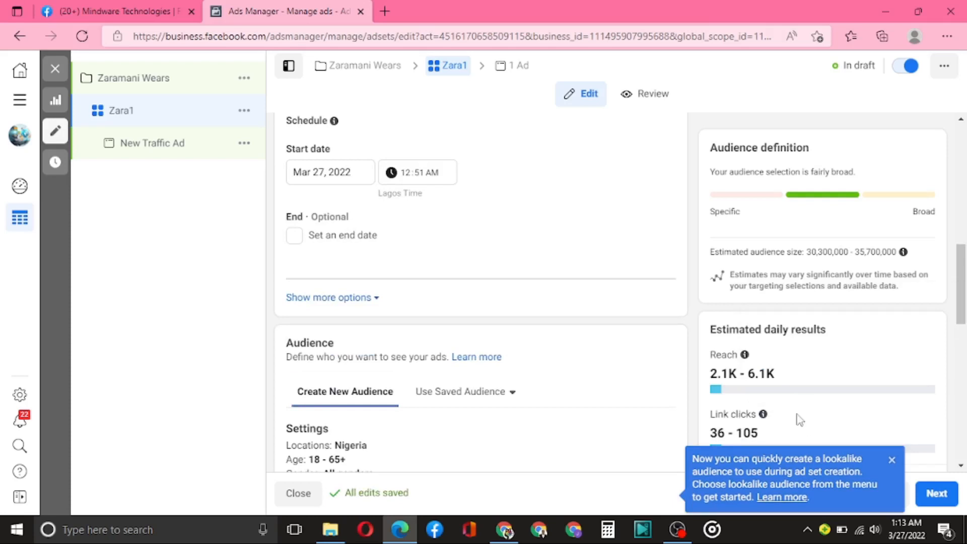
scroll(588, 352, "up", 2)
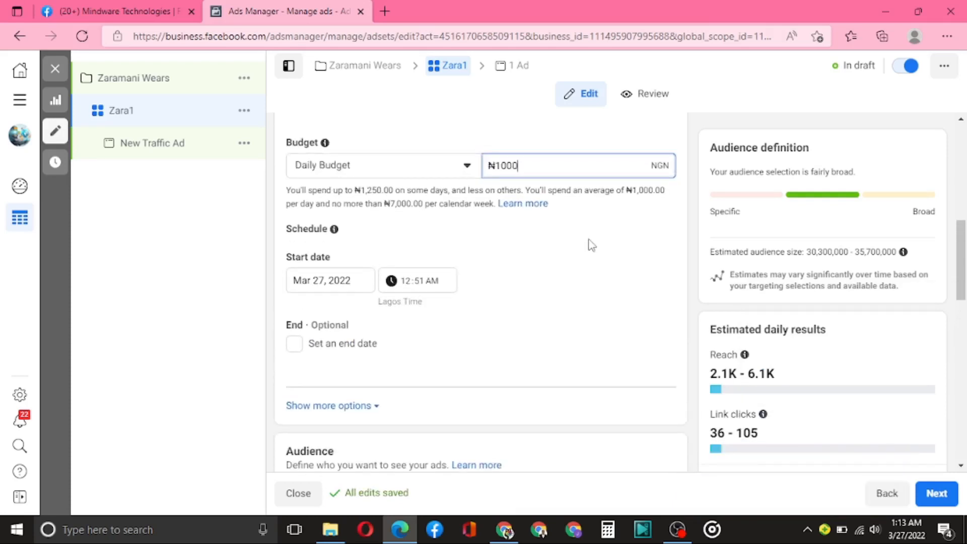
type("0")
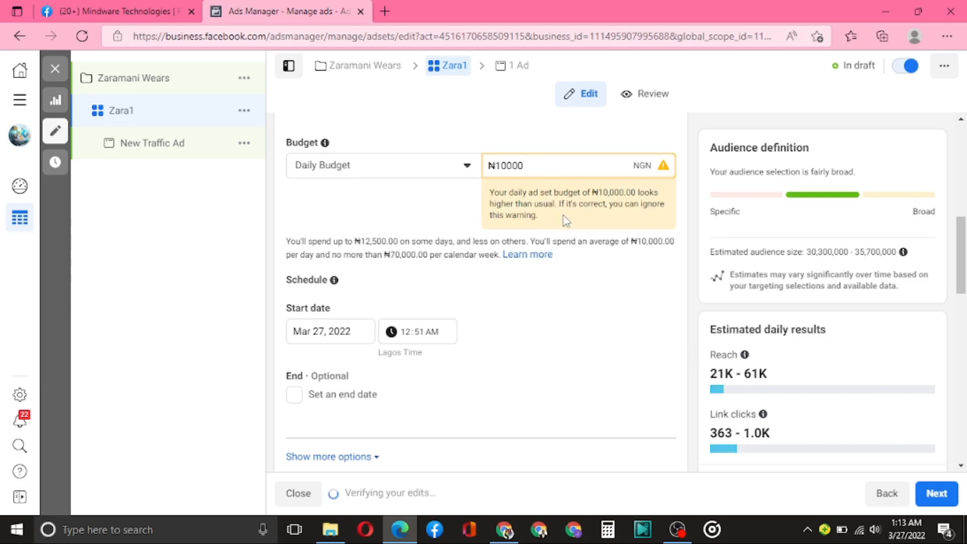
key("BackSpace")
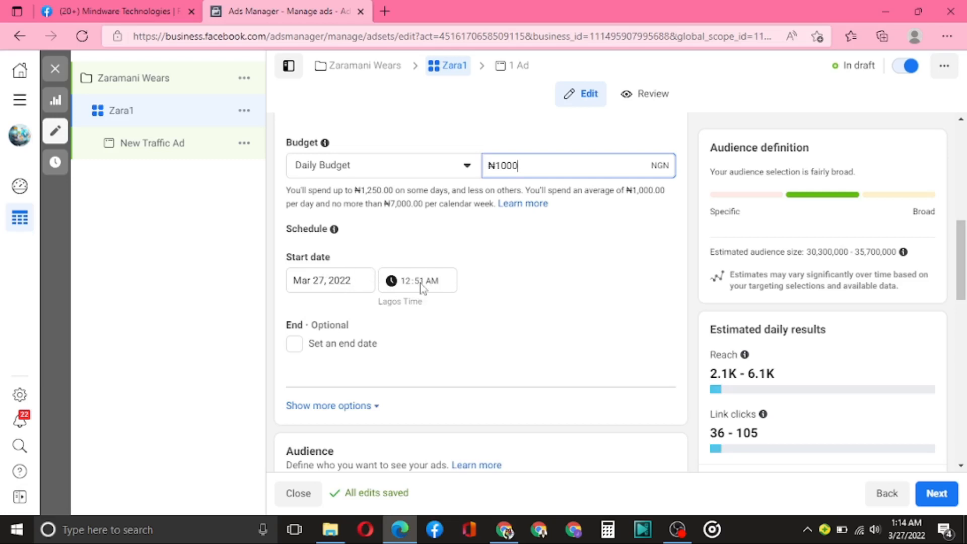
Enable the optional end date in the ad set's schedule to see its fields, and disable it again
scroll(422, 288, "down", 1)
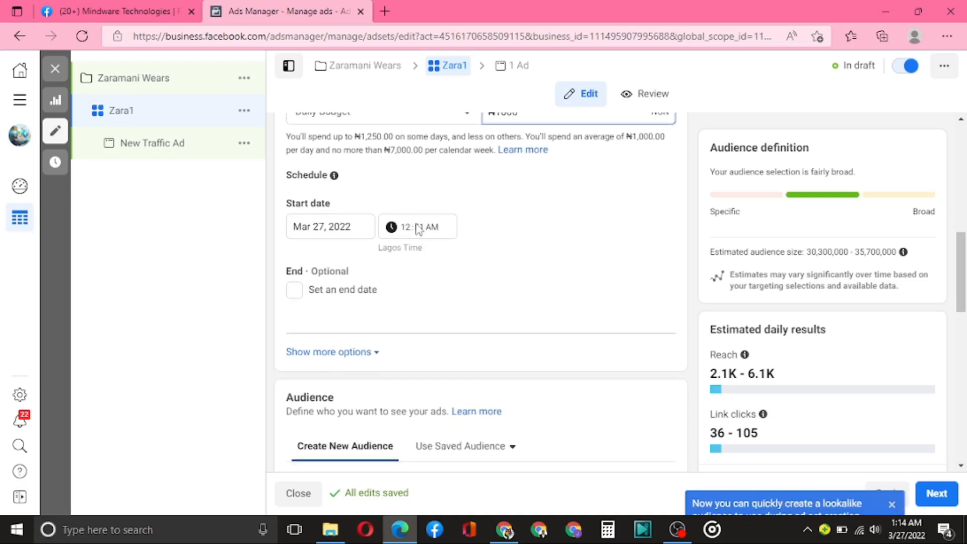
scroll(418, 229, "up", 1)
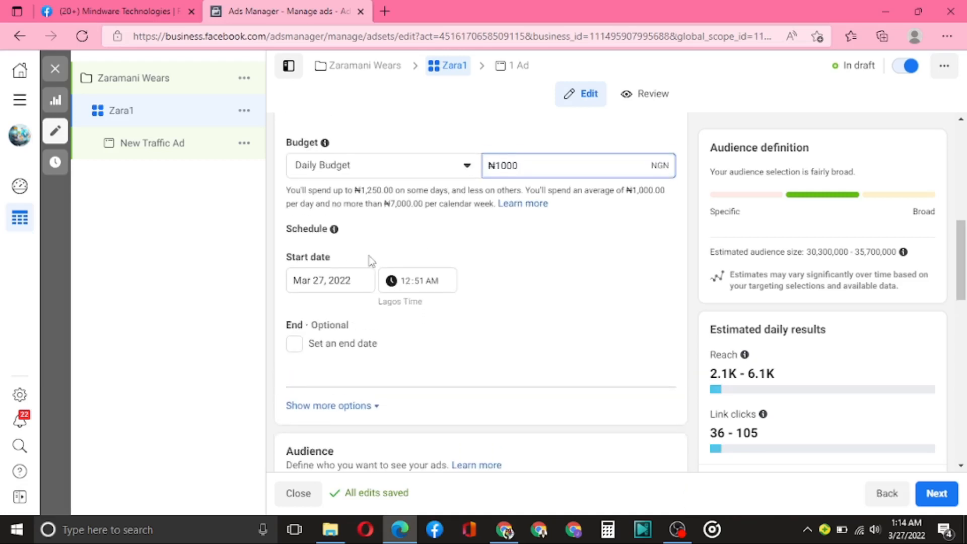
left_click(295, 348)
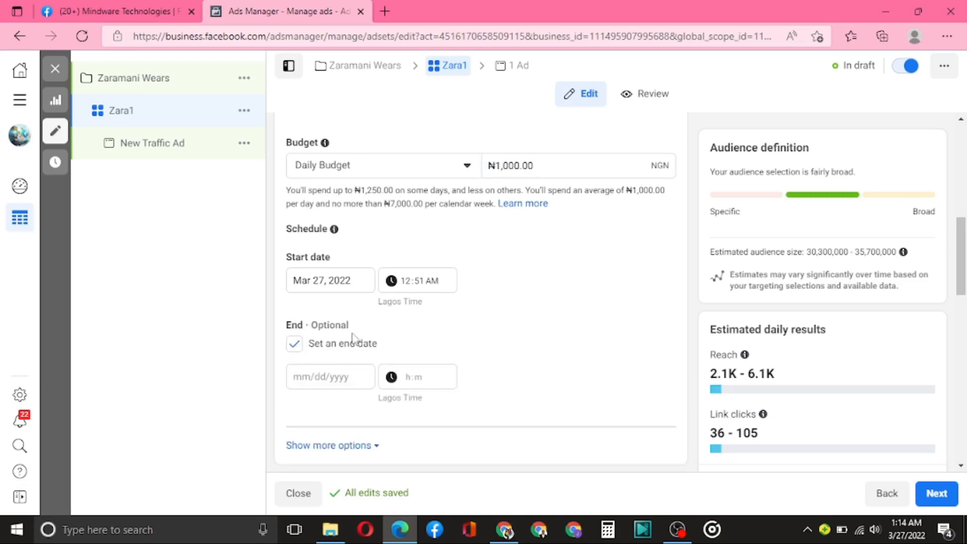
scroll(358, 335, "down", 1)
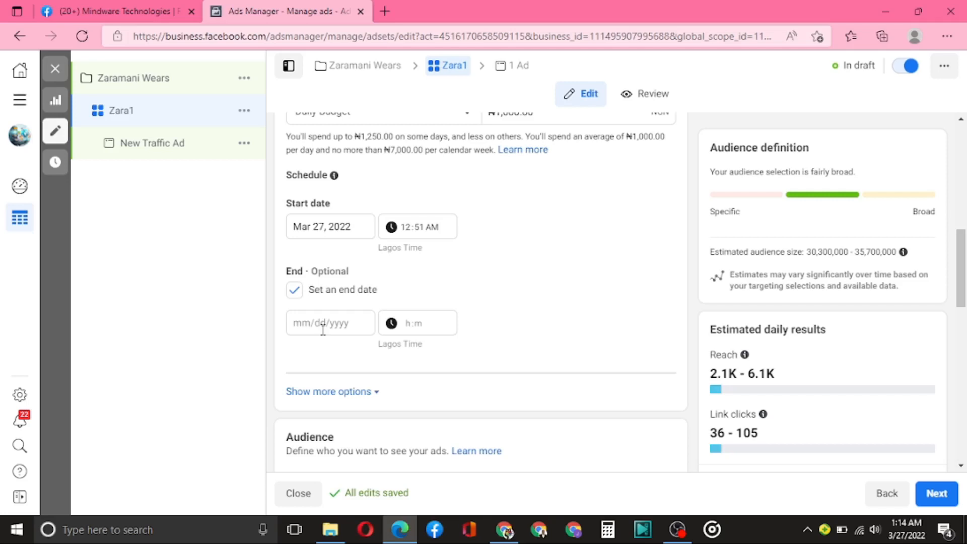
left_click(296, 293)
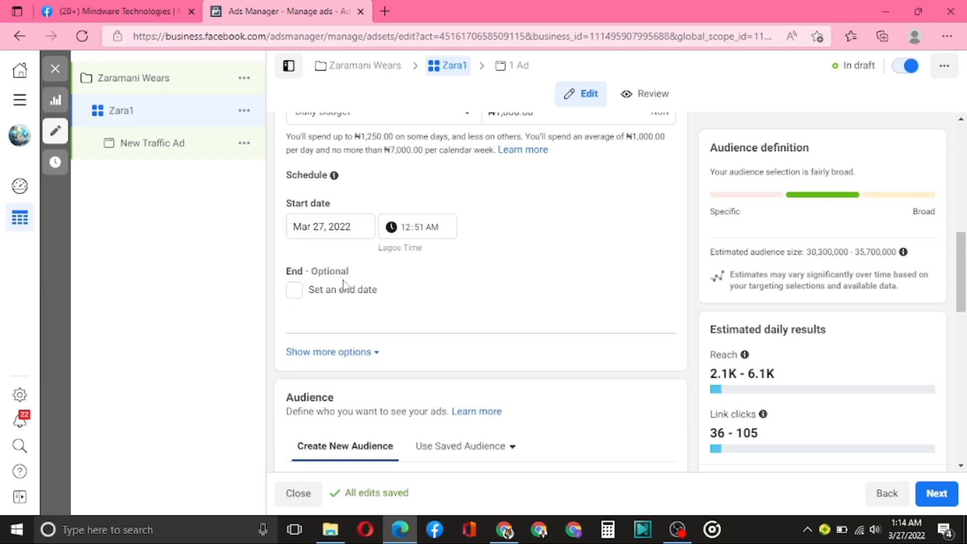
scroll(344, 287, "up", 1)
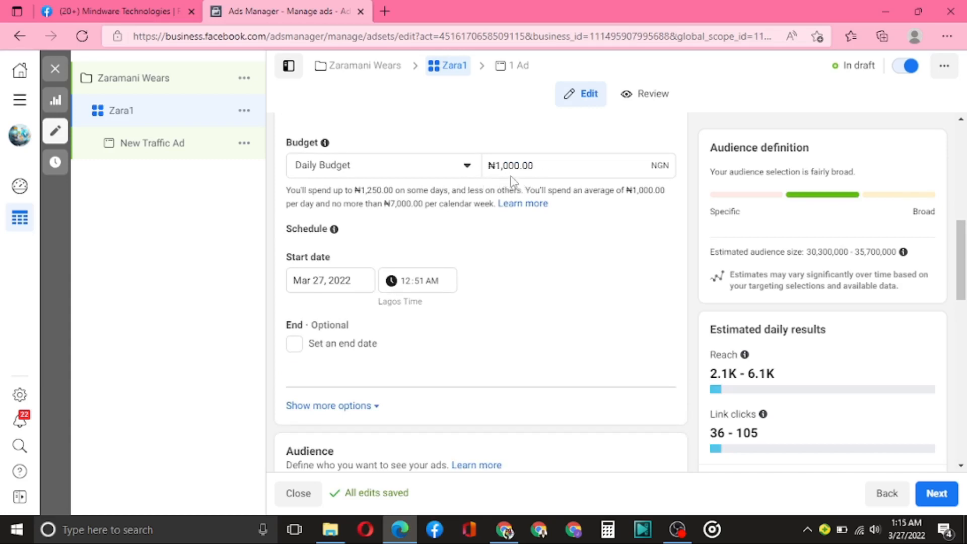
Open the new audience's location, age and gender settings for editing
scroll(512, 180, "down", 1)
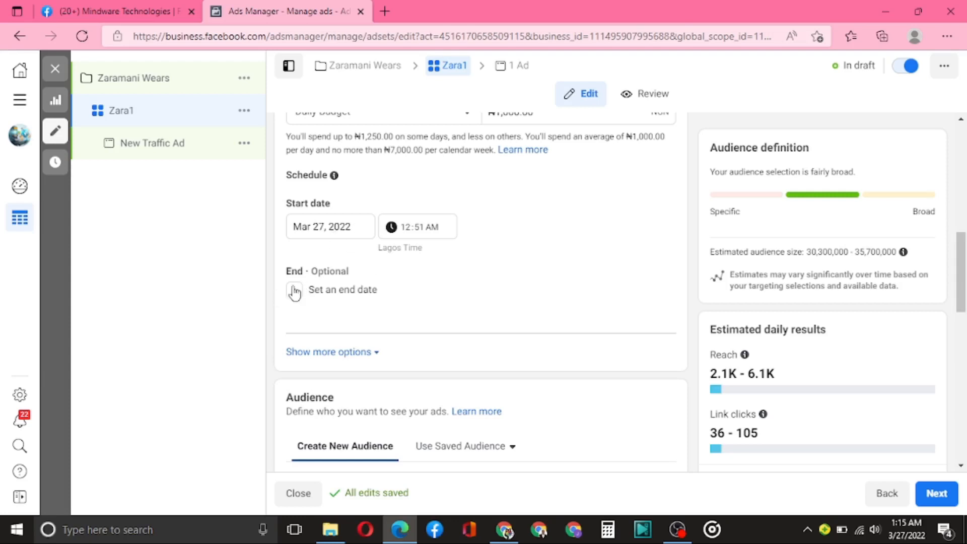
scroll(361, 247, "down", 3)
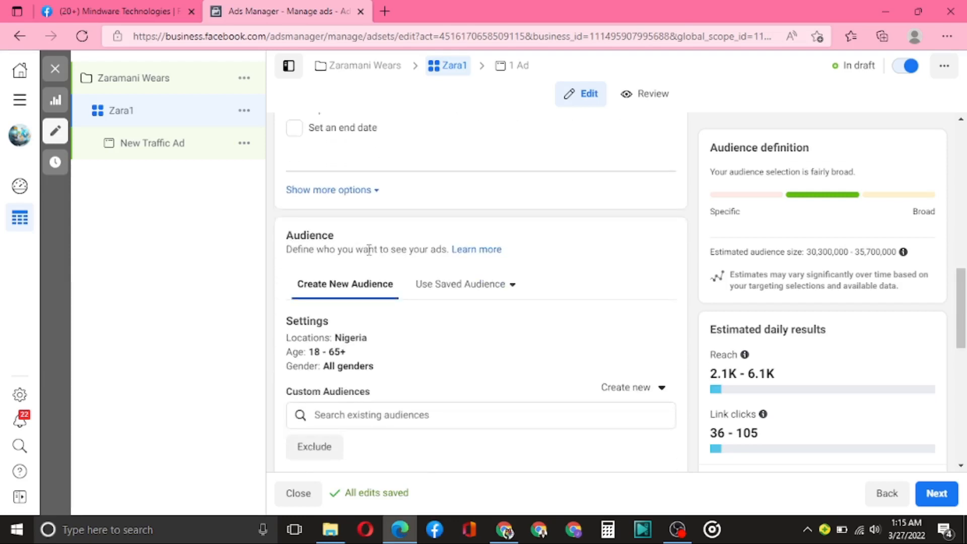
scroll(368, 250, "down", 1)
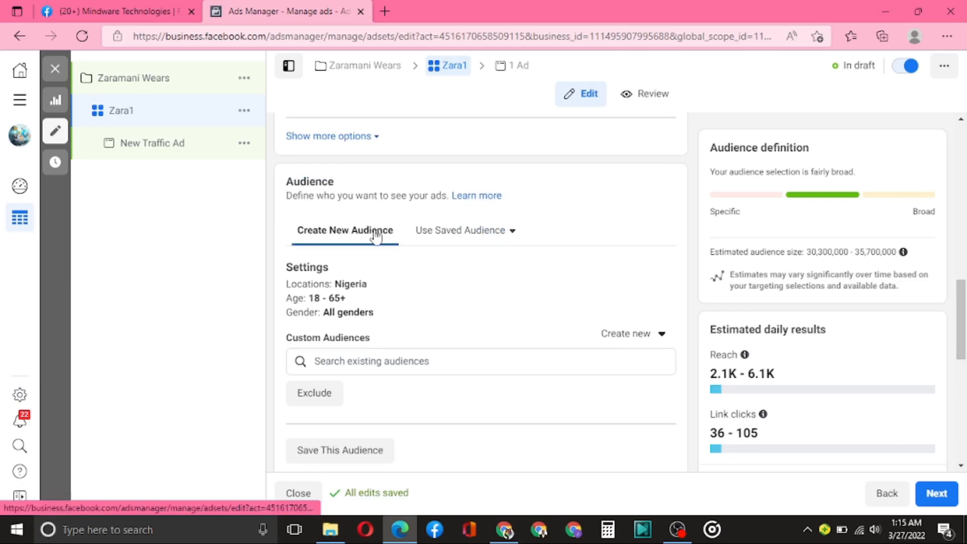
scroll(374, 236, "down", 1)
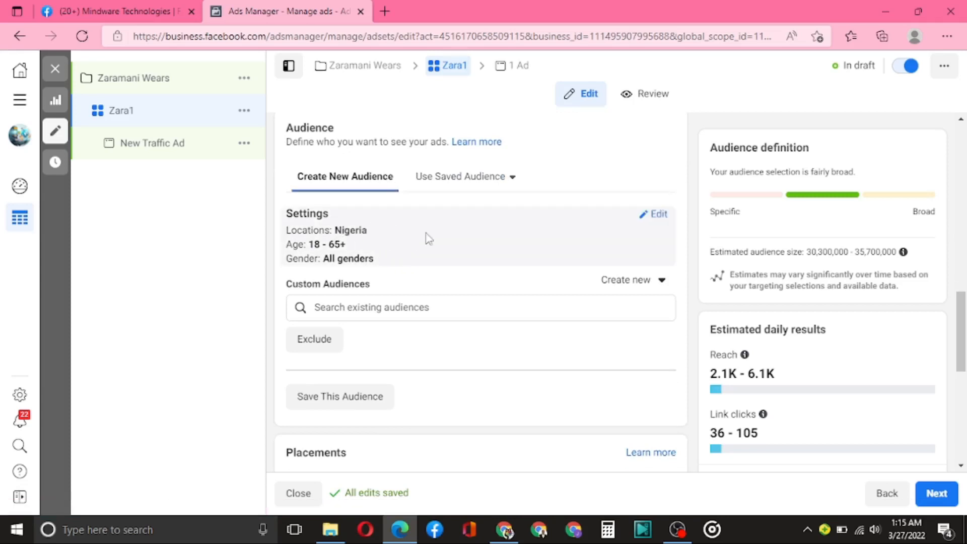
left_click(656, 216)
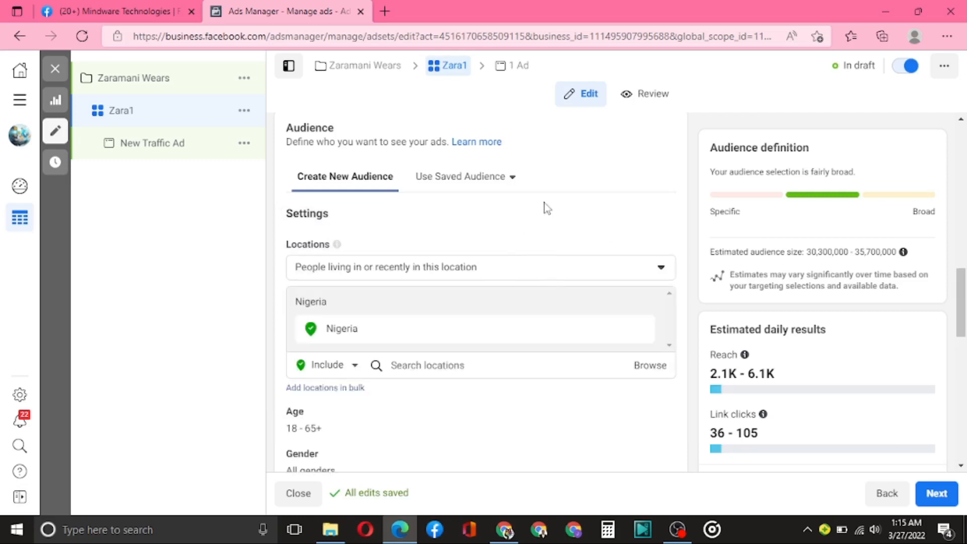
Set the audience's location type to target only people living in this location
scroll(547, 208, "down", 1)
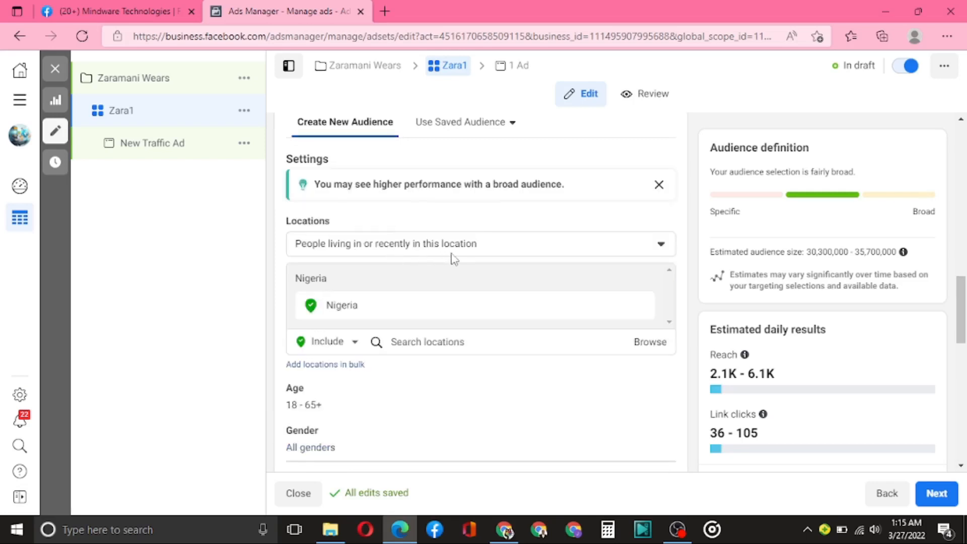
left_click(660, 246)
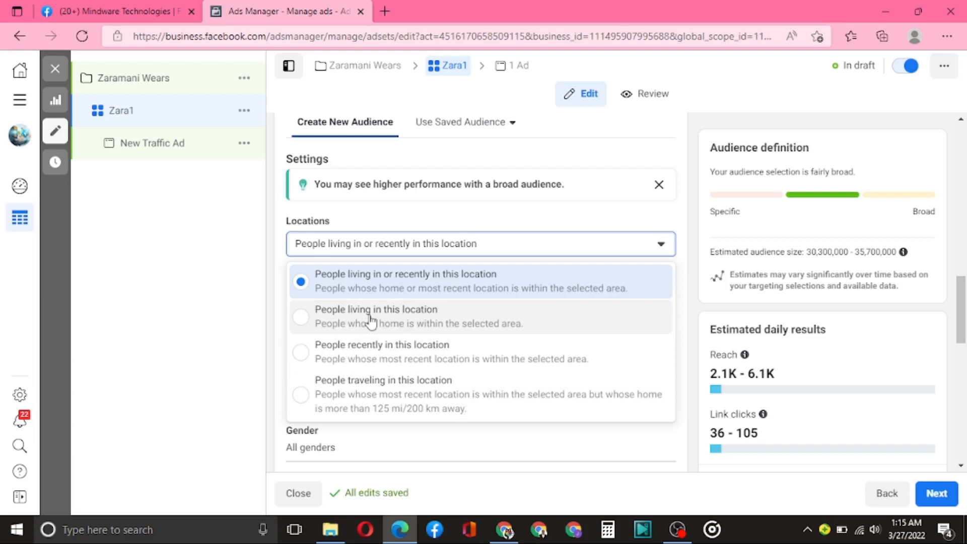
left_click(320, 316)
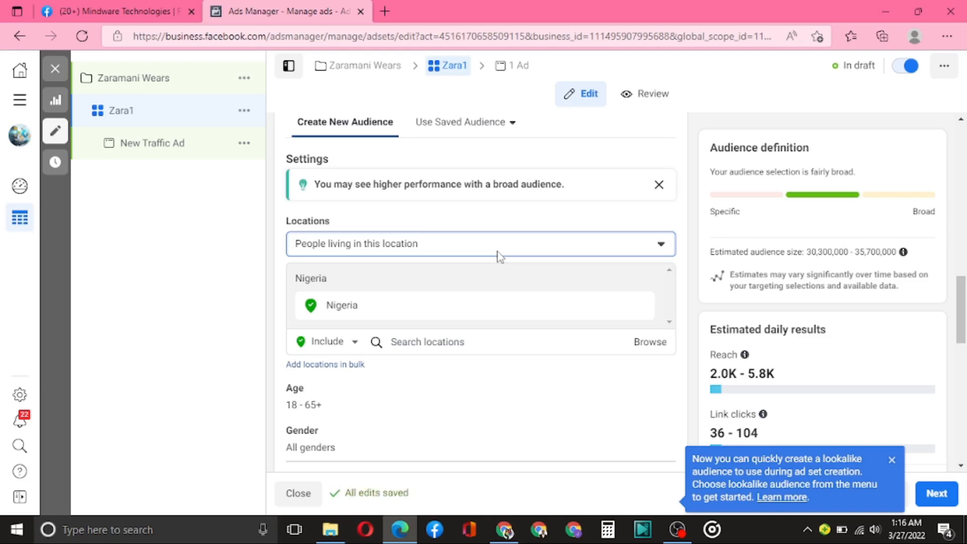
left_click(660, 246)
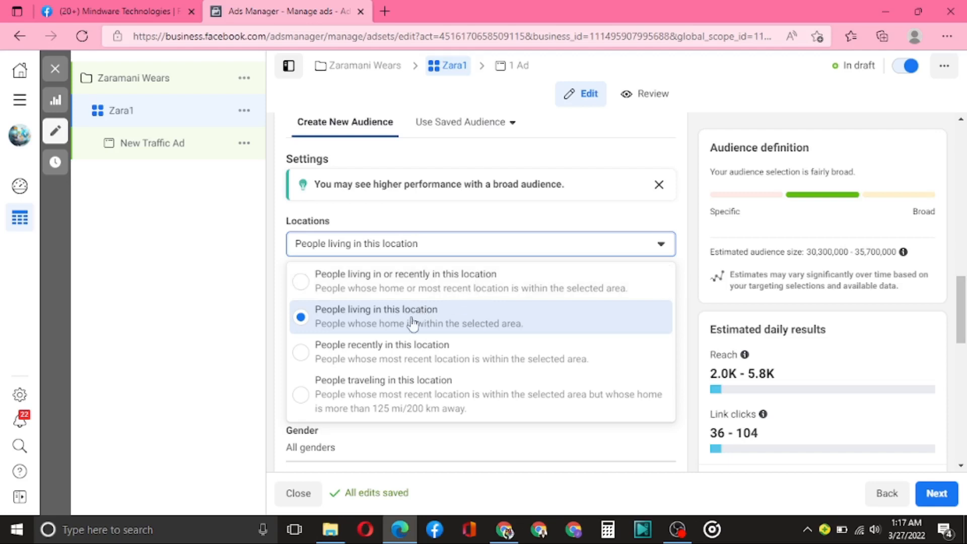
left_click(341, 321)
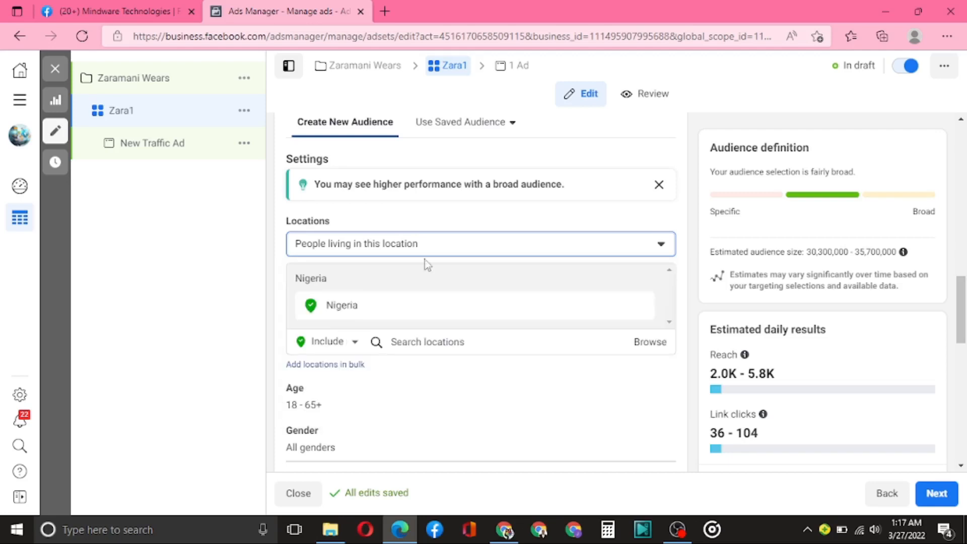
View the include and exclude options for the Nigeria location without changing them
scroll(448, 317, "down", 1)
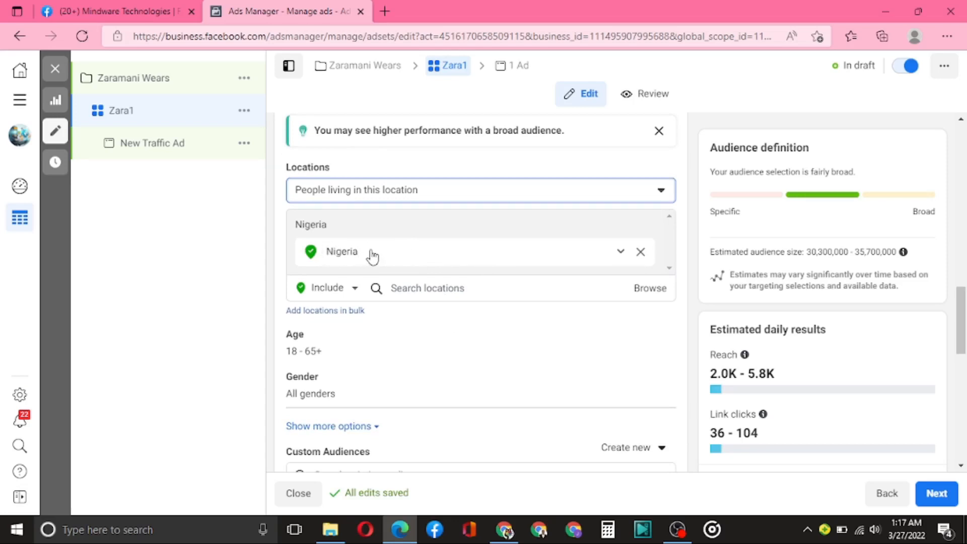
left_click(622, 252)
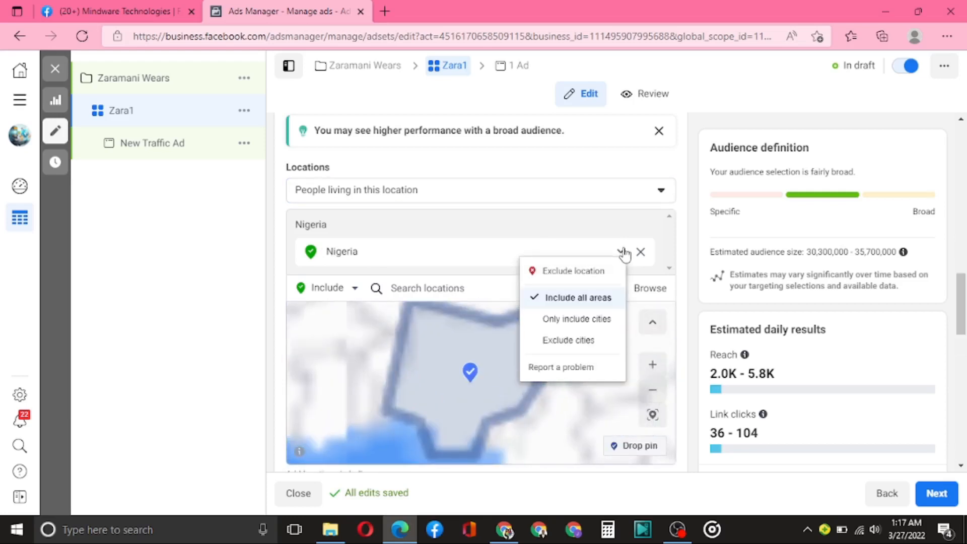
left_click(623, 251)
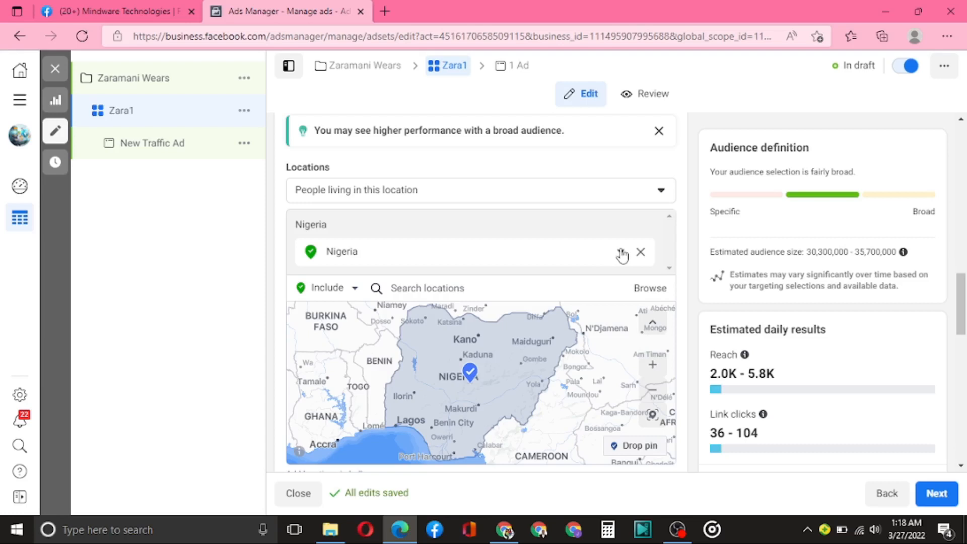
Replace the Nigeria location with Lagos, Nigeria (State), and add the city of Abuja, Federal Capital Territory
left_click(445, 288)
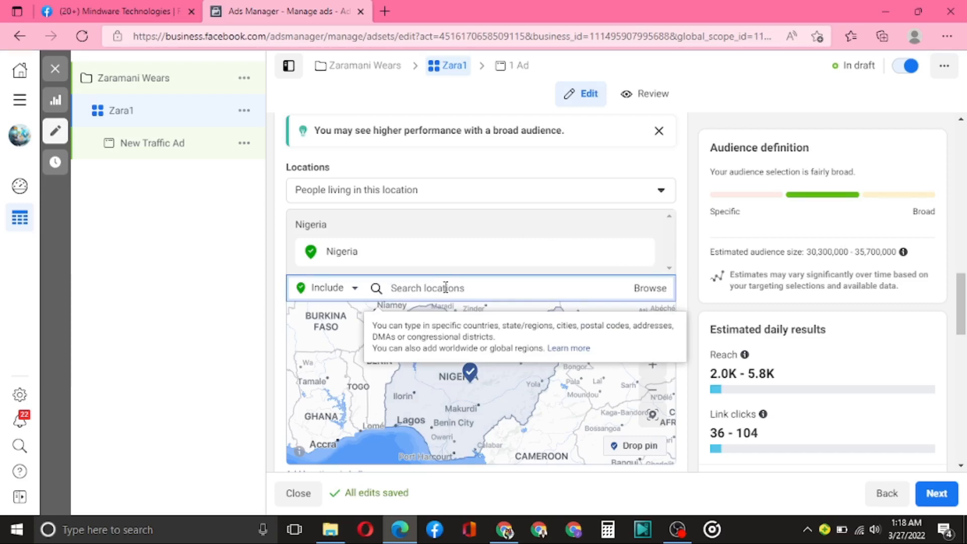
type("lag")
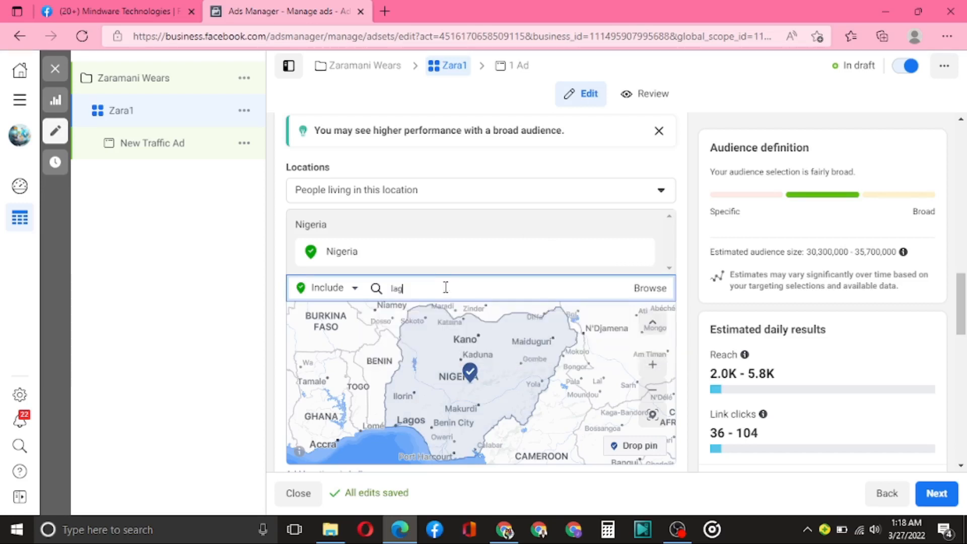
type("os")
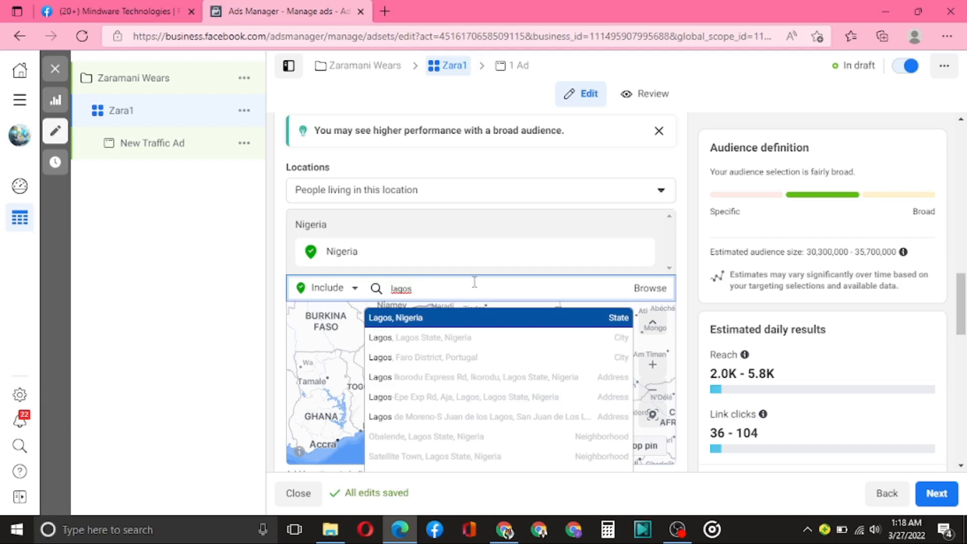
left_click(441, 322)
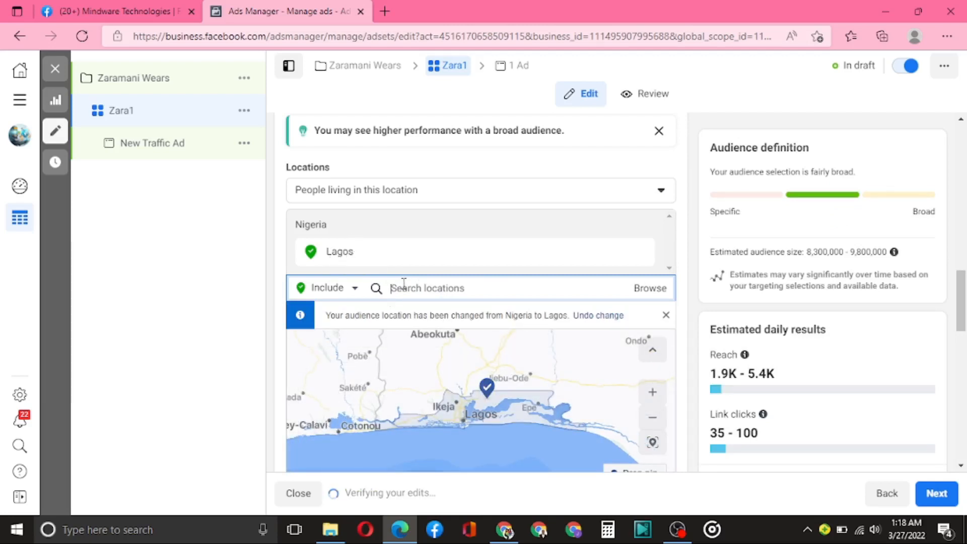
type("abuja")
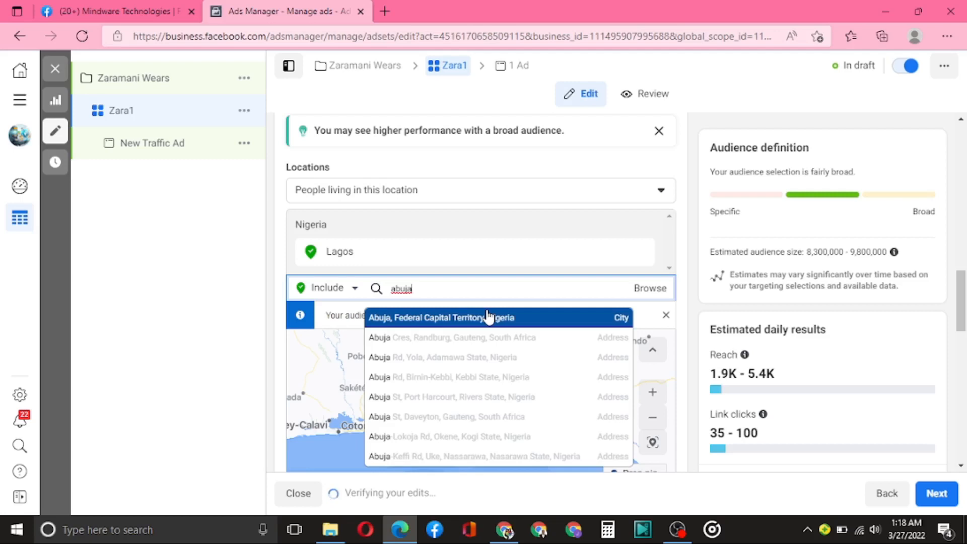
left_click(487, 316)
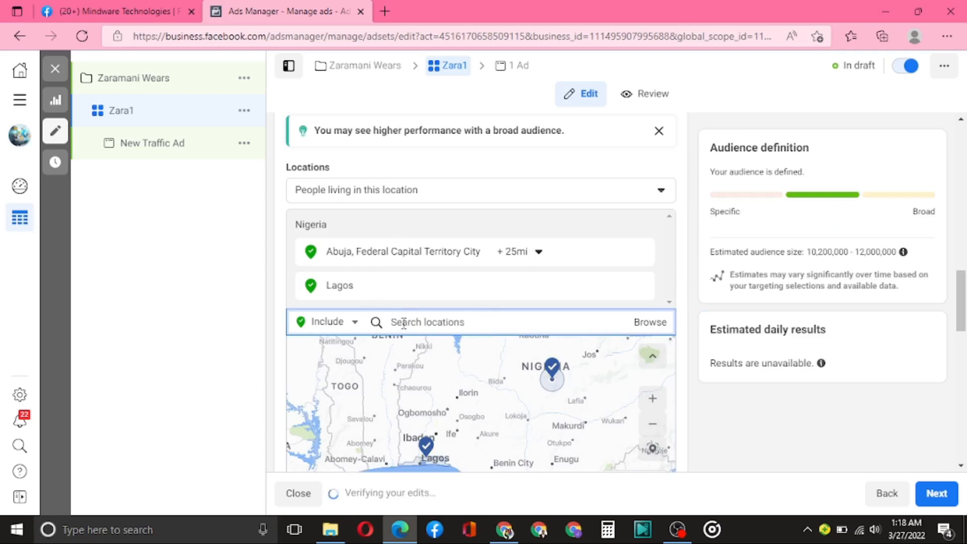
Search the locations for "portharcourt" and add the Portharcourt place to the included locations
type("portharco")
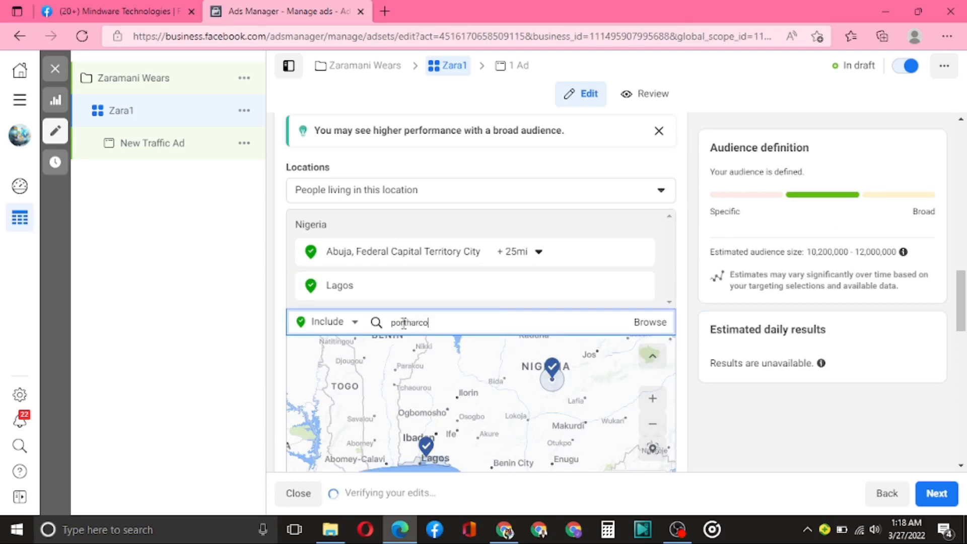
type("ut")
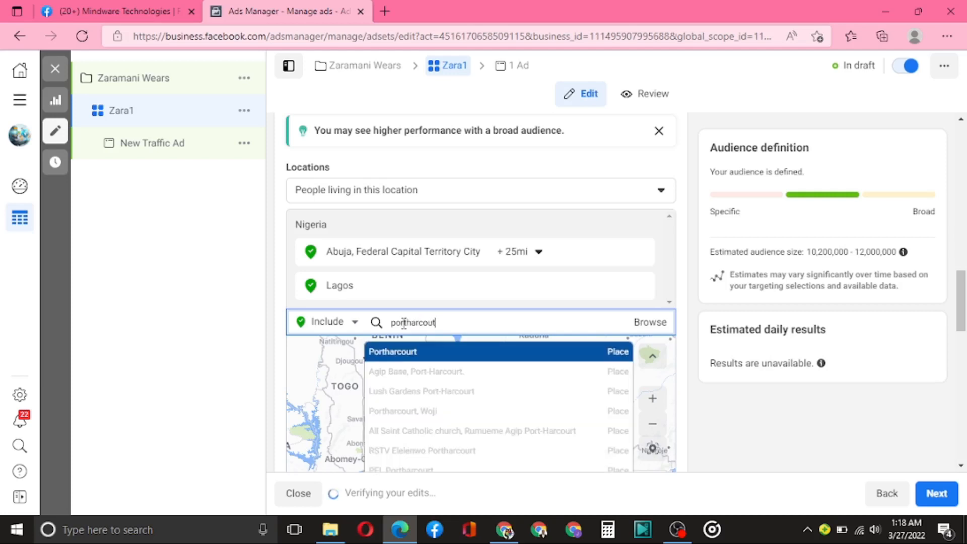
key("BackSpace")
type("rt")
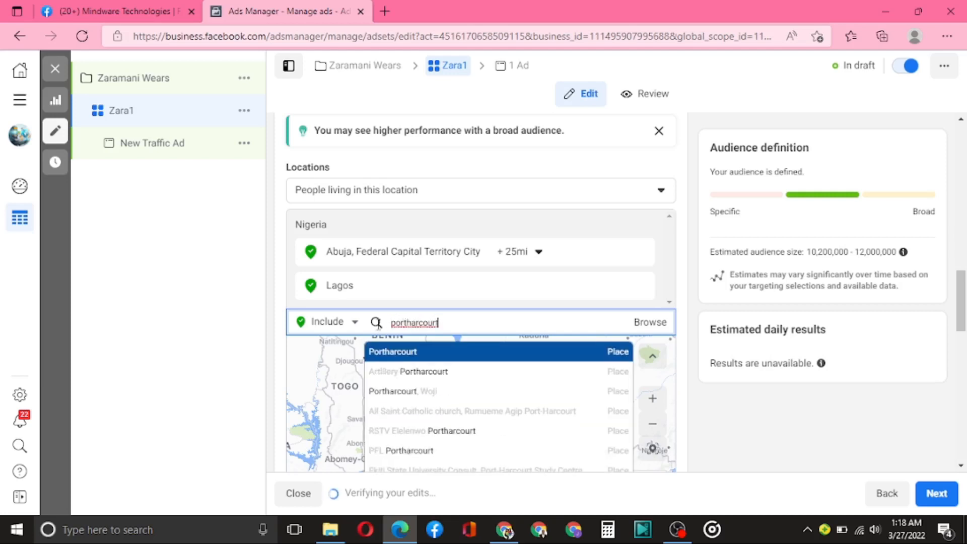
left_click(448, 353)
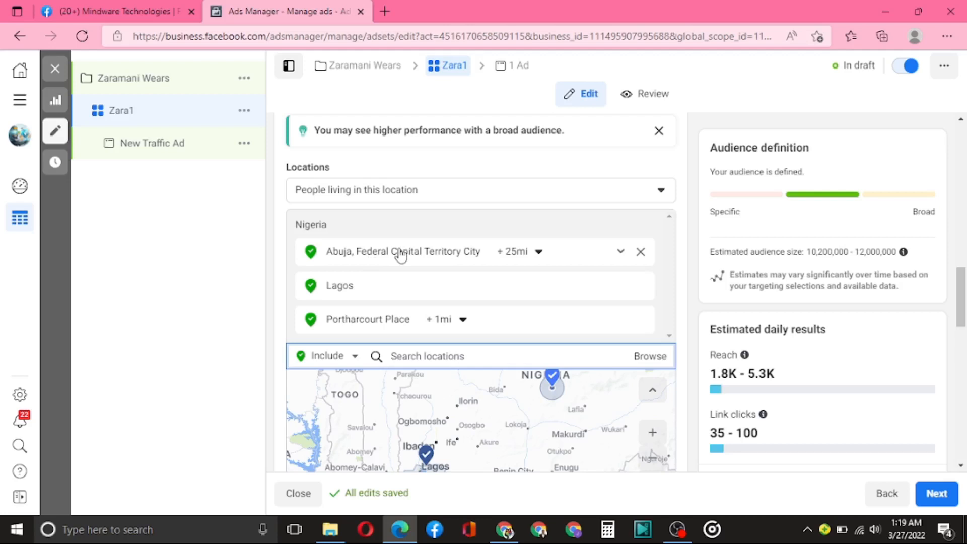
Open the audience's age settings and set the minimum age to 25
scroll(401, 254, "down", 1)
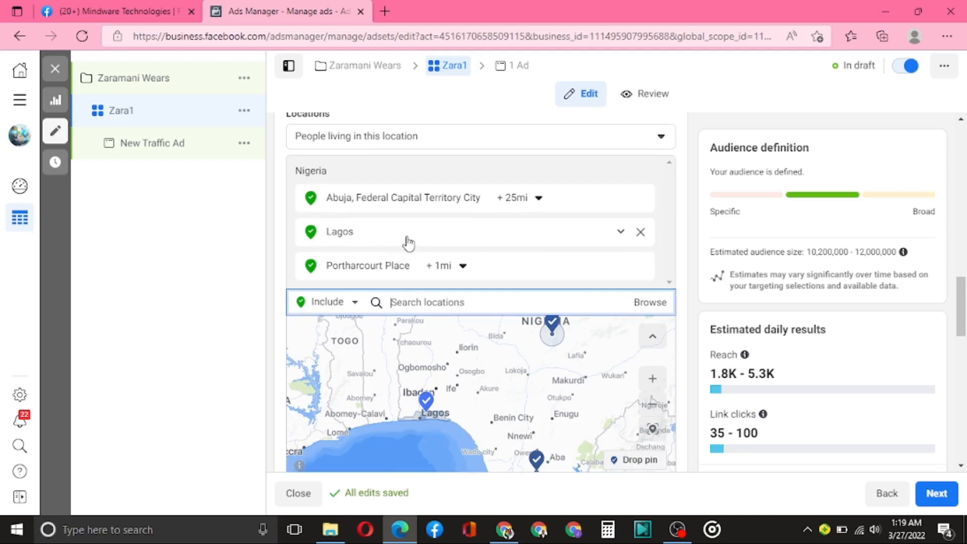
scroll(405, 239, "down", 2)
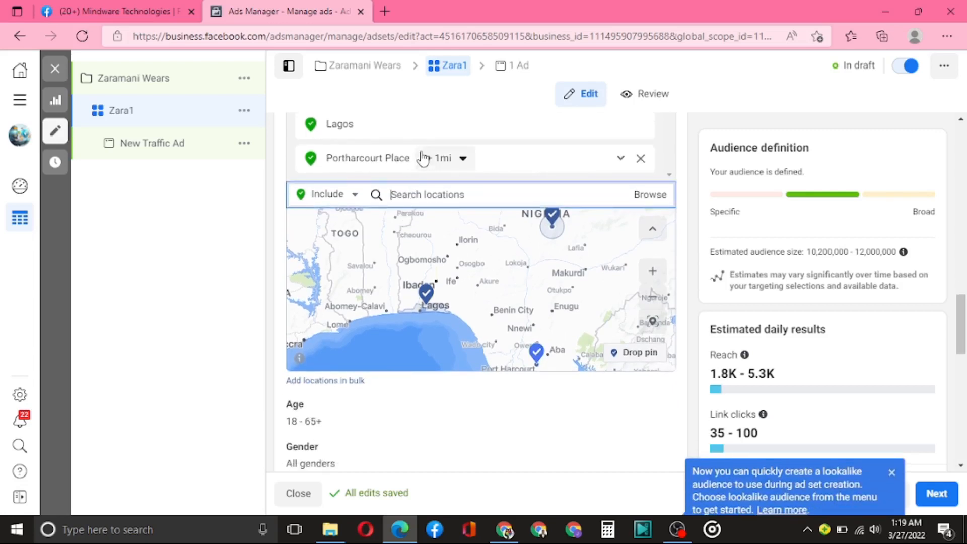
scroll(430, 151, "up", 2)
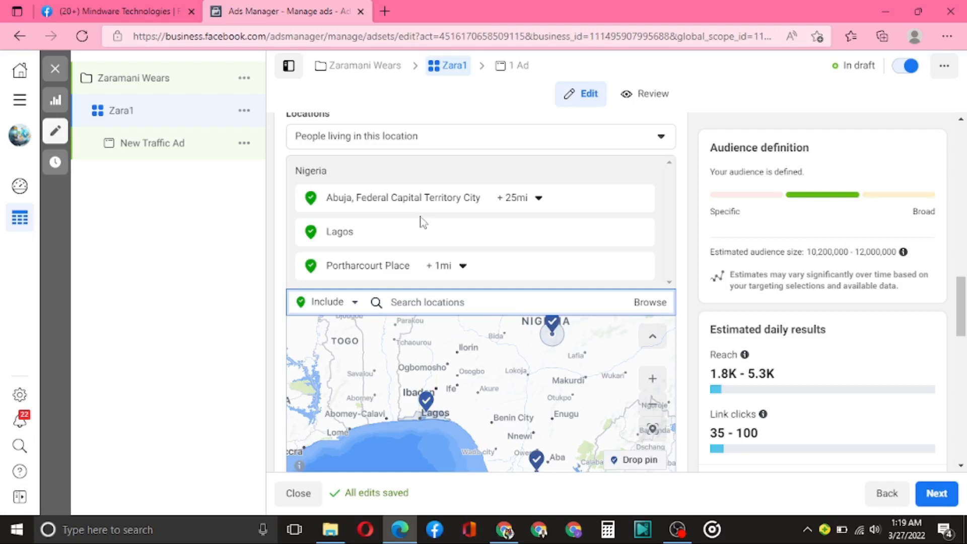
scroll(422, 222, "down", 1)
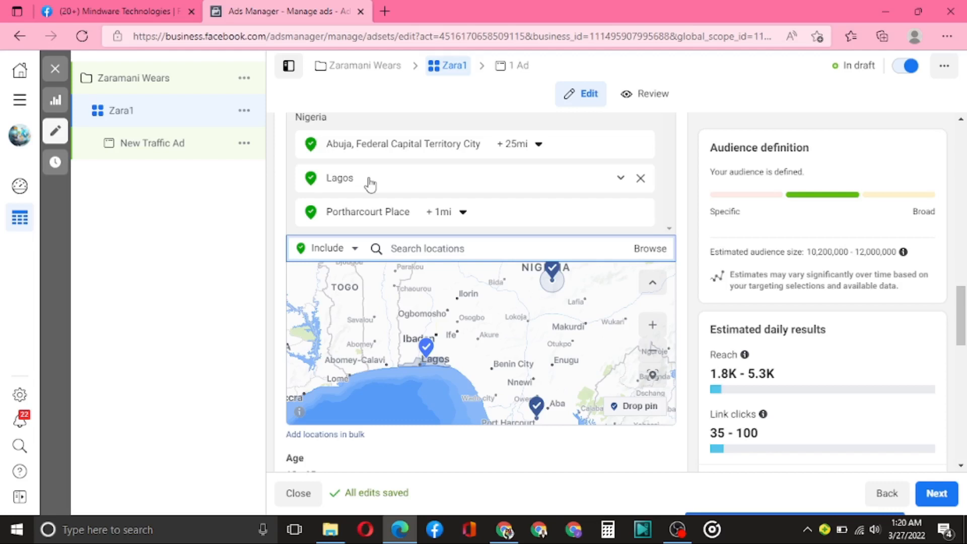
scroll(370, 185, "down", 3)
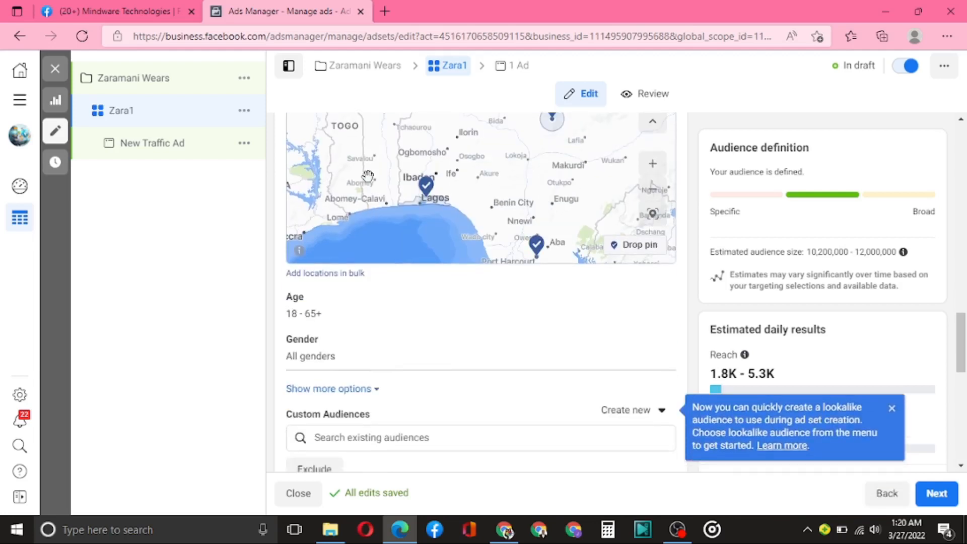
scroll(368, 175, "down", 2)
scroll(385, 309, "down", 1)
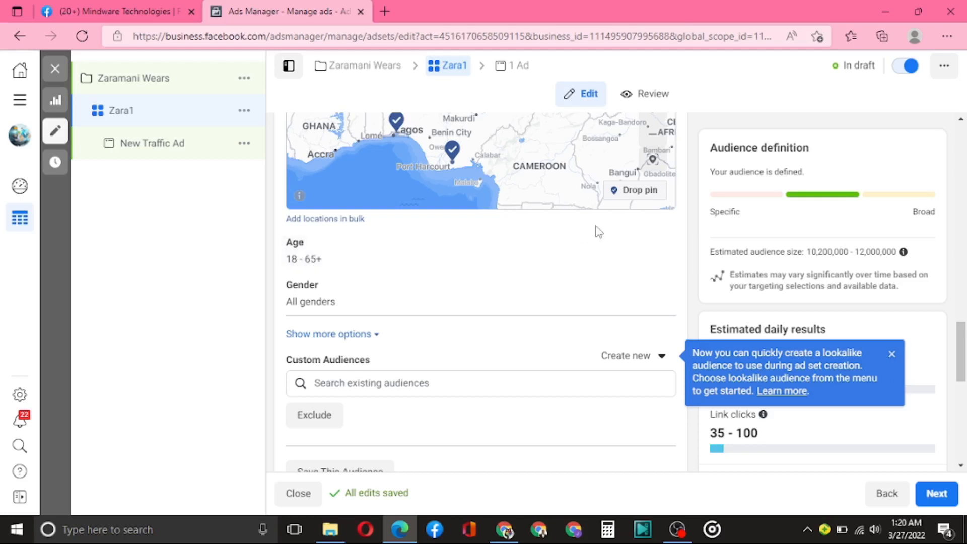
left_click(657, 243)
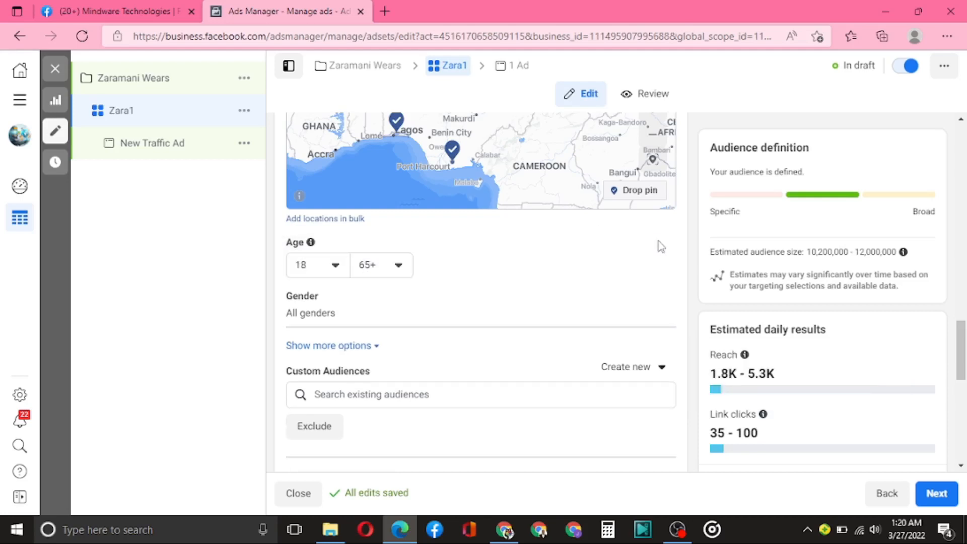
left_click(334, 266)
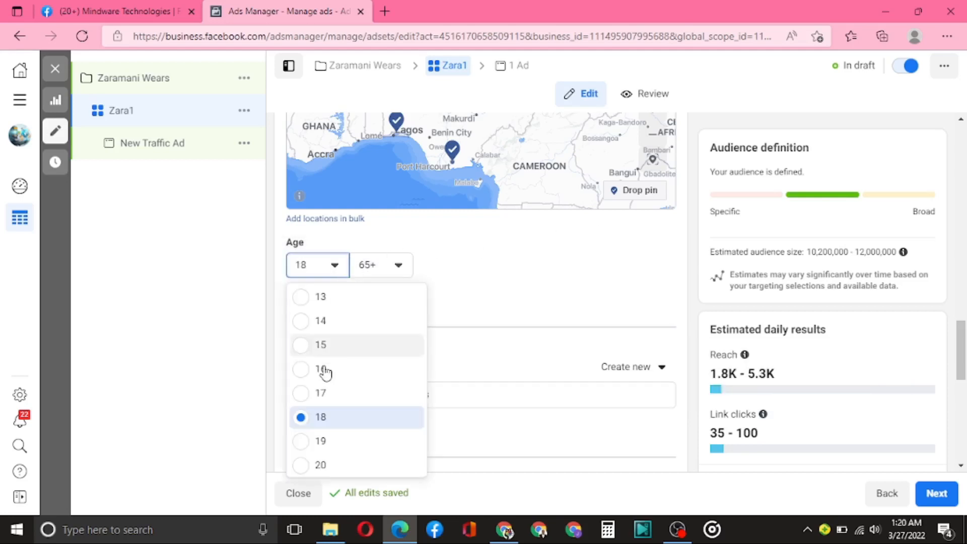
scroll(339, 434, "down", 3)
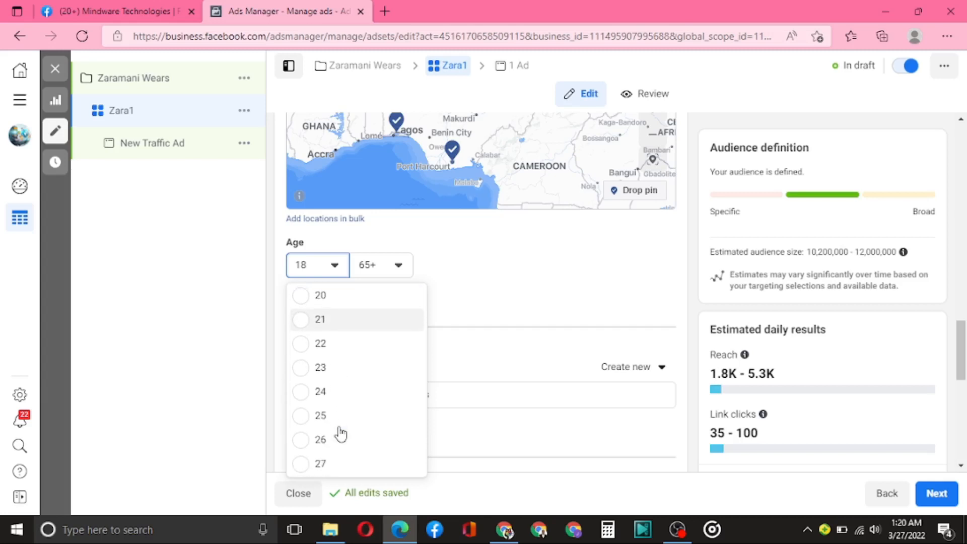
left_click(308, 417)
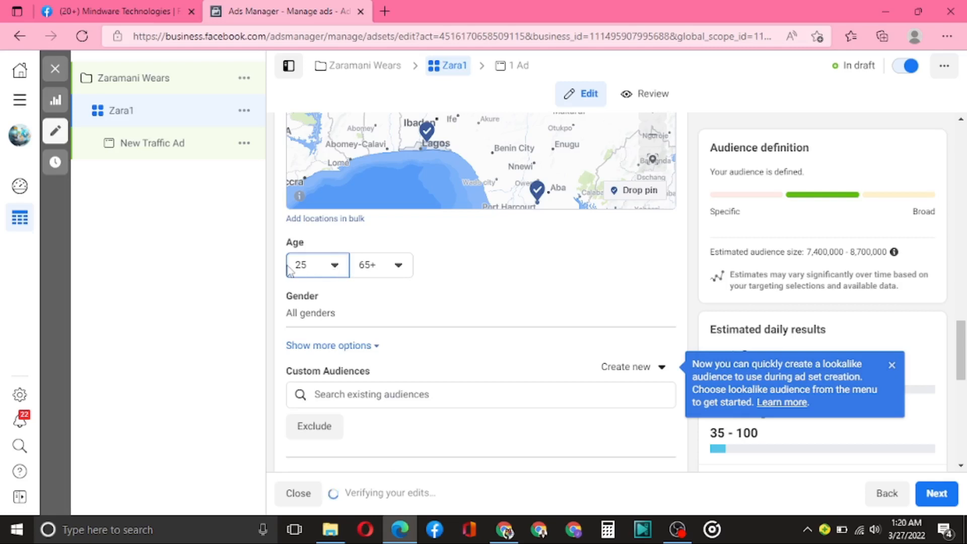
Set the audience's maximum age to 55
left_click(402, 271)
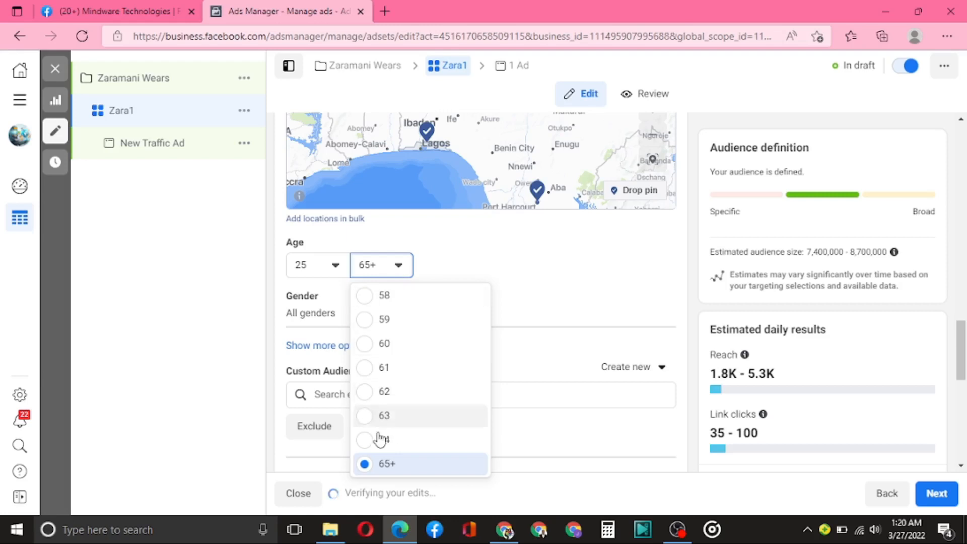
scroll(400, 375, "up", 2)
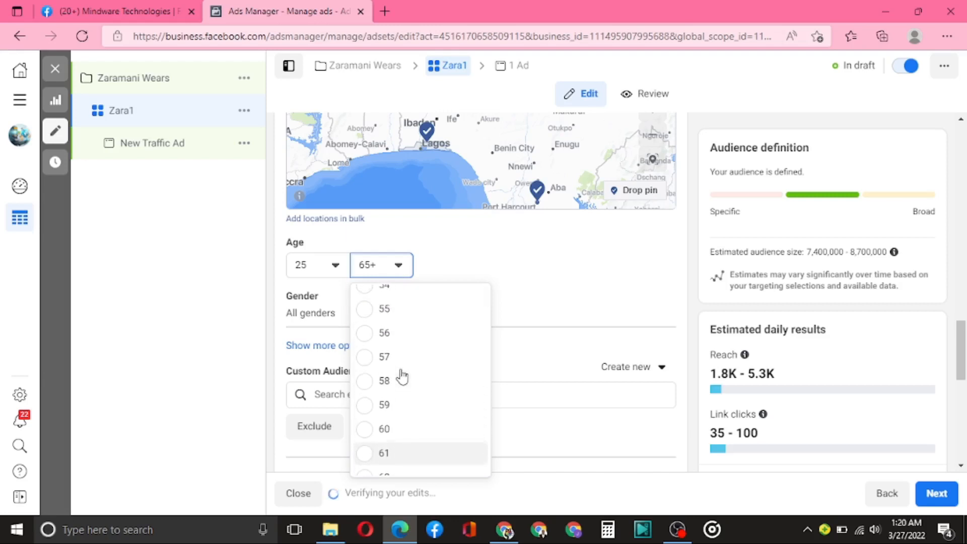
scroll(401, 375, "up", 1)
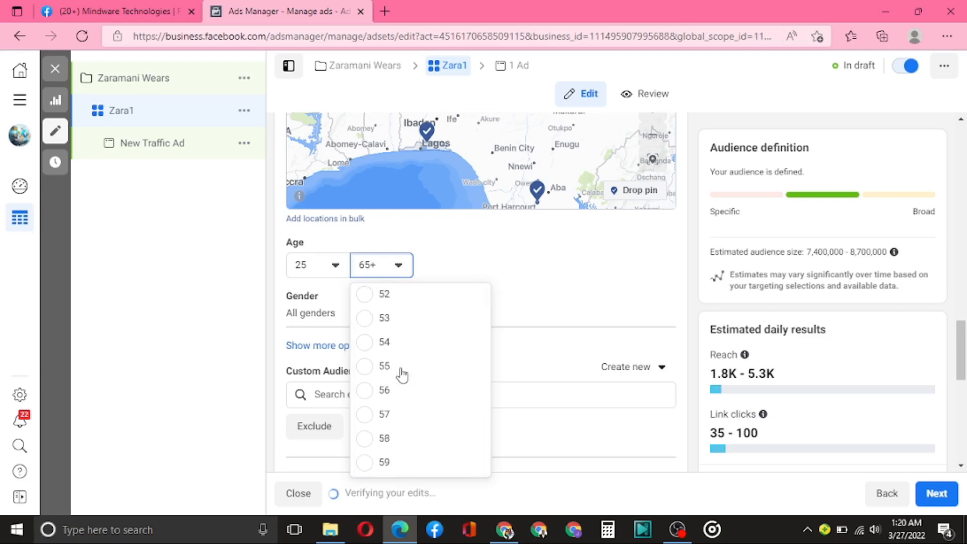
left_click(363, 372)
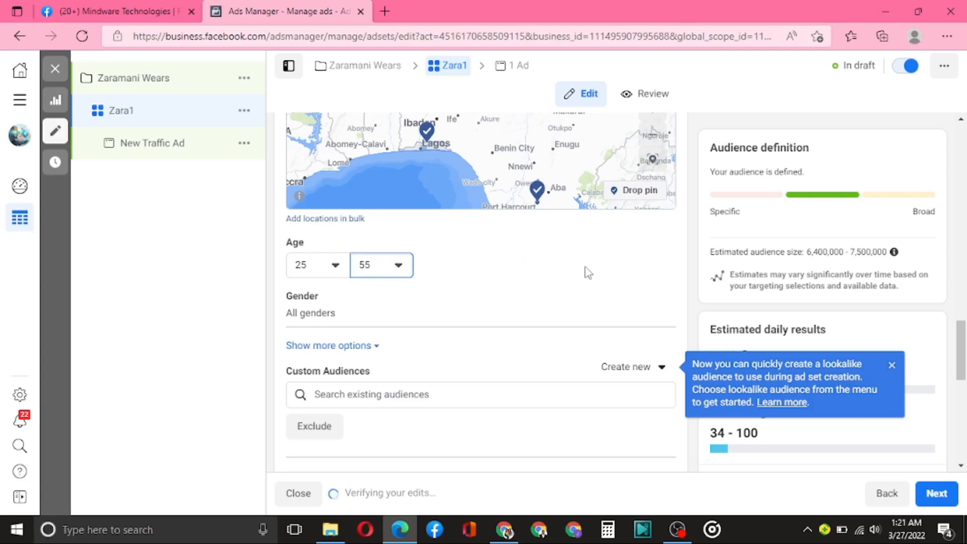
Open the audience's gender settings and restrict the targeting to women
scroll(584, 272, "down", 1)
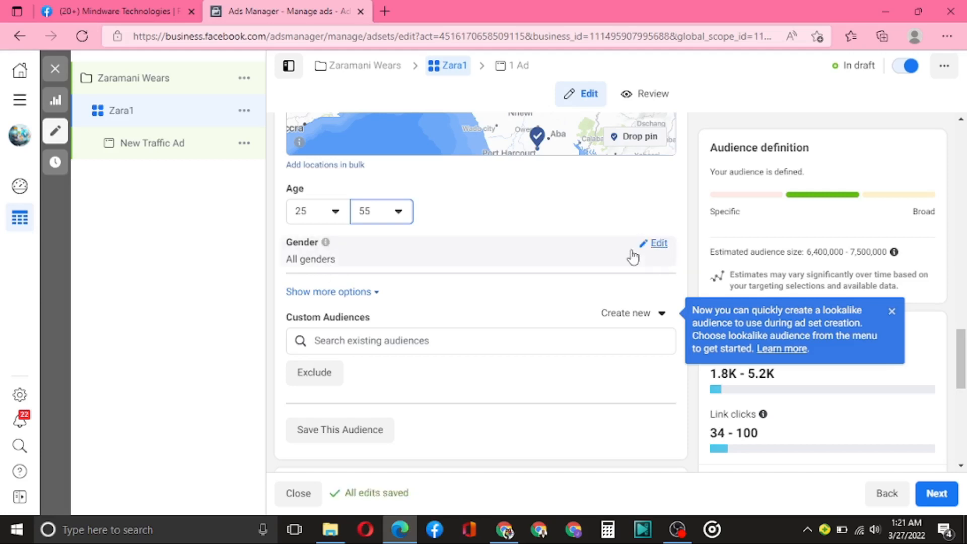
left_click(657, 243)
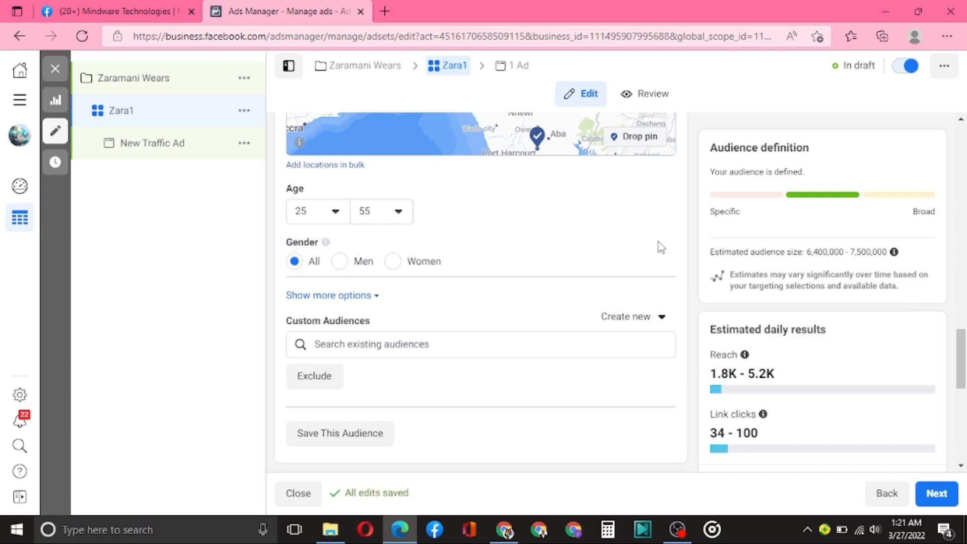
left_click(393, 266)
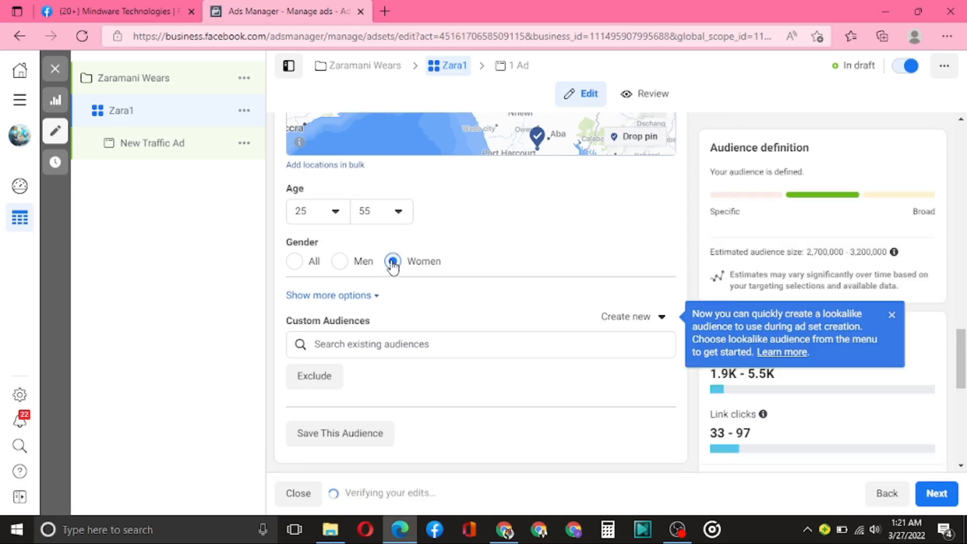
Switch the audience gender to Men and back to Women
left_click(341, 262)
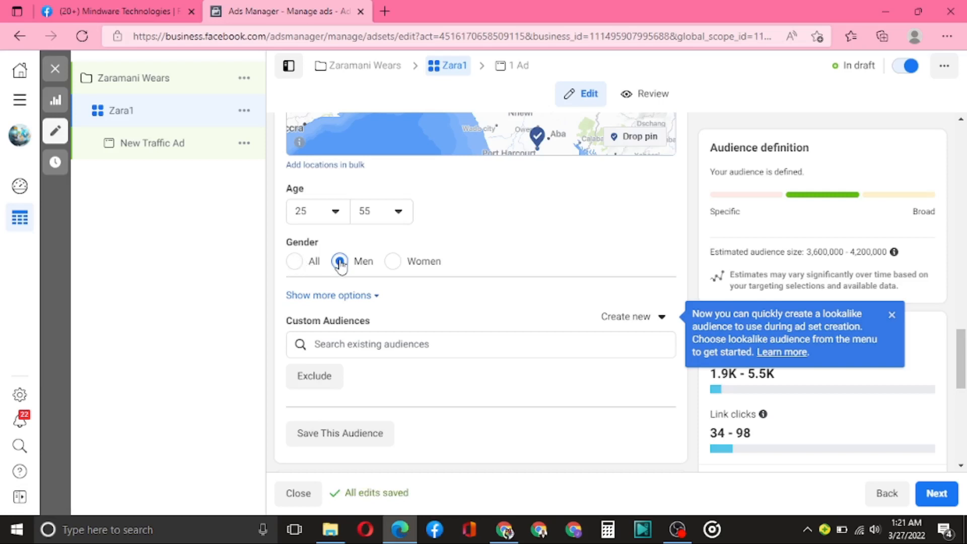
left_click(394, 261)
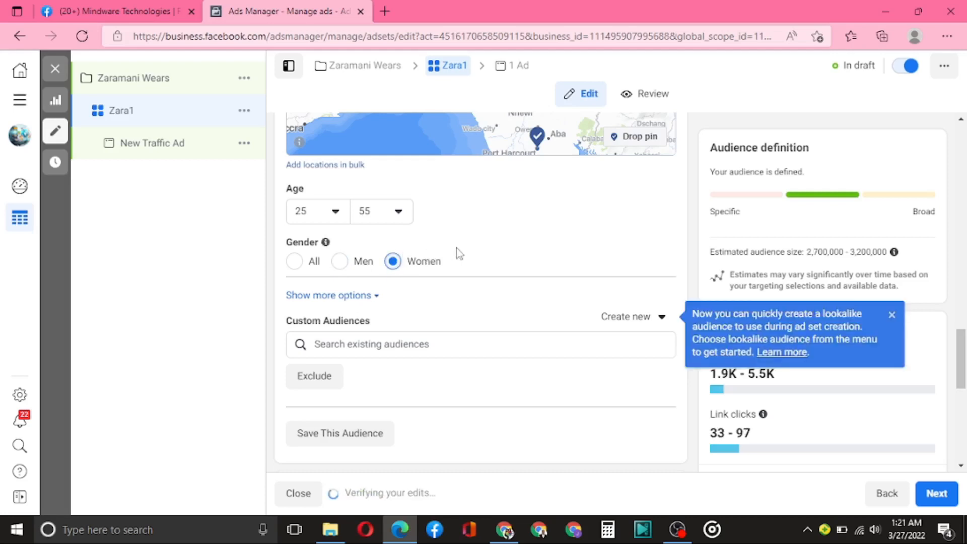
Check the Custom Audiences section for existing audiences and the available types for creating a new one
scroll(458, 249, "down", 1)
scroll(458, 248, "down", 2)
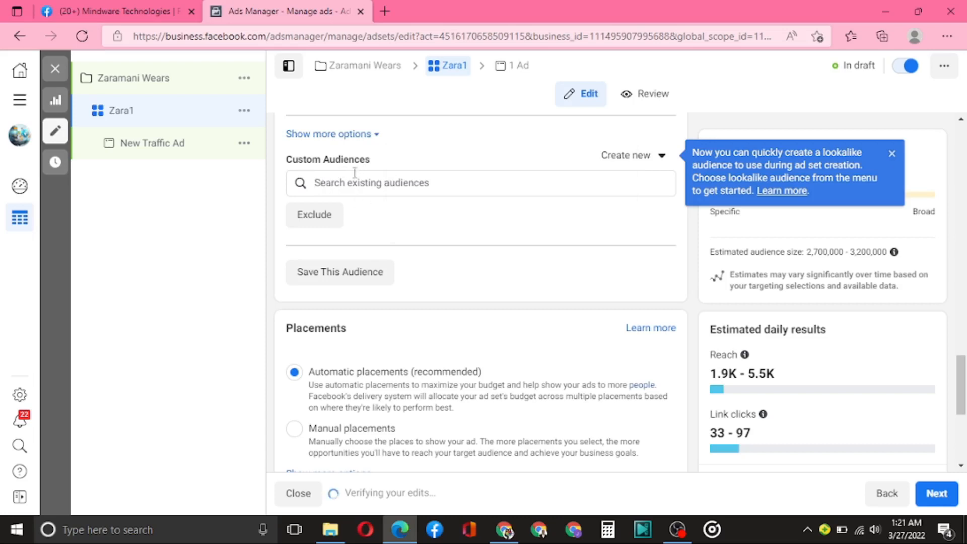
scroll(431, 182, "up", 1)
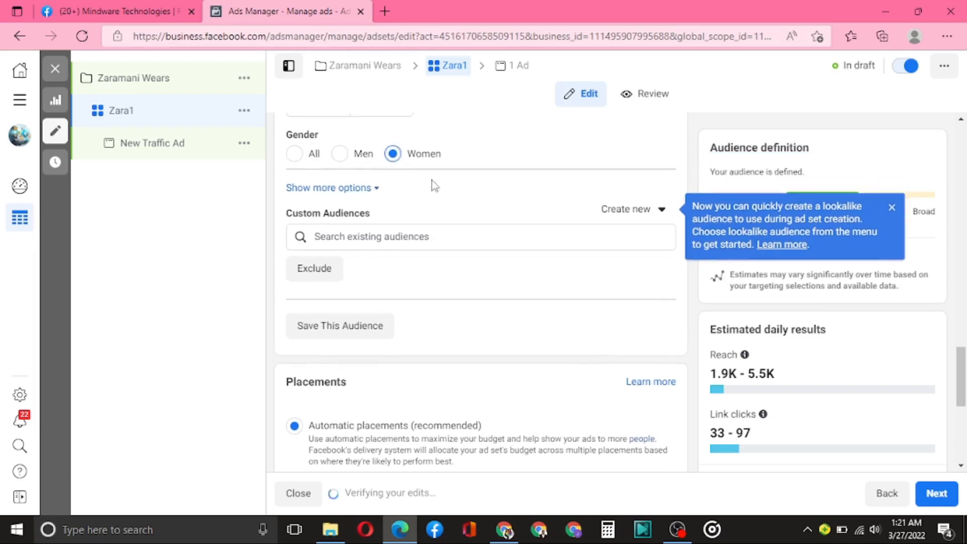
left_click(381, 240)
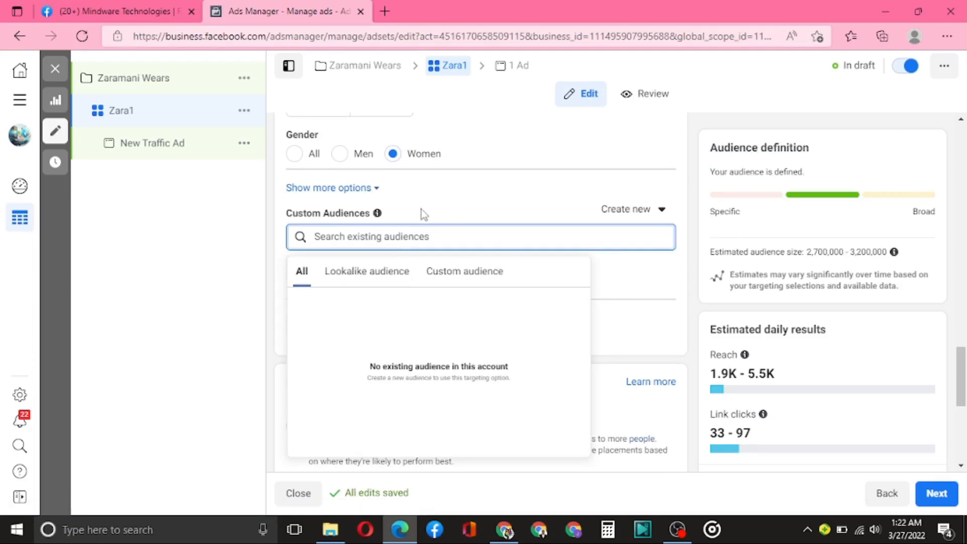
left_click(652, 212)
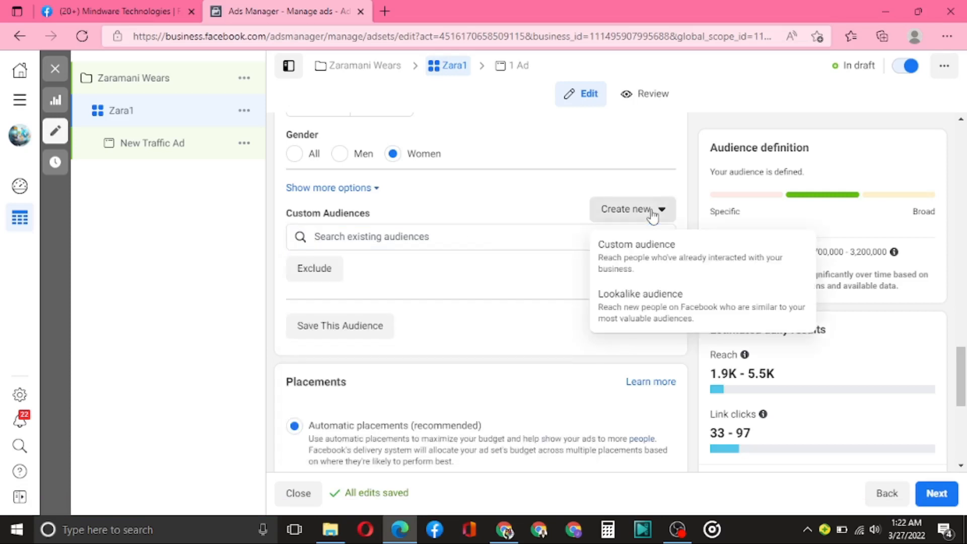
Expand the additional audience options, edit Detailed Targeting, search for "fashion" and add the Fashion design interest
left_click(330, 187)
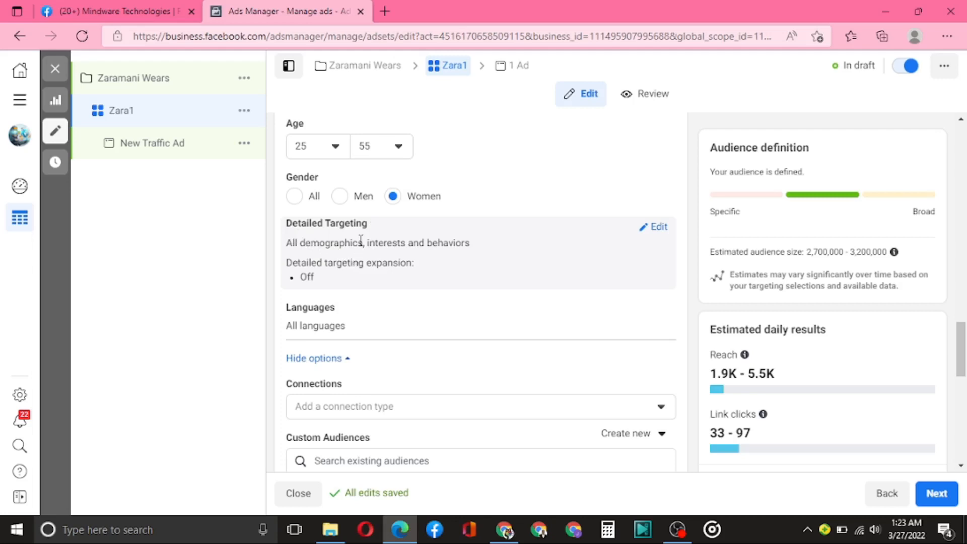
left_click(655, 230)
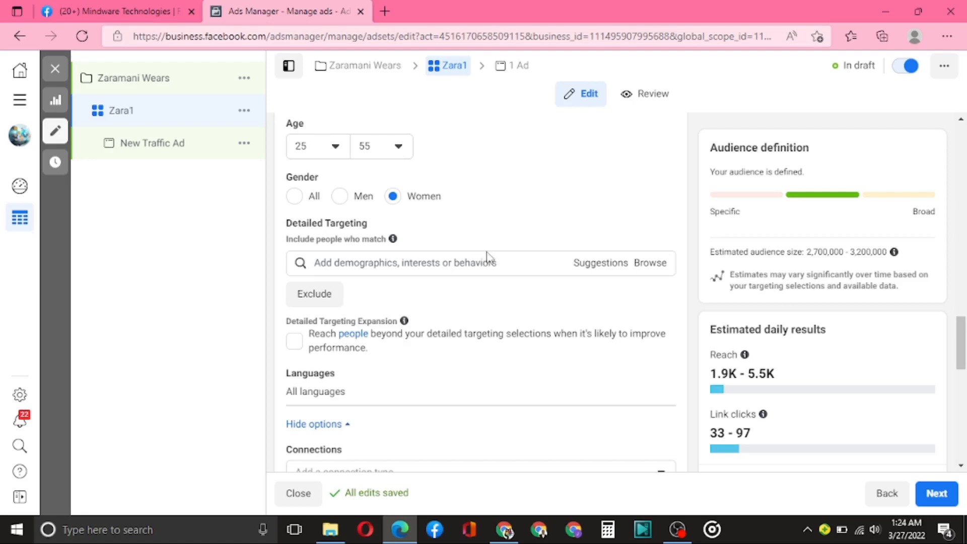
left_click(419, 266)
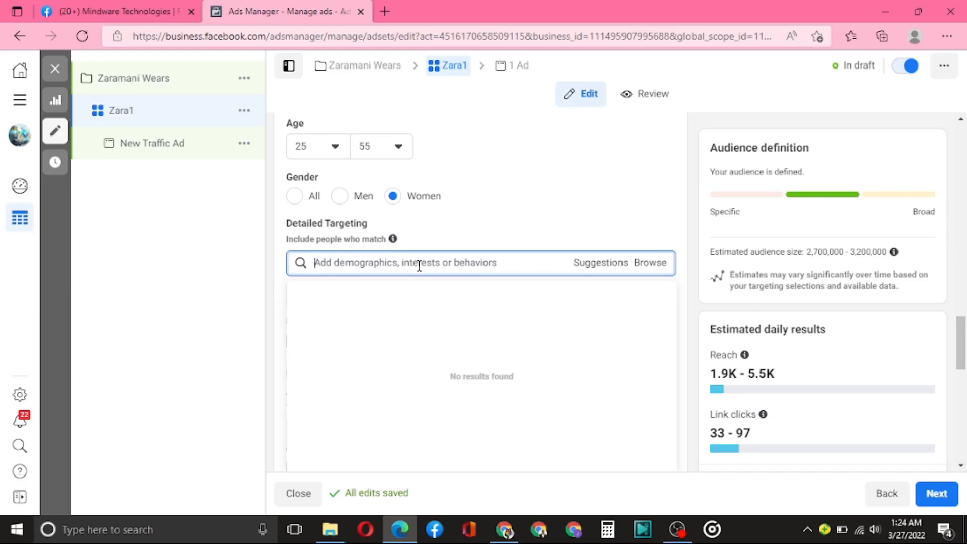
scroll(348, 210, "down", 1)
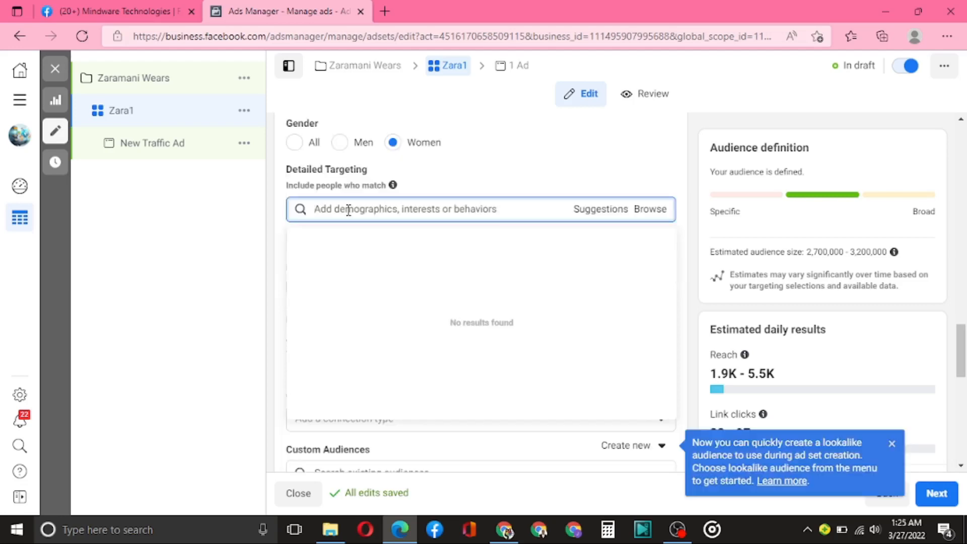
type("fashi")
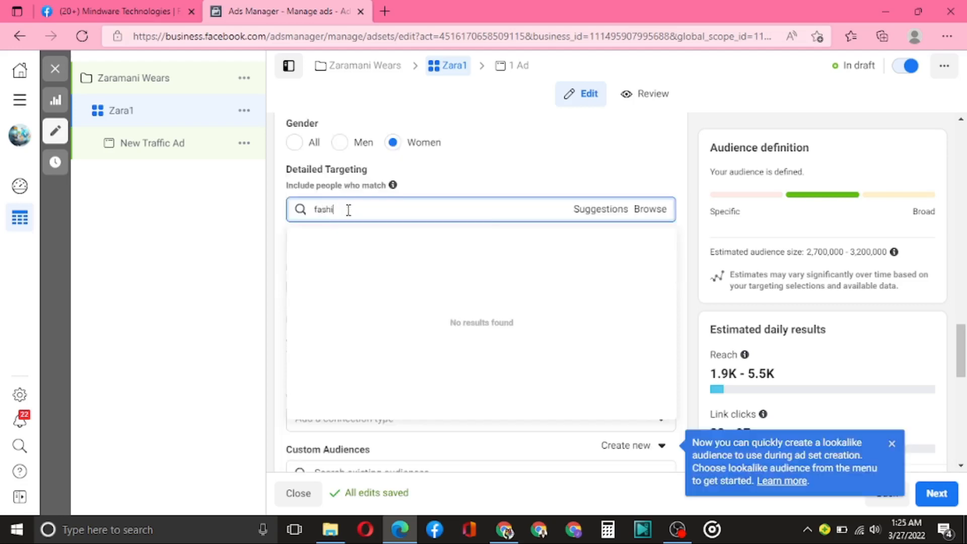
type("on")
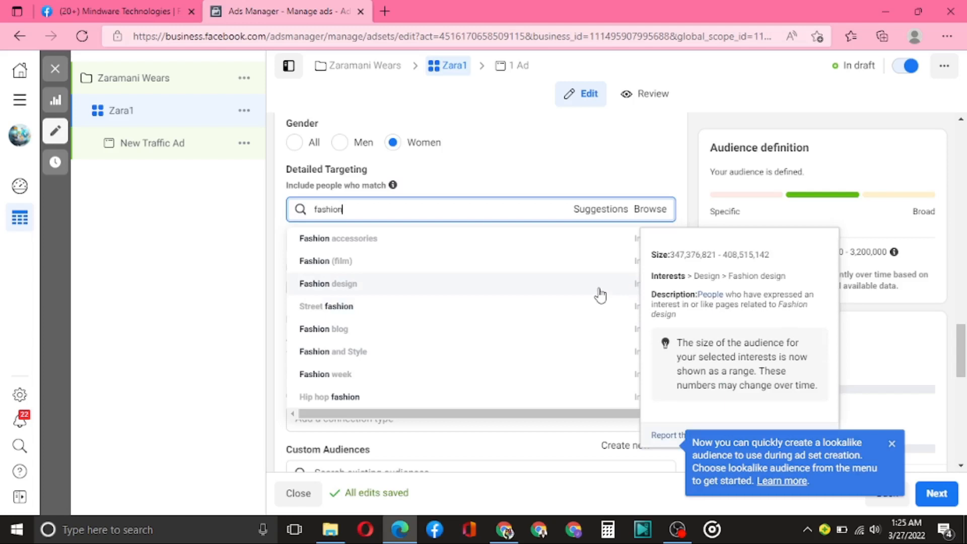
left_click(428, 283)
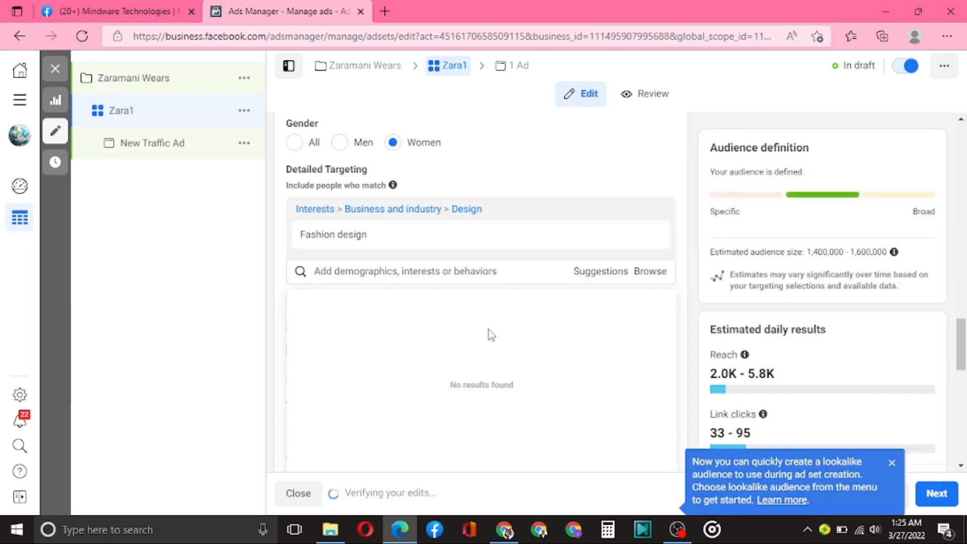
Bring up the suggestions for Detailed Targeting and add the Designer clothing interest
mouse_move(323, 228)
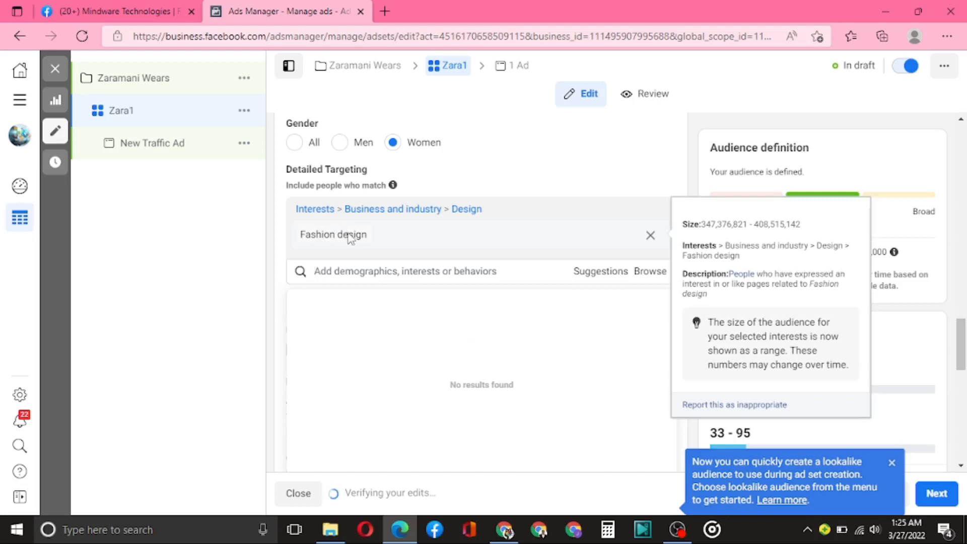
left_click(605, 272)
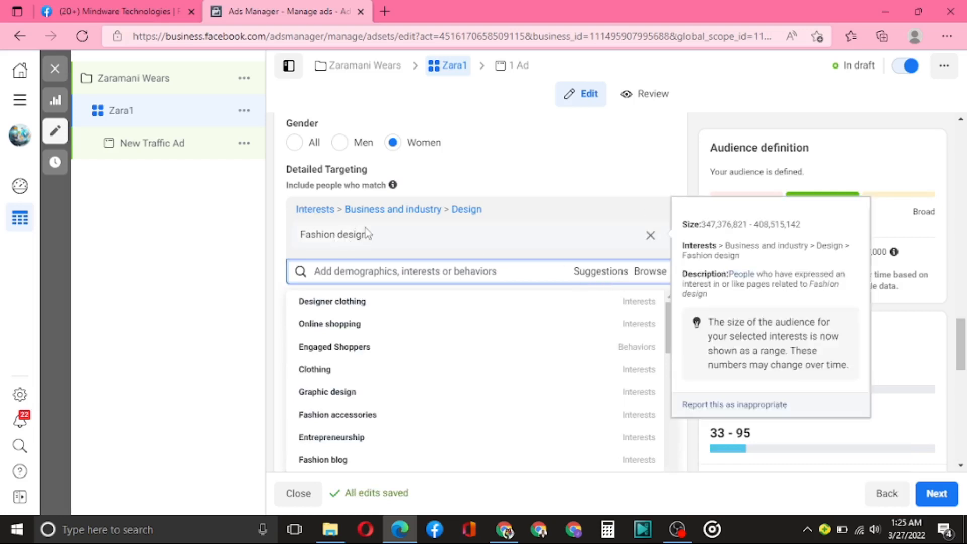
mouse_move(365, 231)
mouse_move(325, 309)
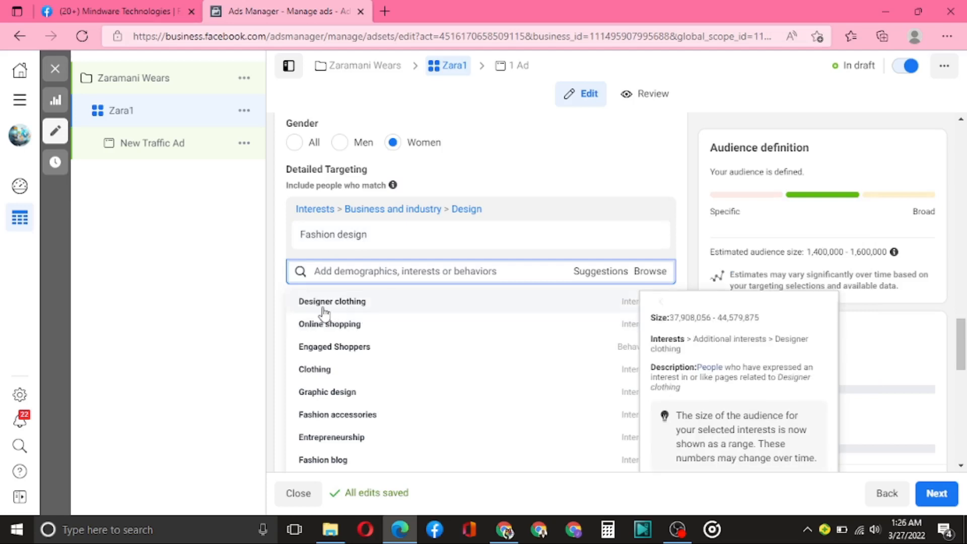
left_click(367, 302)
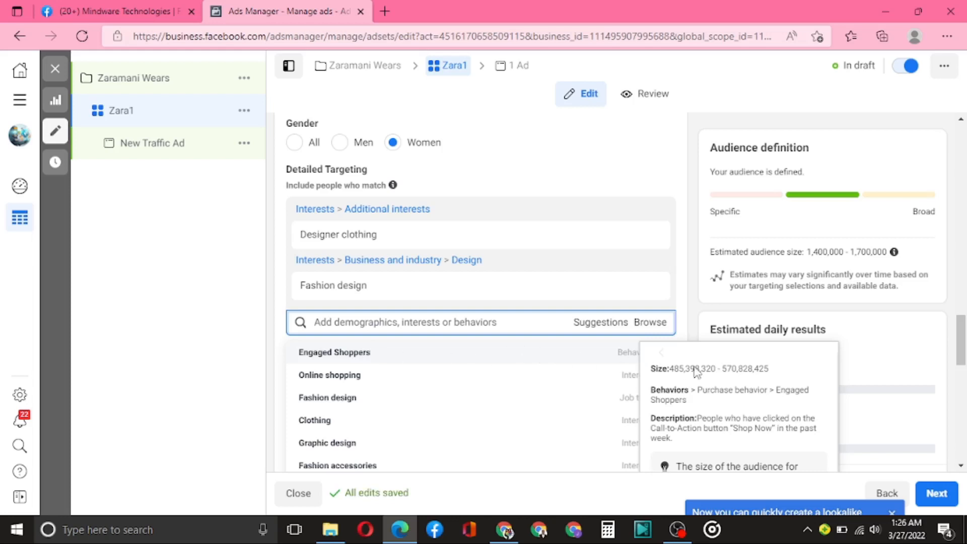
Look through the targeting suggestions and add the Engaged Shoppers purchase behavior
scroll(559, 368, "down", 1)
scroll(531, 374, "down", 2)
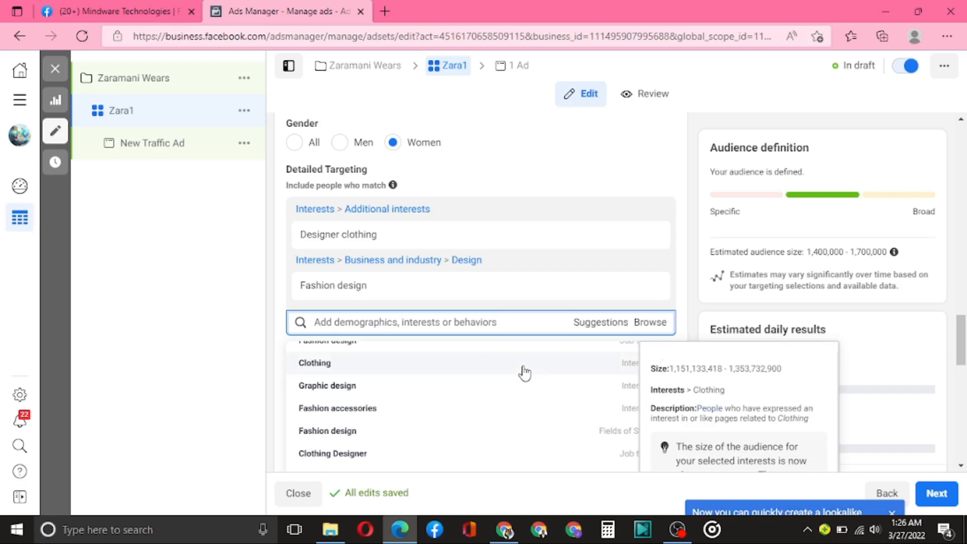
scroll(529, 373, "up", 3)
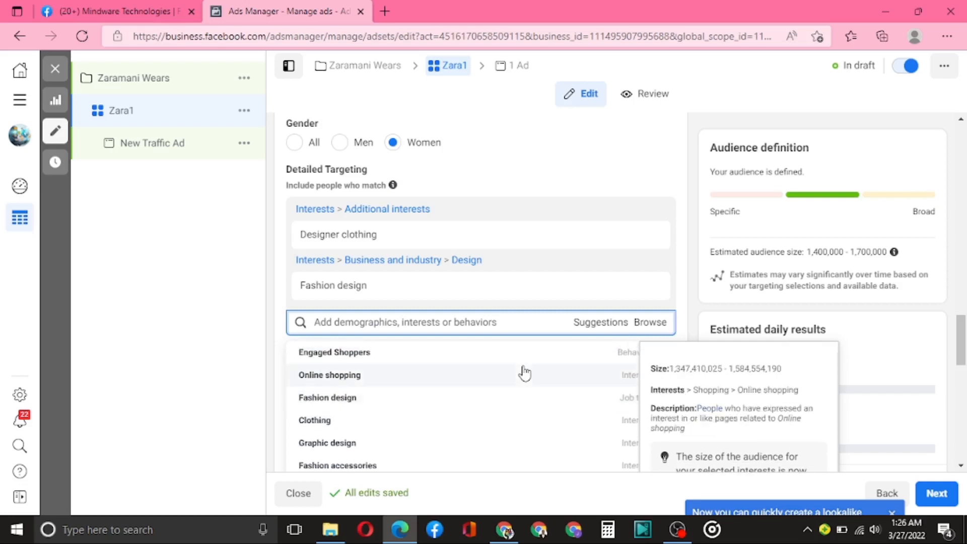
left_click(375, 354)
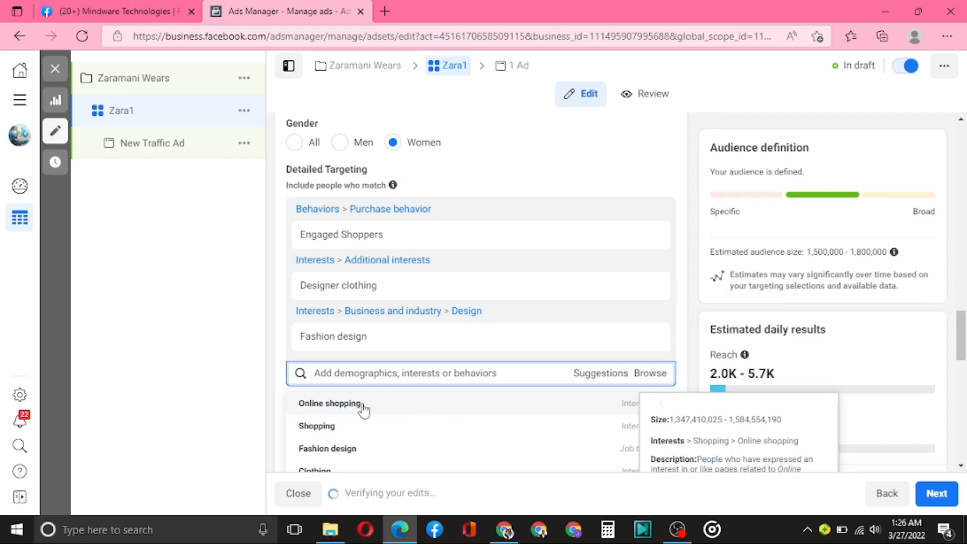
Reopen the Detailed Targeting suggestions and add the Online shopping interest
scroll(963, 330, "down", 4)
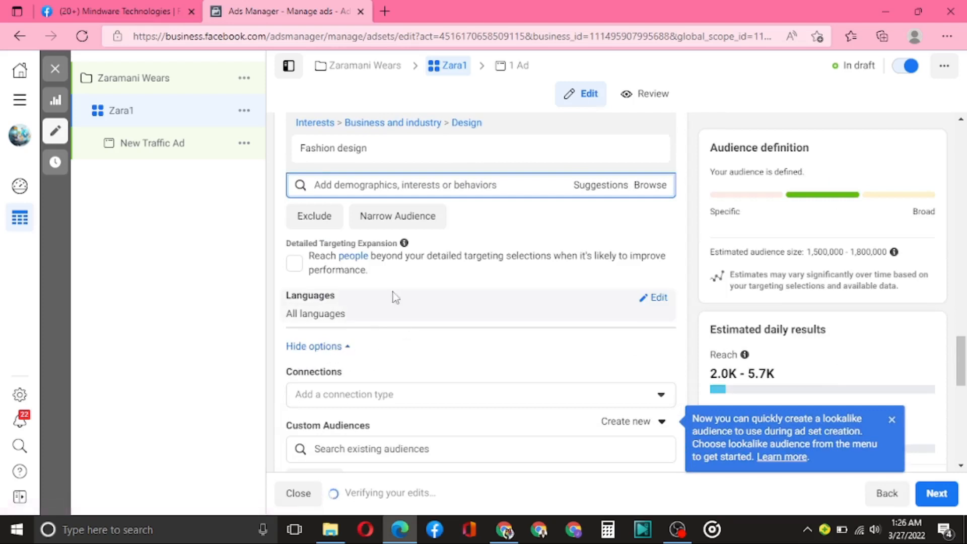
left_click(602, 187)
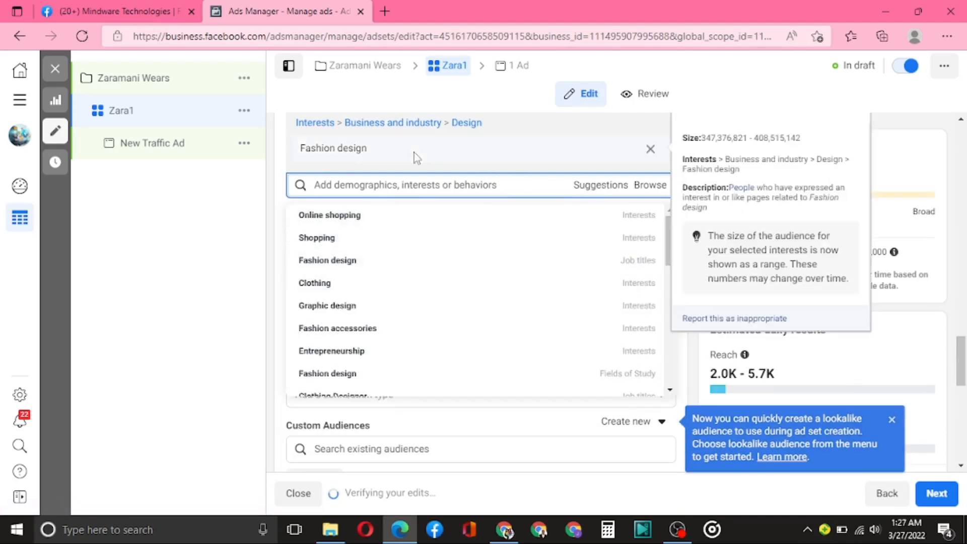
scroll(414, 153, "up", 1)
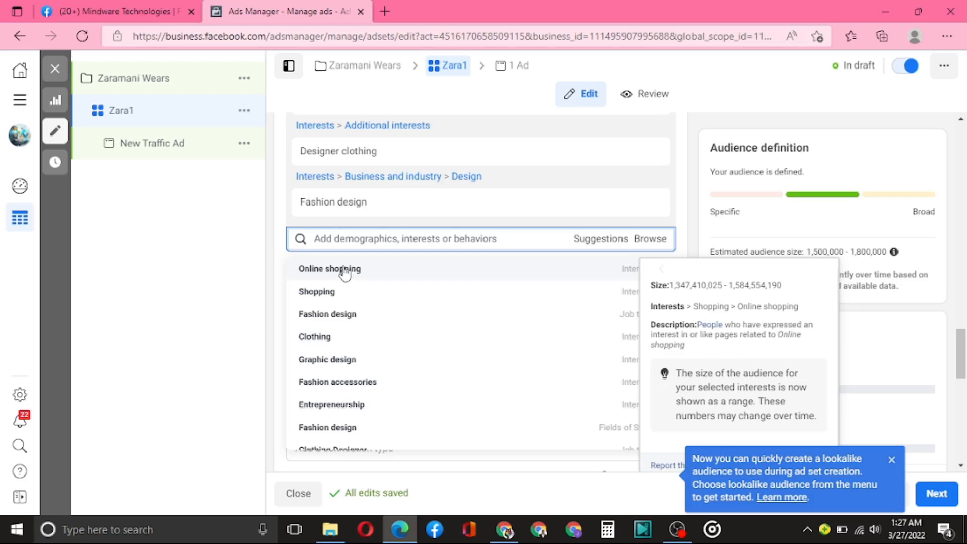
left_click(344, 273)
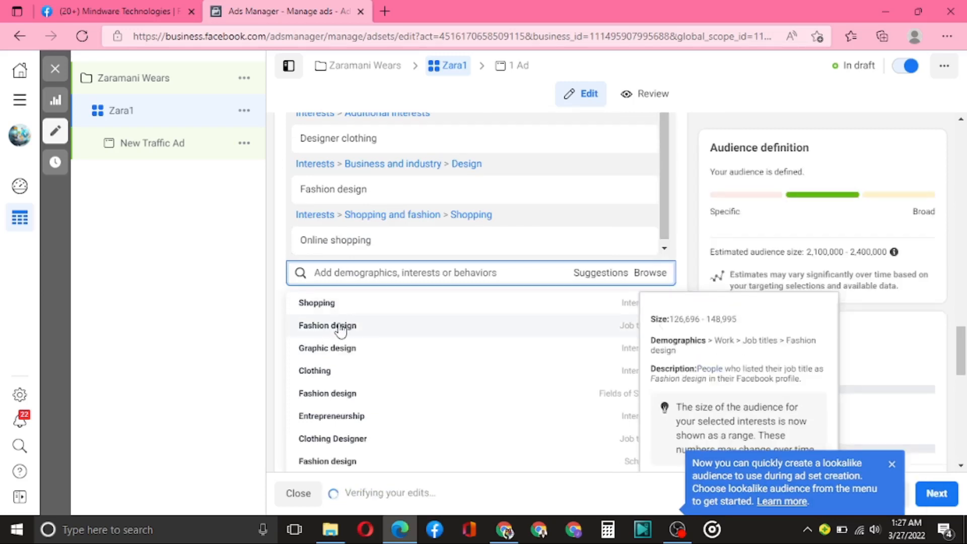
Review the selected targeting and add the Fashion accessories interest from the suggestions
scroll(341, 330, "up", 1)
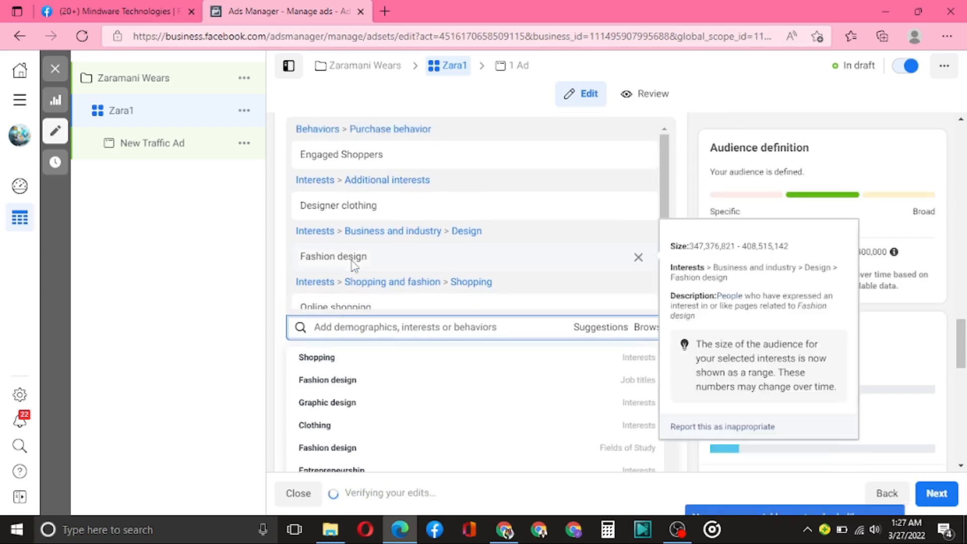
scroll(354, 265, "down", 1)
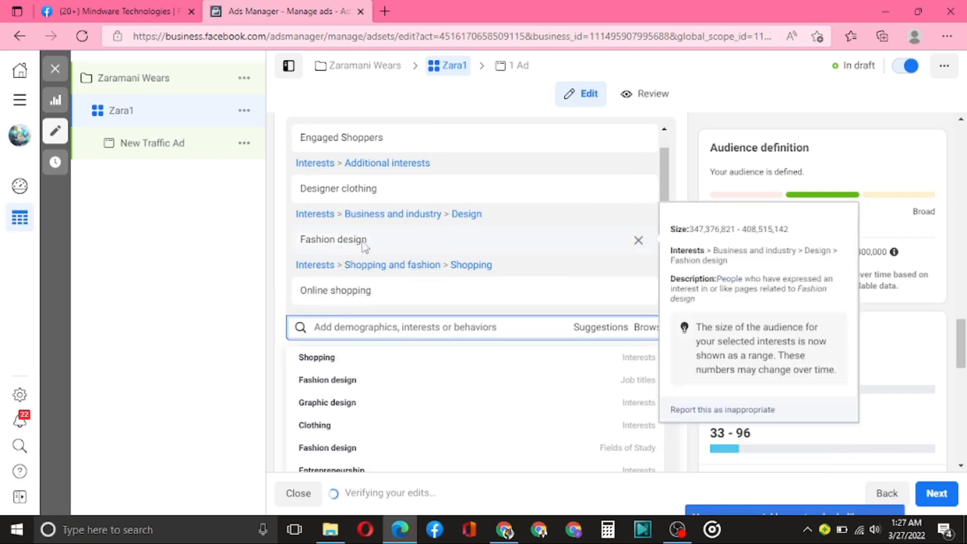
scroll(364, 375, "down", 1)
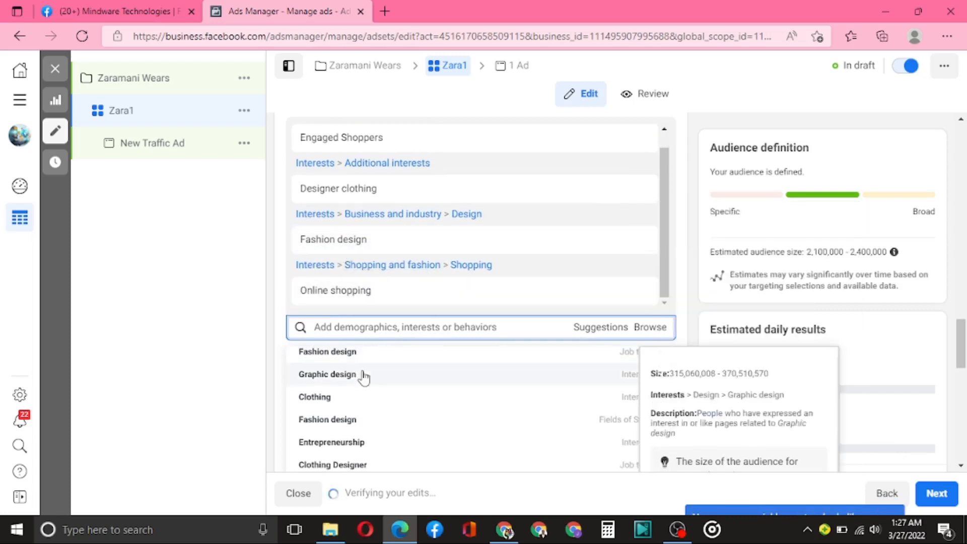
scroll(363, 377, "down", 1)
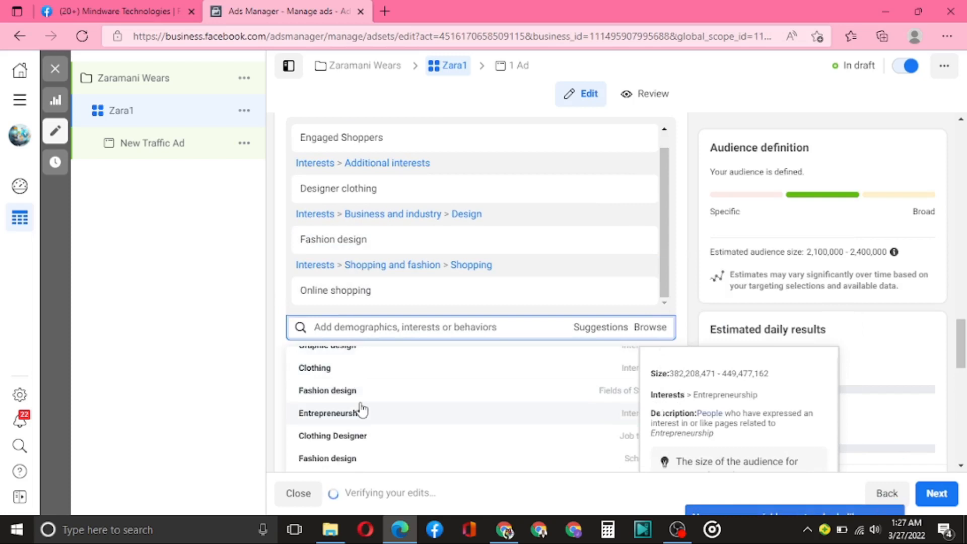
scroll(361, 409, "down", 1)
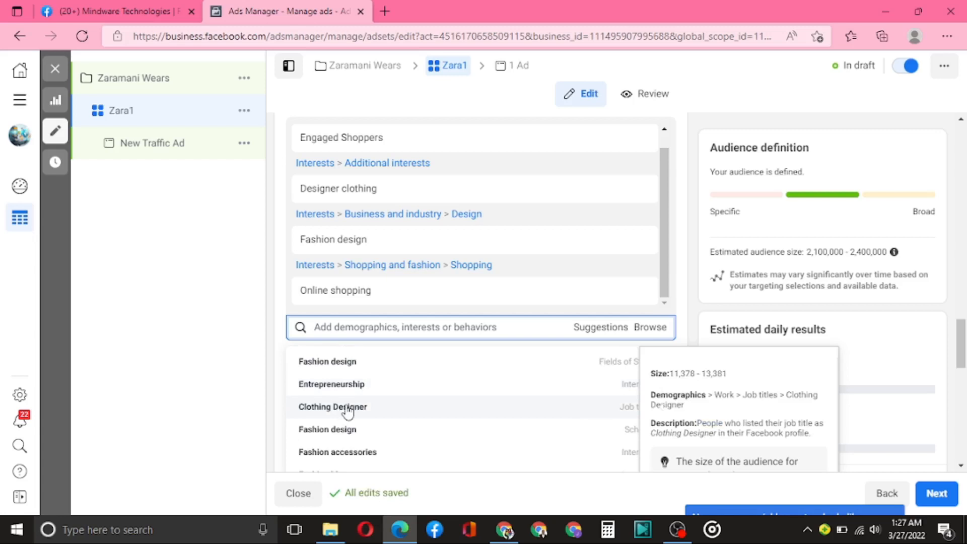
scroll(350, 405, "down", 1)
scroll(350, 405, "down", 1)
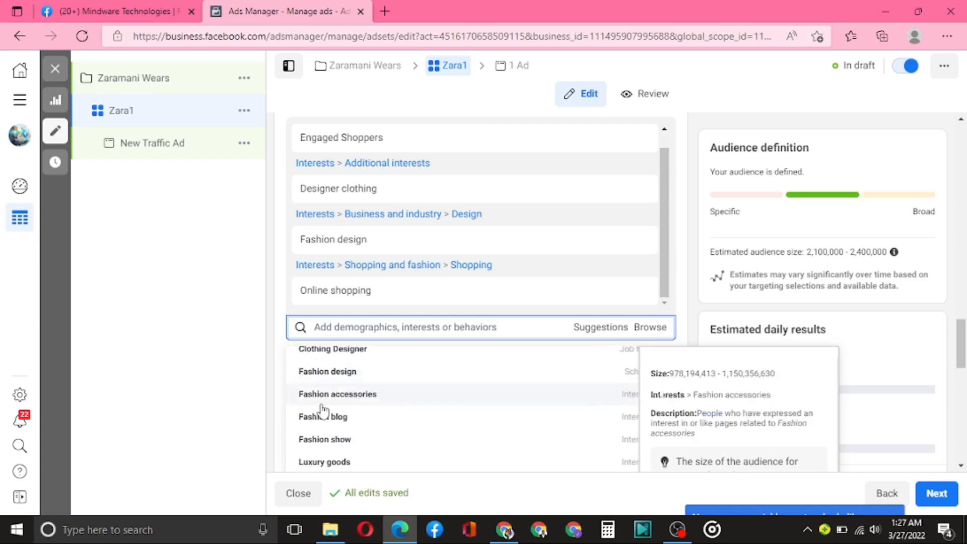
left_click(364, 396)
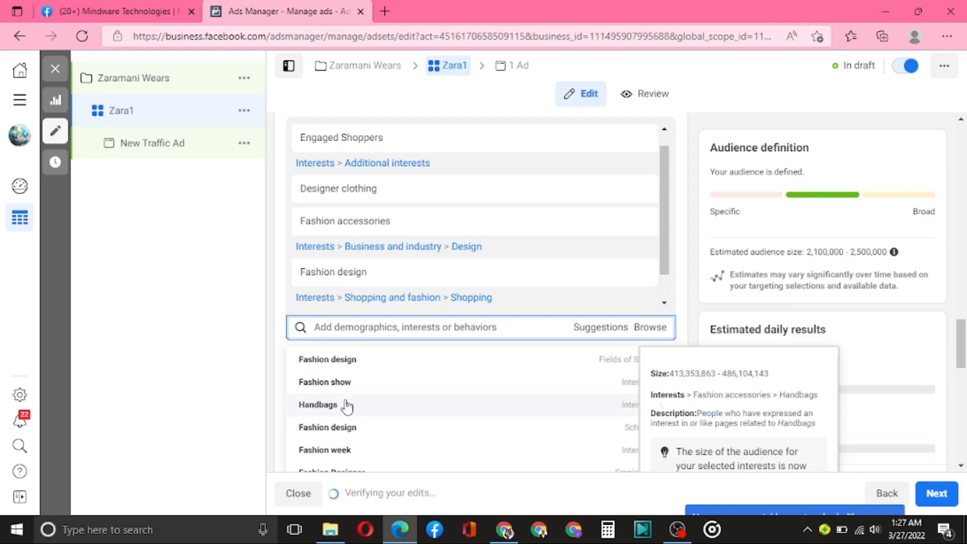
Add the Handbags and Shoes interests to Detailed Targeting from the suggestions
left_click(347, 405)
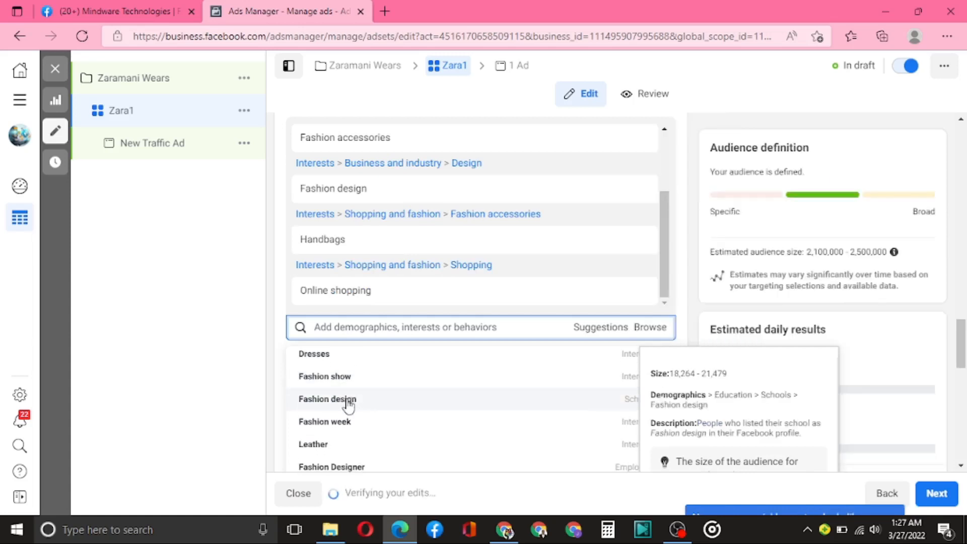
scroll(348, 405, "down", 2)
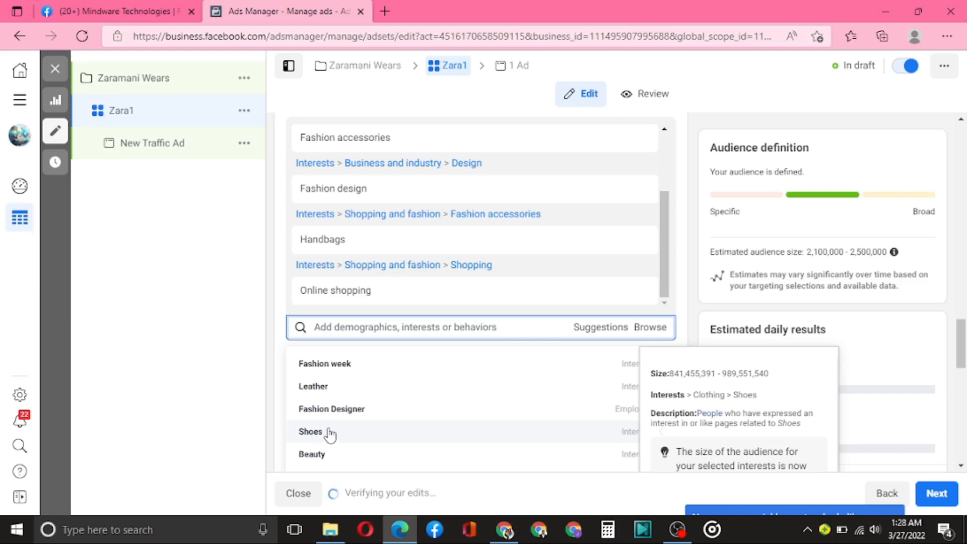
left_click(330, 434)
scroll(402, 382, "down", 2)
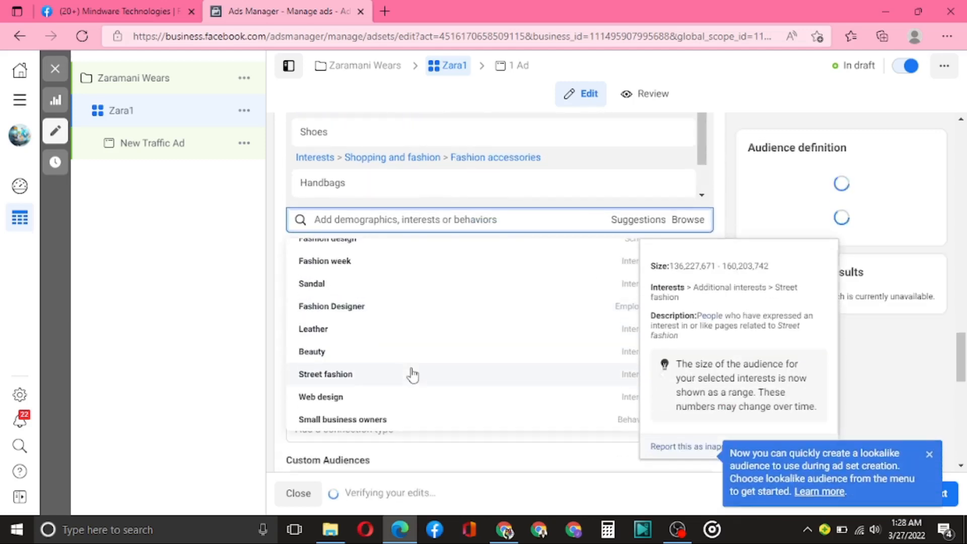
scroll(370, 367, "down", 1)
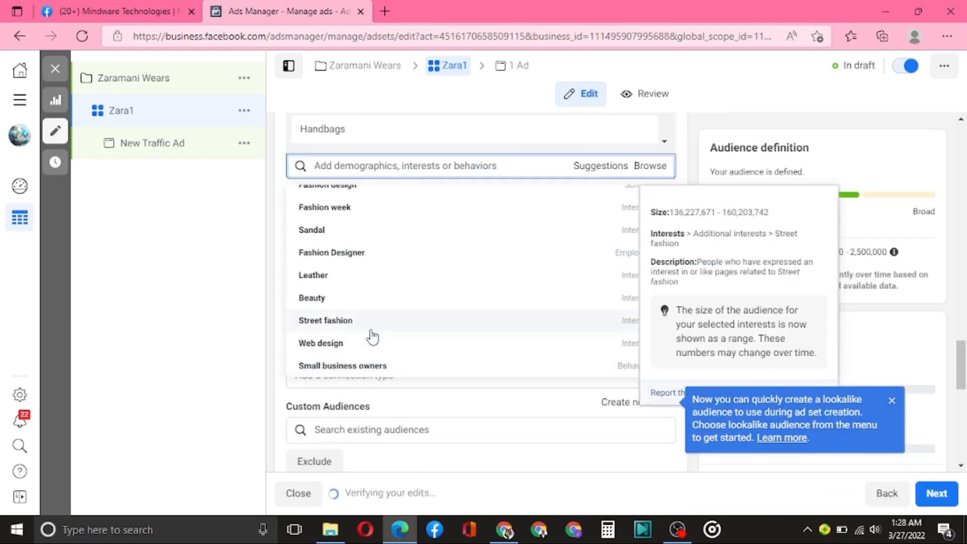
Add the High-heeled footwear interest to Detailed Targeting from the suggestions
scroll(375, 332, "up", 1)
scroll(379, 327, "up", 1)
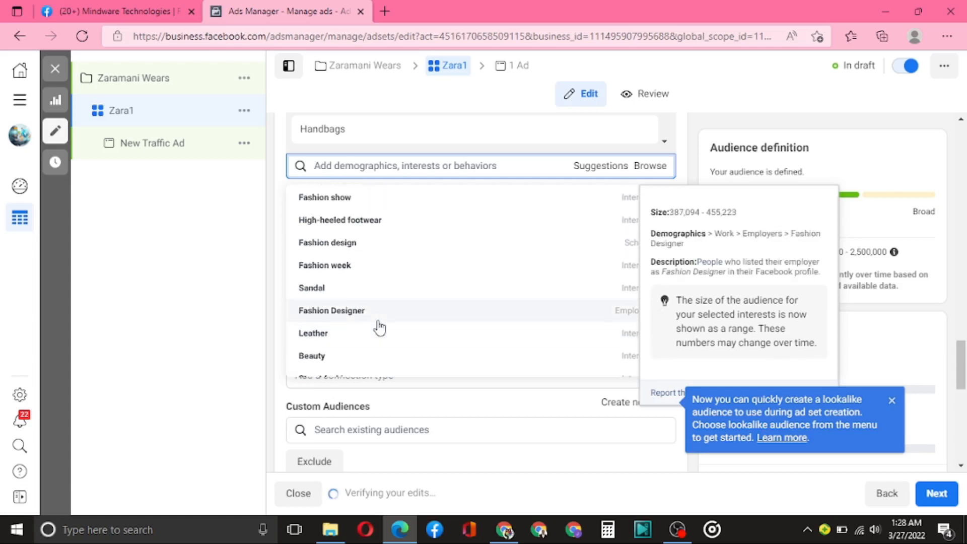
scroll(379, 327, "up", 3)
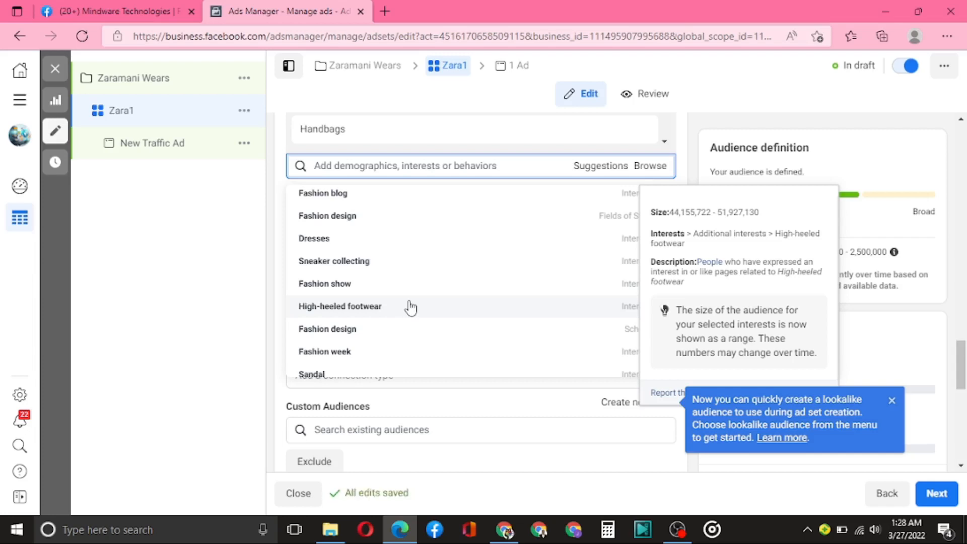
left_click(378, 308)
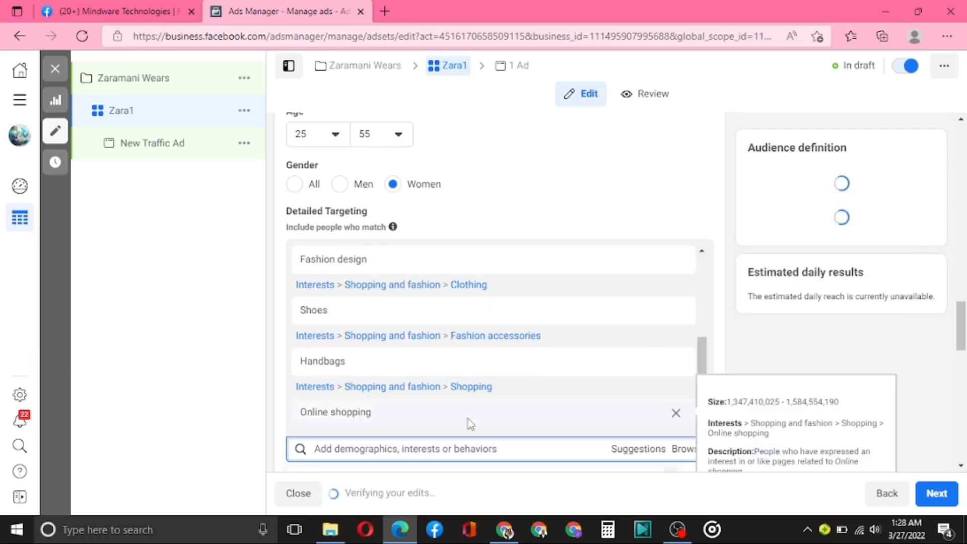
Find the Clothing interest among the suggestions and add it to Detailed Targeting
scroll(470, 422, "down", 3)
scroll(398, 383, "down", 2)
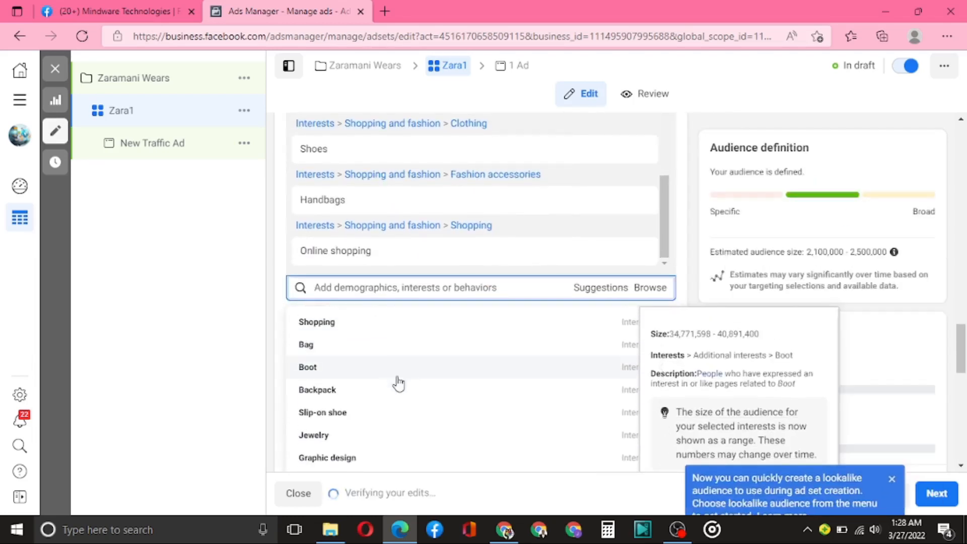
scroll(399, 383, "down", 1)
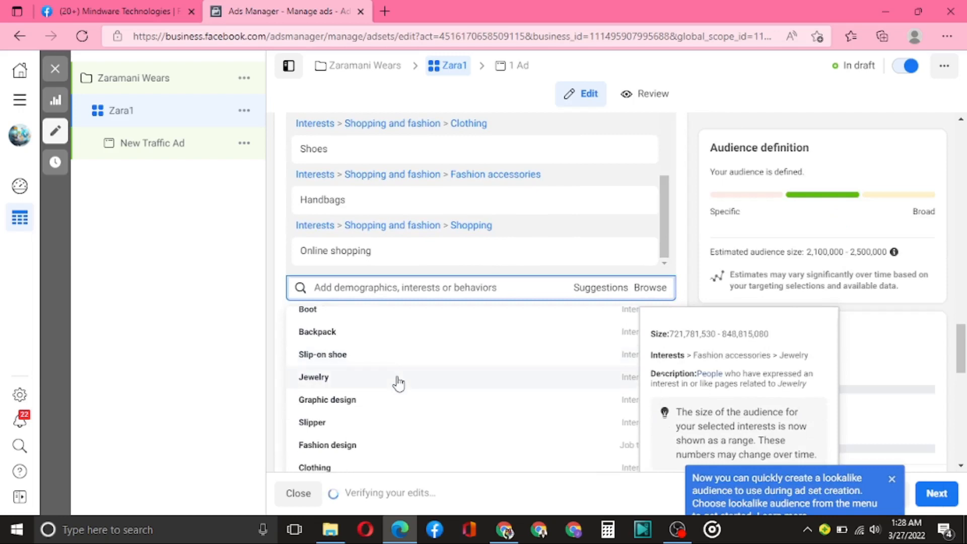
scroll(398, 383, "down", 1)
scroll(377, 371, "down", 1)
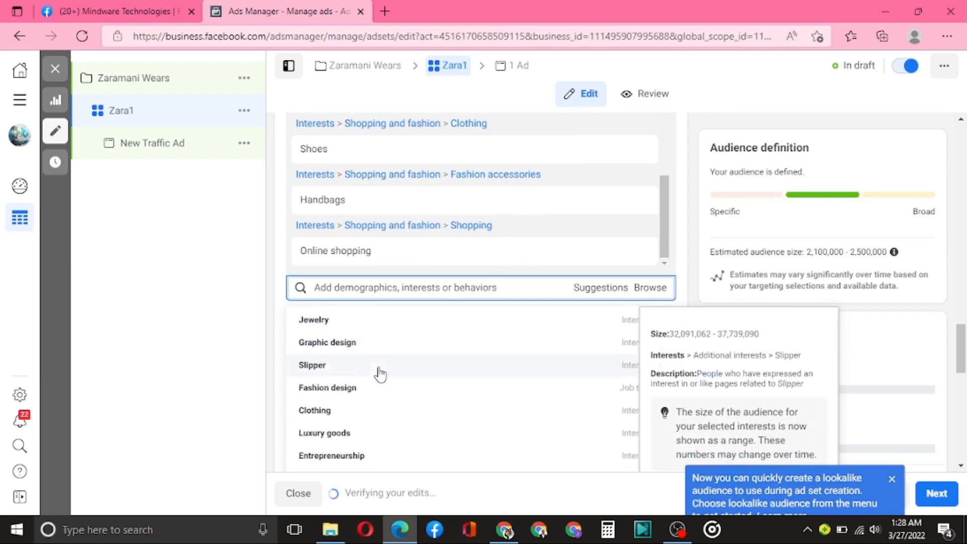
scroll(352, 369, "down", 1)
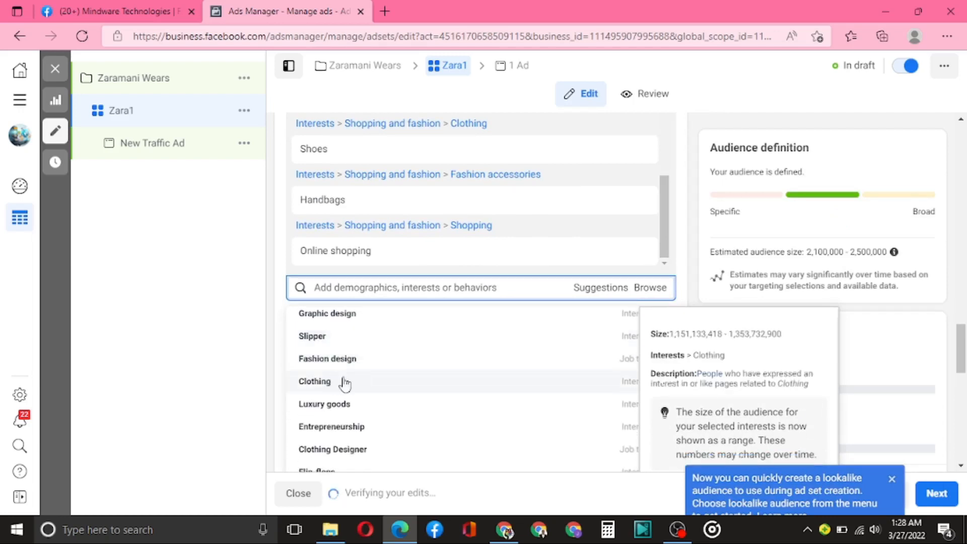
scroll(361, 382, "down", 1)
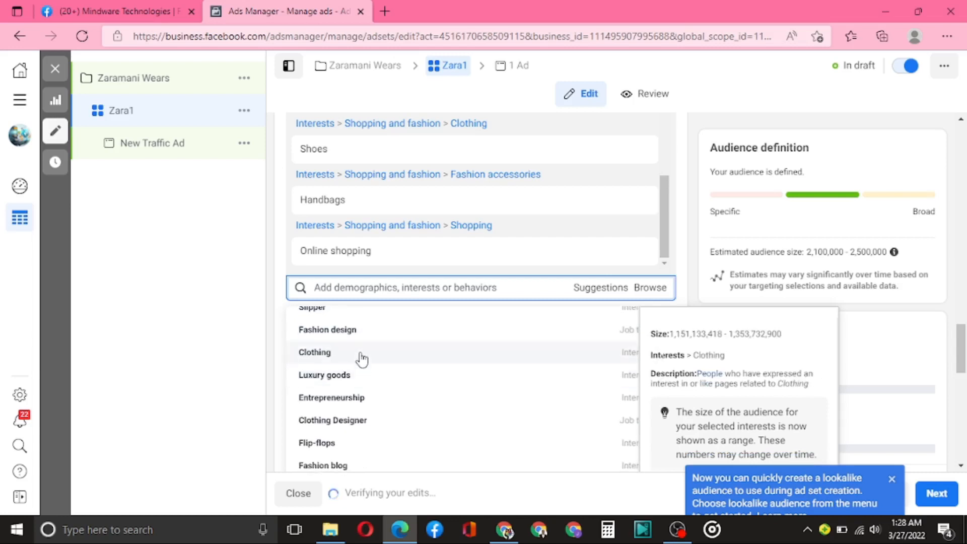
left_click(361, 356)
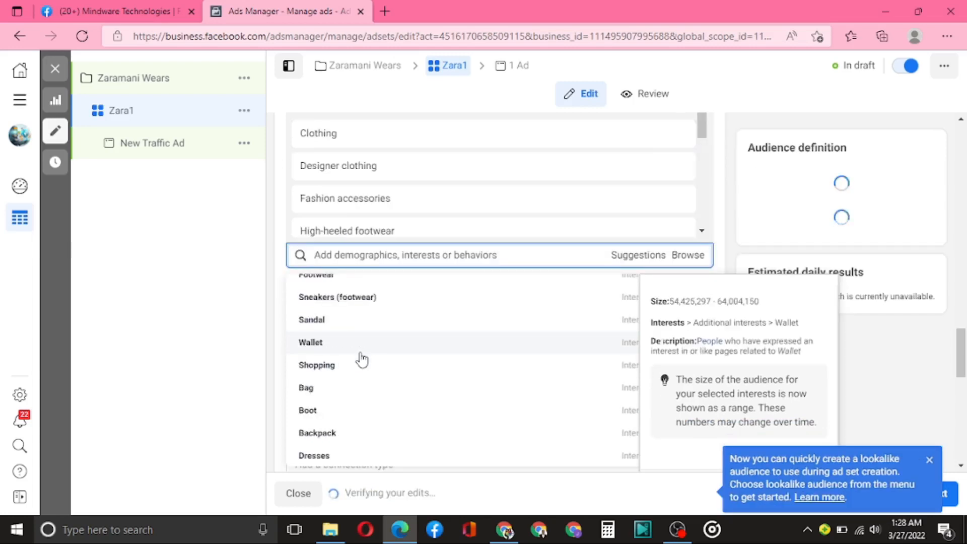
Add the Dresses and Party dress interests to the ad set's Detailed Targeting from the suggestions
scroll(361, 359, "down", 5)
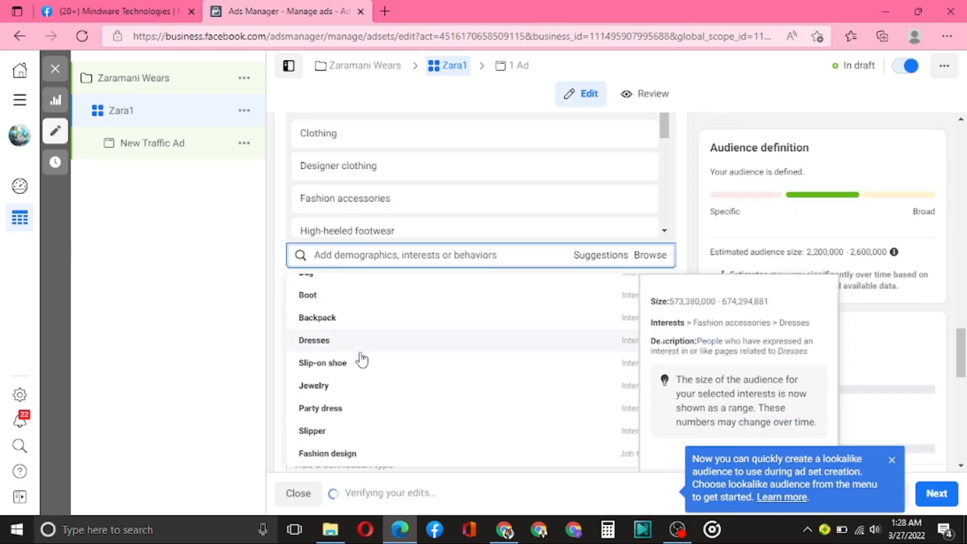
scroll(362, 359, "down", 1)
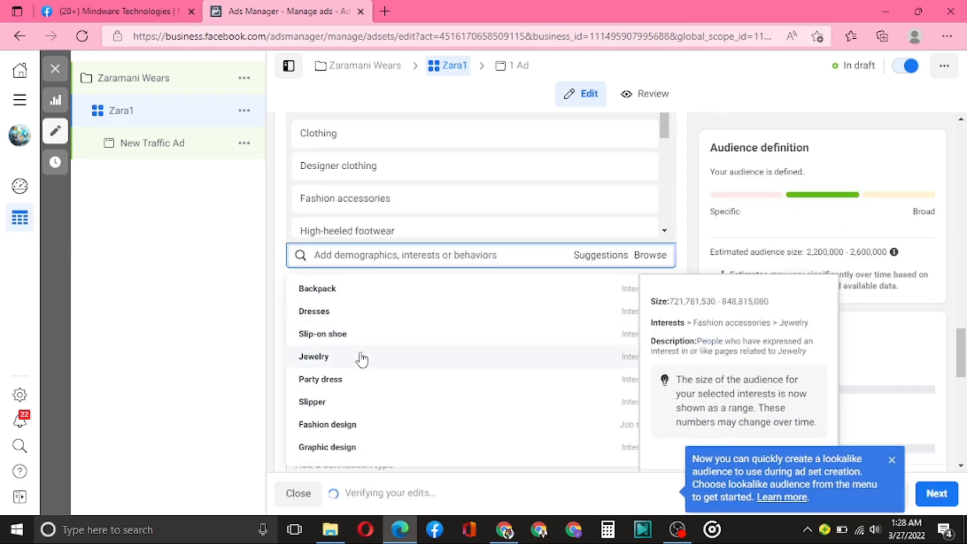
left_click(348, 314)
scroll(466, 212, "up", 3)
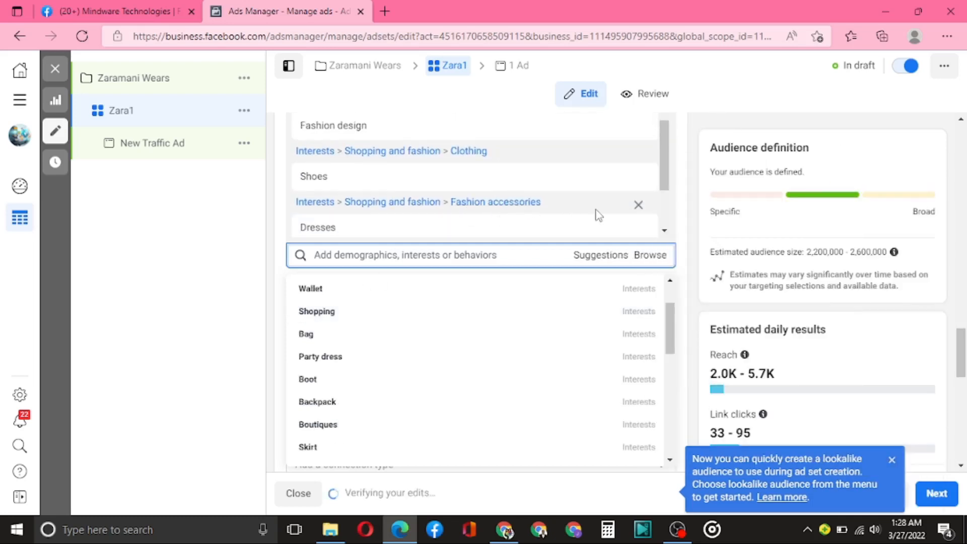
mouse_move(339, 356)
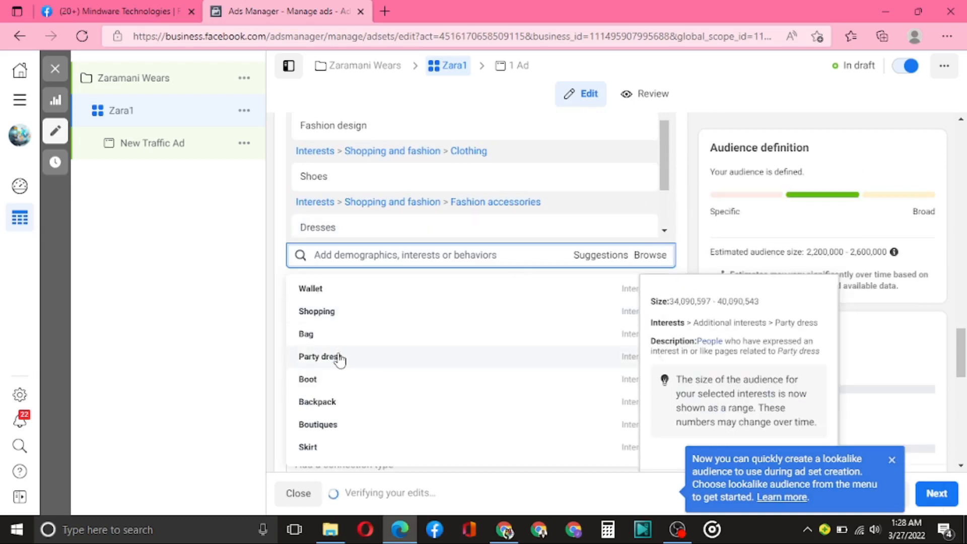
left_click(339, 356)
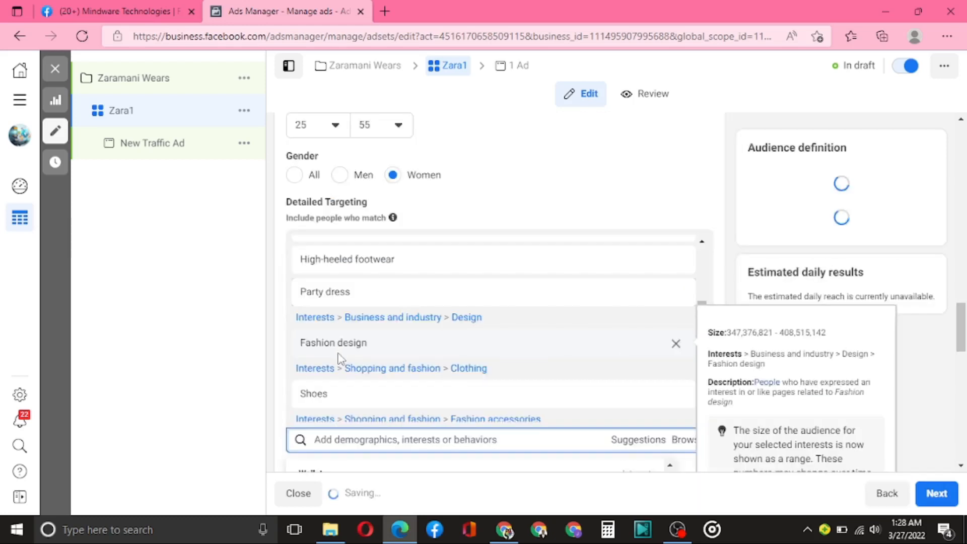
Add the Boutiques interest to Detailed Targeting from the suggestions
scroll(501, 409, "down", 2)
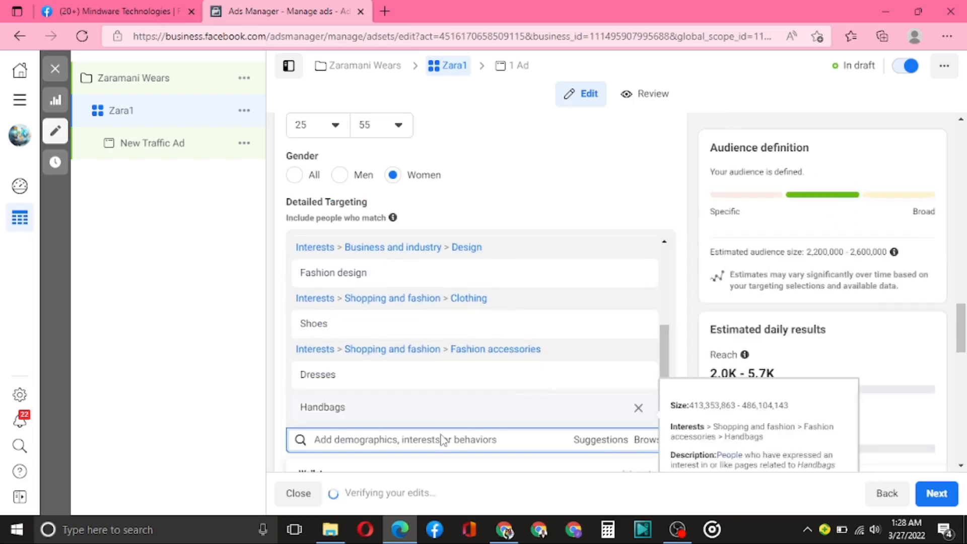
scroll(442, 440, "down", 5)
scroll(429, 436, "down", 2)
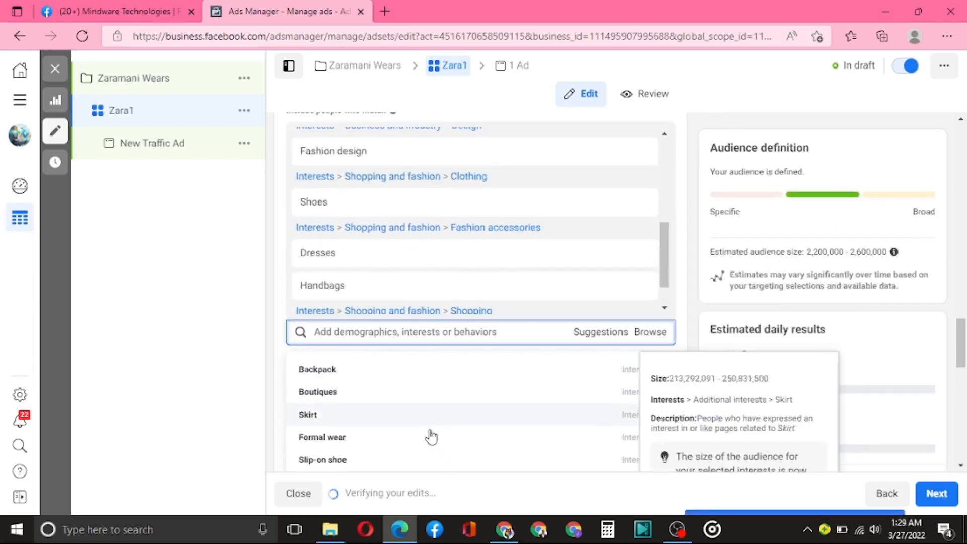
left_click(341, 388)
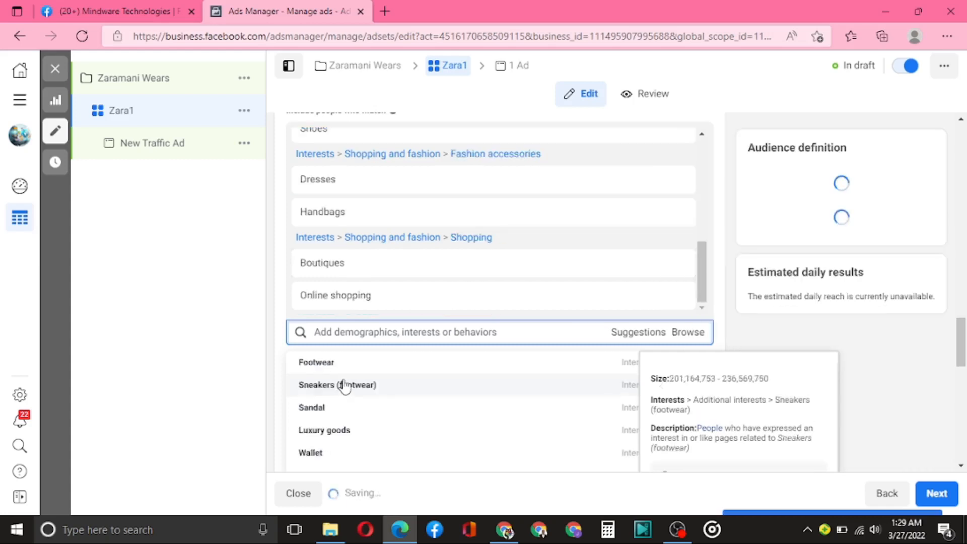
Review the interests and behaviors already selected in Detailed Targeting, back up to the Purchase behavior group
scroll(381, 405, "down", 1)
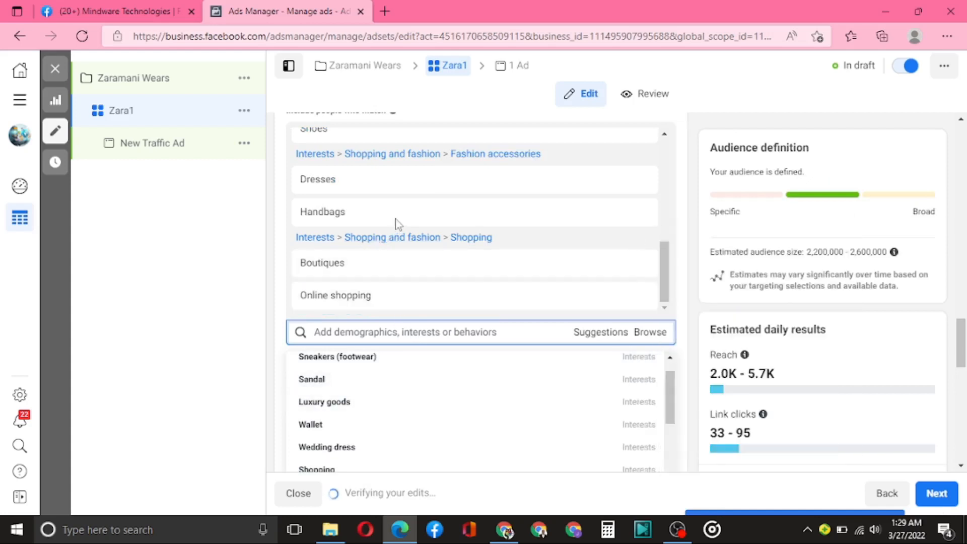
scroll(397, 211, "up", 1)
scroll(398, 216, "up", 3)
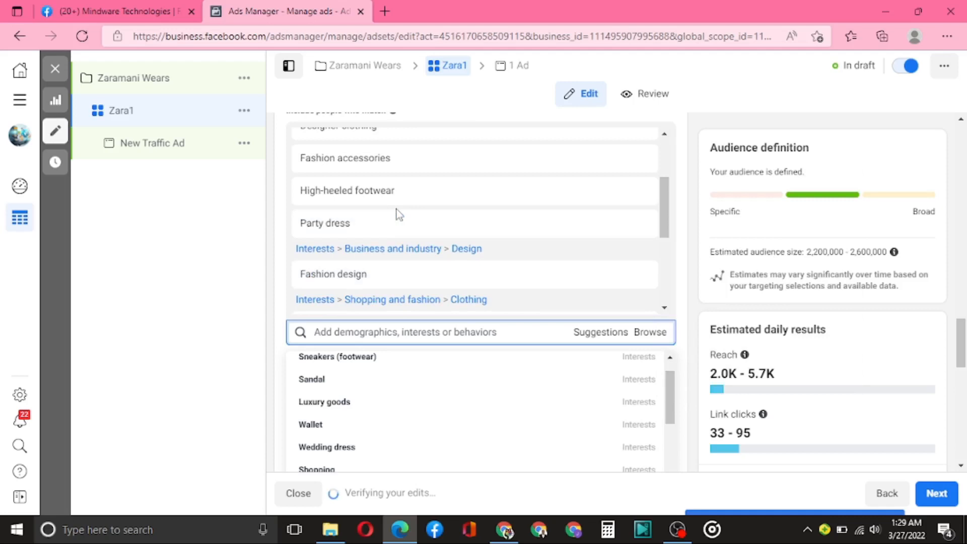
scroll(397, 210, "up", 2)
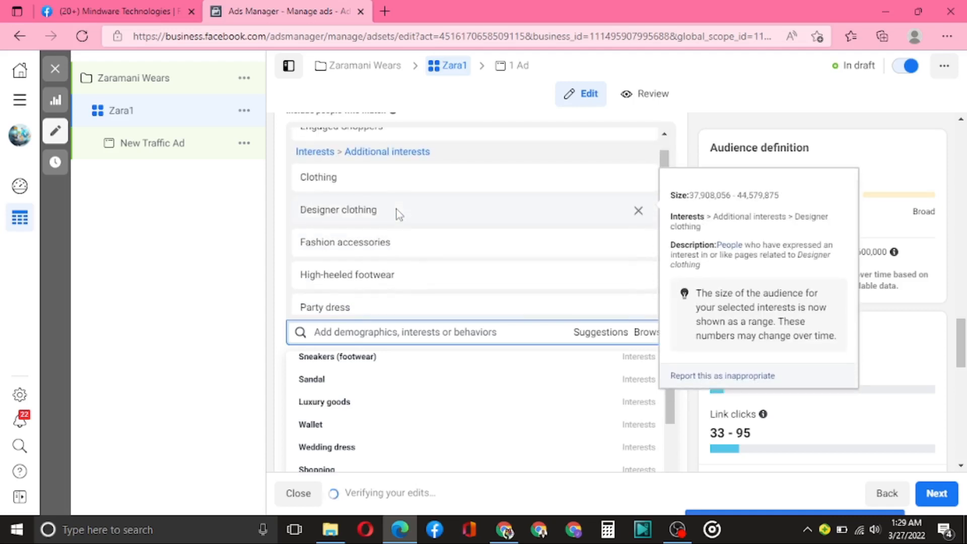
scroll(396, 209, "up", 1)
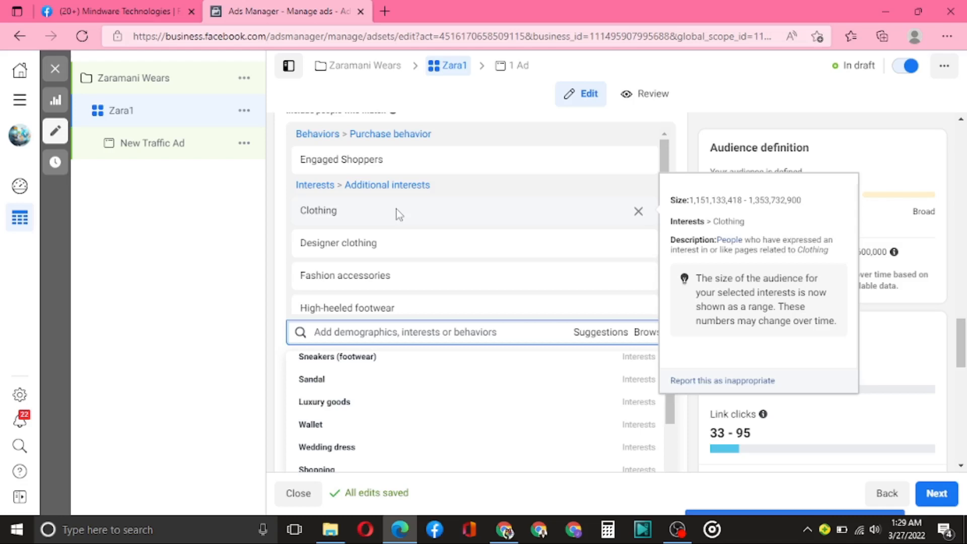
mouse_move(373, 277)
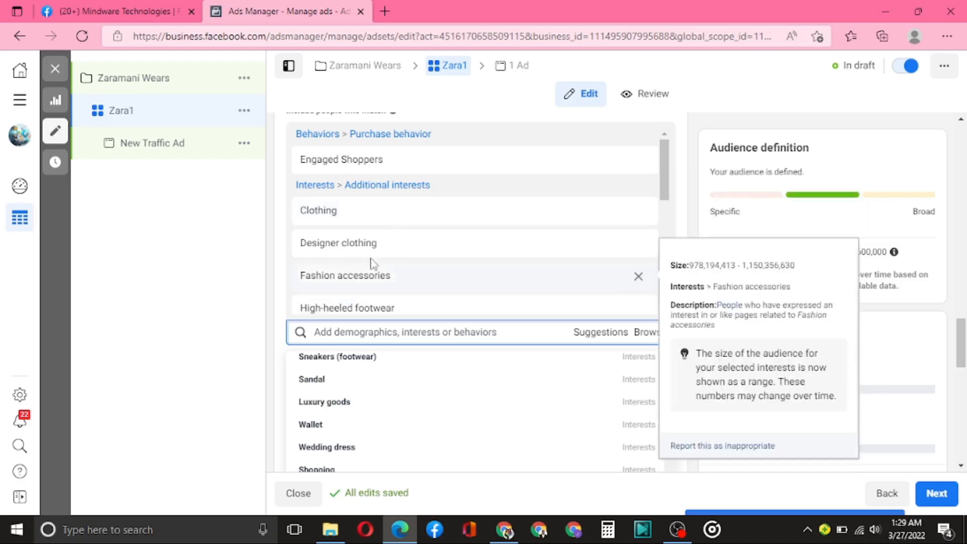
mouse_move(378, 213)
mouse_move(427, 377)
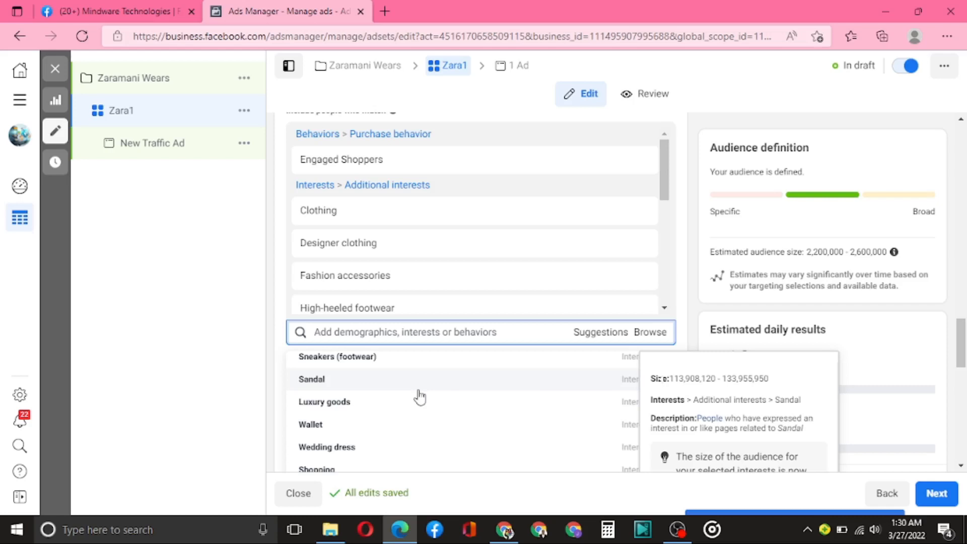
Look through the remaining targeting suggestions and selected interests, continuing down to the Custom Audiences and Placements sections
scroll(420, 398, "down", 1)
scroll(419, 398, "up", 2)
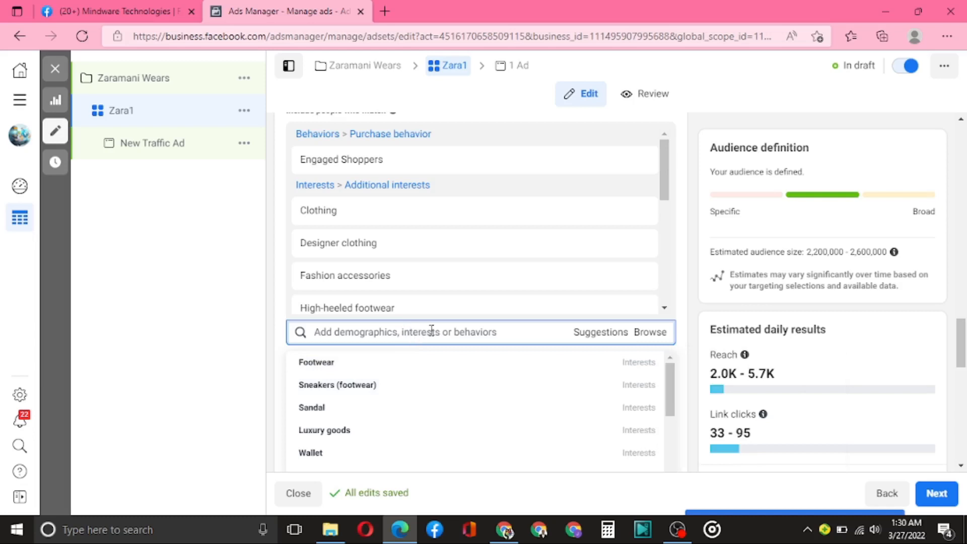
scroll(389, 389, "down", 2)
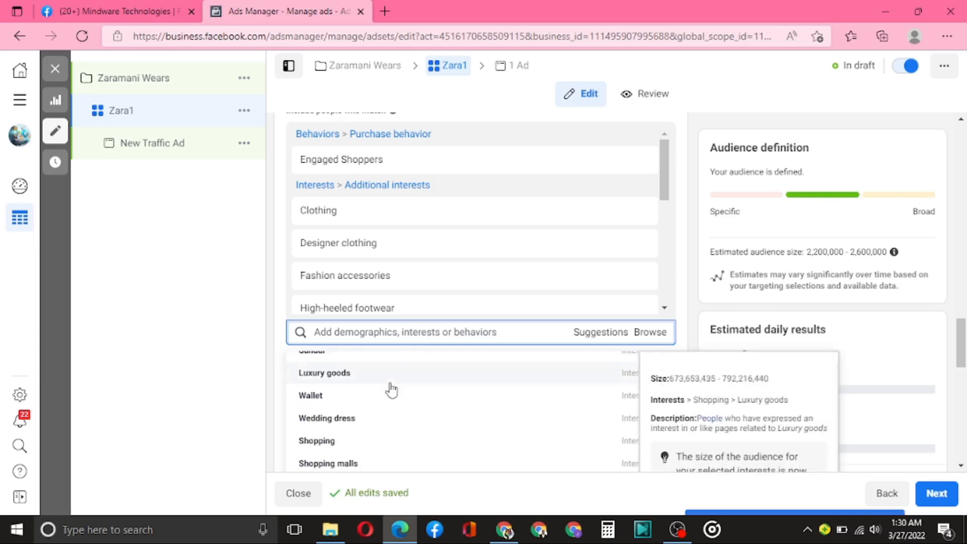
scroll(391, 389, "down", 4)
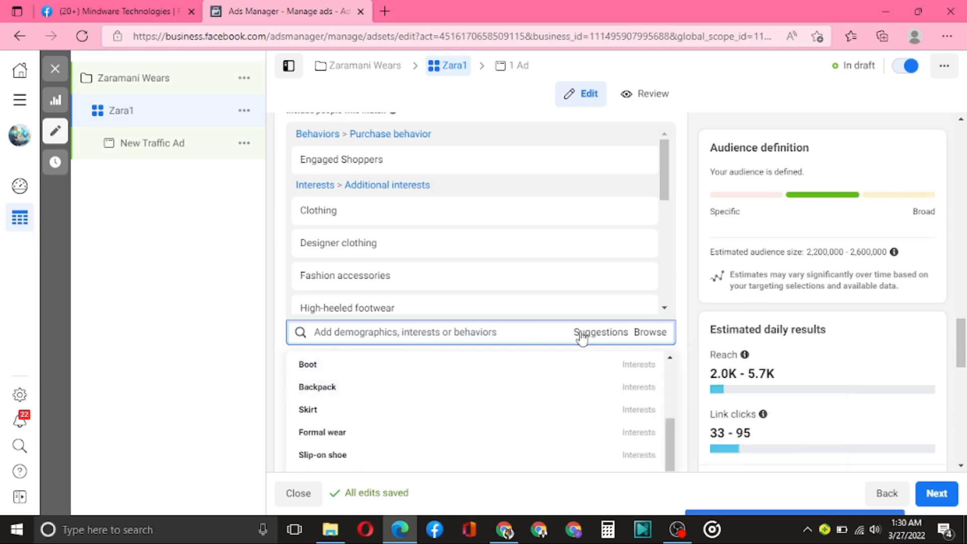
scroll(589, 283, "down", 3)
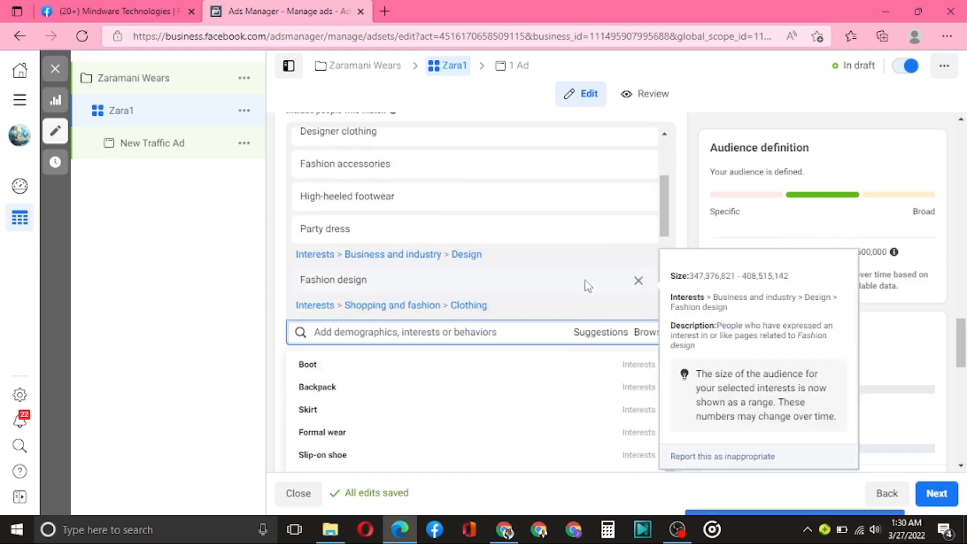
scroll(582, 284, "up", 2)
scroll(579, 283, "down", 6)
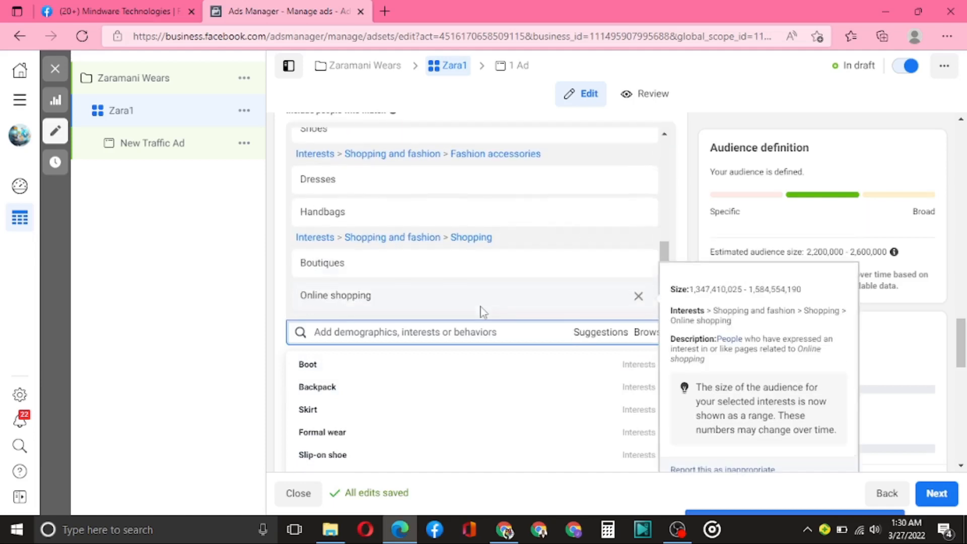
scroll(367, 350, "down", 7)
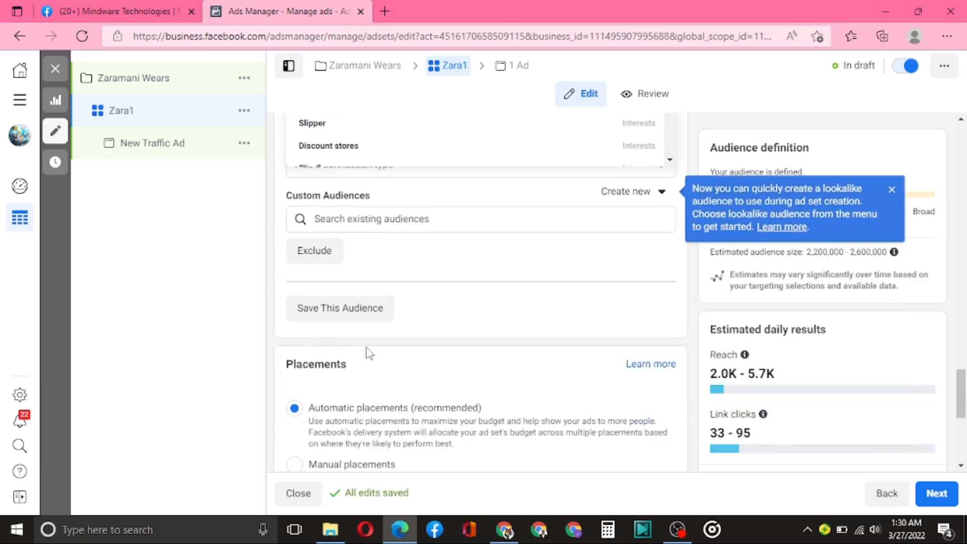
scroll(410, 255, "down", 2)
scroll(409, 252, "up", 3)
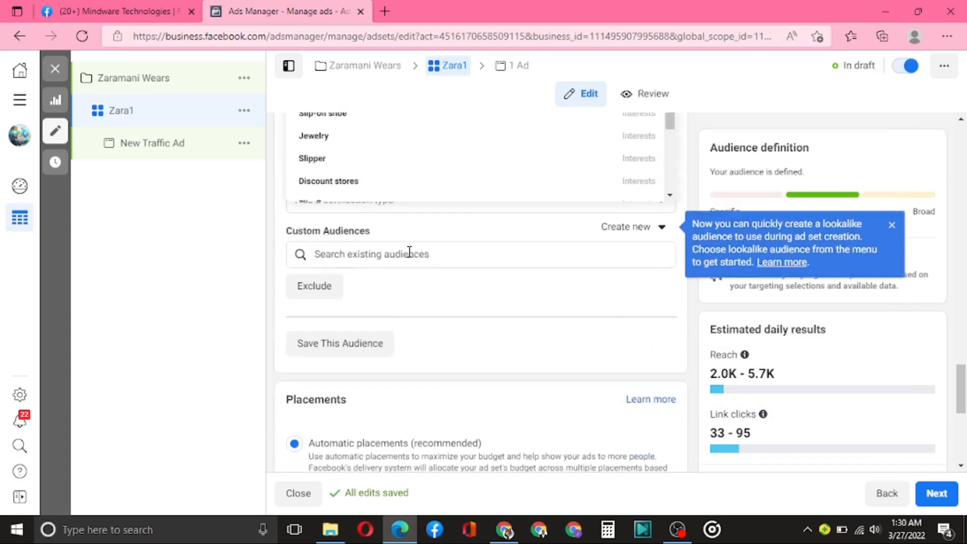
Review the ad set's detailed targeting interests, suggested interests and custom audience options
scroll(409, 254, "up", 1)
scroll(408, 257, "down", 3)
scroll(418, 294, "down", 2)
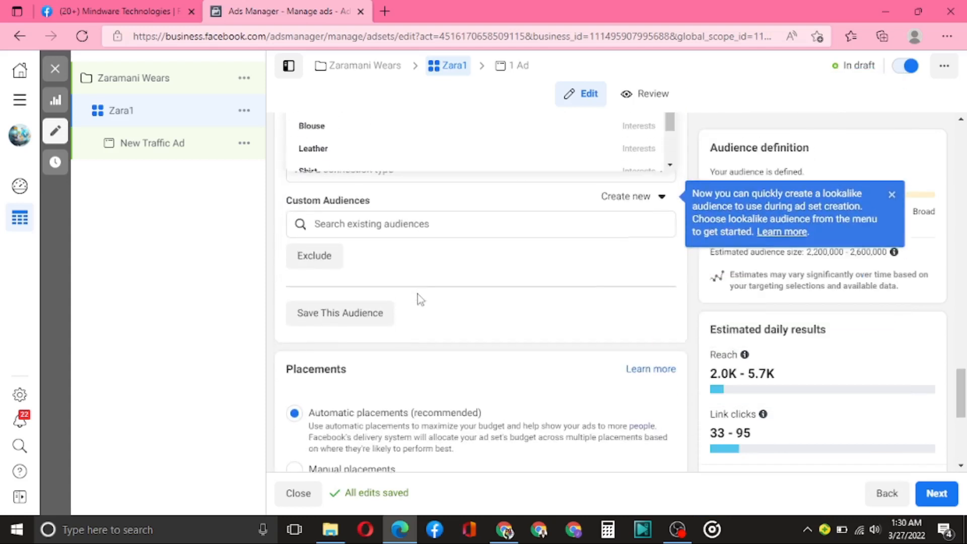
scroll(418, 294, "down", 2)
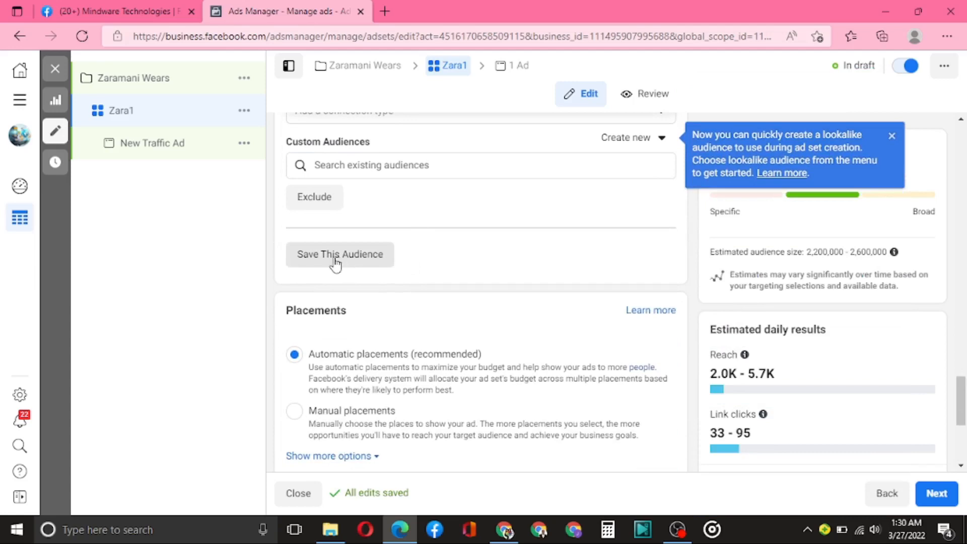
scroll(435, 190, "up", 5)
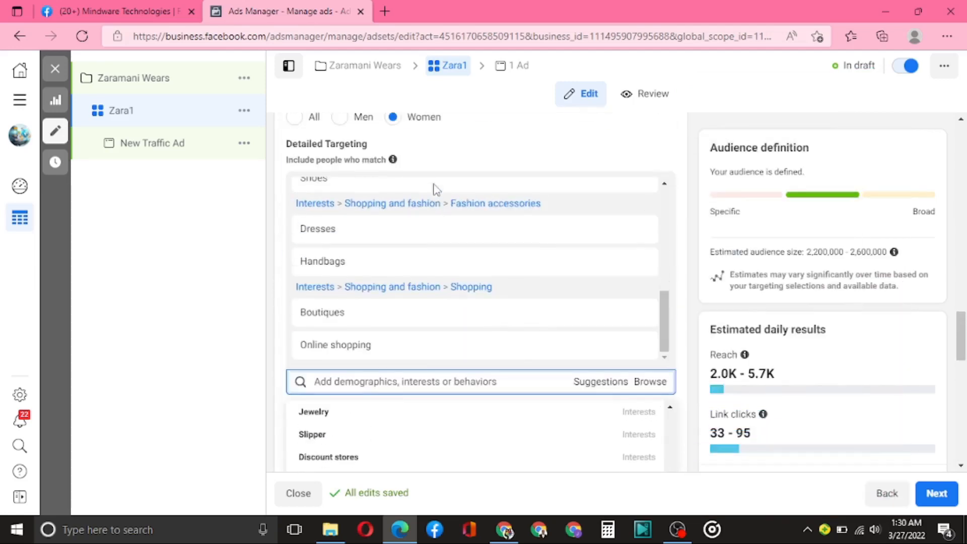
scroll(433, 189, "up", 3)
scroll(429, 322, "down", 5)
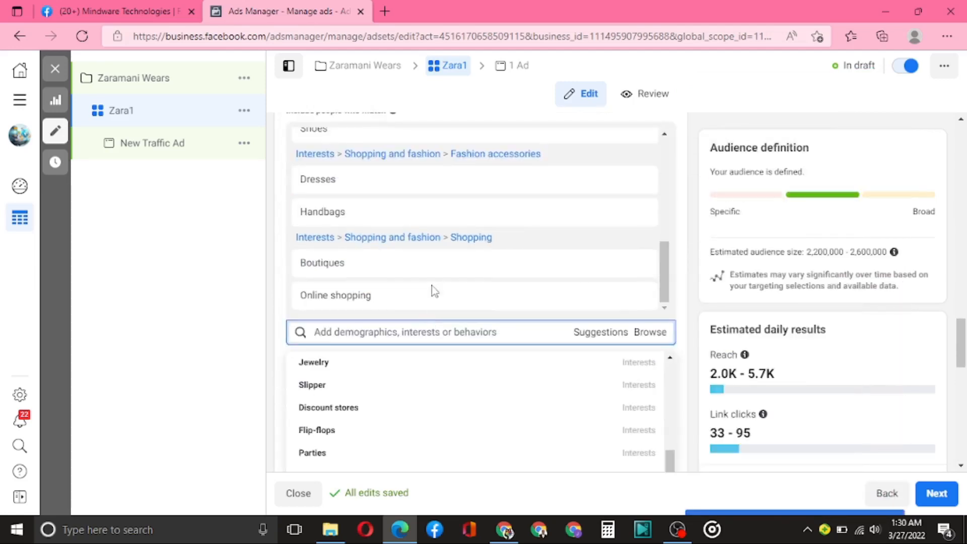
scroll(432, 222, "down", 5)
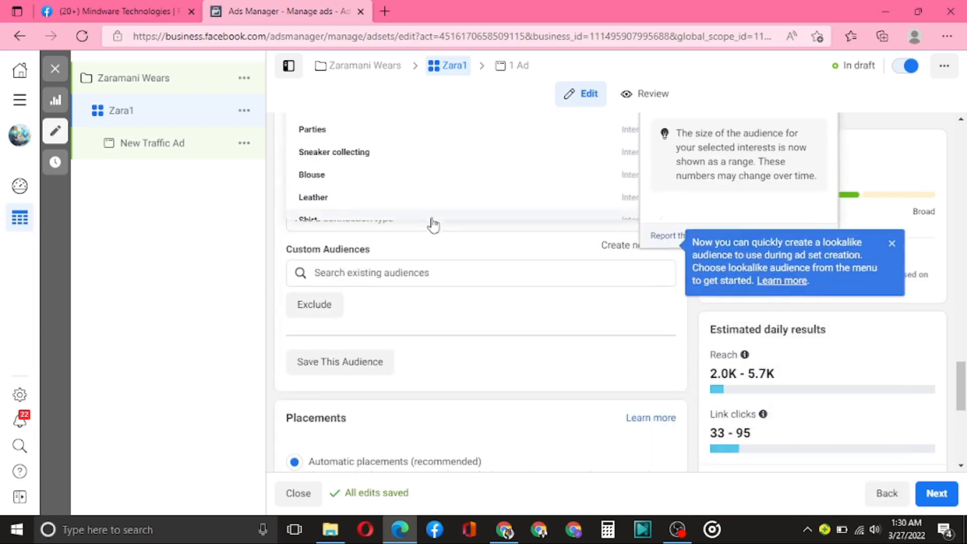
scroll(433, 225, "down", 2)
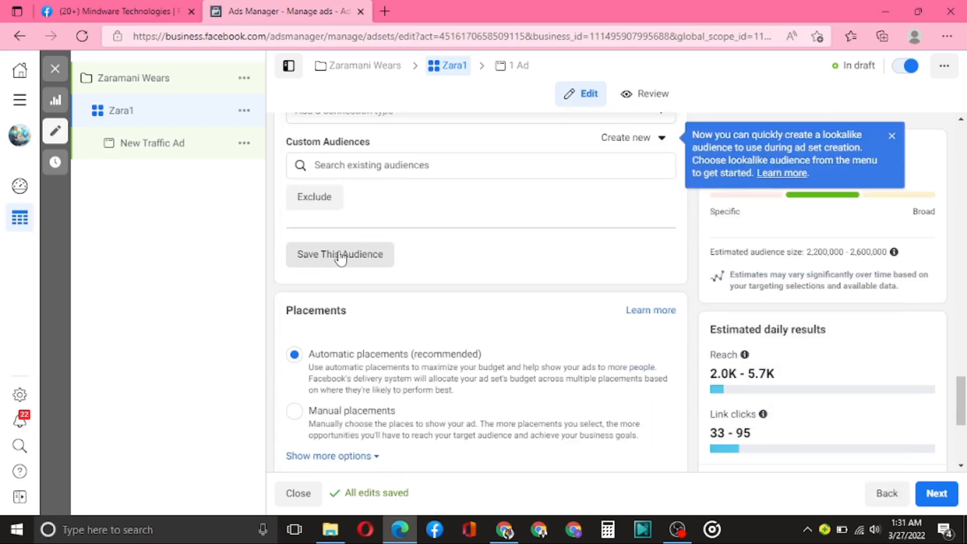
scroll(442, 236, "up", 6)
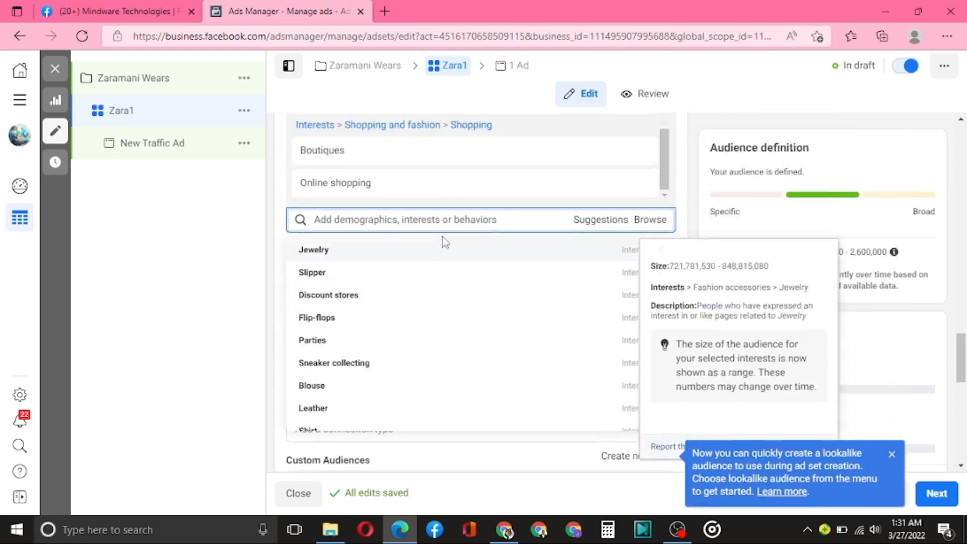
scroll(443, 241, "down", 3)
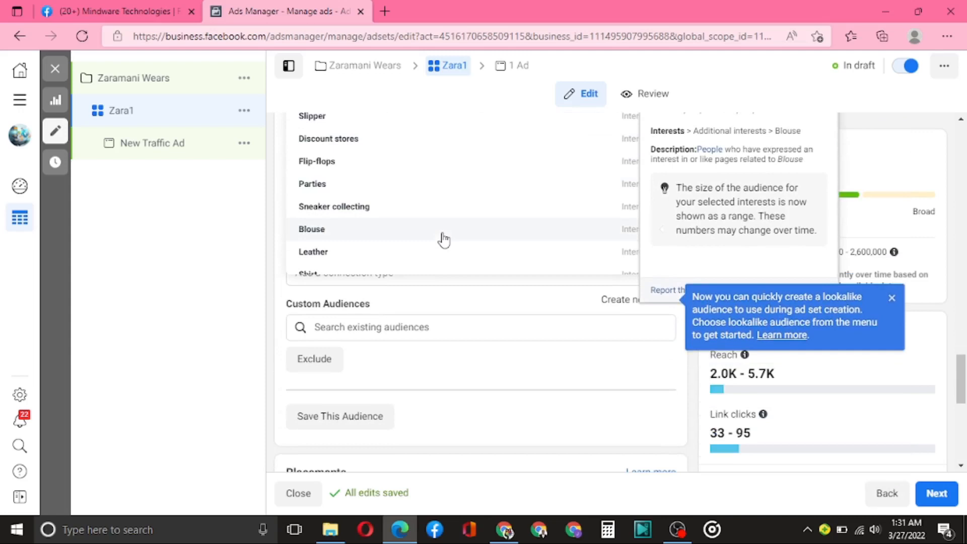
scroll(442, 238, "down", 2)
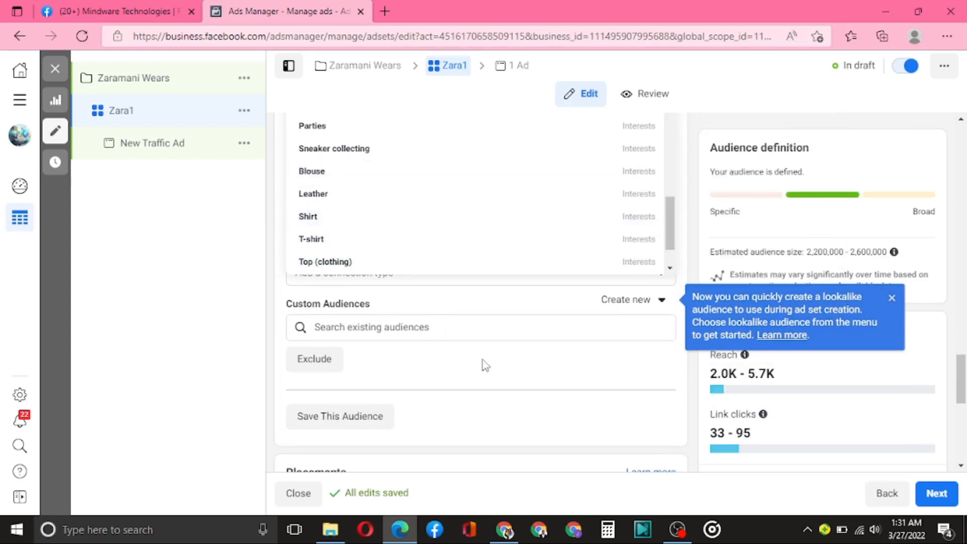
Open the option for saving this audience, check its targeting summary, and leave without saving
scroll(484, 368, "down", 2)
left_click(345, 308)
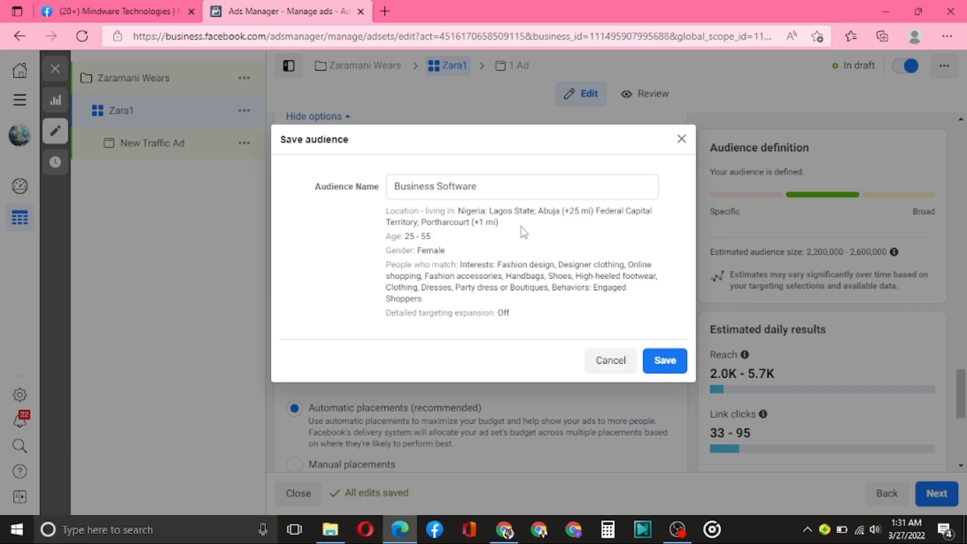
left_click(681, 138)
Switch the ad set's placements to Manual placements
scroll(389, 339, "down", 3)
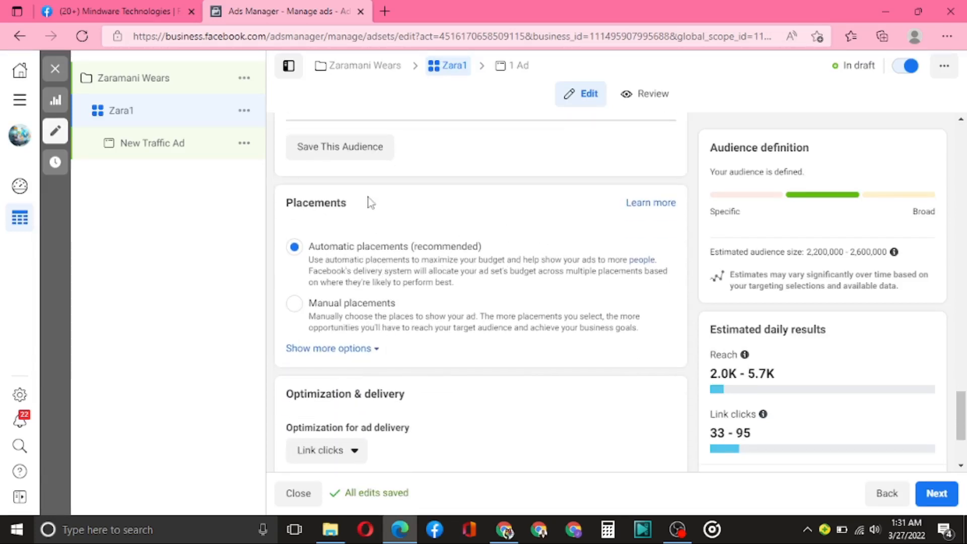
scroll(358, 209, "down", 1)
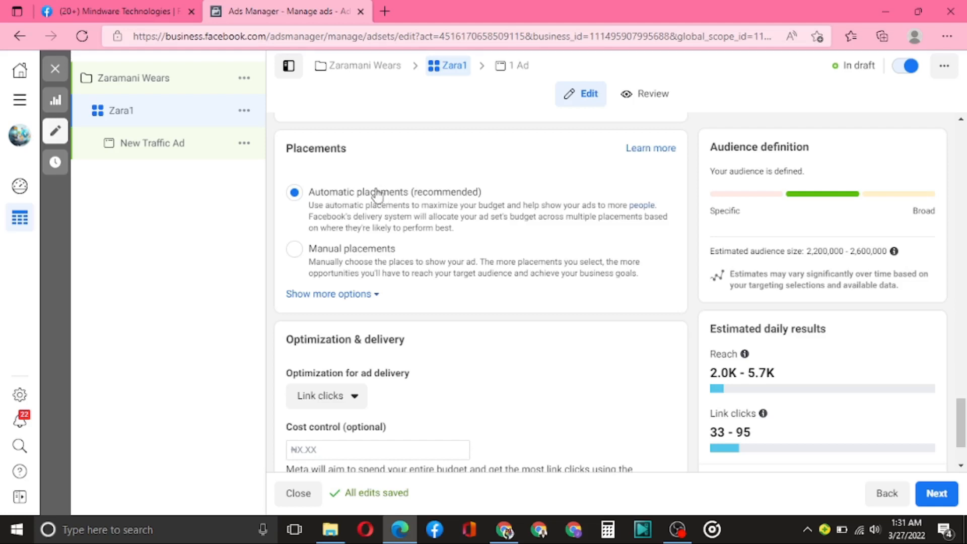
scroll(369, 234, "down", 1)
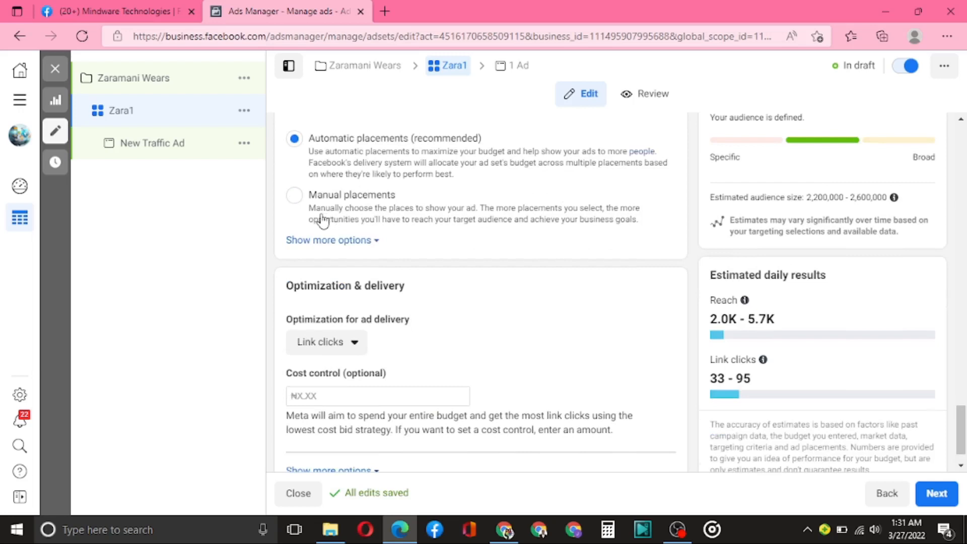
left_click(296, 195)
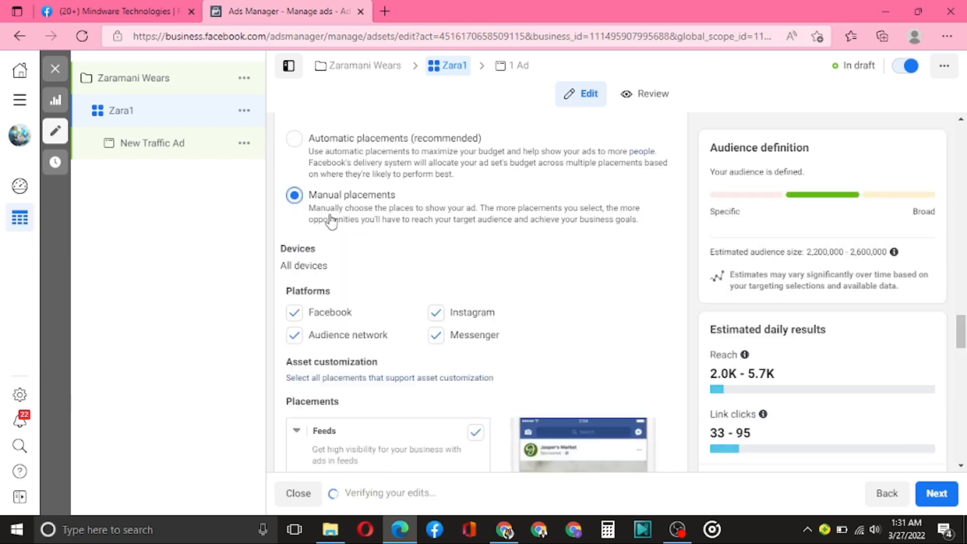
Limit the placement platforms to Facebook by deselecting Instagram, Messenger and Audience network
scroll(398, 247, "down", 2)
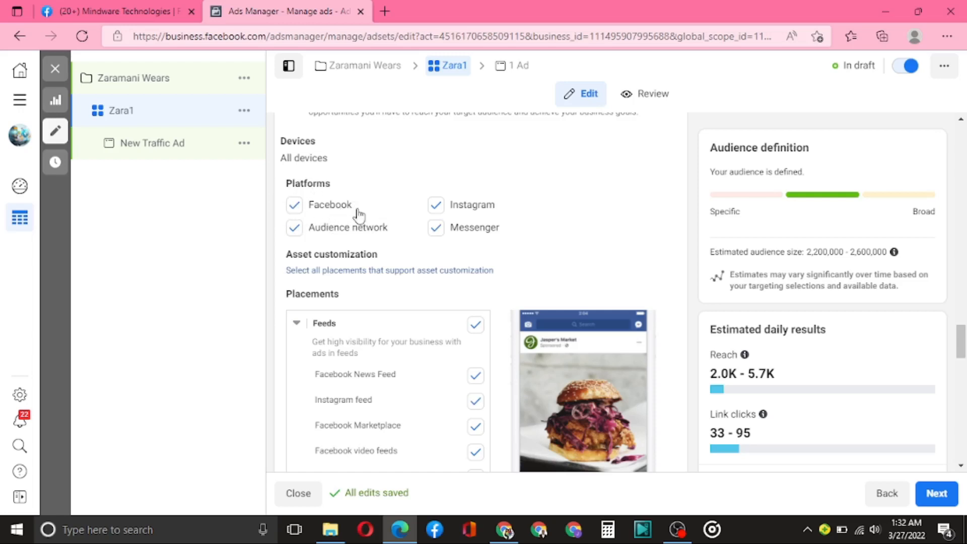
left_click(436, 205)
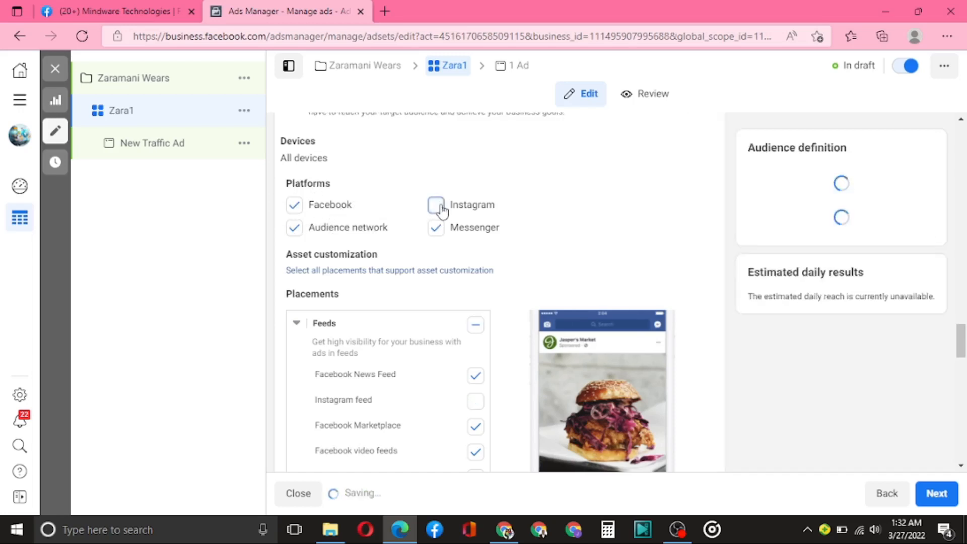
left_click(436, 229)
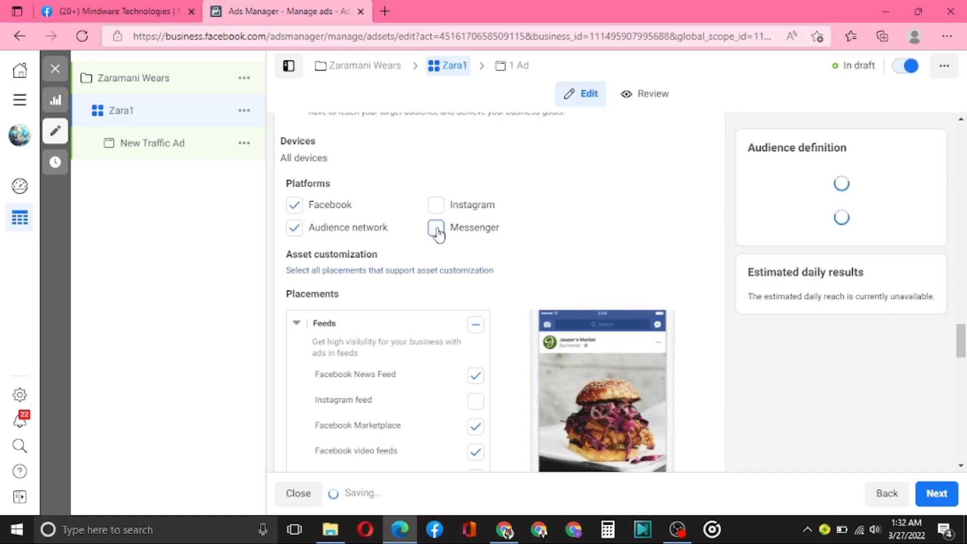
left_click(295, 231)
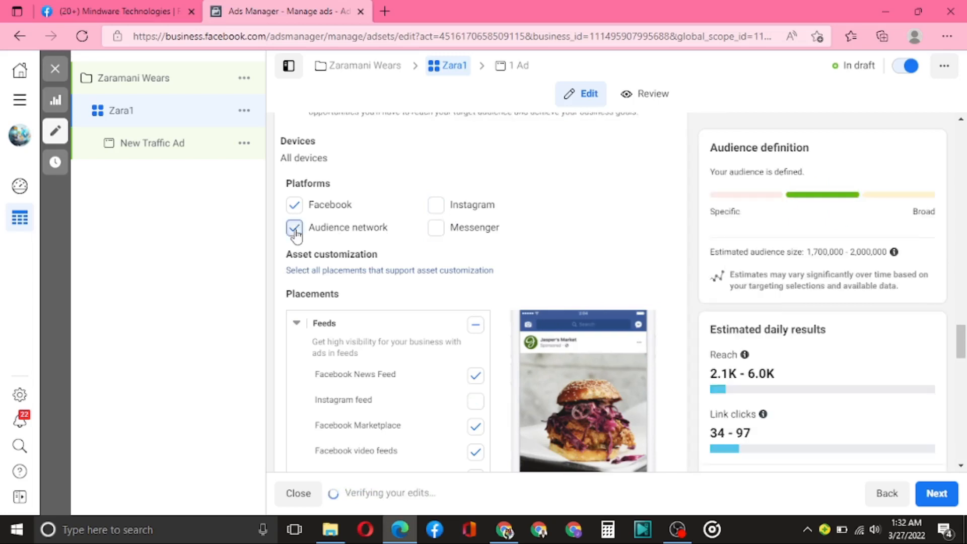
left_click(295, 228)
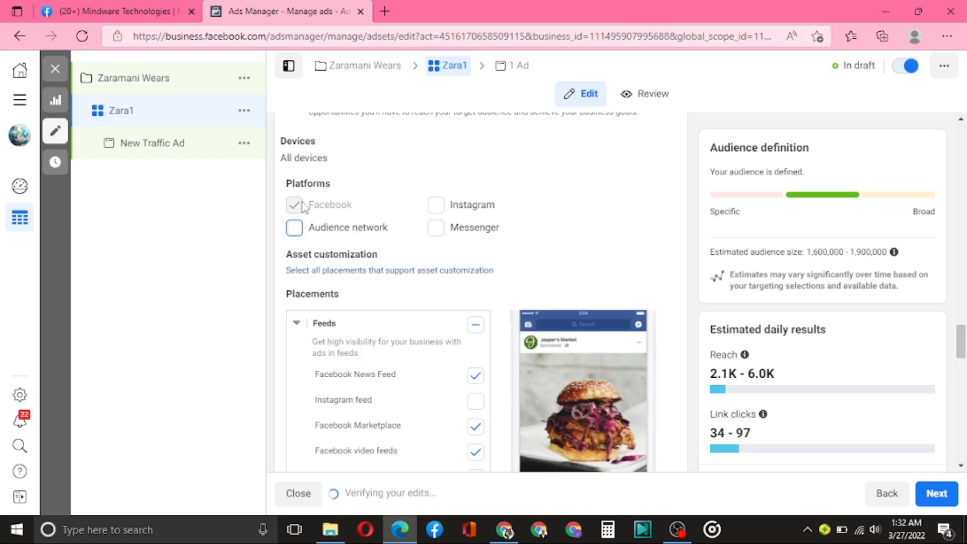
Exclude Facebook Marketplace from the Feeds placements
scroll(303, 207, "down", 3)
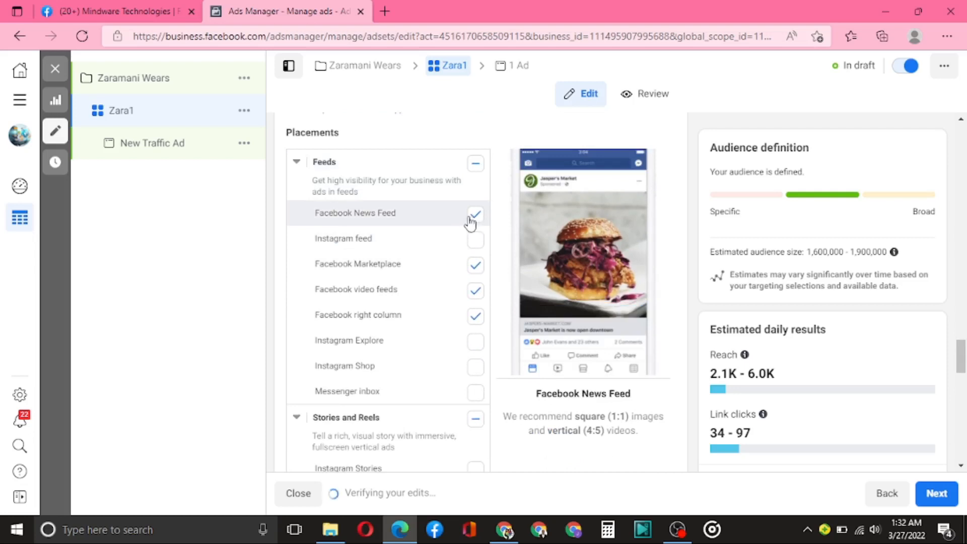
left_click(476, 266)
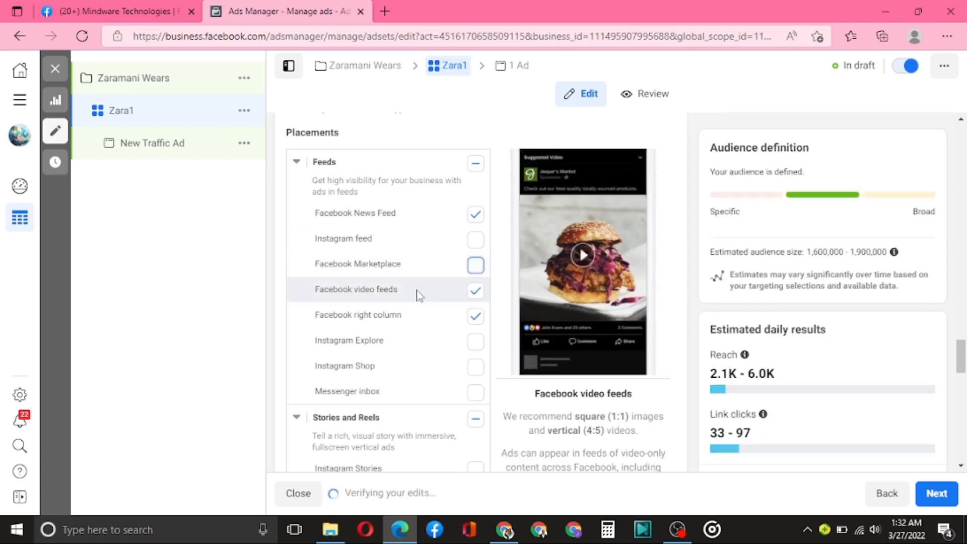
scroll(417, 296, "down", 2)
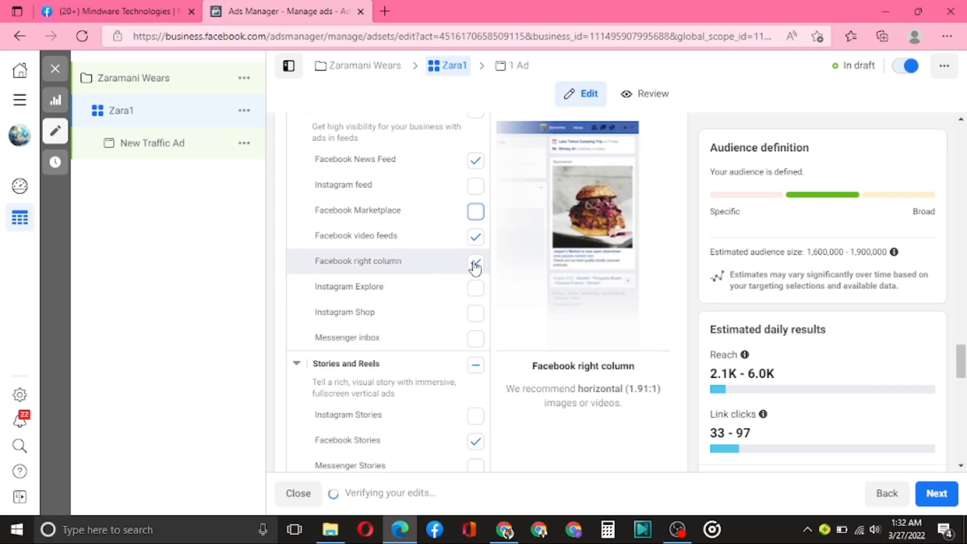
Check where sponsored right-column ads appear on the Facebook home page, and return to Ads Manager
left_click(116, 8)
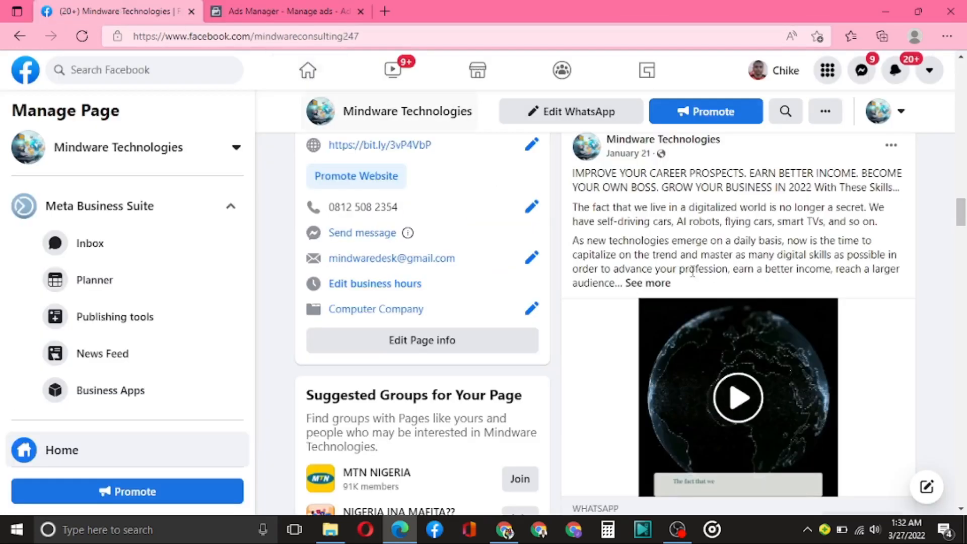
scroll(693, 272, "up", 7)
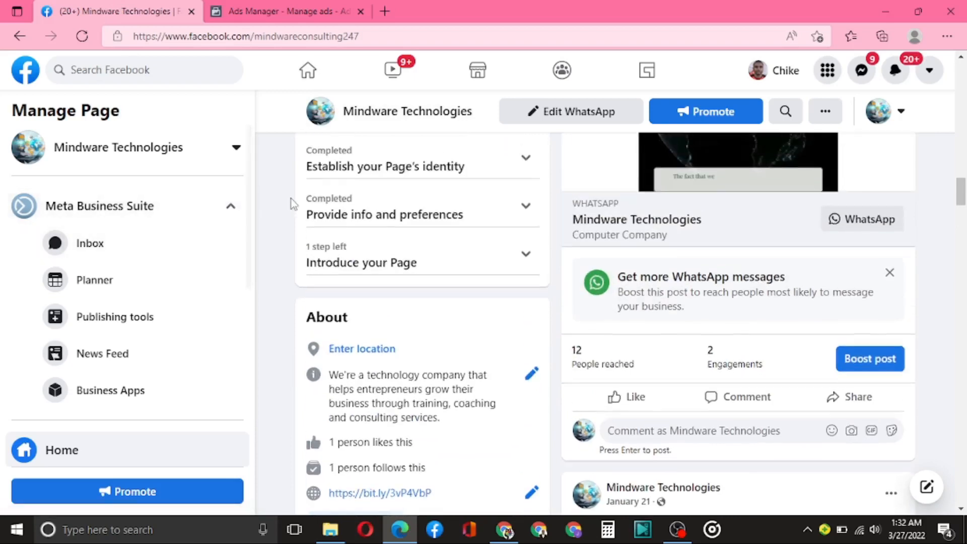
scroll(293, 204, "up", 10)
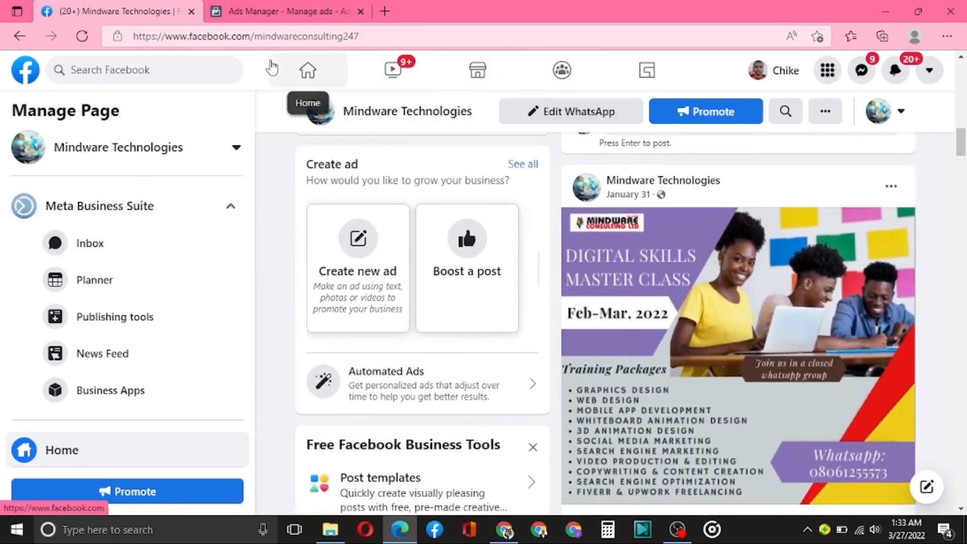
left_click(308, 70)
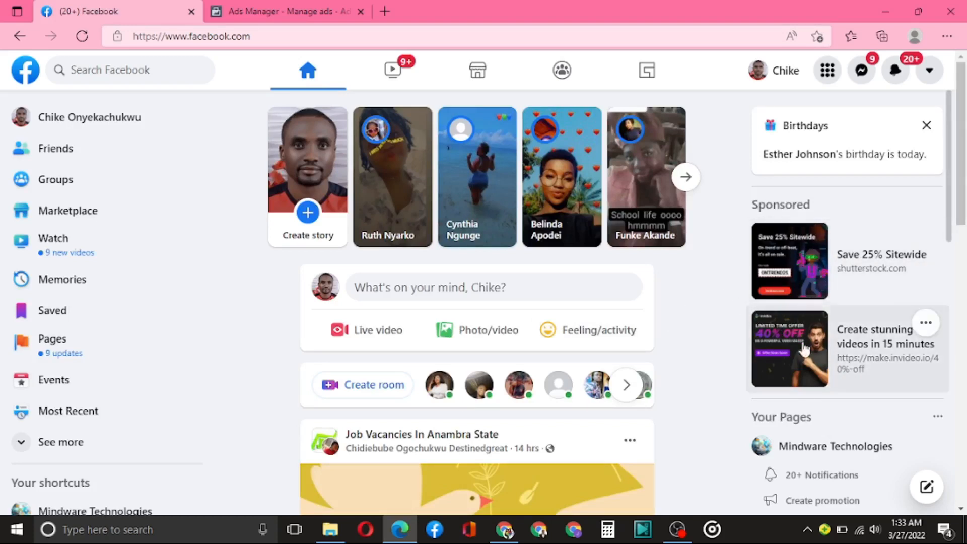
left_click(302, 9)
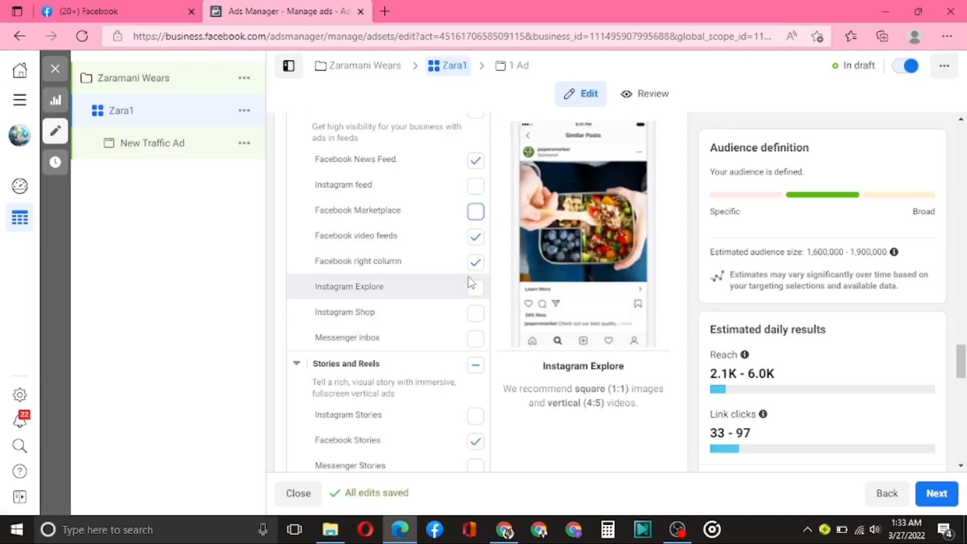
Exclude Facebook Reels and the whole In-stream group from the placements
scroll(468, 281, "down", 2)
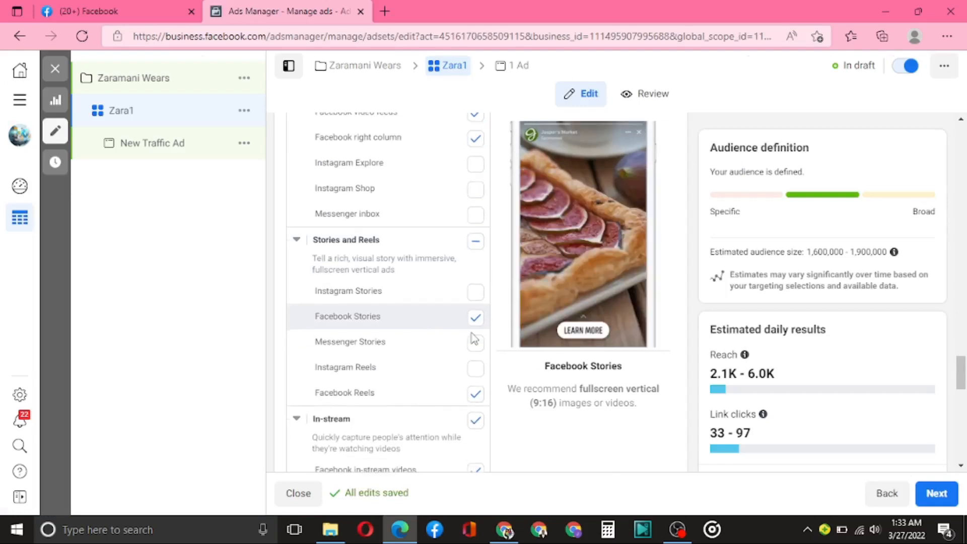
scroll(466, 332, "down", 2)
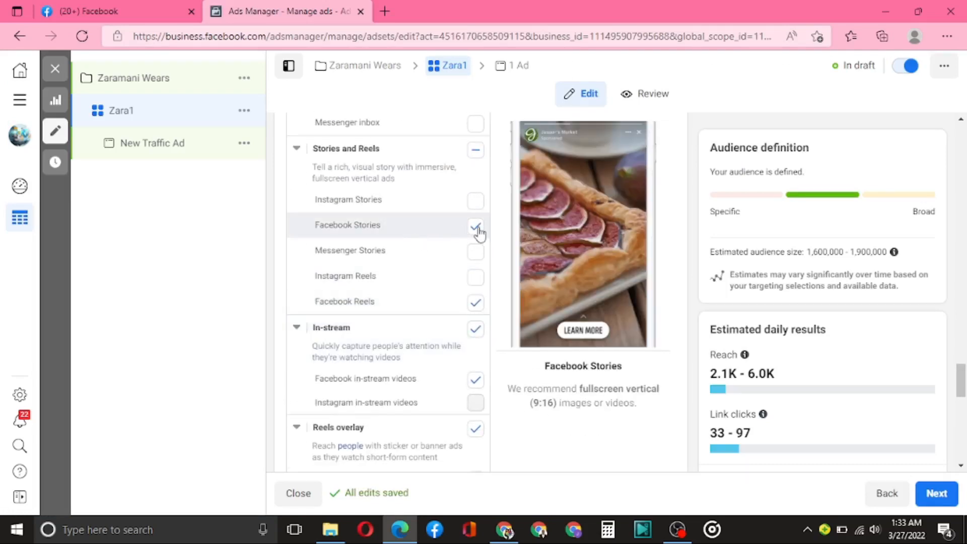
left_click(476, 303)
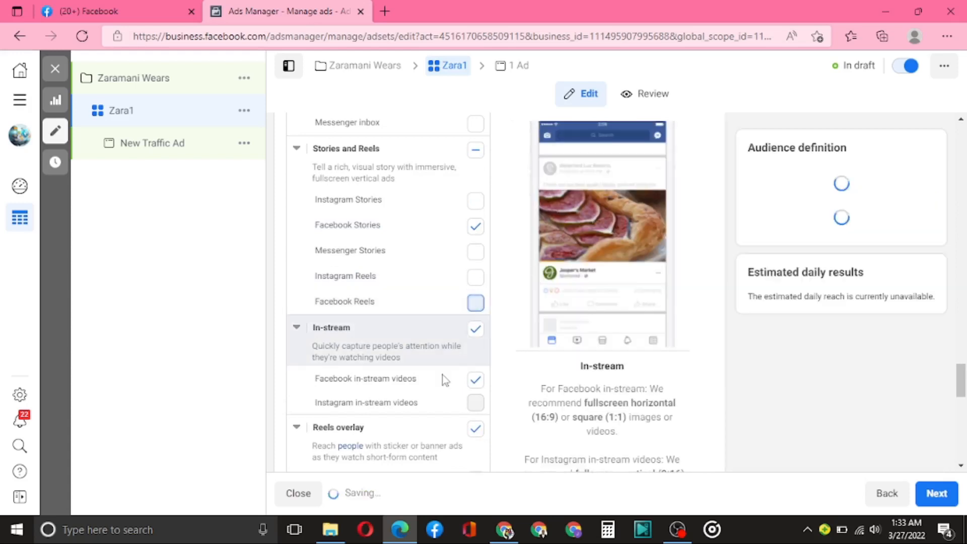
scroll(443, 378, "down", 1)
left_click(476, 276)
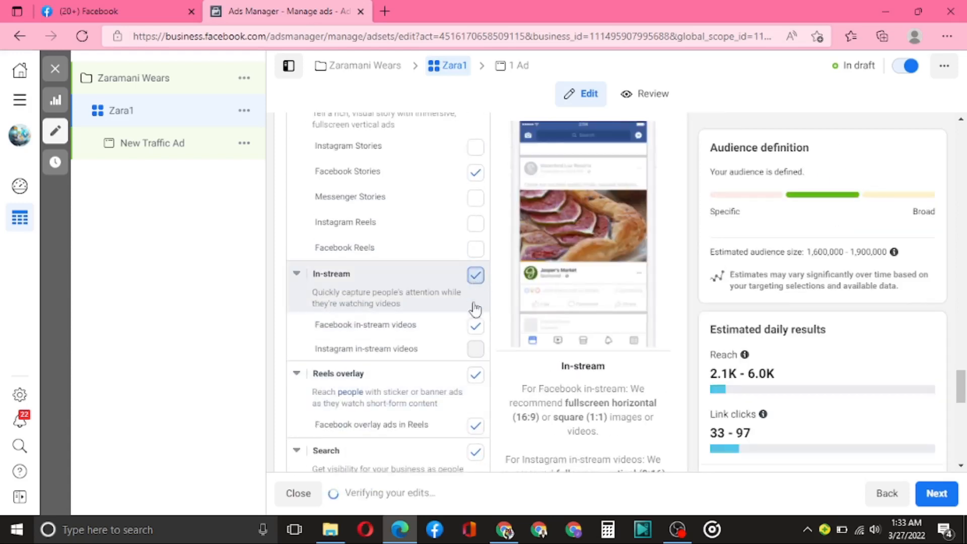
Exclude the Reels overlay and Search groups from the placements
scroll(463, 347, "down", 1)
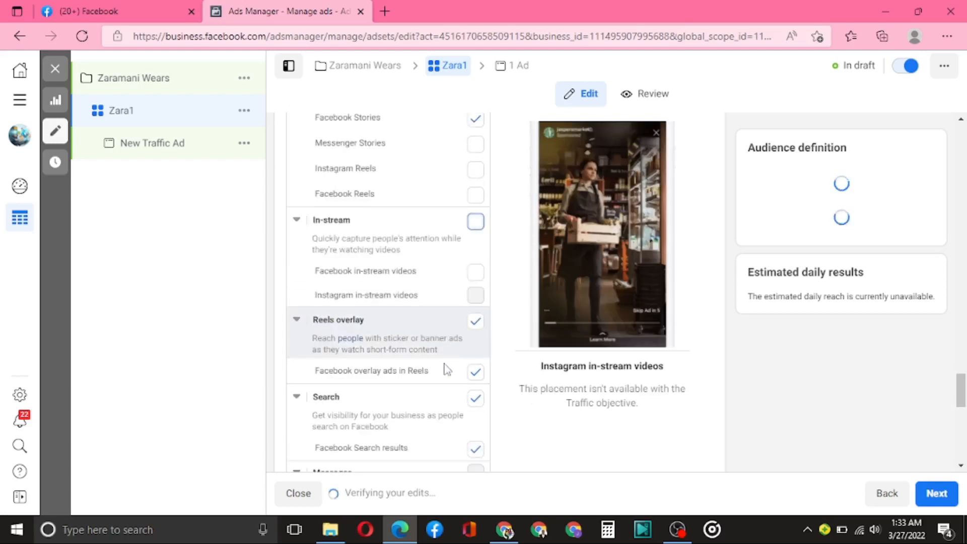
left_click(391, 385)
scroll(395, 386, "down", 1)
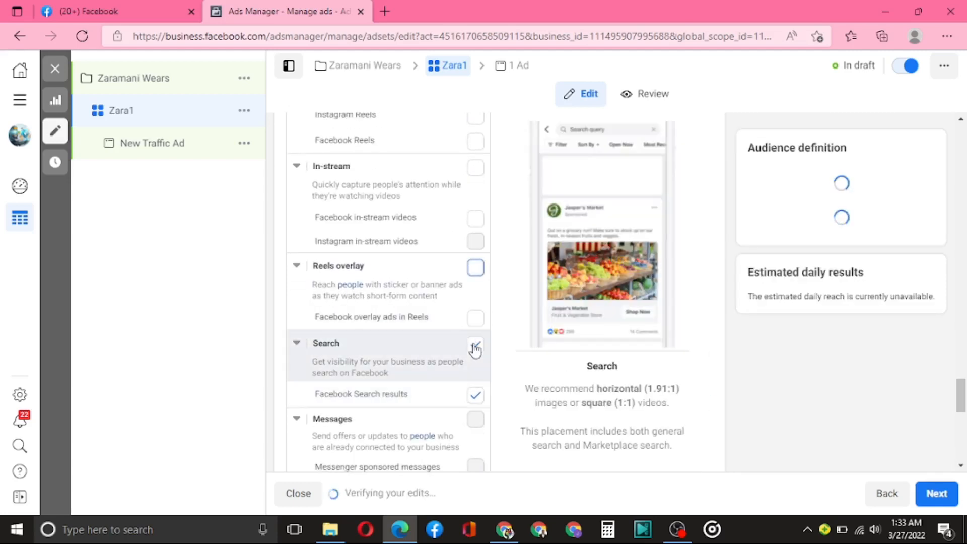
left_click(467, 394)
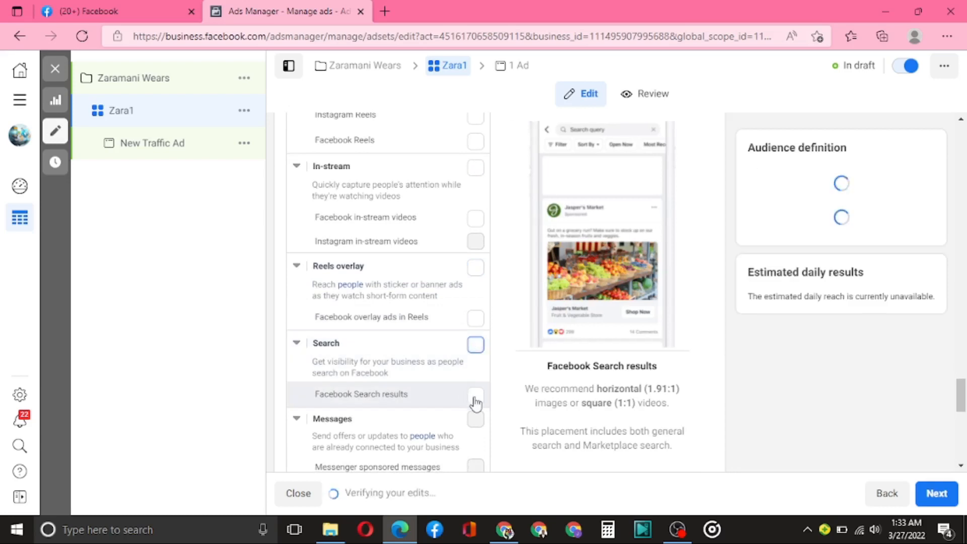
scroll(459, 363, "down", 3)
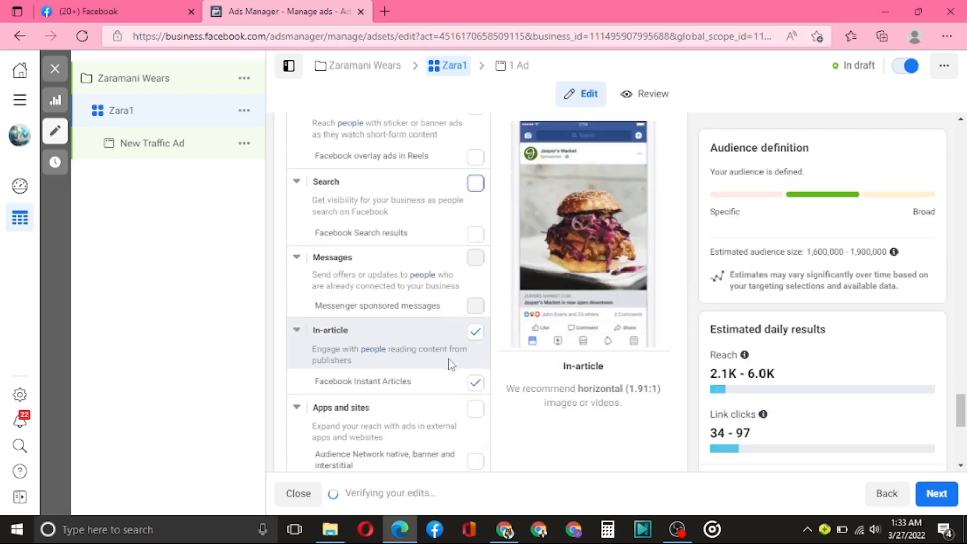
Exclude the whole In-article group from the placements and review the remaining placement selections and delivery settings
left_click(475, 331)
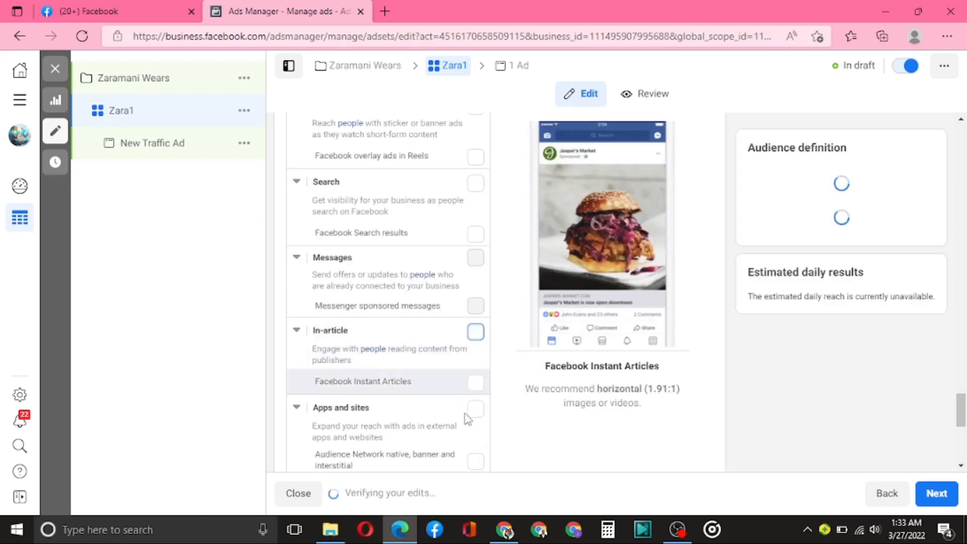
scroll(466, 403, "down", 3)
scroll(423, 344, "up", 10)
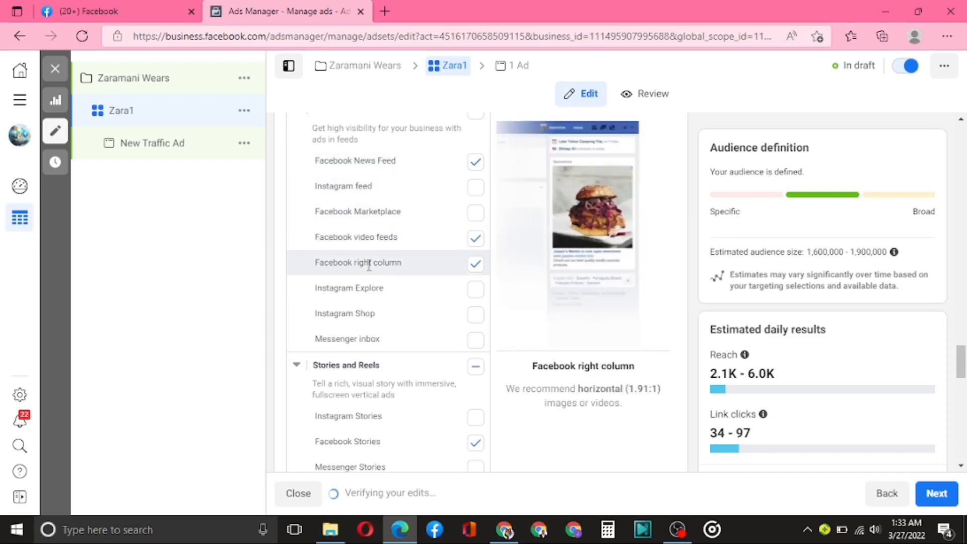
scroll(443, 288, "down", 2)
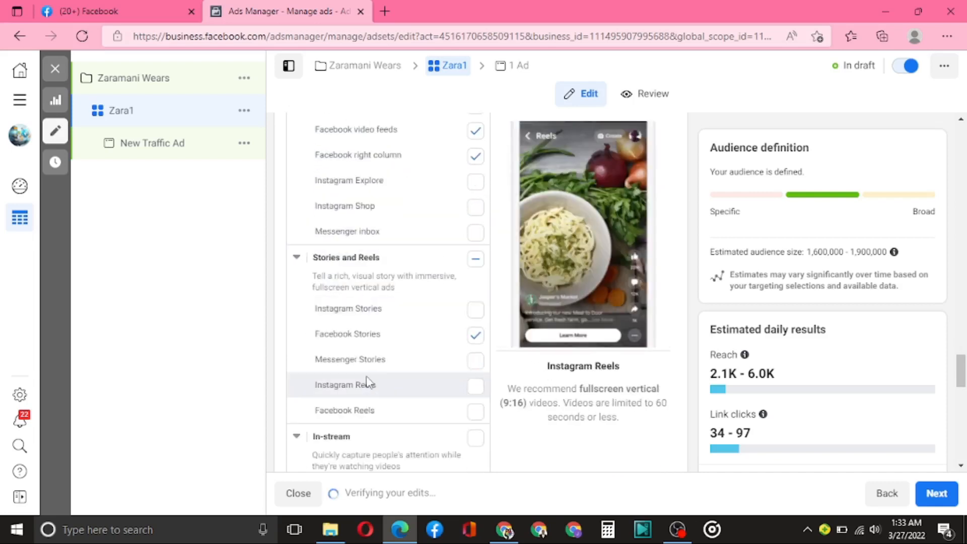
scroll(479, 362, "up", 9)
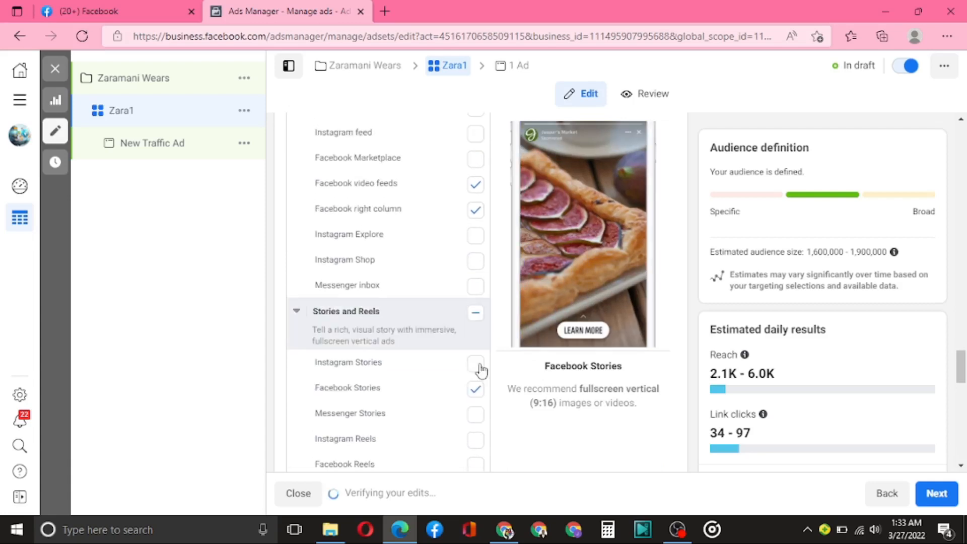
scroll(493, 362, "down", 10)
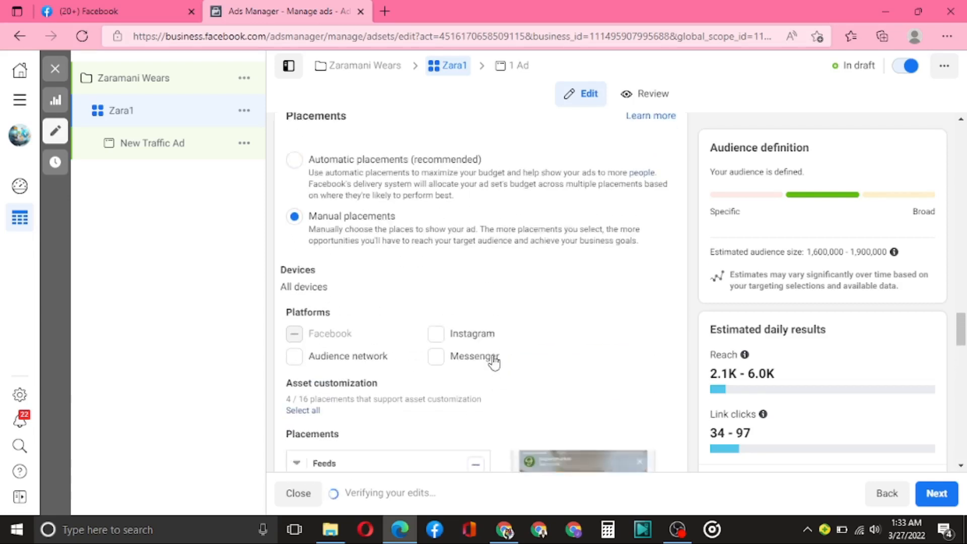
scroll(493, 362, "down", 11)
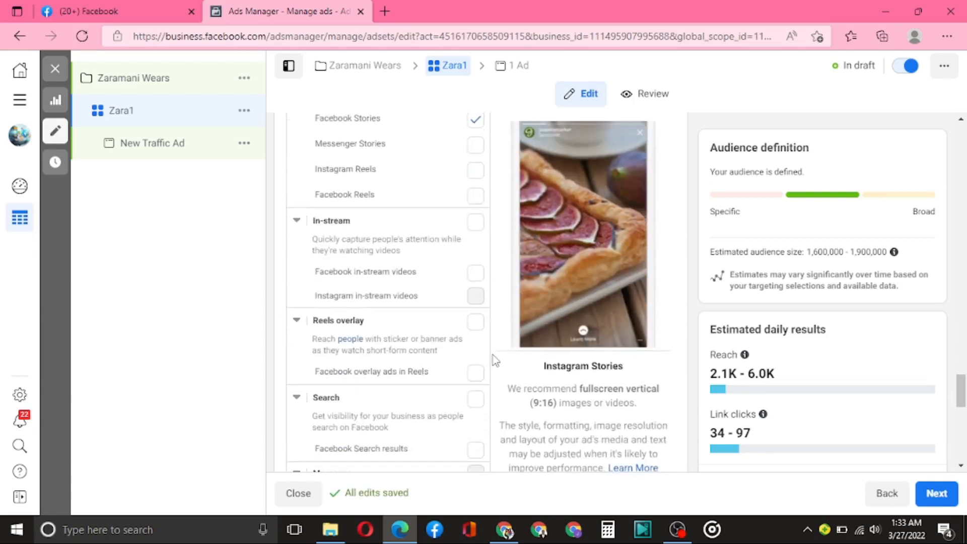
scroll(492, 361, "down", 3)
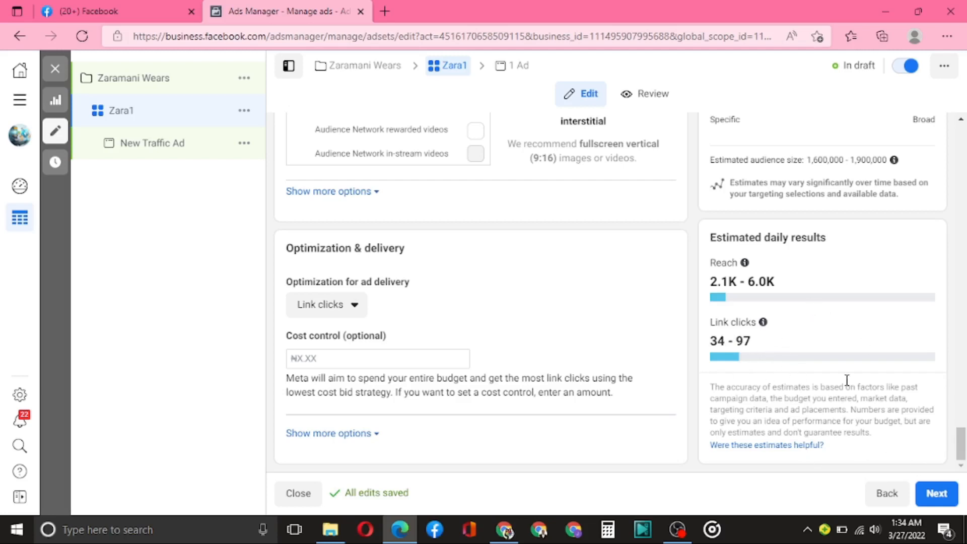
scroll(477, 345, "up", 3)
scroll(477, 346, "down", 3)
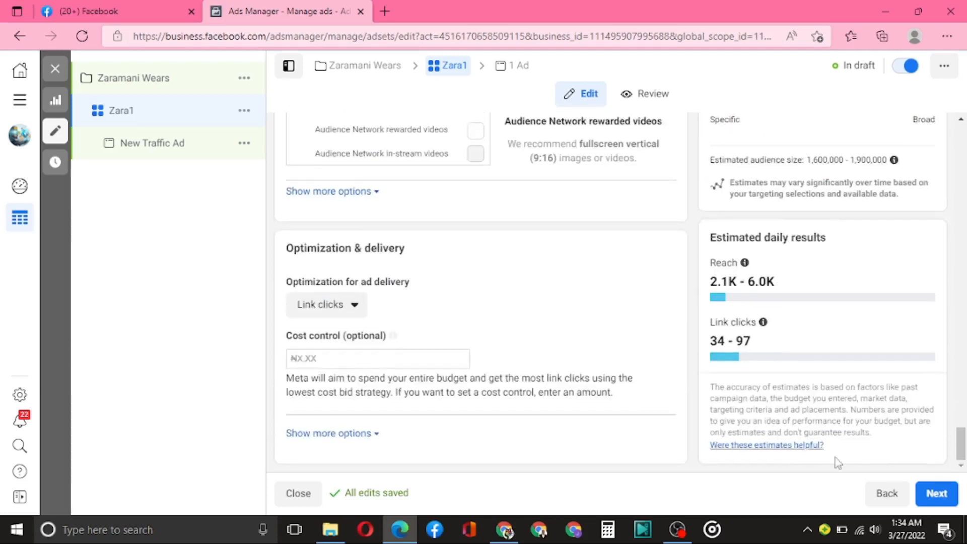
Continue to the ad level and dismiss the carousel and video creation recommendations
left_click(938, 492)
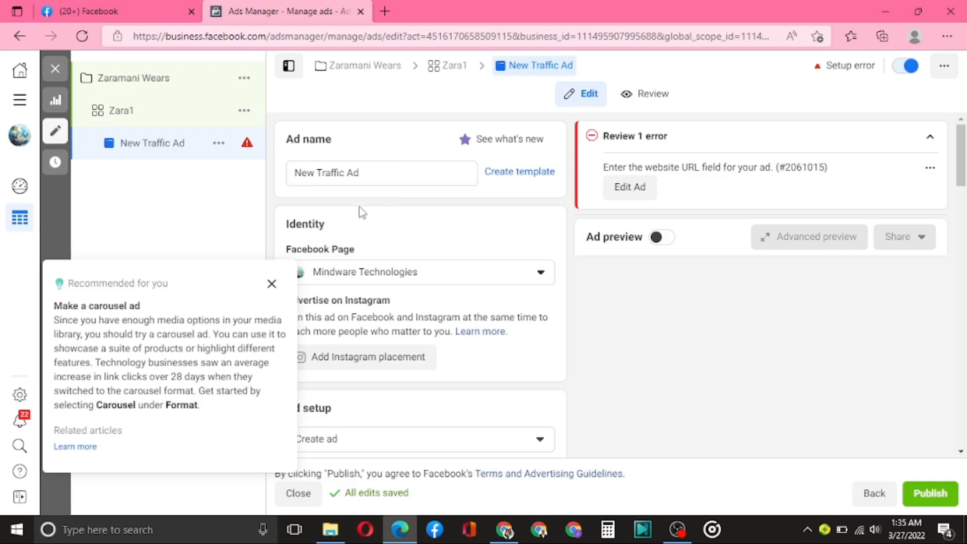
left_click(272, 283)
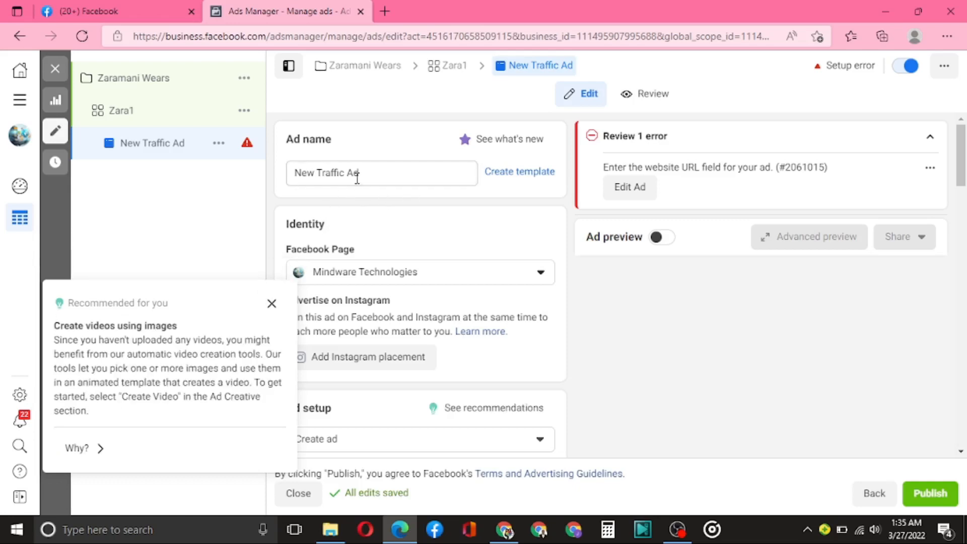
left_click(269, 303)
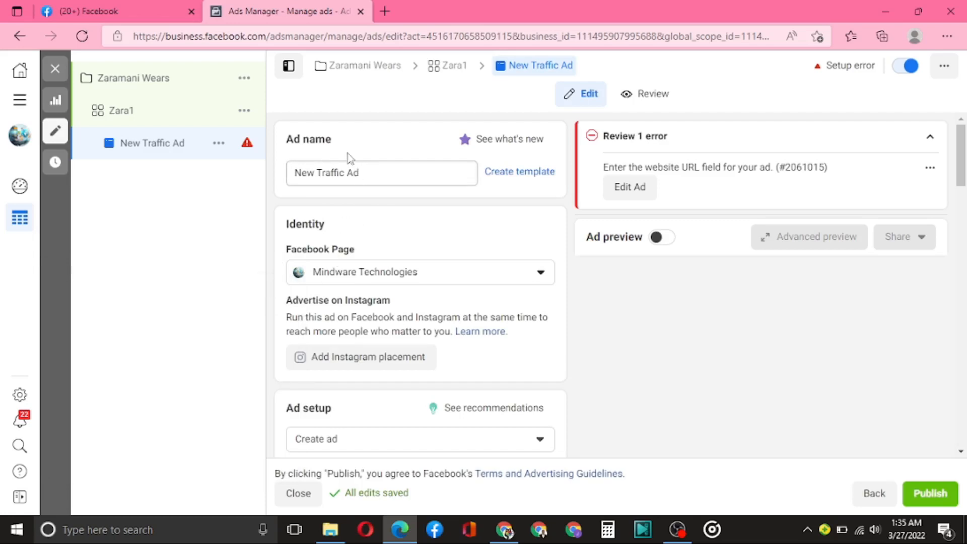
Rename the new traffic ad as Zara 2
scroll(417, 208, "down", 10)
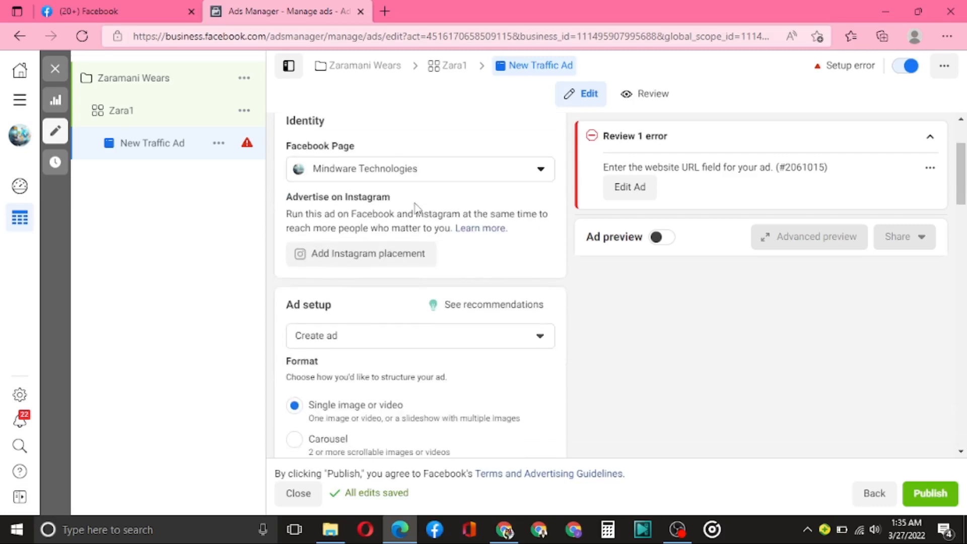
scroll(415, 203, "down", 3)
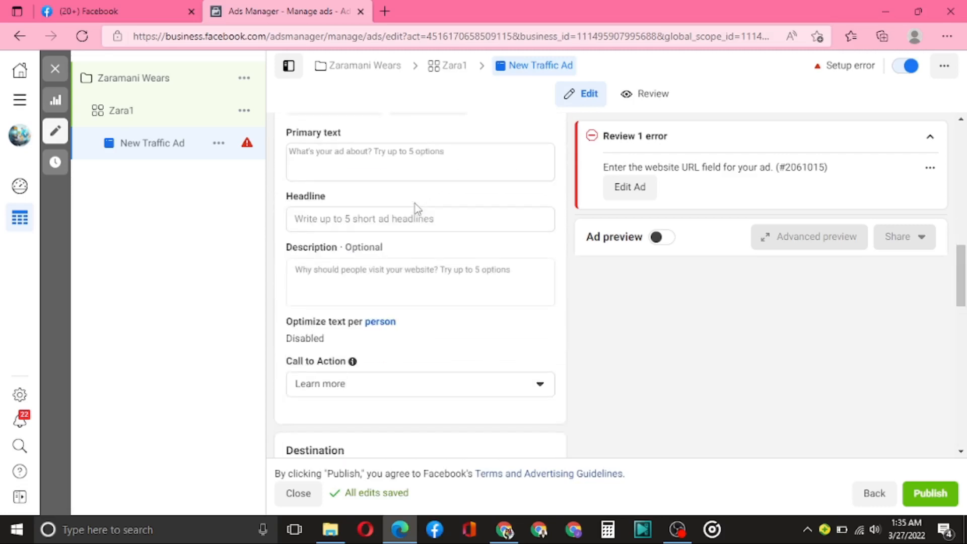
scroll(415, 204, "up", 12)
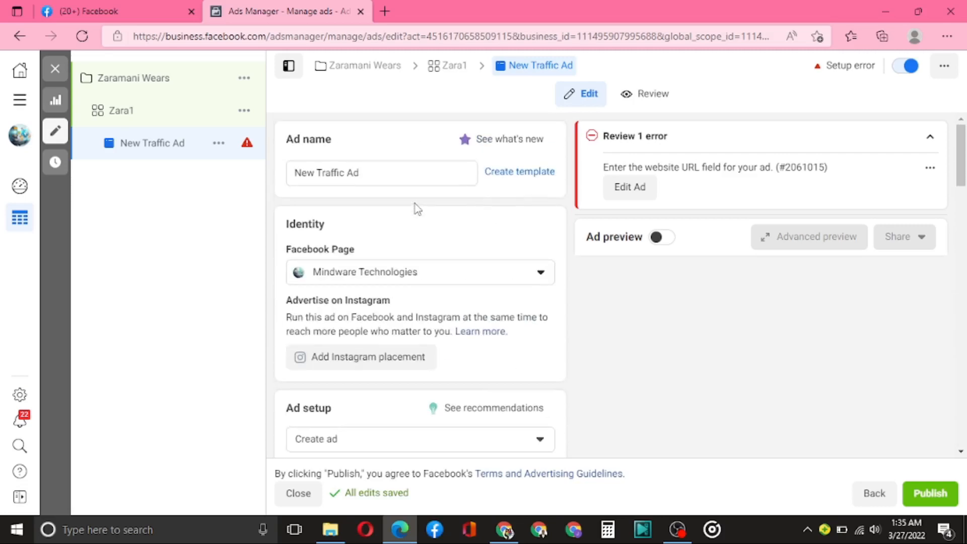
left_click(361, 173)
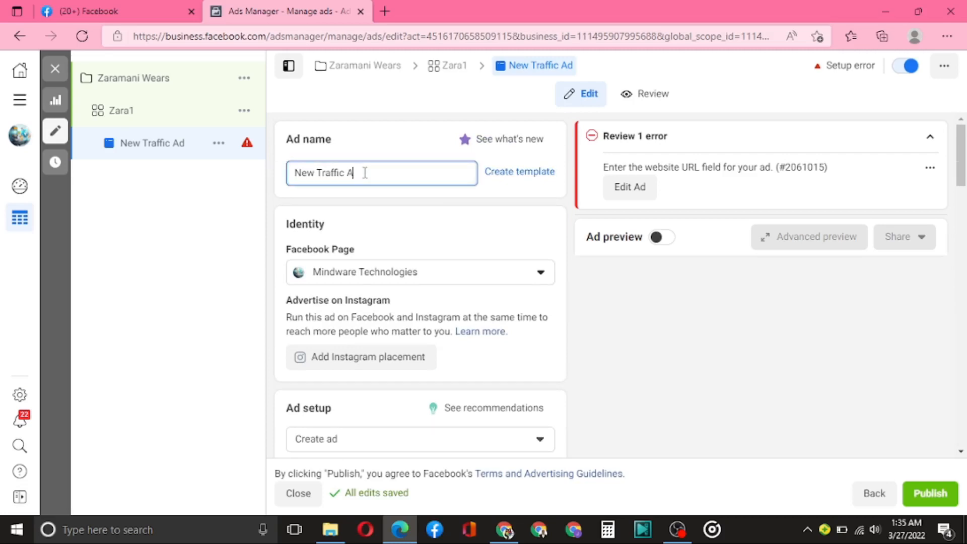
key("BackSpace")
key("BackSpace")
key("BackSpace")
key("BackSpace")
key("BackSpace")
key("BackSpace")
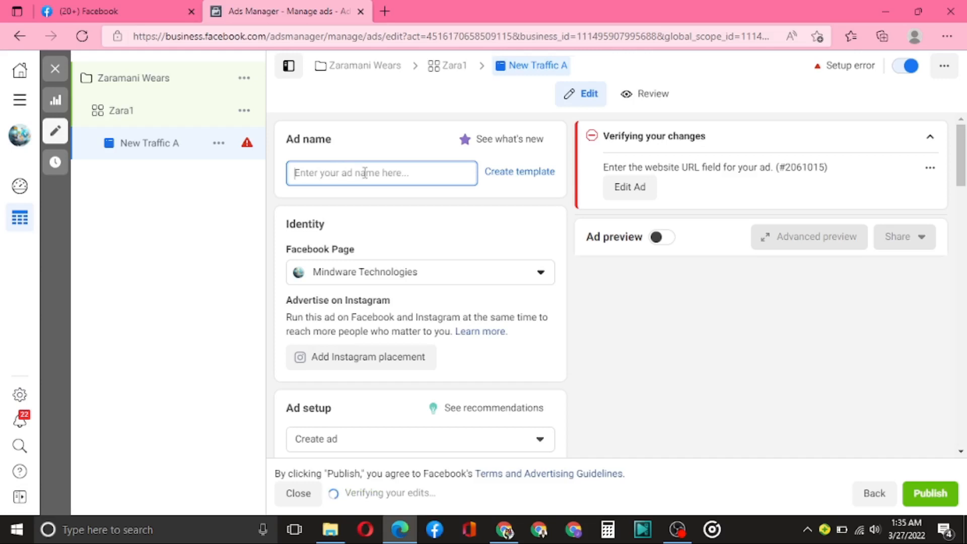
type("Zara")
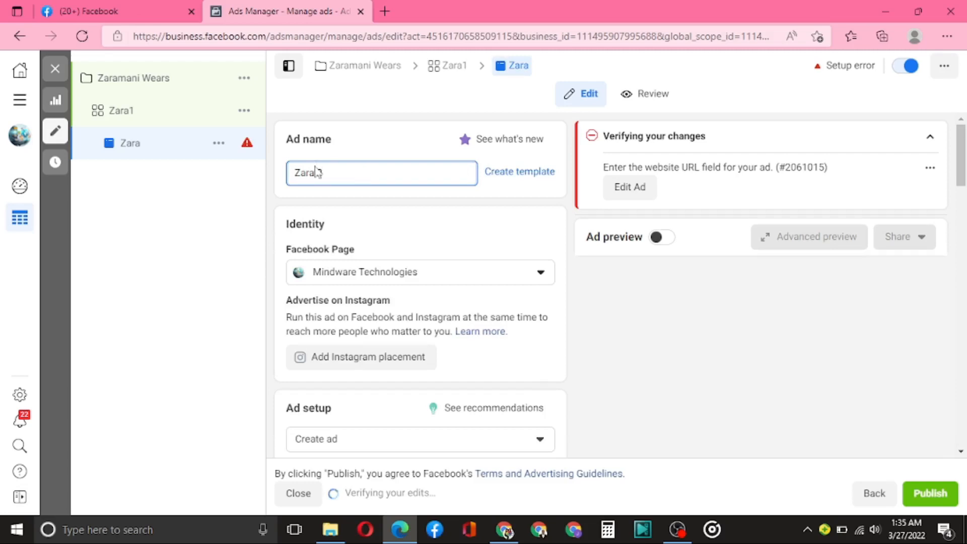
type("2")
Compare the ad setup choices for Zara 2 and keep Create ad as the setup type
scroll(438, 254, "down", 1)
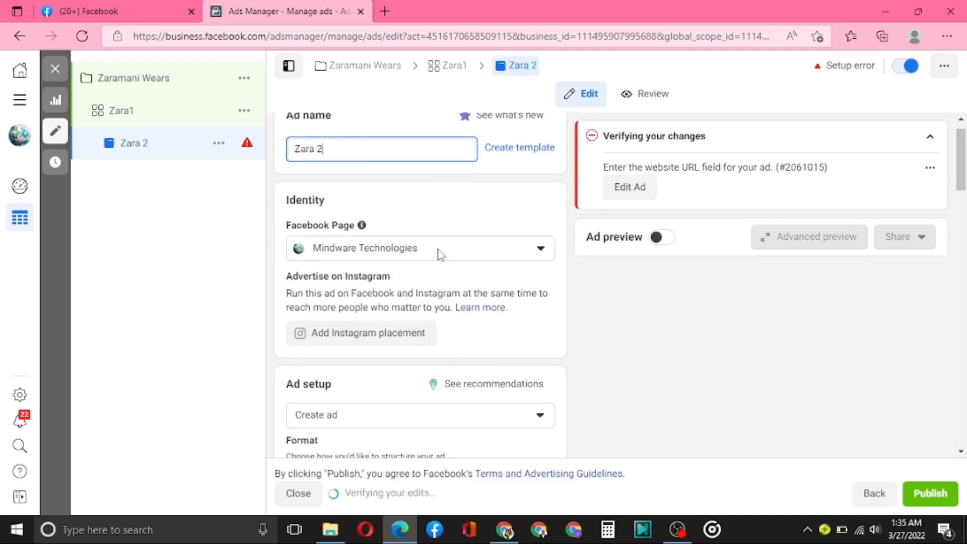
scroll(438, 253, "up", 1)
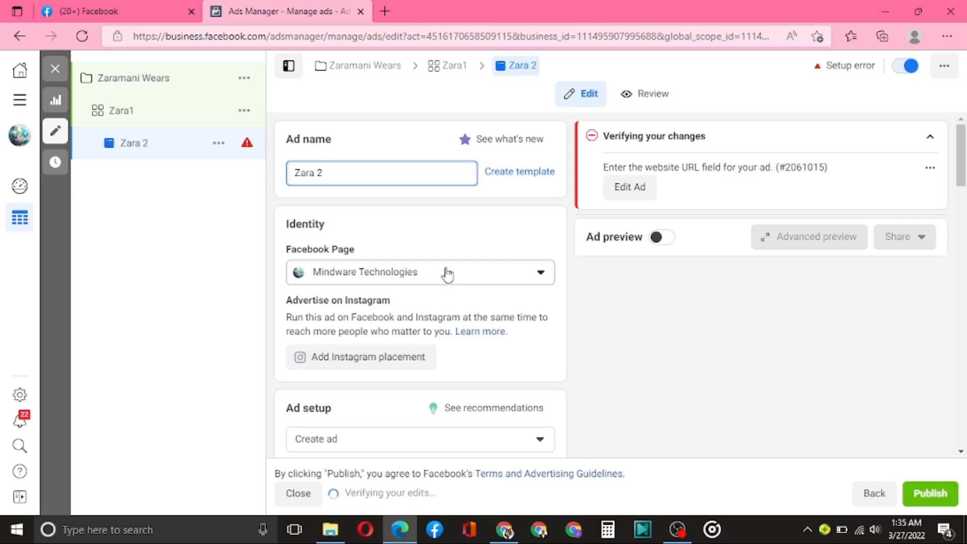
scroll(448, 275, "down", 1)
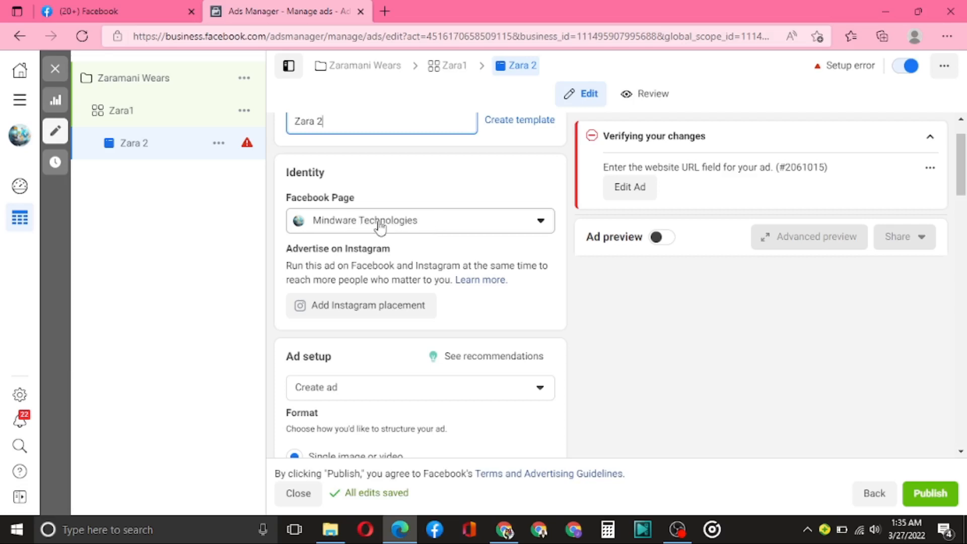
scroll(423, 224, "down", 1)
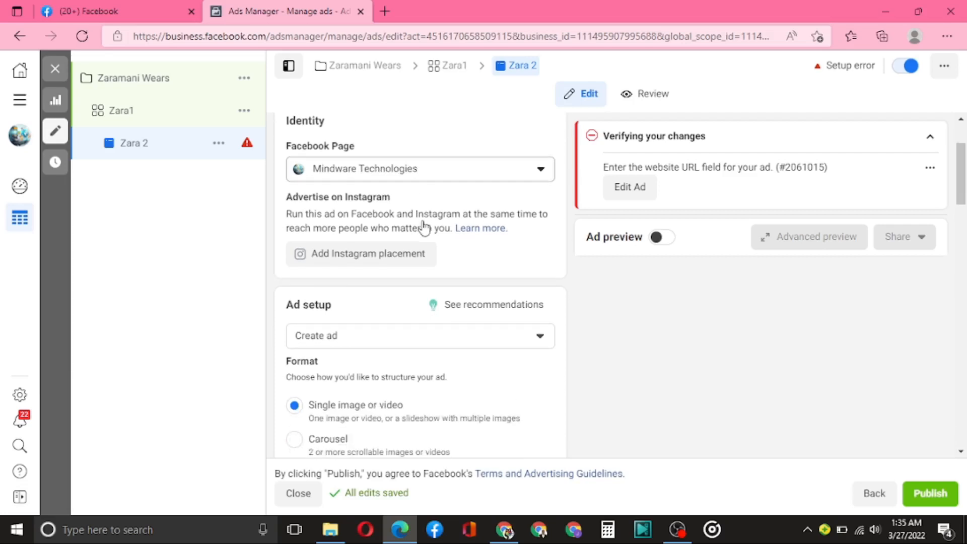
scroll(423, 227, "down", 1)
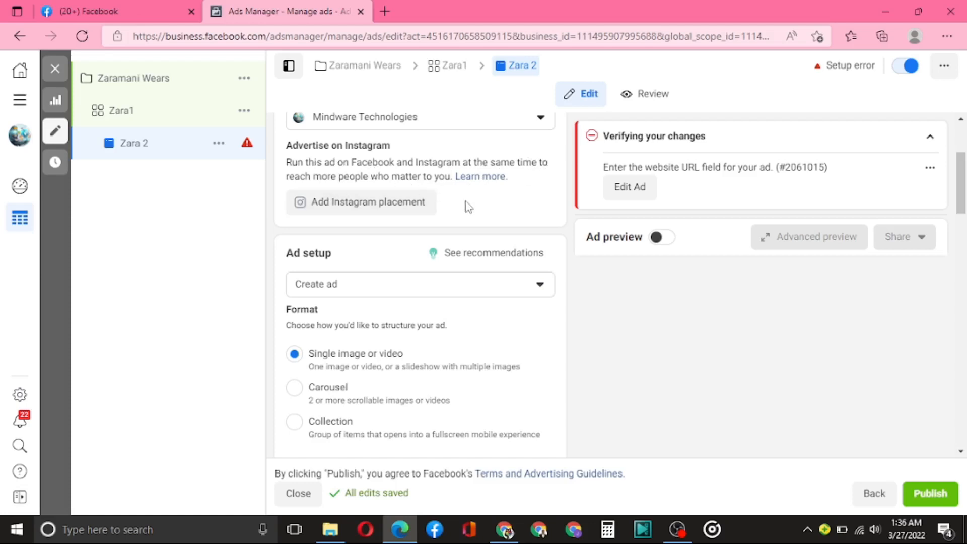
scroll(469, 206, "down", 1)
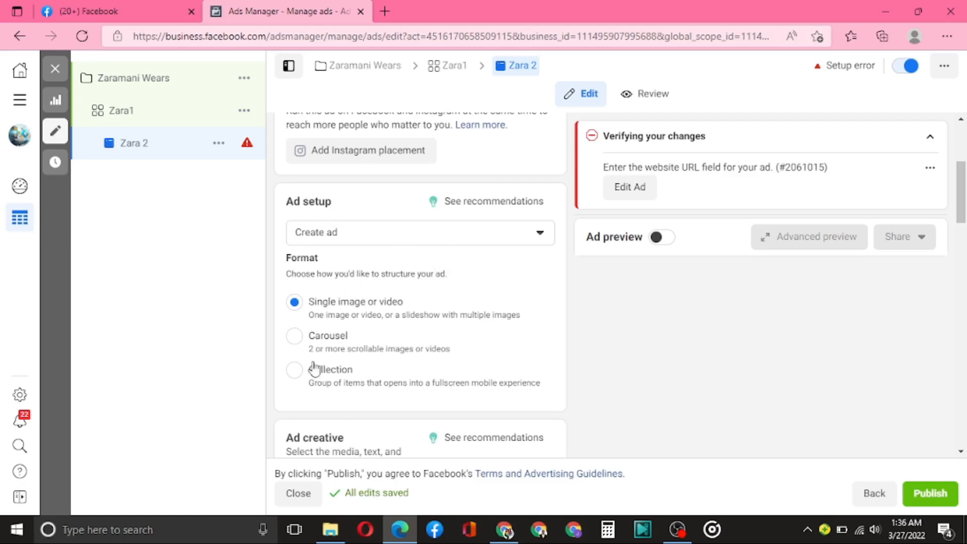
left_click(469, 234)
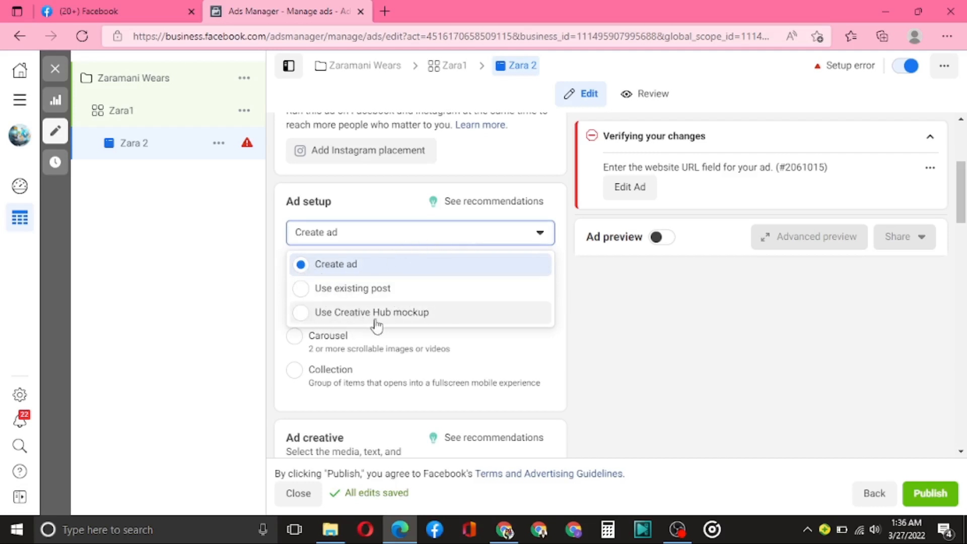
left_click(351, 265)
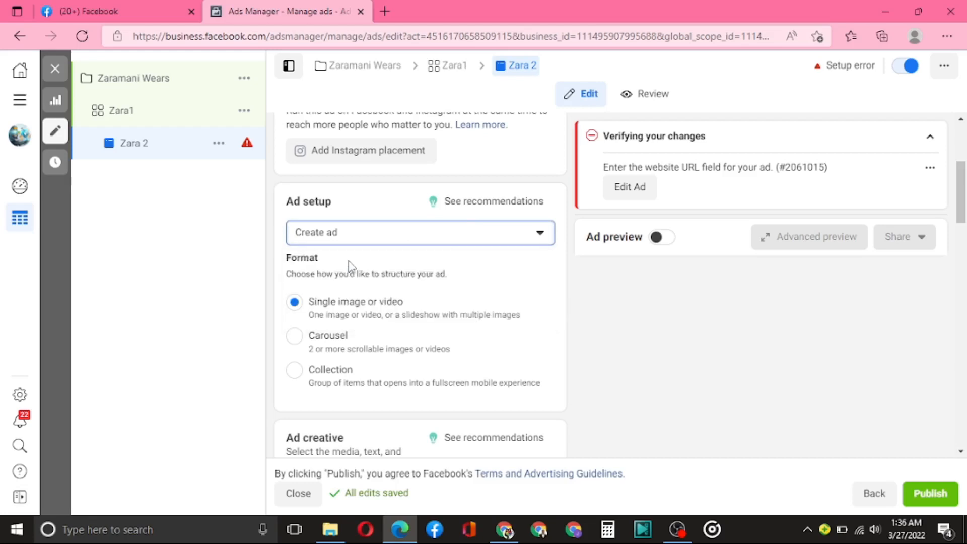
left_click(368, 237)
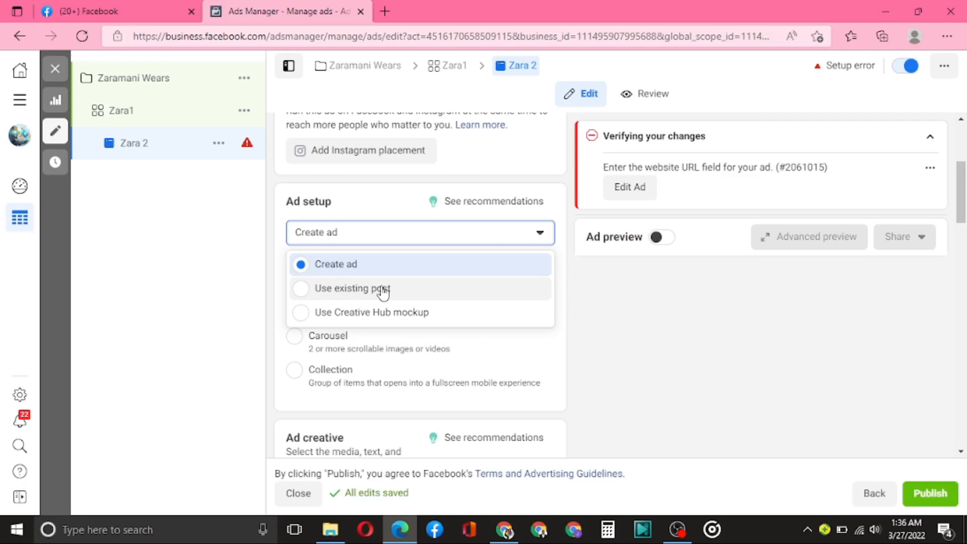
left_click(344, 264)
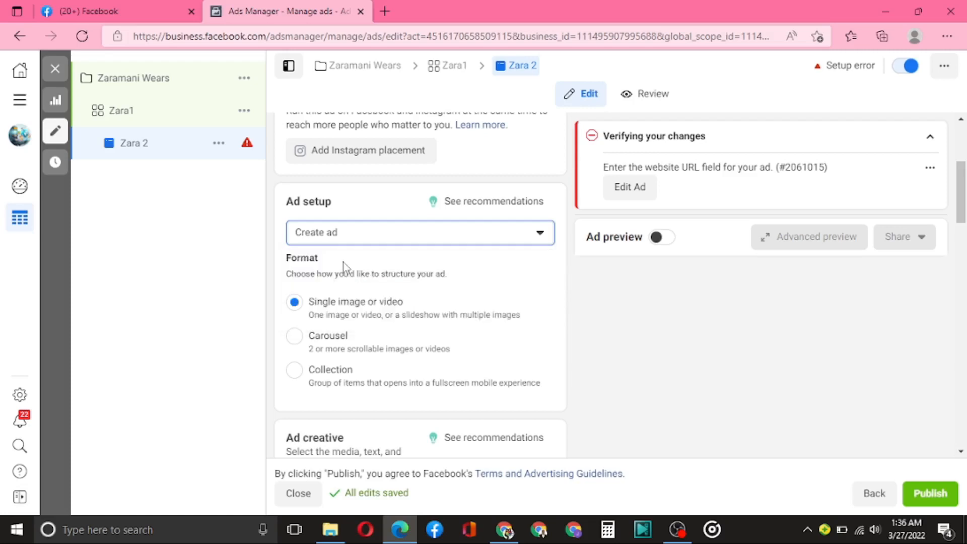
Upload the Pexels photo of red heels and a black handbag as the image for the single-image ad
scroll(439, 241, "down", 2)
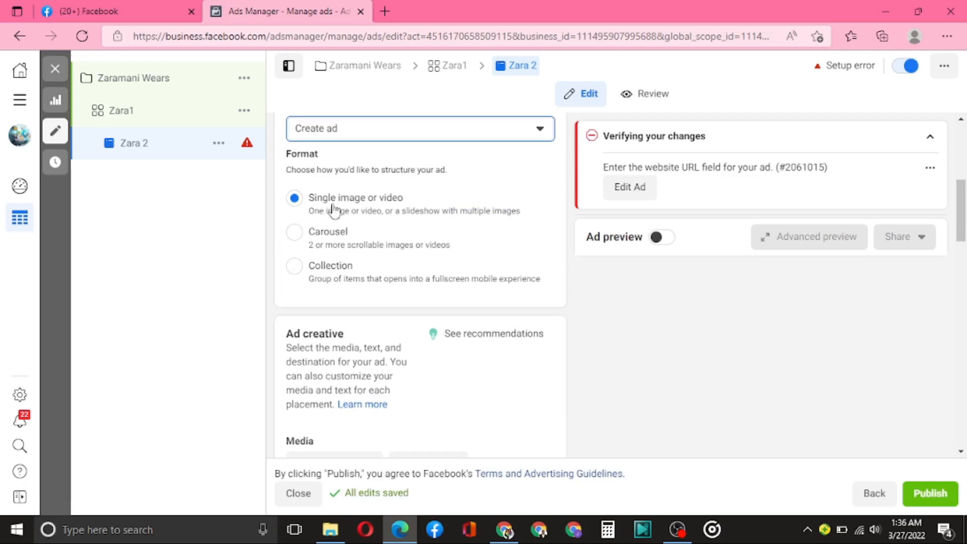
scroll(361, 210, "up", 1)
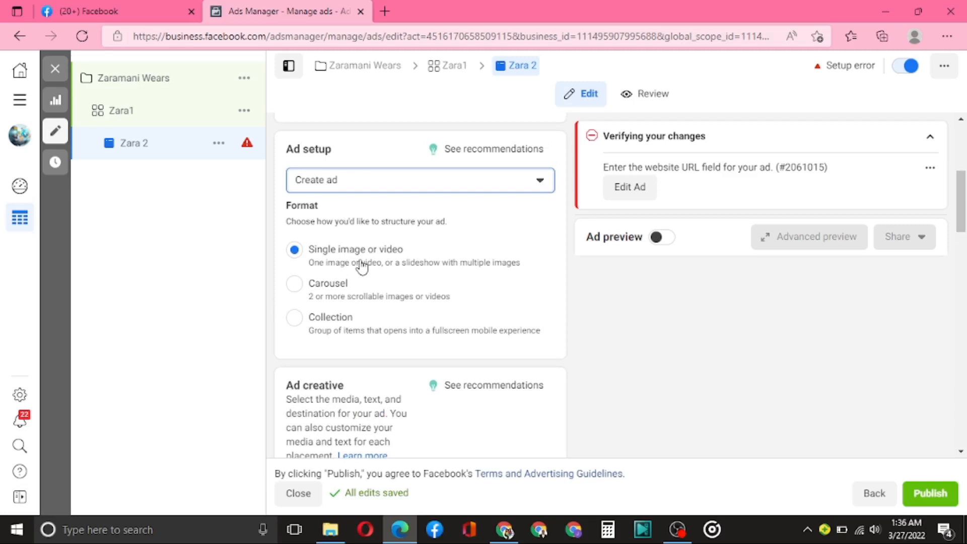
scroll(361, 266, "down", 2)
scroll(360, 264, "up", 1)
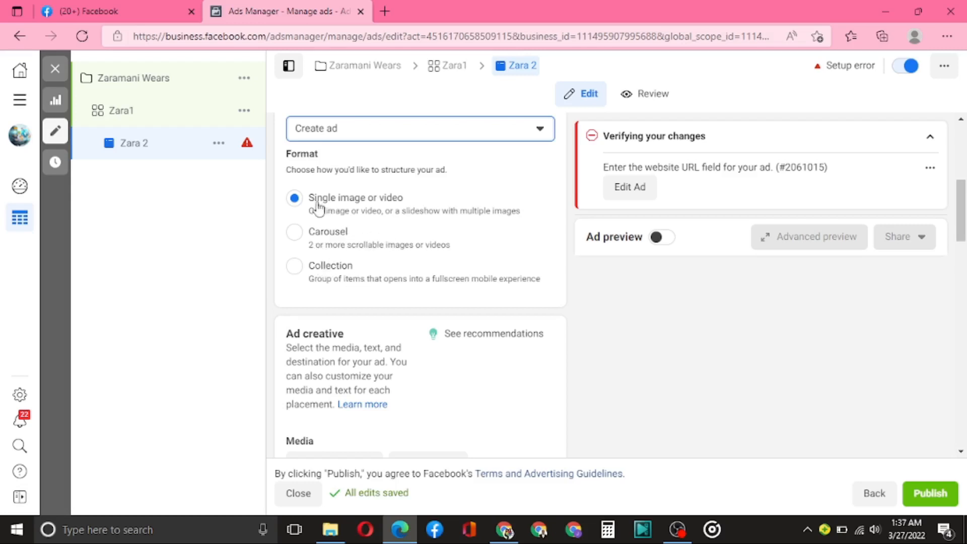
scroll(333, 206, "up", 1)
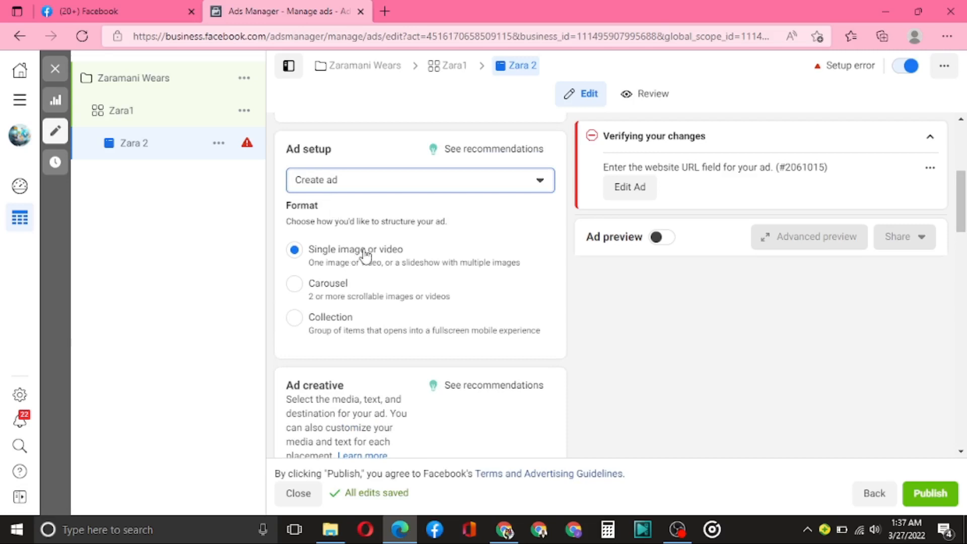
scroll(365, 254, "down", 5)
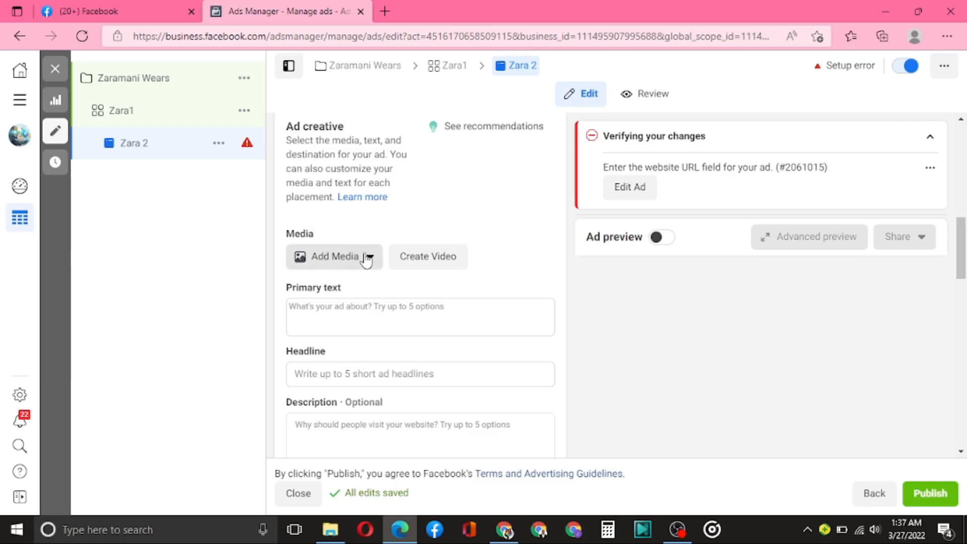
left_click(368, 259)
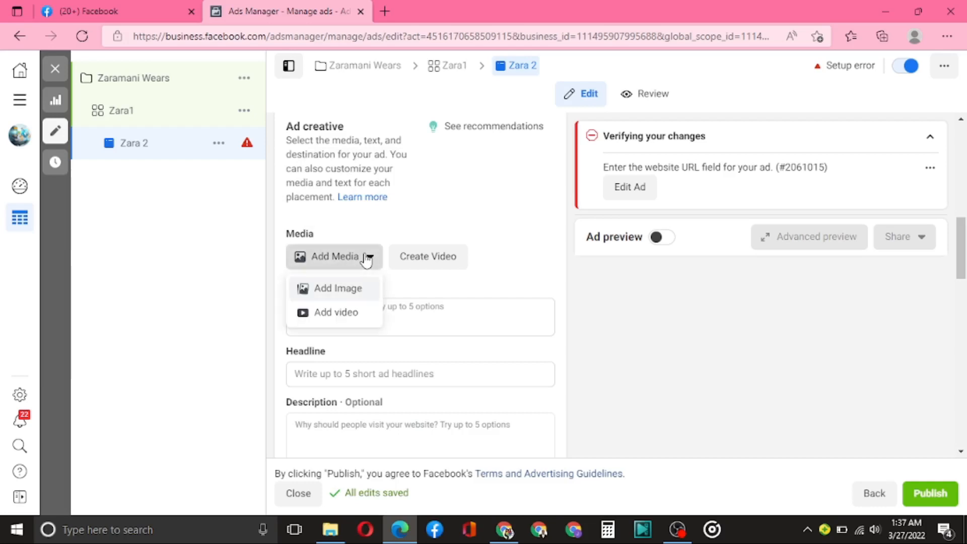
left_click(343, 290)
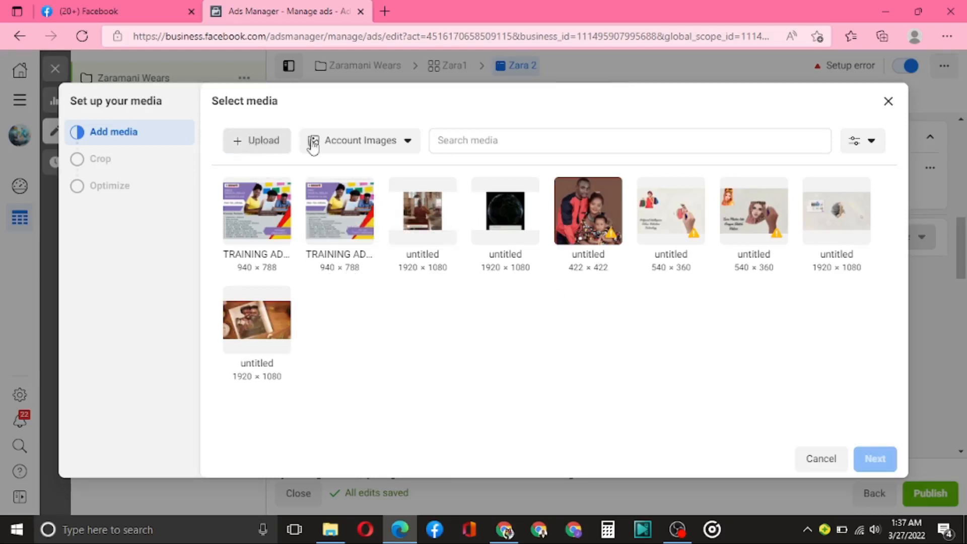
left_click(267, 146)
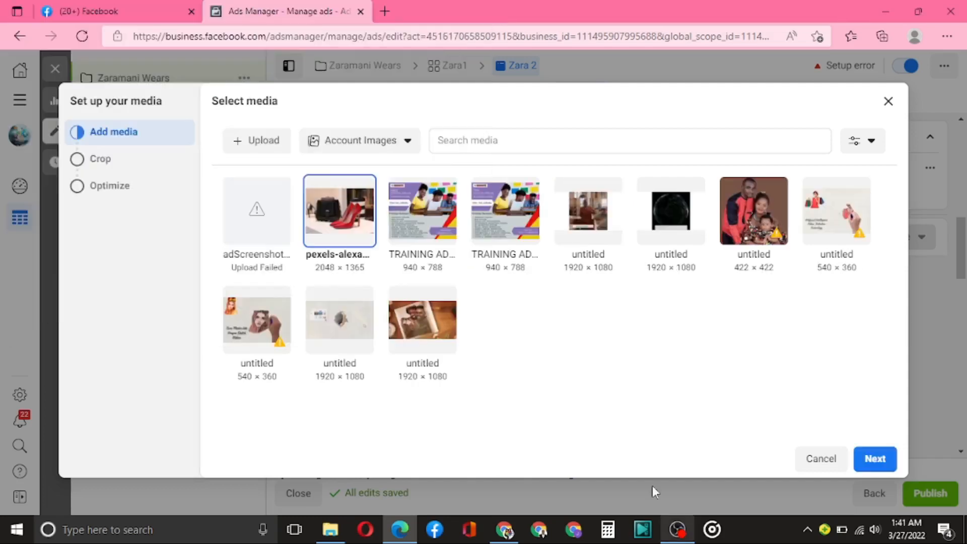
Check the minimum size required for the failed adScreenshot upload and the file's dimensions in Downloads
mouse_move(261, 221)
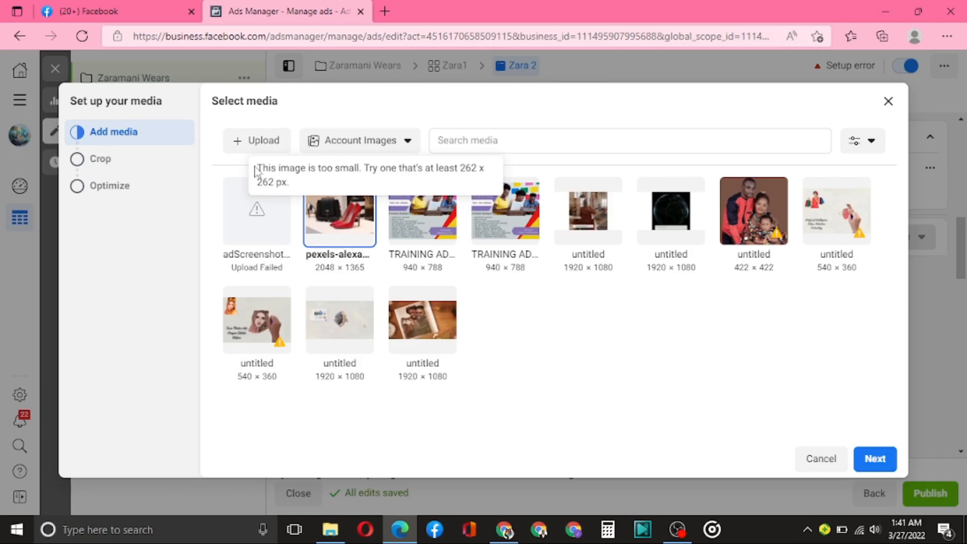
left_click(261, 142)
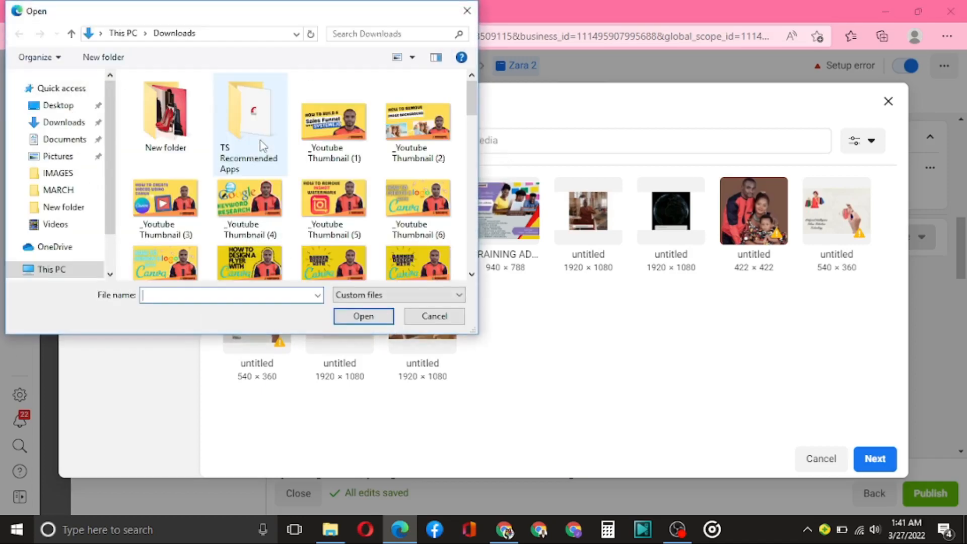
scroll(313, 195, "down", 5)
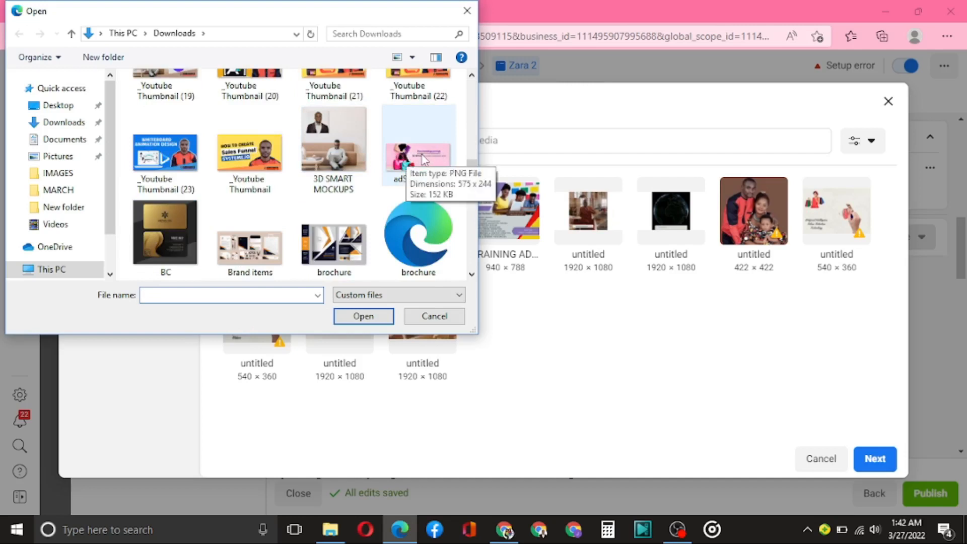
left_click(429, 317)
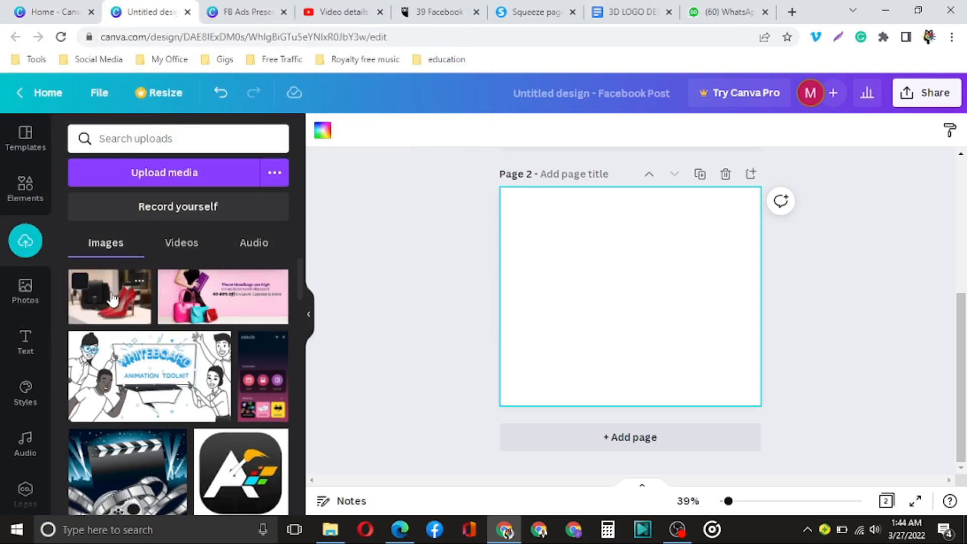
In Canva, place the red heels and handbag photo on page 2 and fill the whole page with it using a single-cell grid
left_click(124, 297)
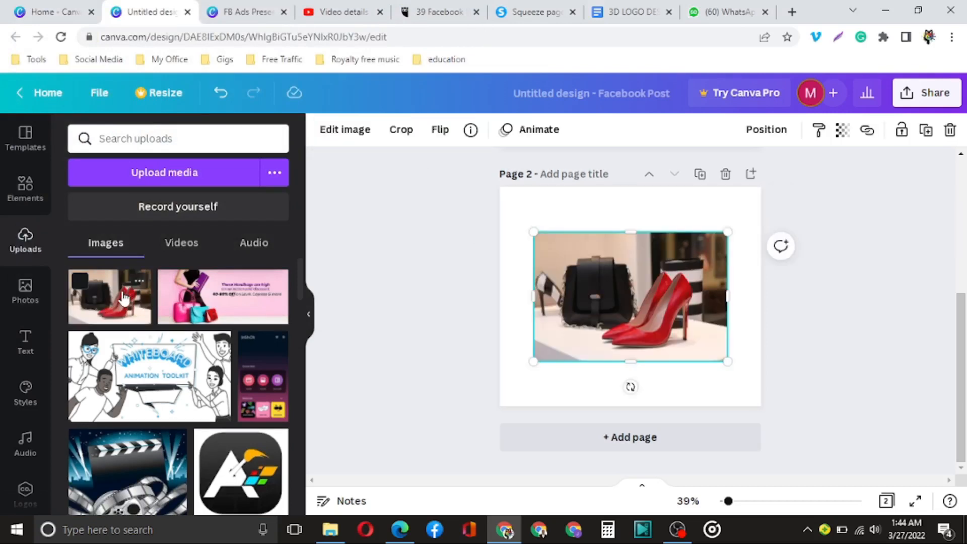
left_click(25, 189)
left_click(97, 471)
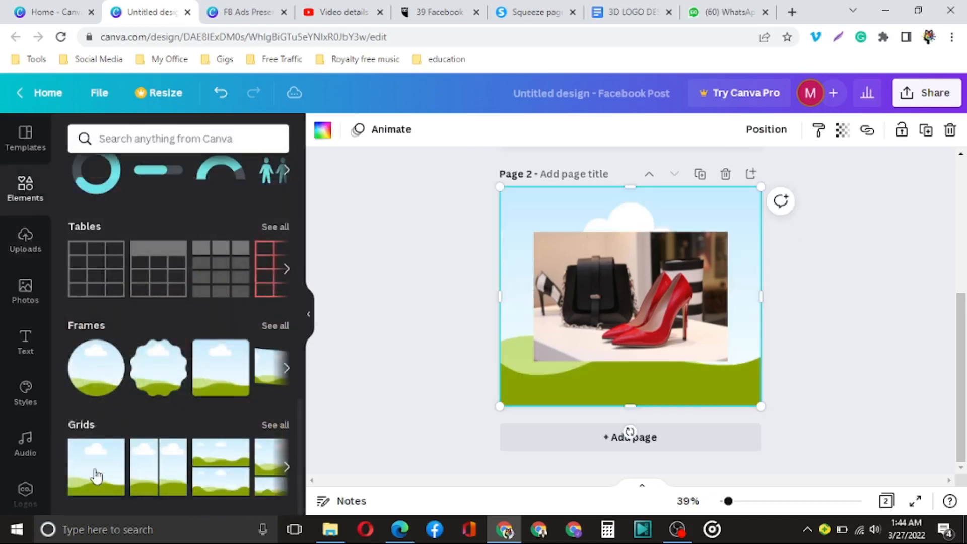
left_click_drag(598, 309, 596, 306)
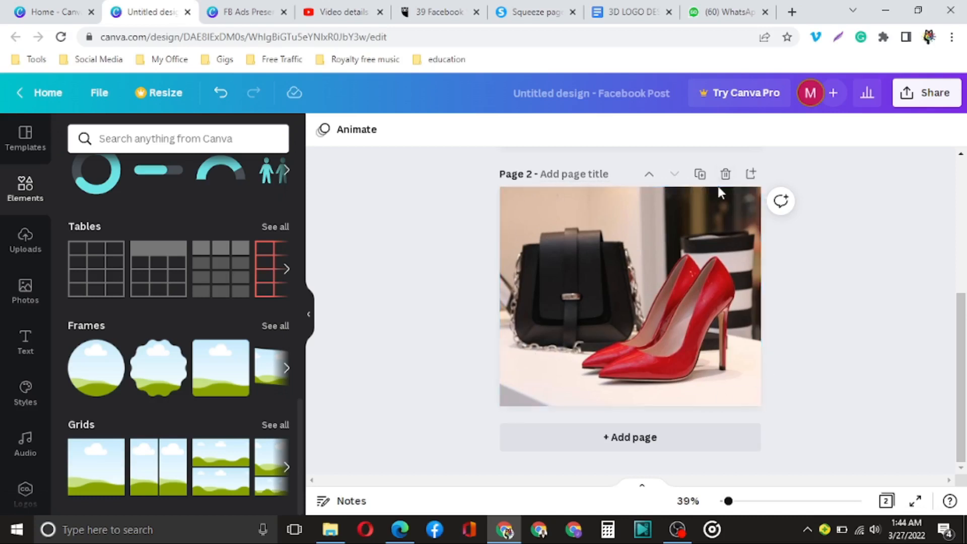
Rename the untitled Facebook Post design as zara2
left_click(575, 95)
key("BackSpace")
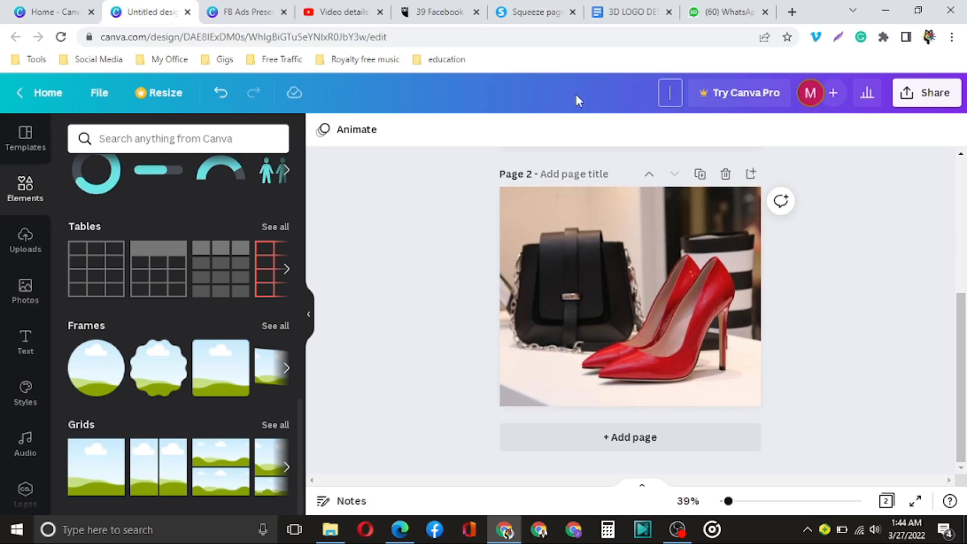
type("zara2")
Download only page 2 of the zara2 design as a PNG
left_click(929, 93)
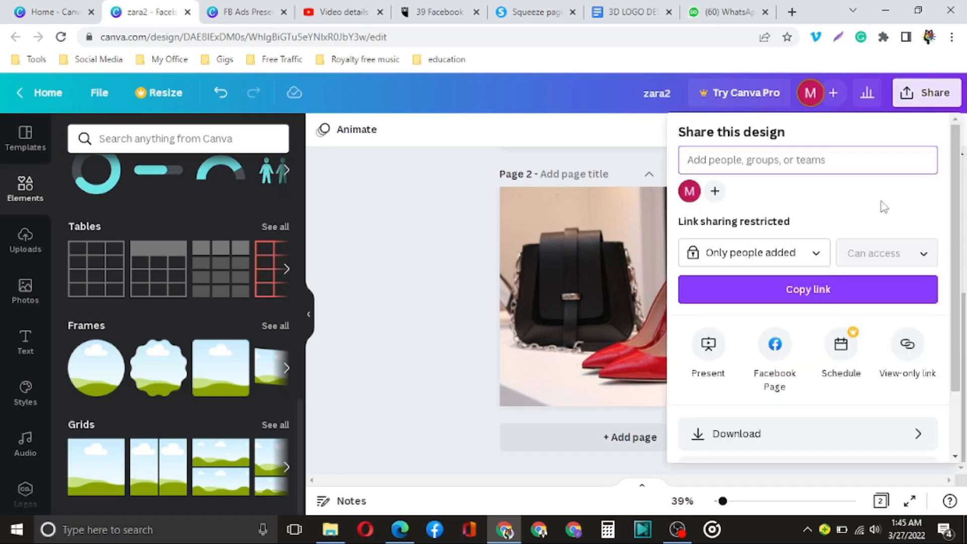
scroll(857, 275, "down", 2)
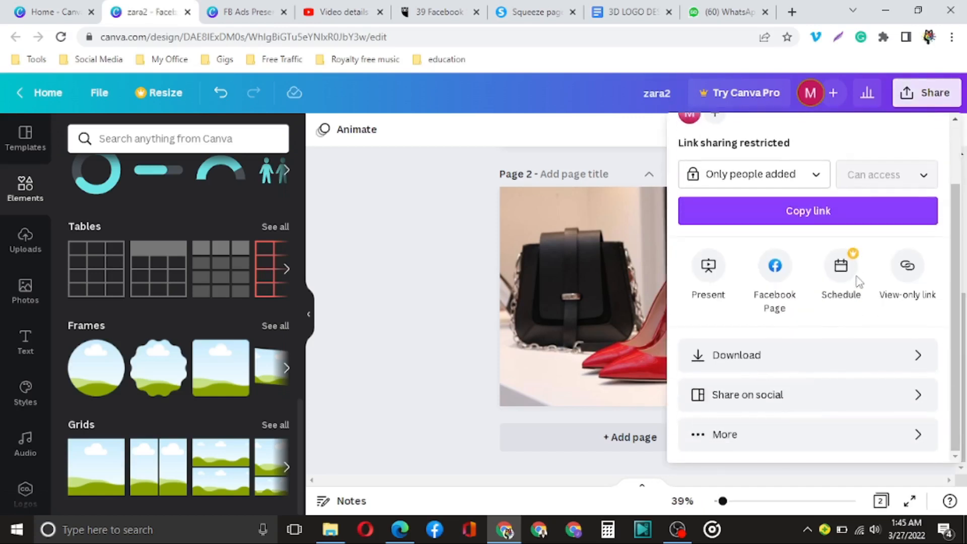
left_click(843, 352)
scroll(848, 212, "down", 2)
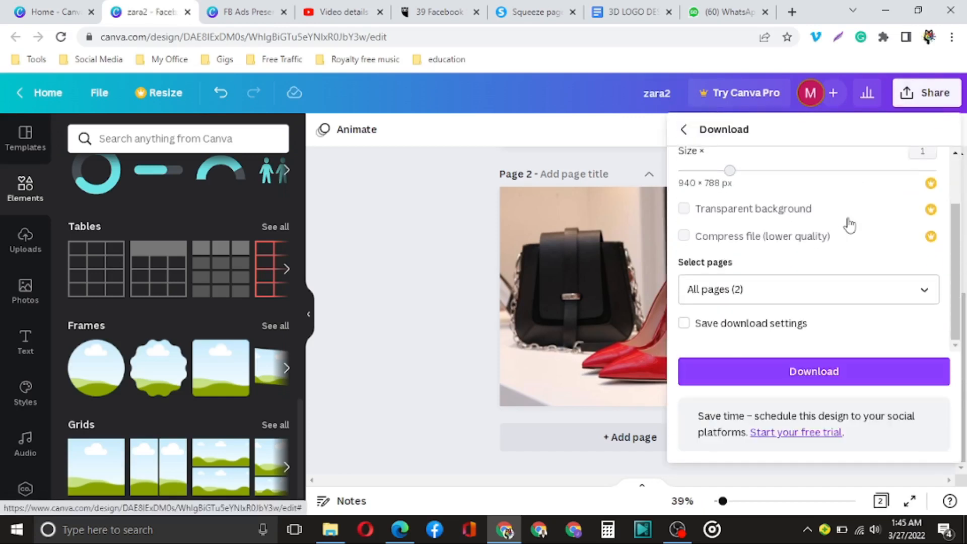
left_click(919, 291)
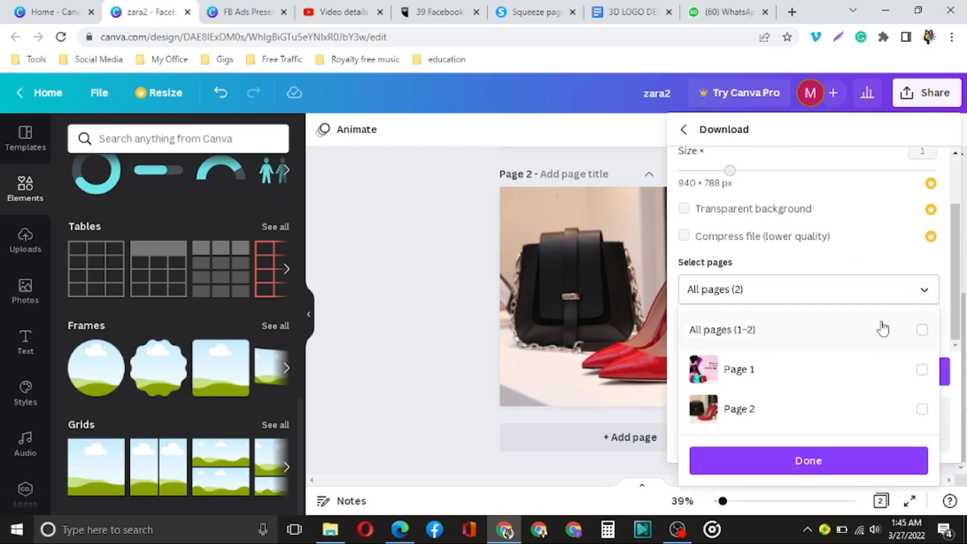
left_click(921, 409)
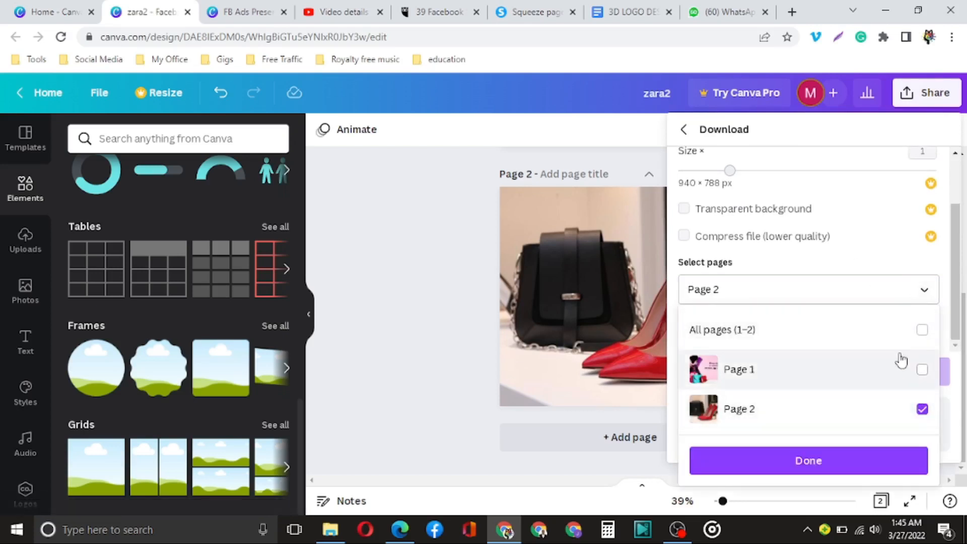
left_click(837, 460)
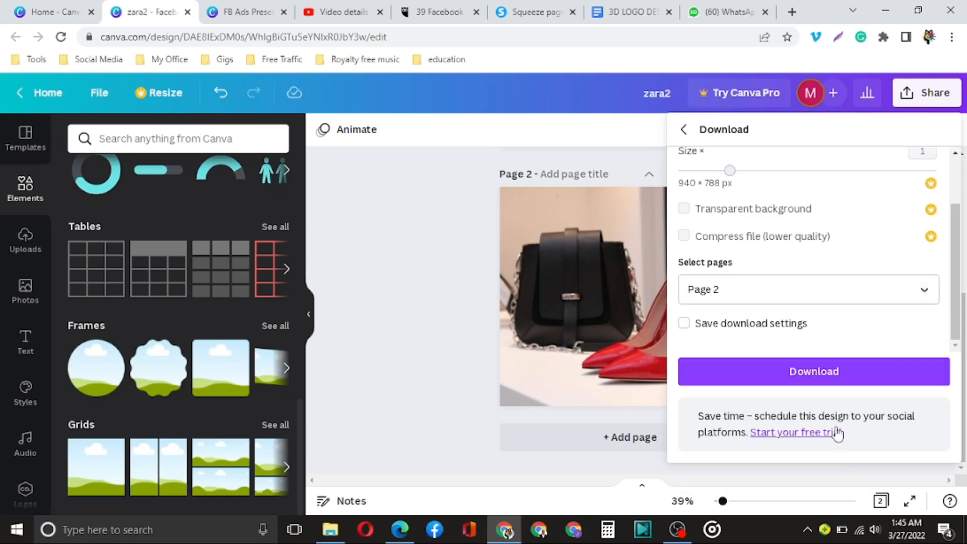
left_click(826, 376)
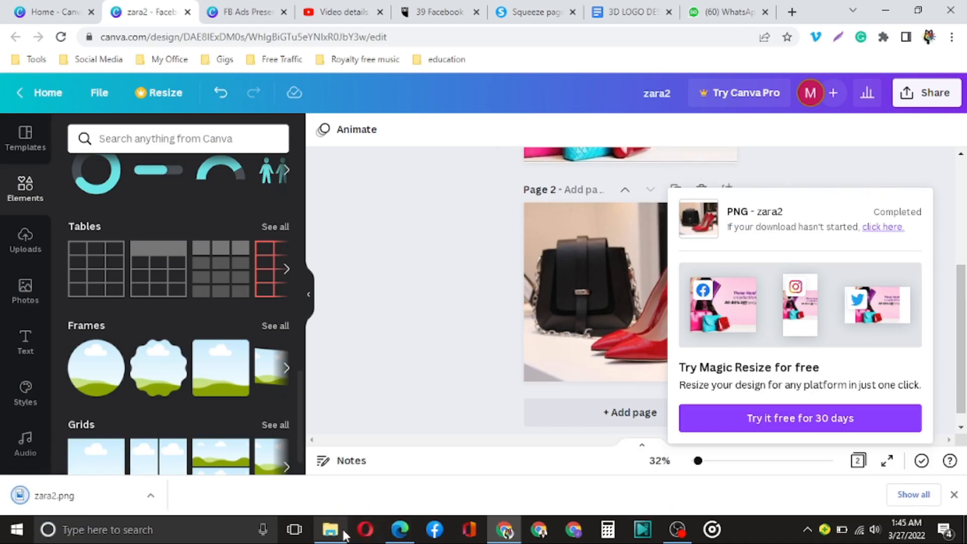
Switch to Ads Manager and upload zara2 from Downloads as the Zara 2 ad's image
left_click(398, 530)
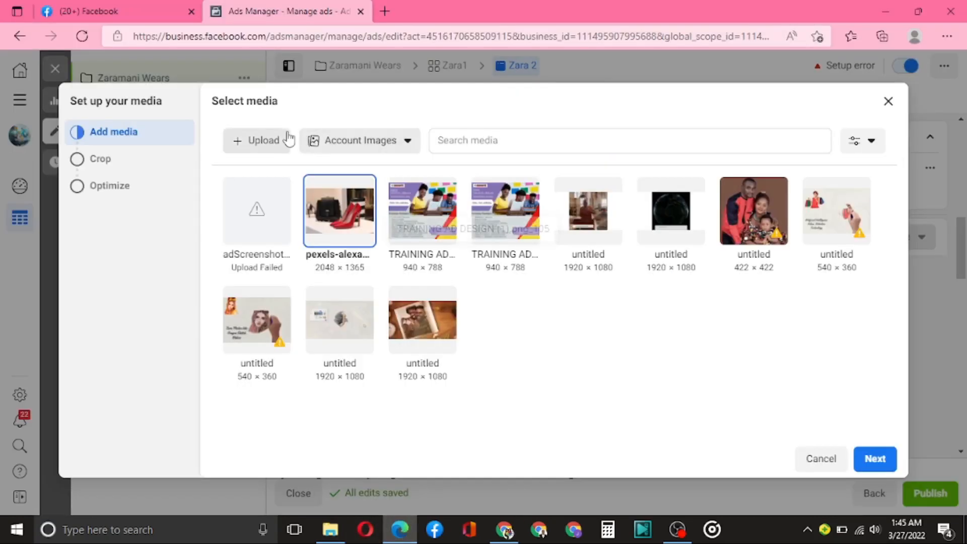
left_click(262, 141)
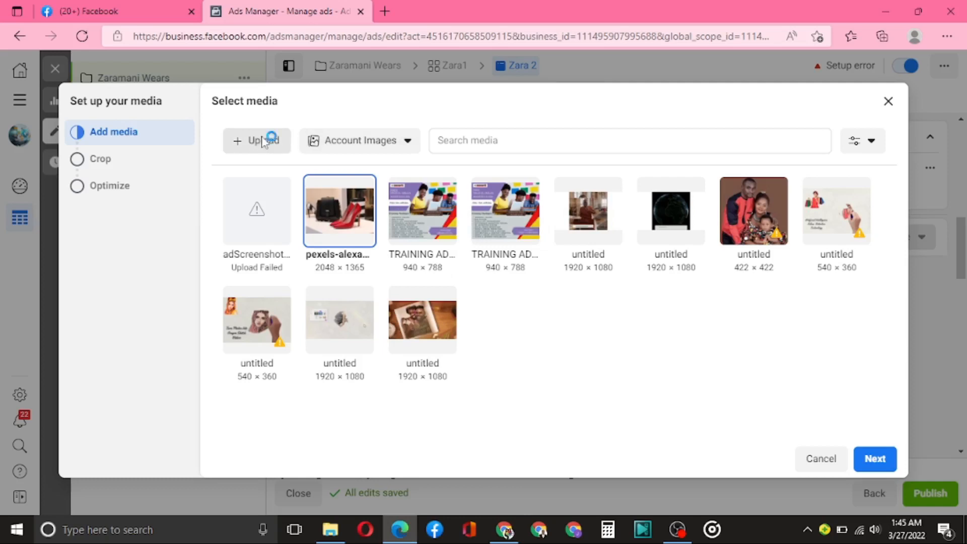
scroll(267, 141, "down", 5)
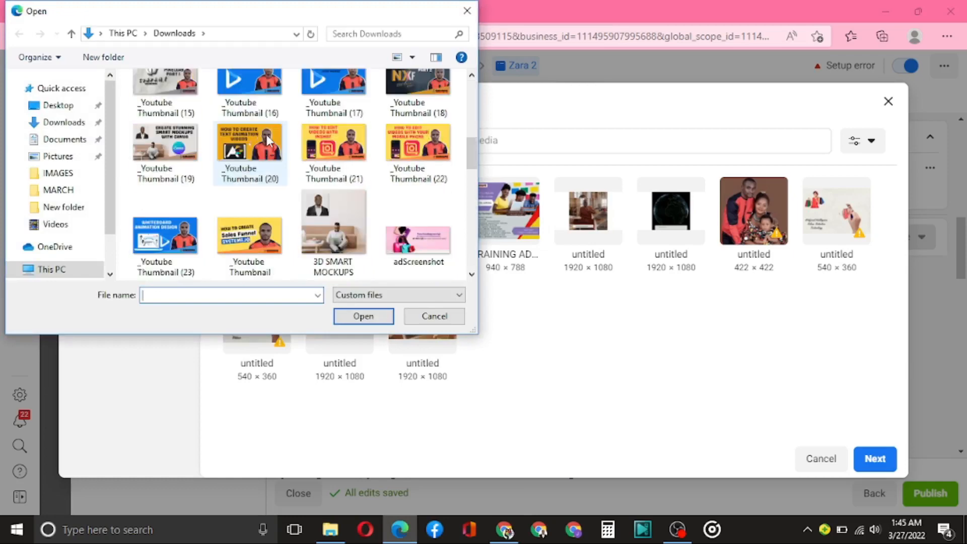
scroll(268, 141, "down", 10)
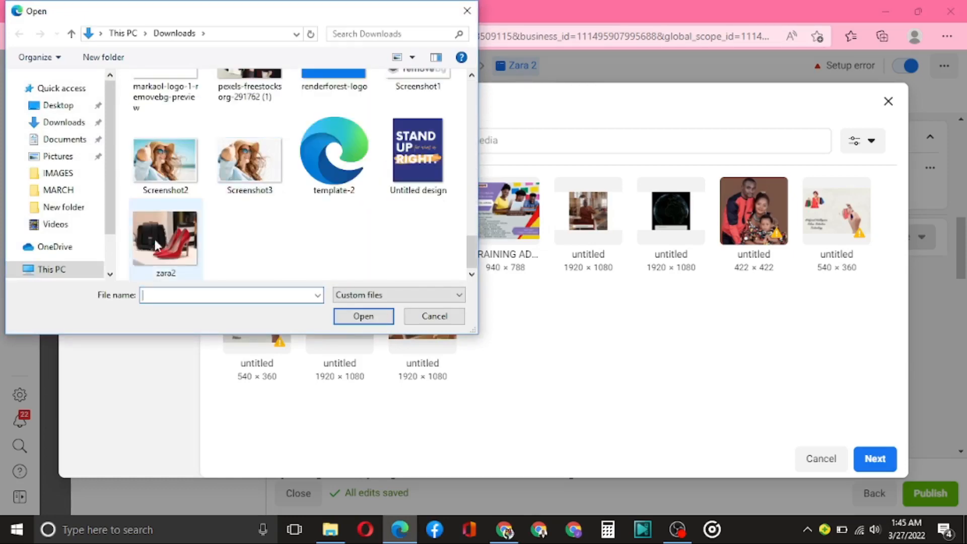
double_click(171, 231)
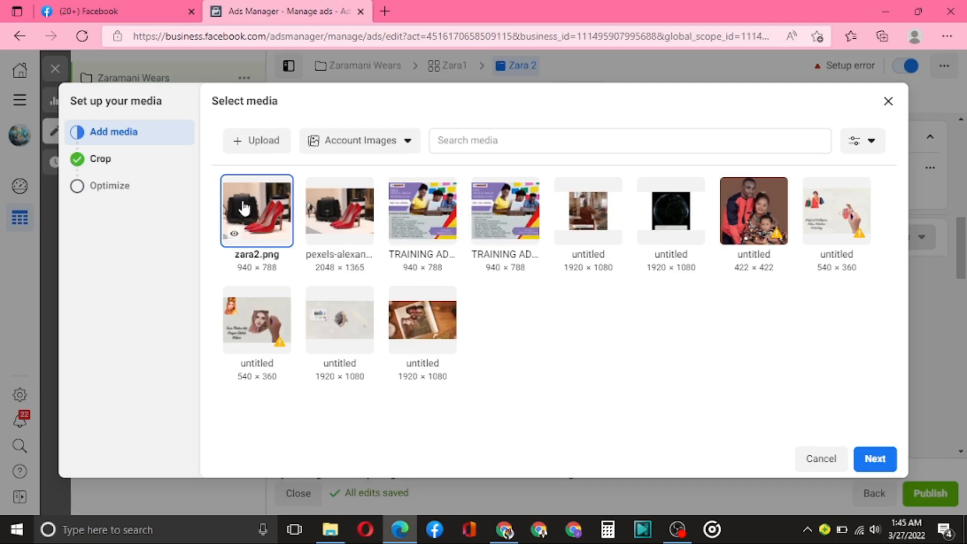
Accept the recommended placement crops for zara2.png and finish the media setup with enhancements allowed
left_click(876, 459)
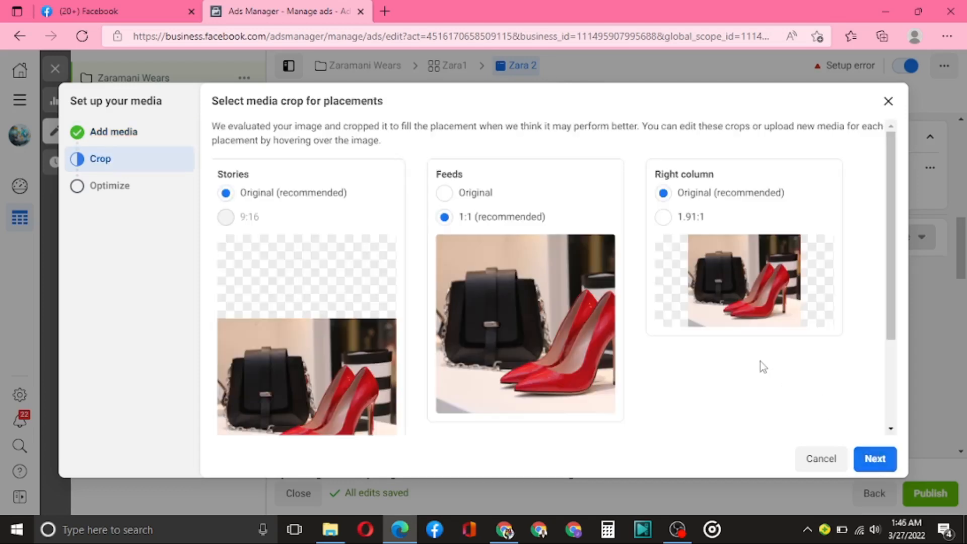
mouse_move(537, 316)
left_click(875, 459)
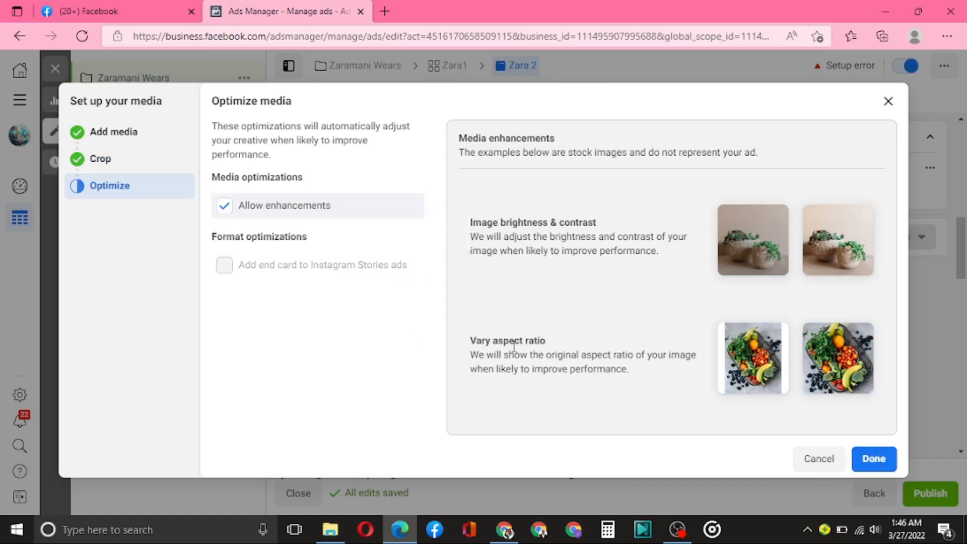
left_click(874, 460)
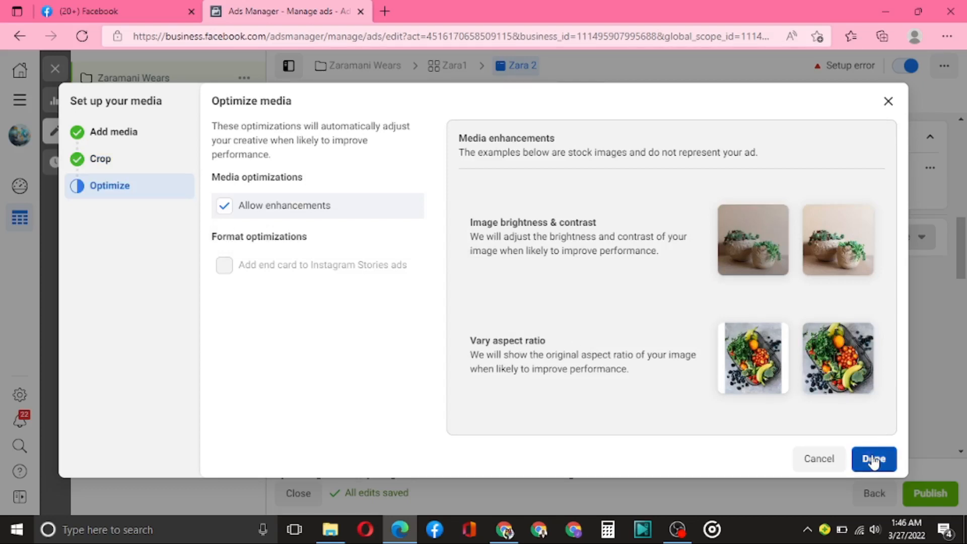
left_click(872, 459)
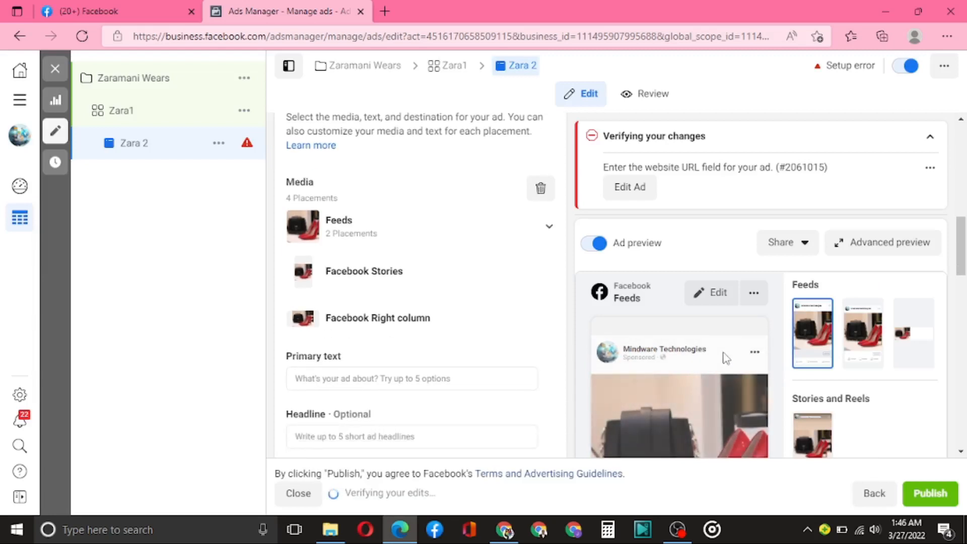
Review the Zara 2 ad's text, call to action, destination, languages and tracking sections alongside the feed preview
scroll(585, 344, "down", 2)
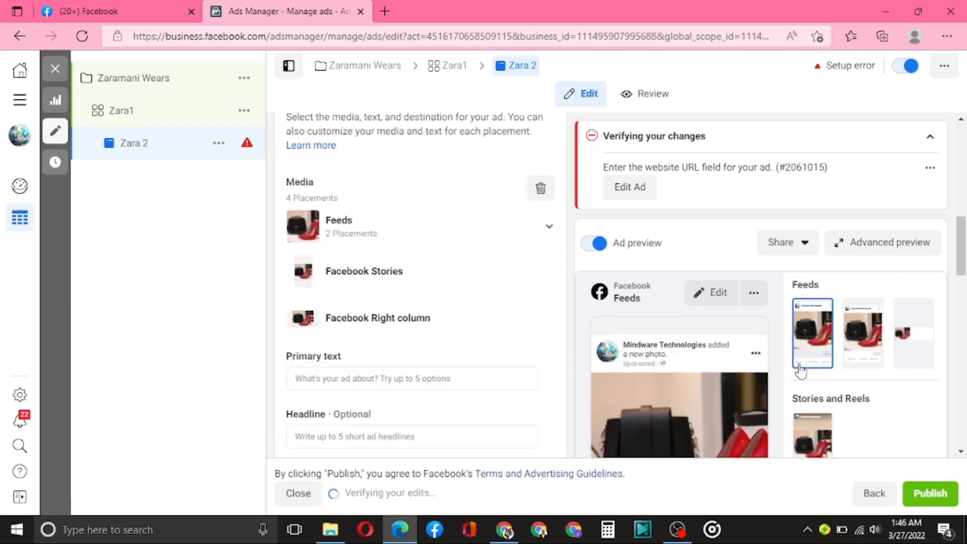
left_click(961, 451)
left_click(961, 453)
left_click(961, 453)
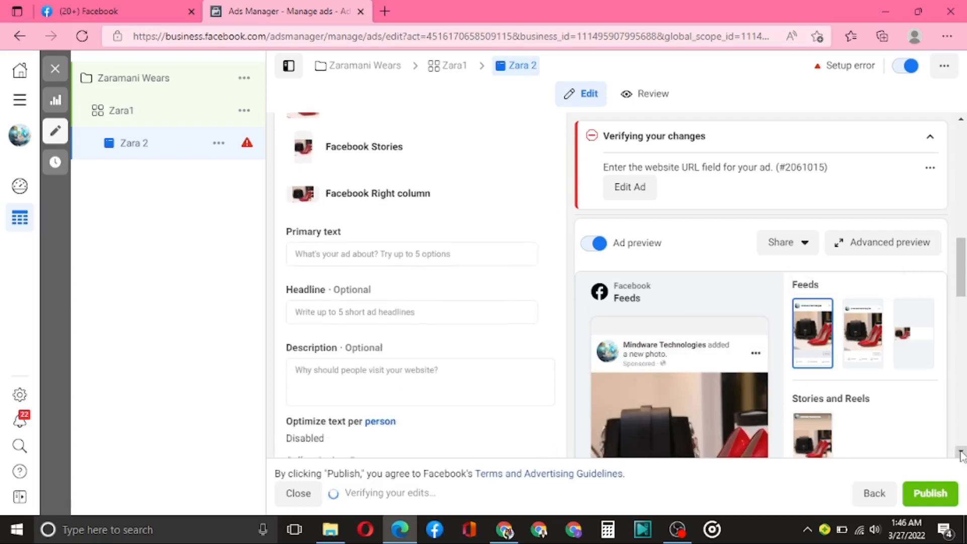
left_click(962, 453)
left_click(962, 453)
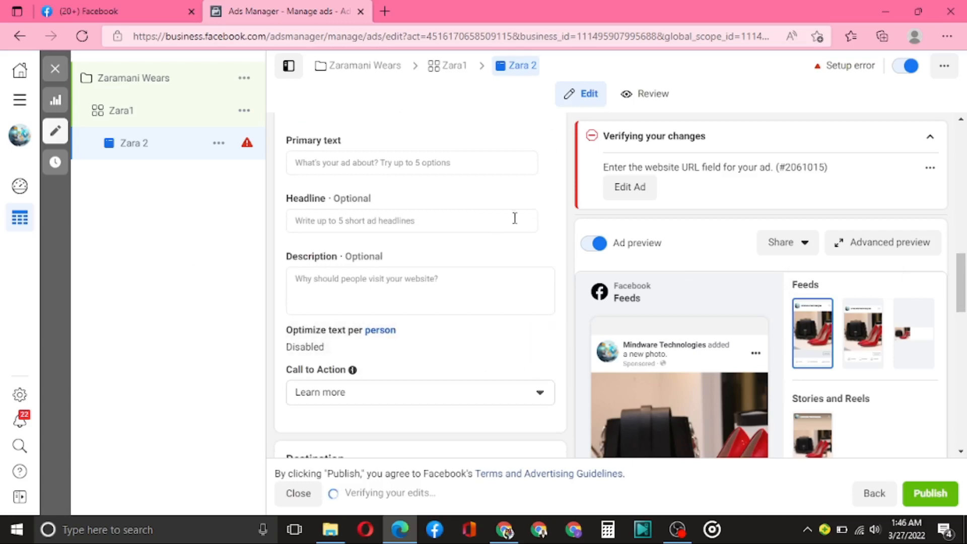
scroll(514, 218, "down", 10)
scroll(686, 181, "down", 5)
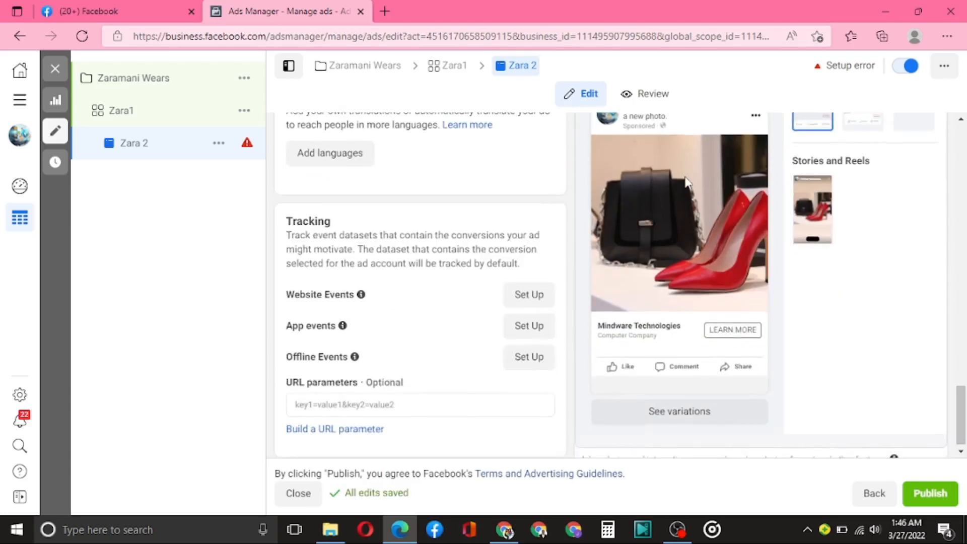
scroll(686, 181, "down", 1)
scroll(686, 181, "up", 1)
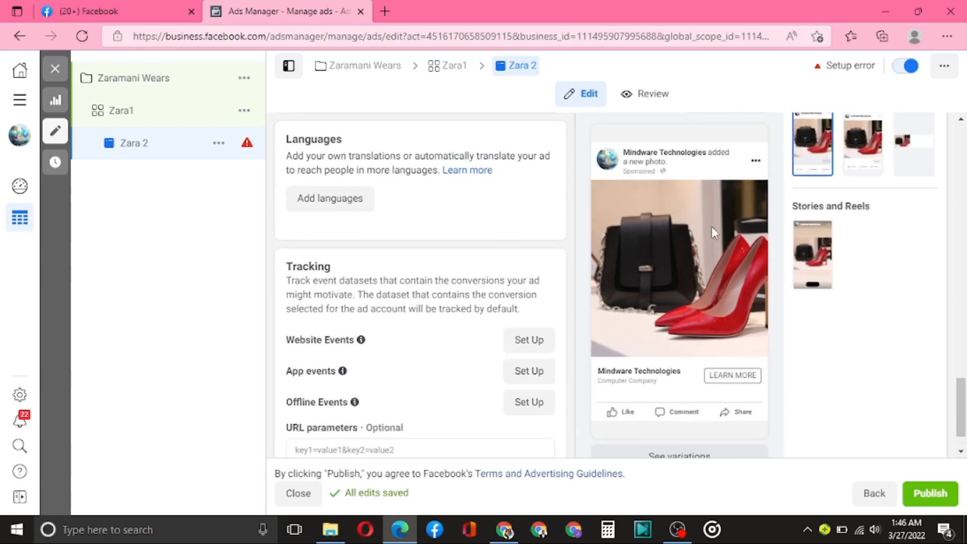
scroll(398, 242, "up", 10)
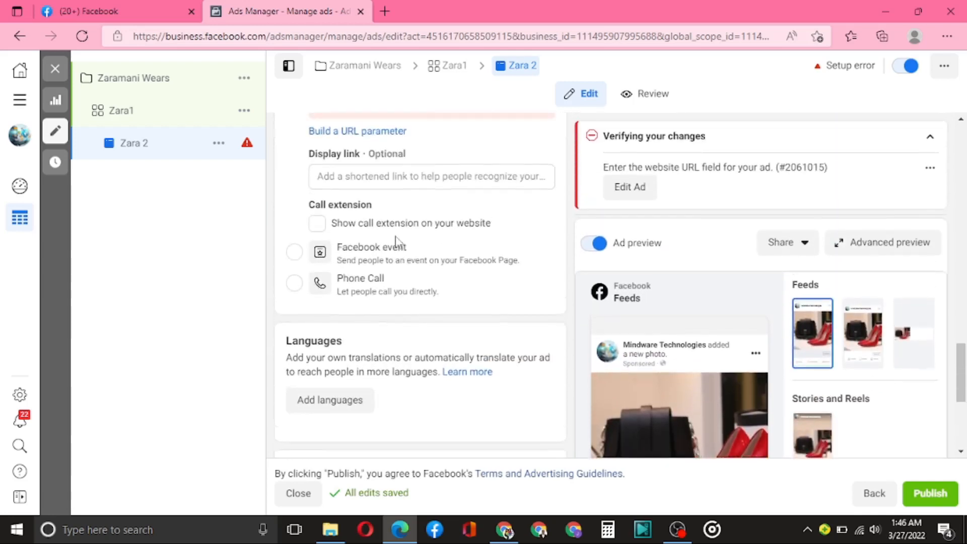
scroll(398, 242, "up", 5)
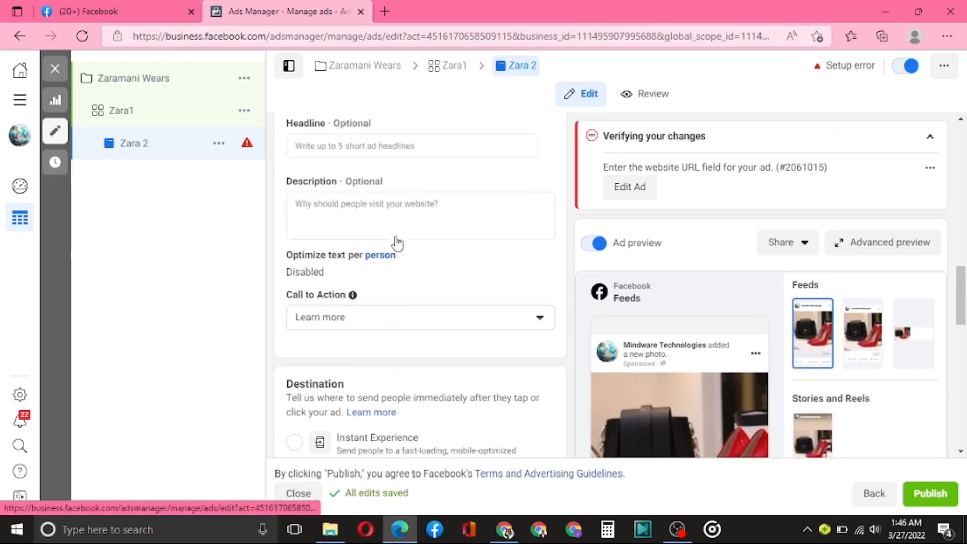
scroll(398, 242, "down", 1)
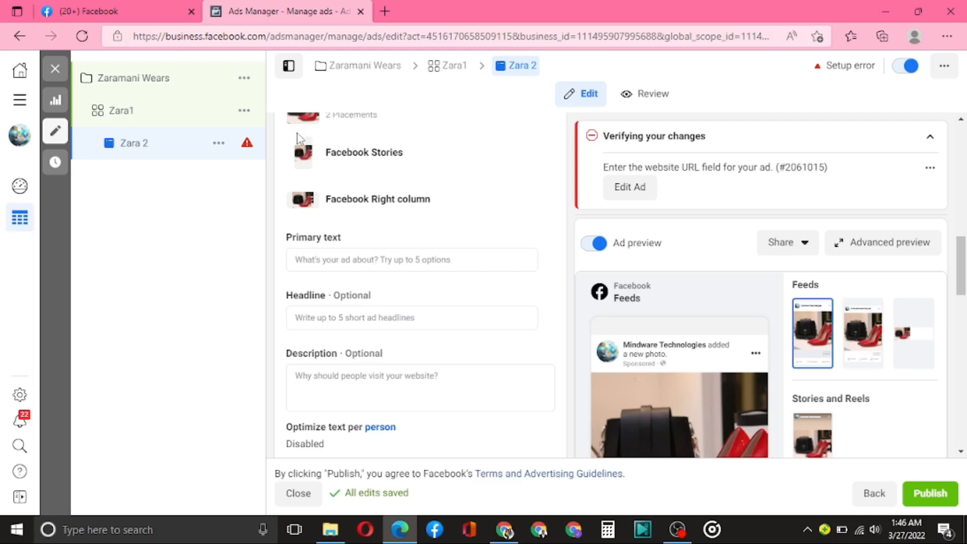
Examine the Shutterstock sponsored post in the Facebook feed as an ad example and return to the Zara 2 ad
left_click(88, 11)
scroll(538, 328, "down", 10)
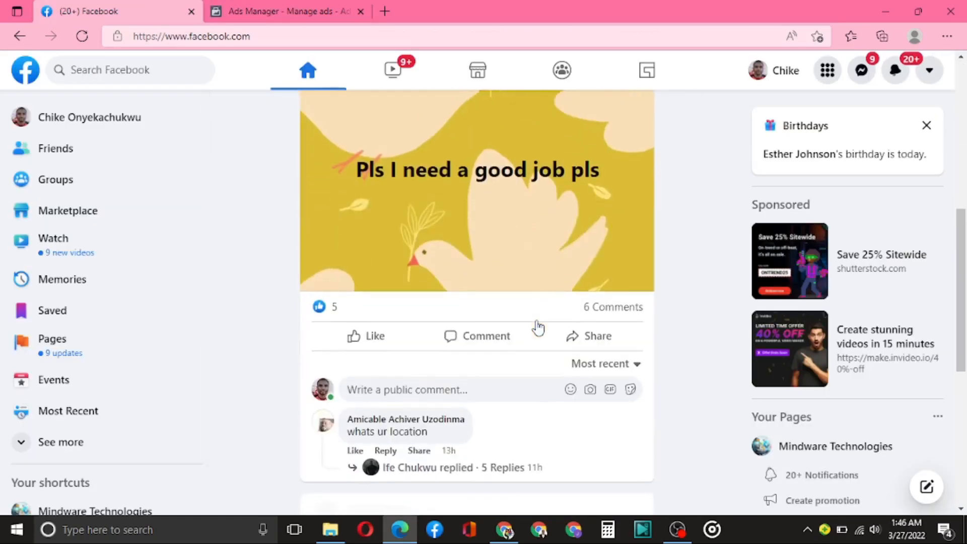
scroll(537, 326, "down", 9)
scroll(498, 282, "up", 4)
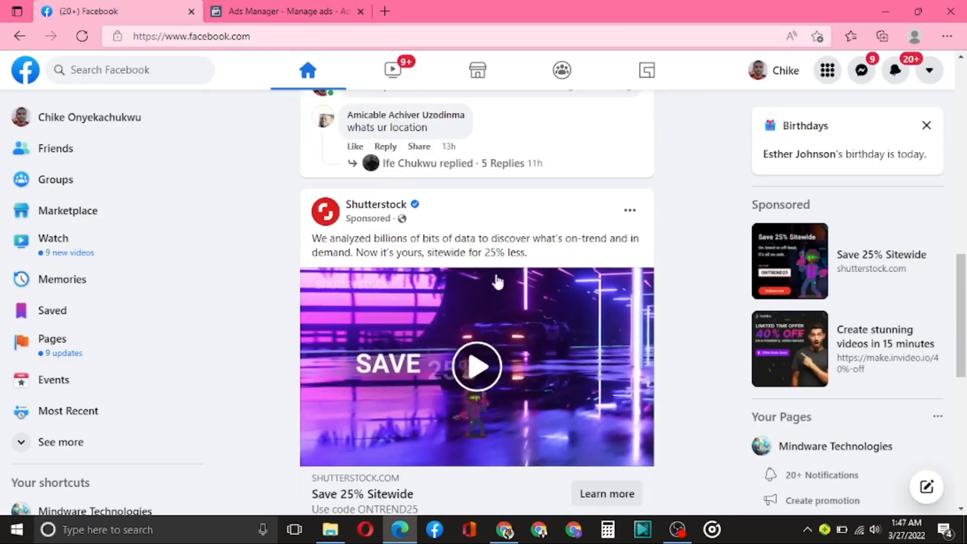
left_click(335, 6)
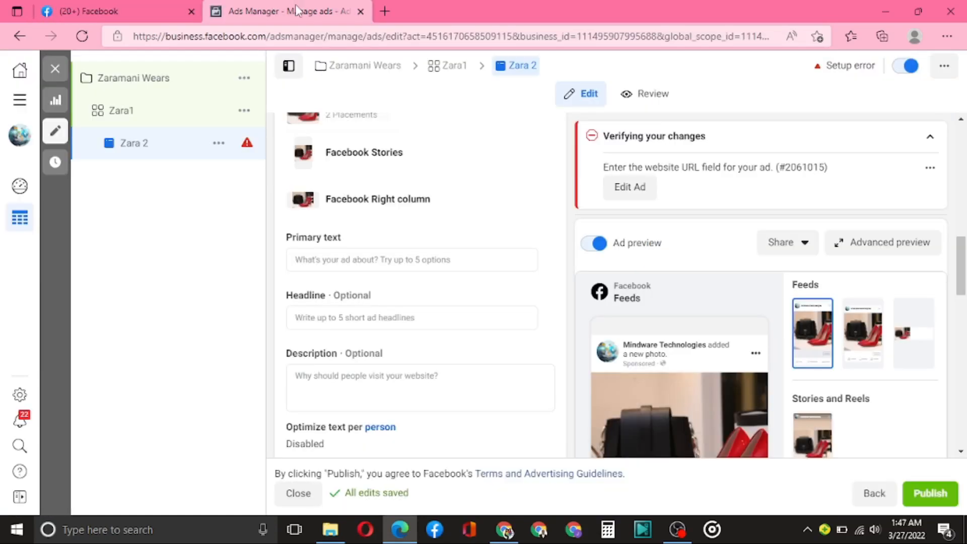
Enter the Zara 2 ad's primary text as "Unleash the primadora in you with this exquisites bags and shoes just arrived!"
left_click(341, 261)
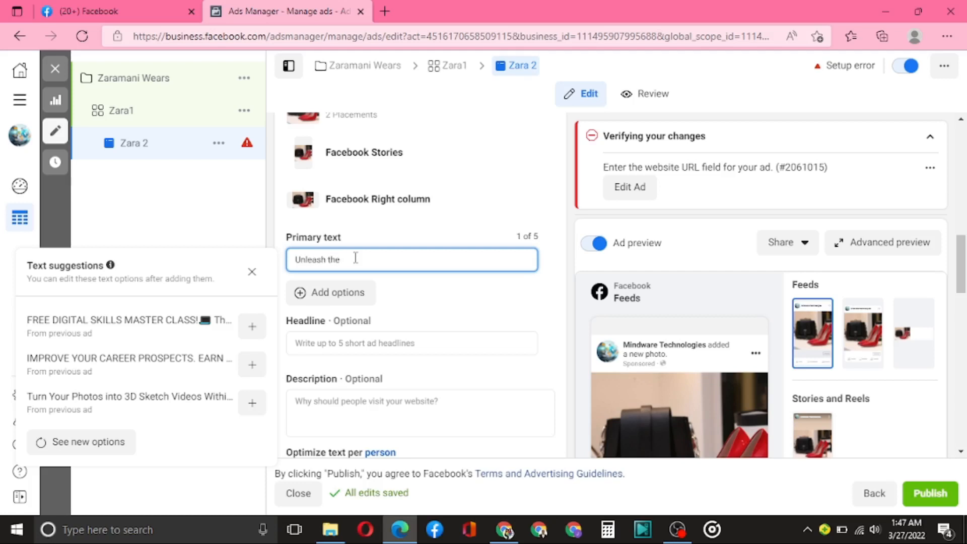
type("primad")
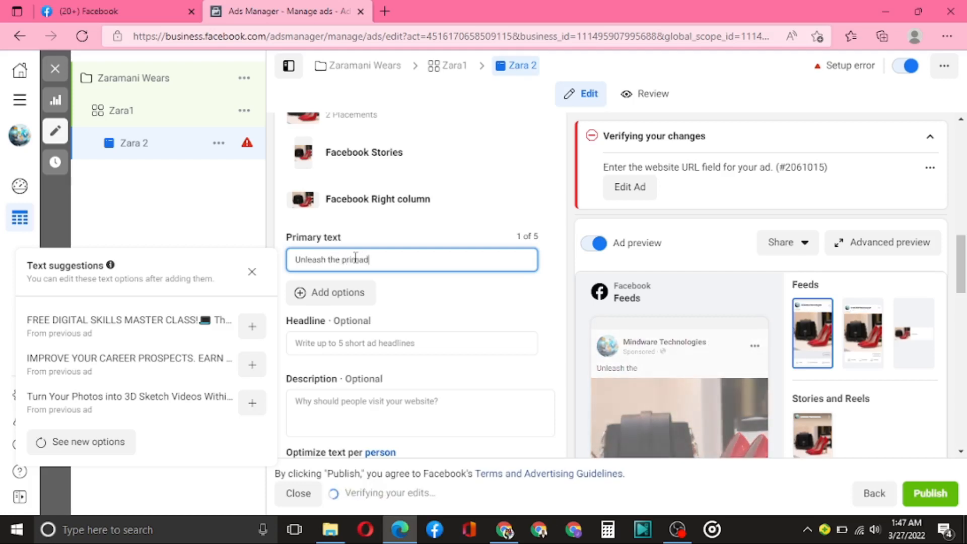
type("ora")
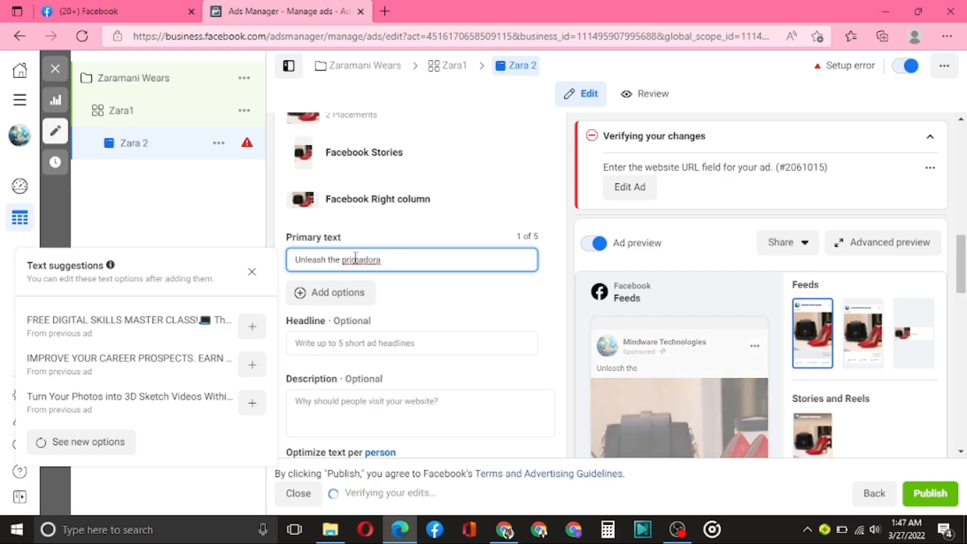
type(" in you wi")
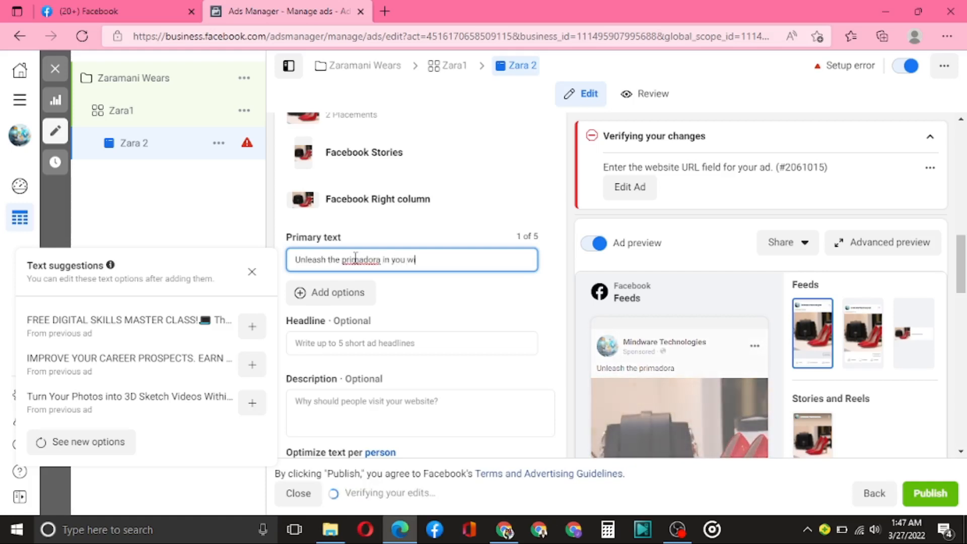
type("th")
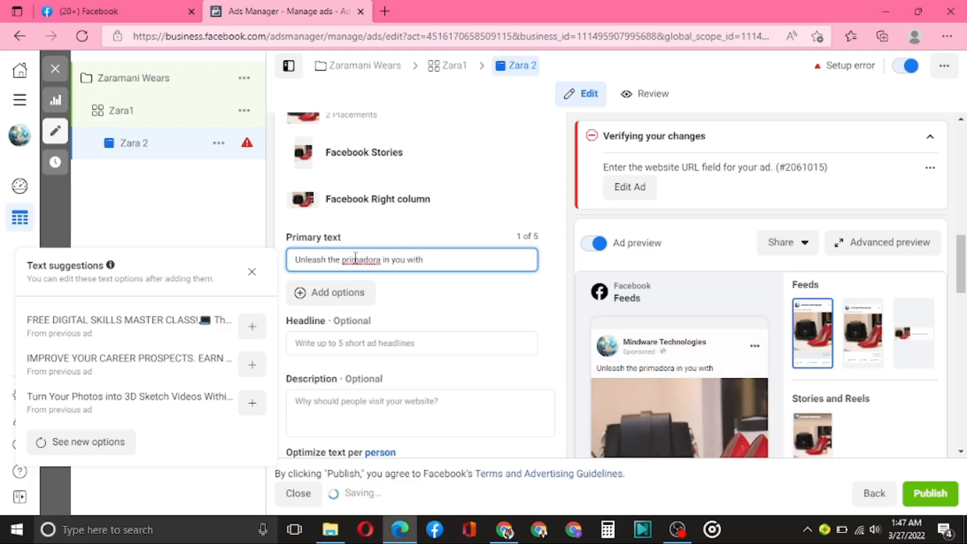
type(" this")
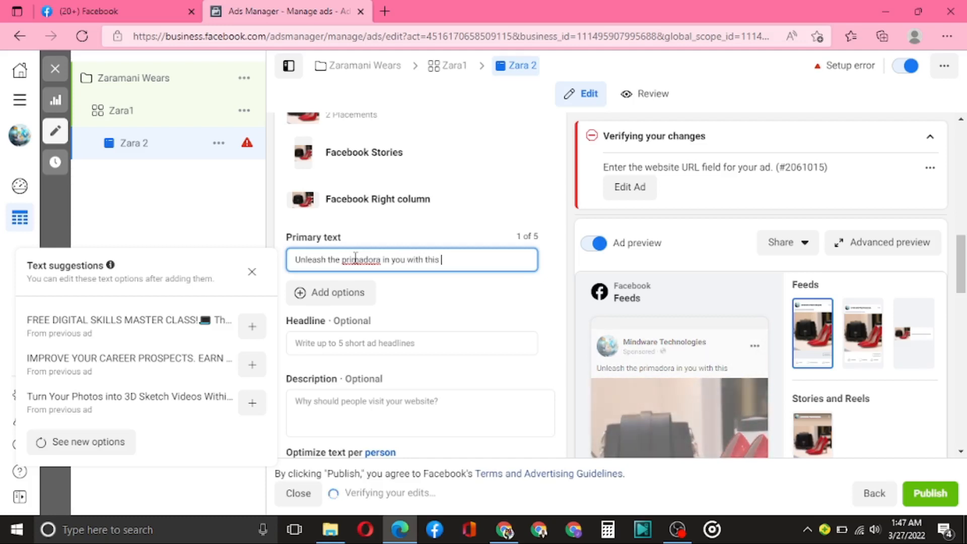
type(" e")
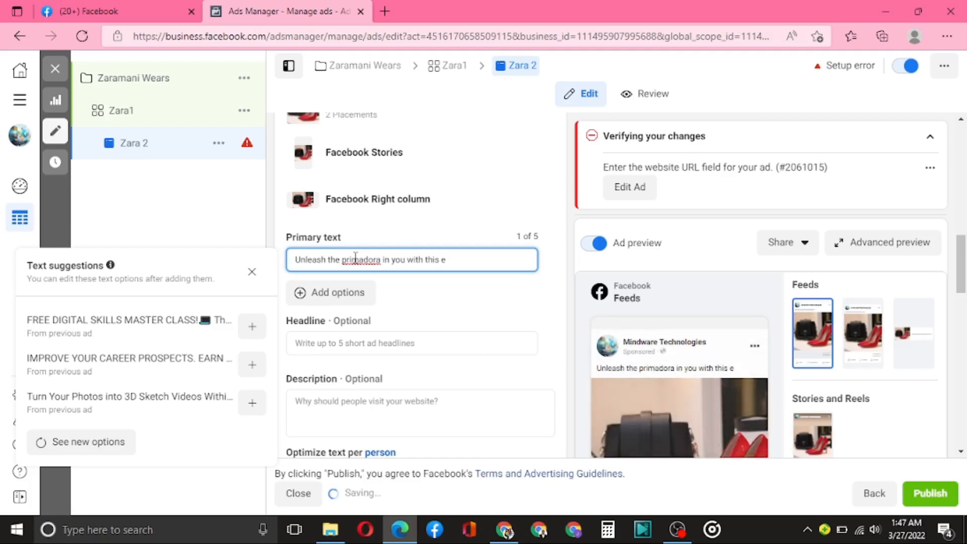
type("xquisites")
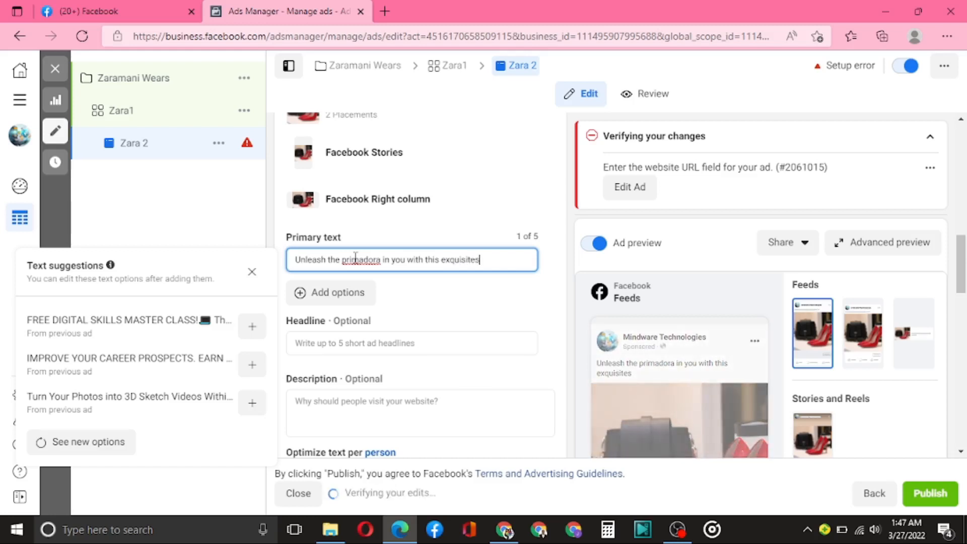
type(" bags")
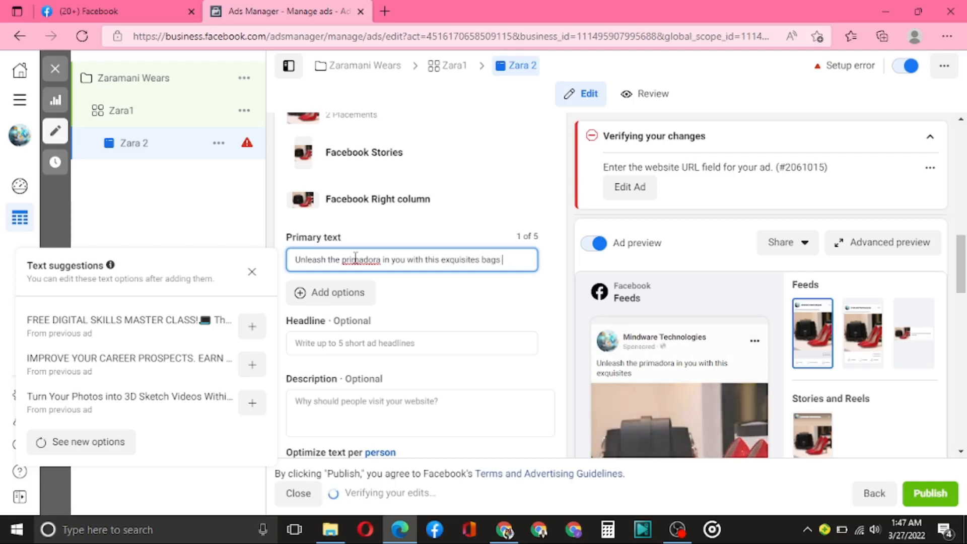
type(" an")
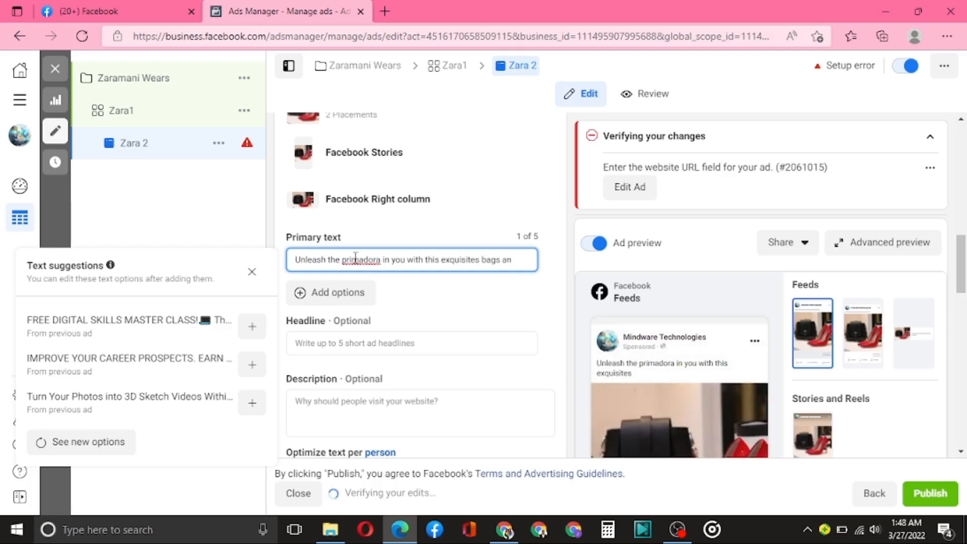
type("d shoes")
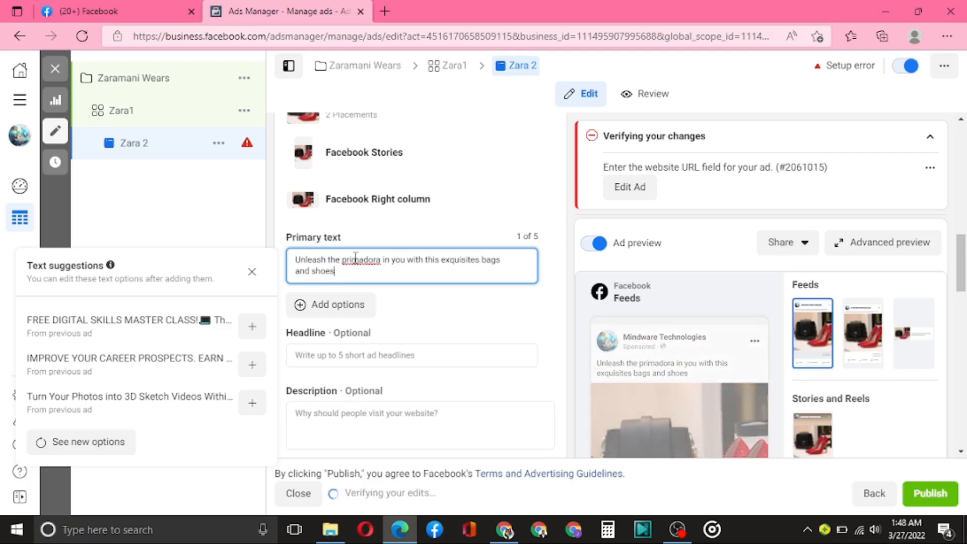
type(" just arrive")
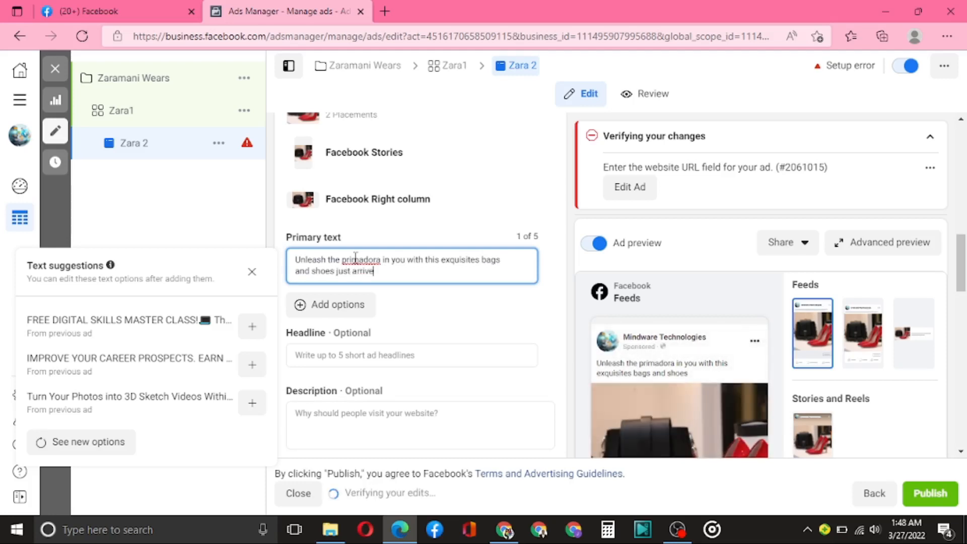
type("d!")
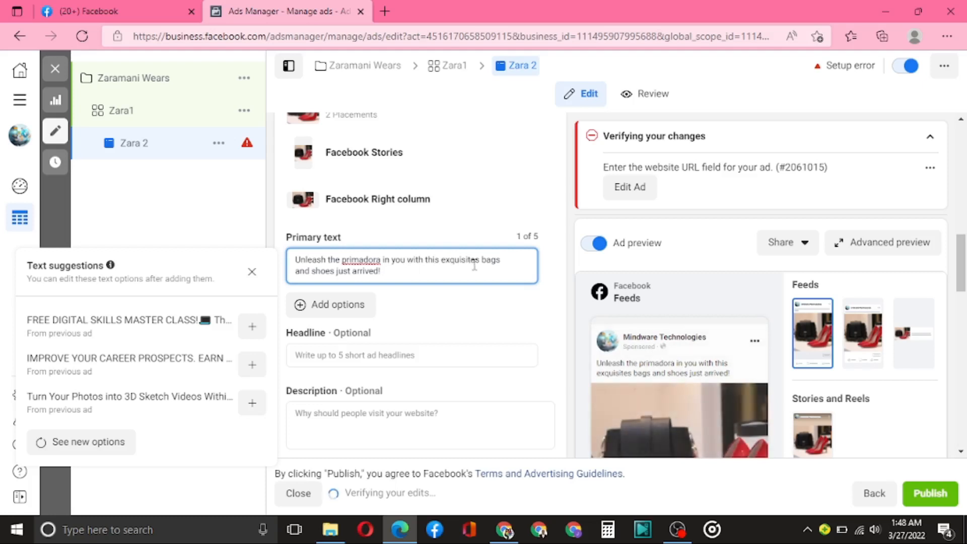
Correct the primary text's wording so that it reads "with these exquisite bags and shoes"
key("BackSpace")
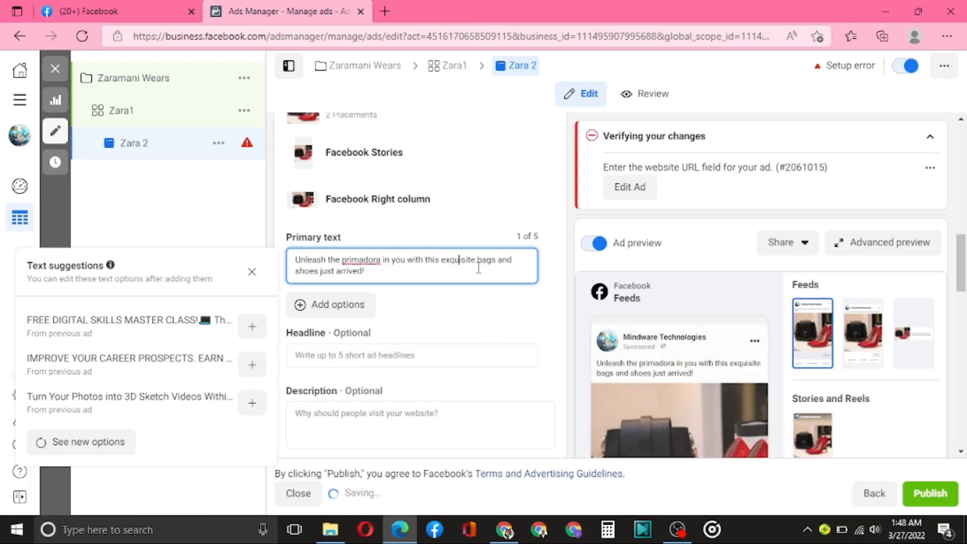
key("BackSpace")
key("BackSpace")
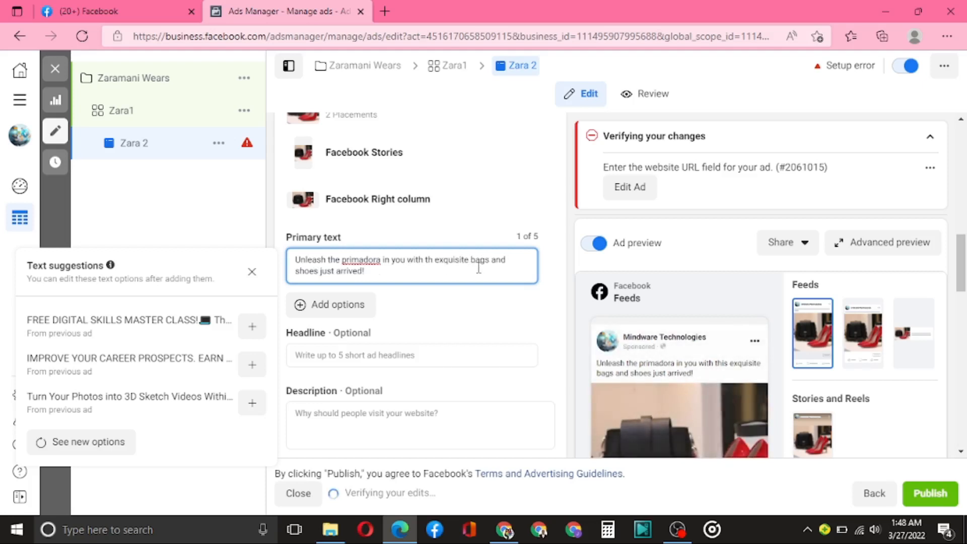
type("es")
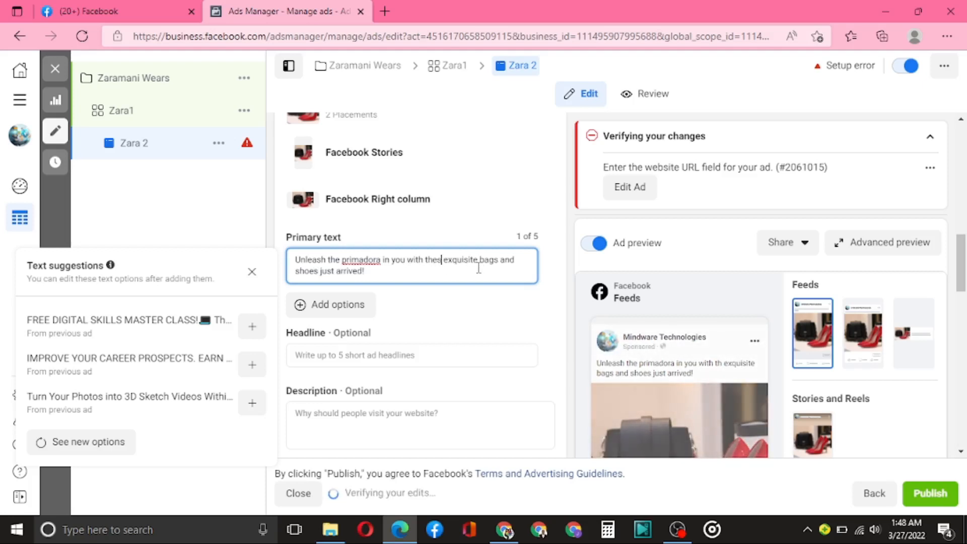
type("e")
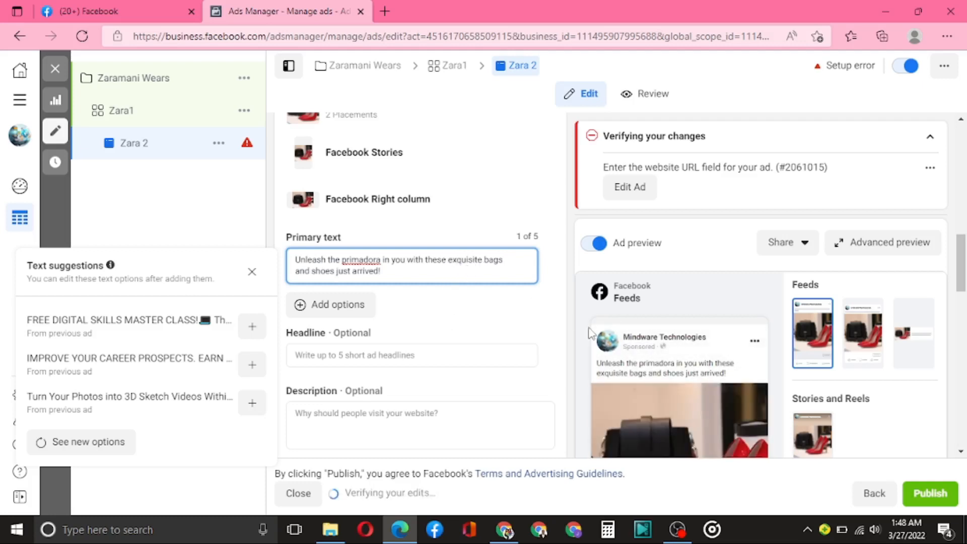
Enter the ad's headline as "50% OFF, LIMITED QUANTITY AVAILABLE!"
mouse_move(686, 373)
scroll(436, 281, "down", 1)
scroll(437, 282, "down", 1)
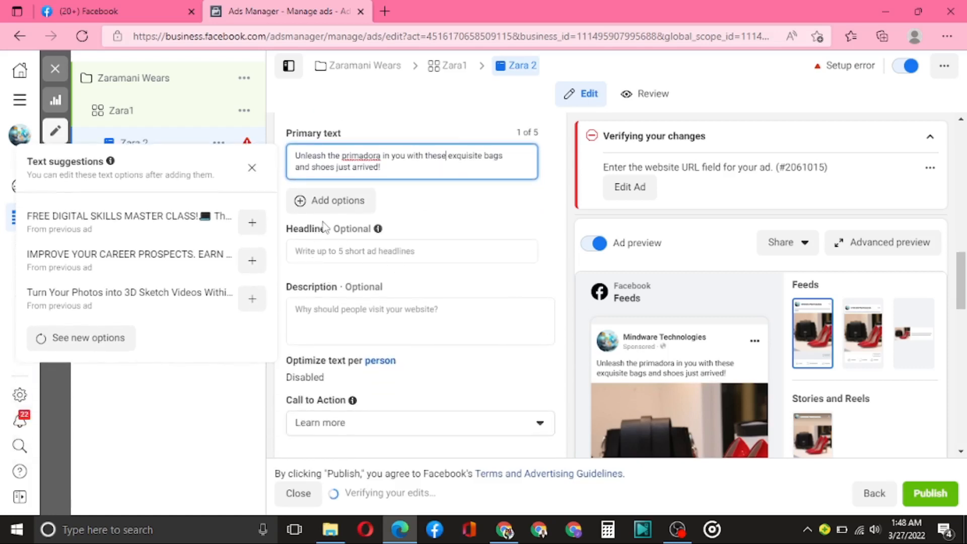
left_click(384, 253)
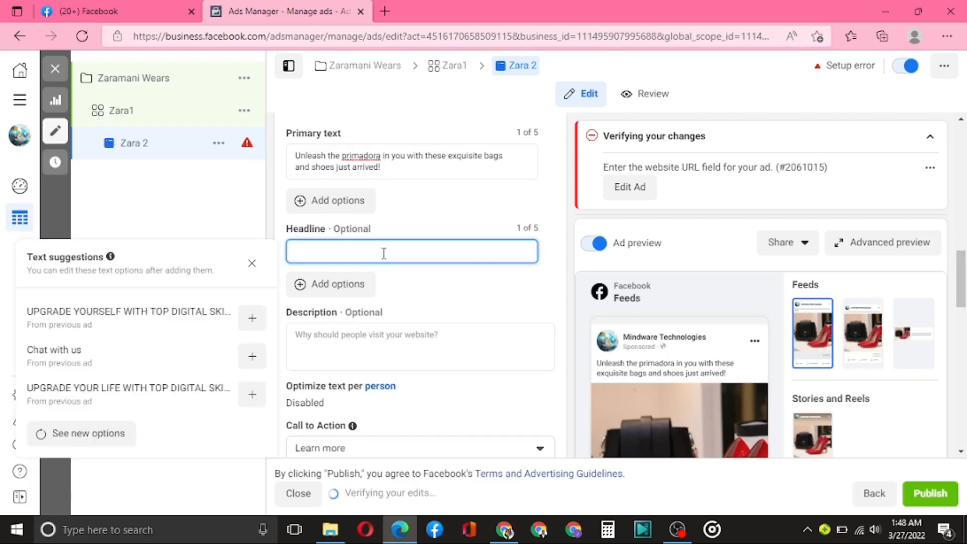
type("50%")
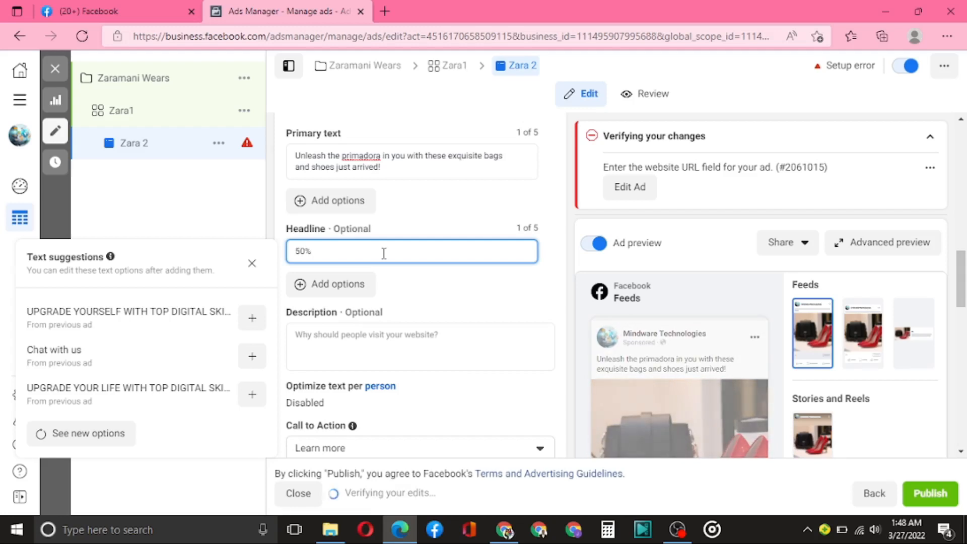
type(" OFF")
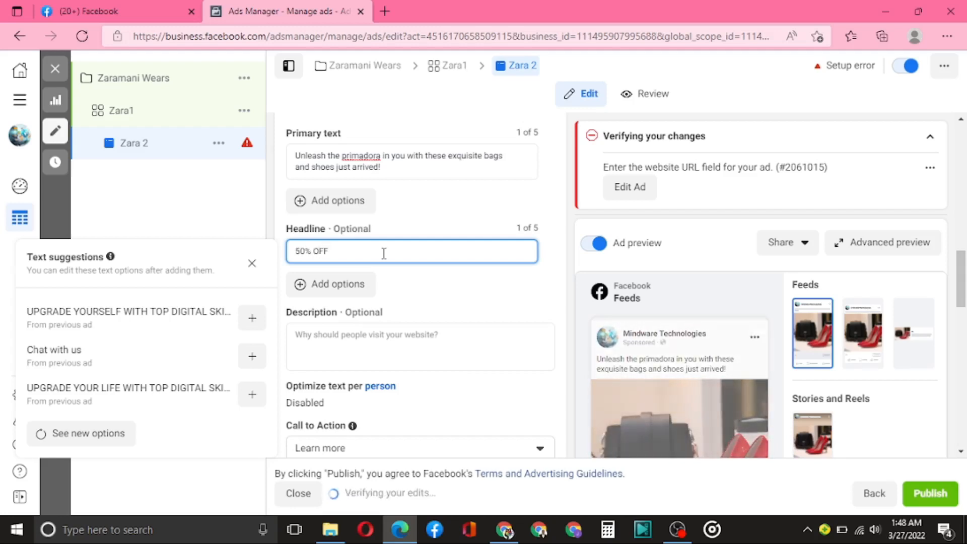
type(", LIMI")
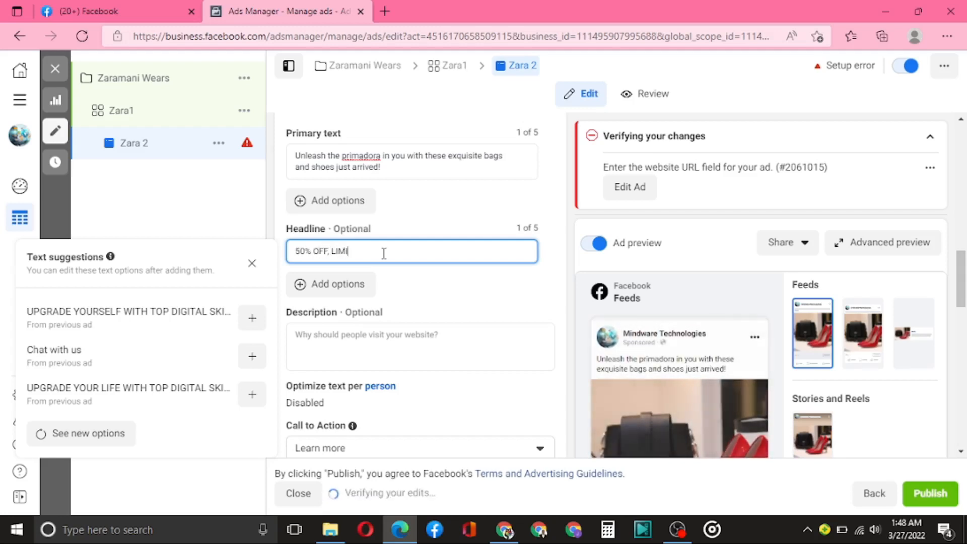
type("TED QUANTIY")
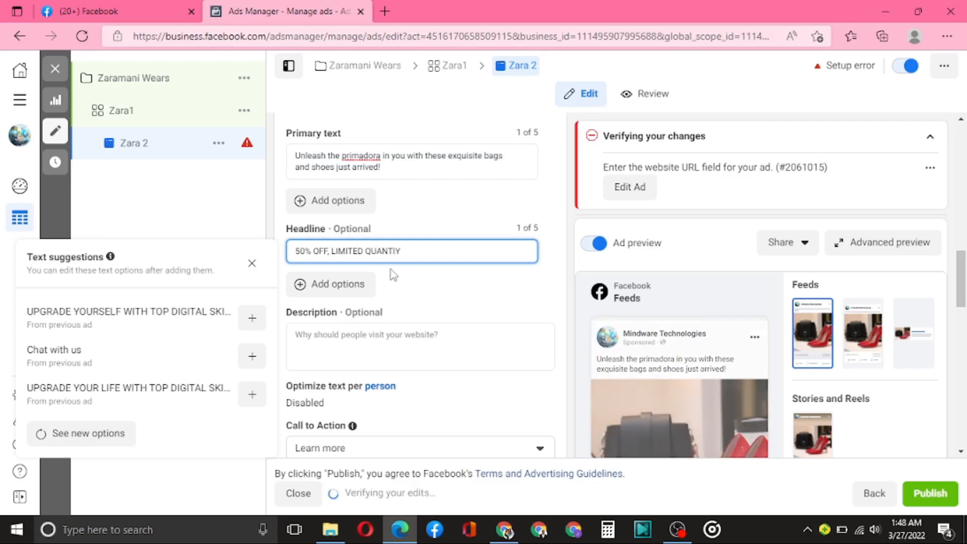
key("BackSpace")
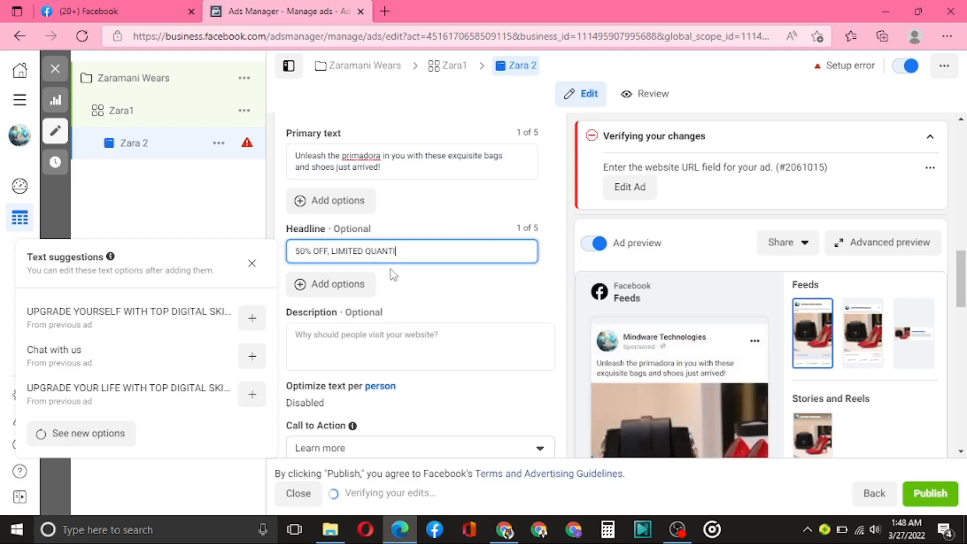
type("TY")
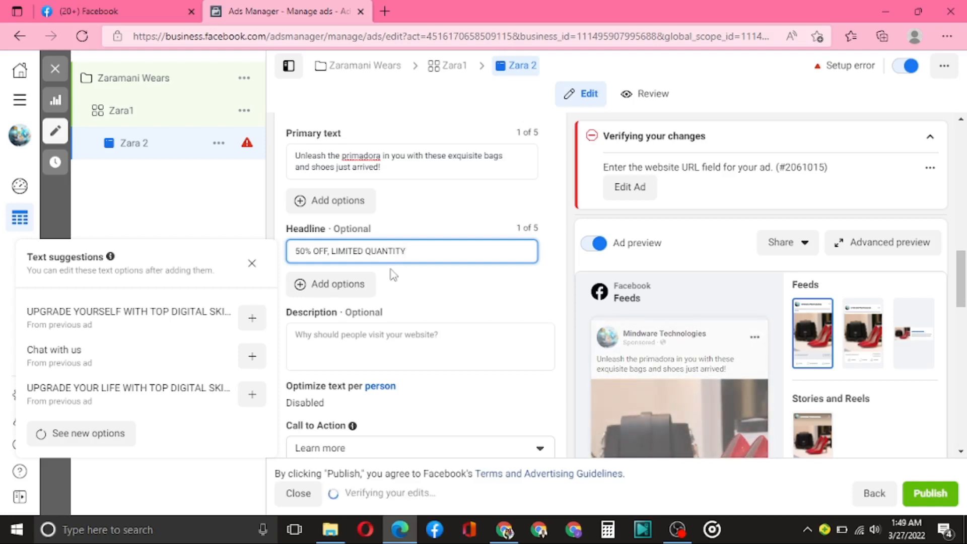
type(" AVAILAB")
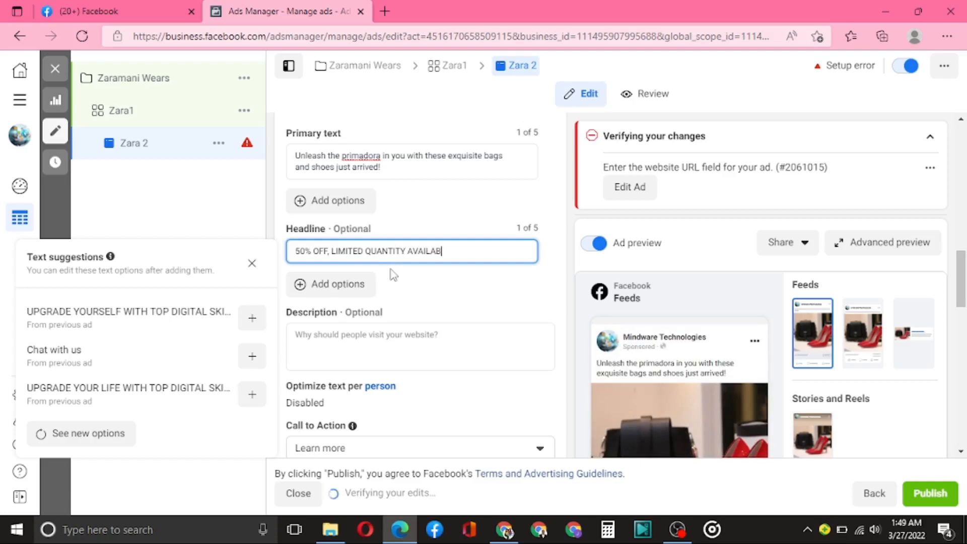
type("LE!")
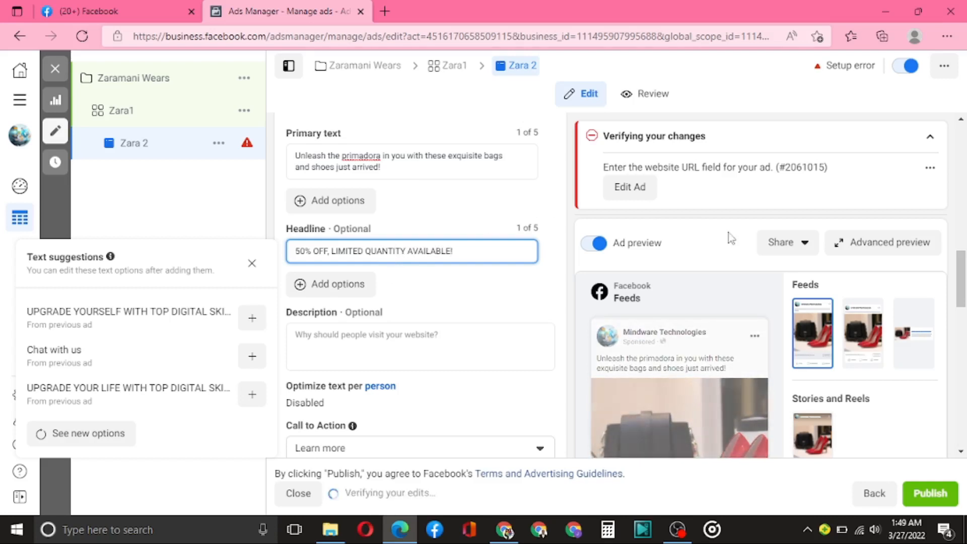
Copy the headline text "50% OFF, LIMITED QUANTITY AVAILABLE!" into the ad's description
scroll(646, 380, "down", 2)
scroll(339, 327, "up", 2)
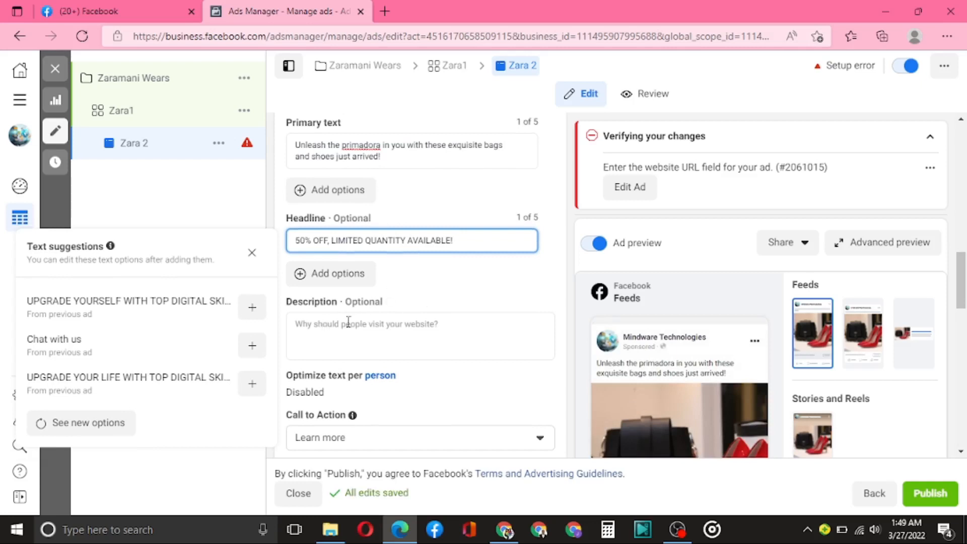
left_click(346, 327)
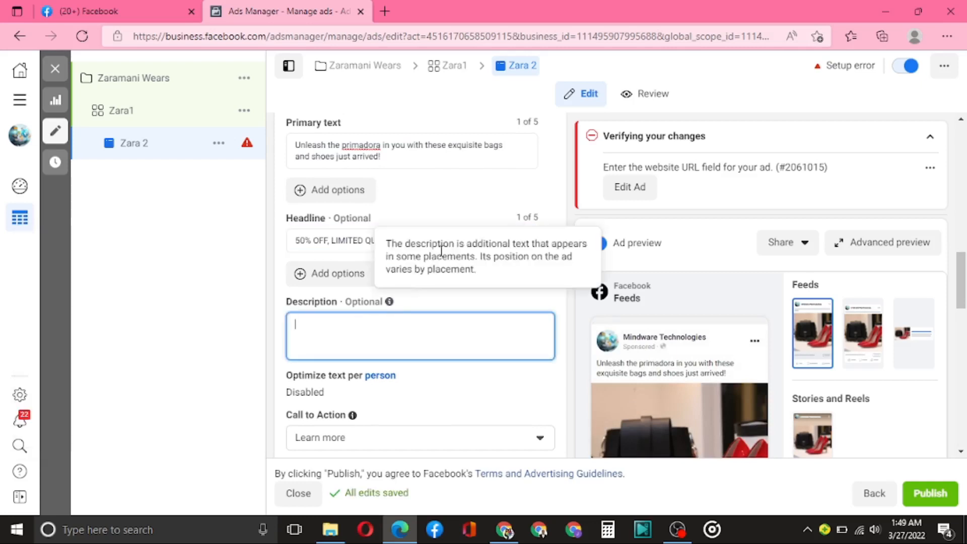
triple_click(351, 243)
key("ctrl+c")
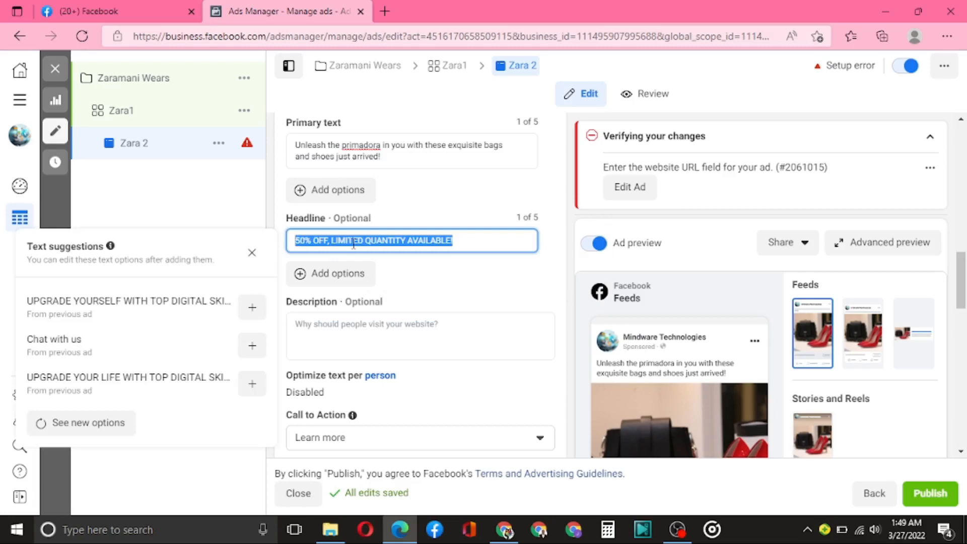
left_click(375, 332)
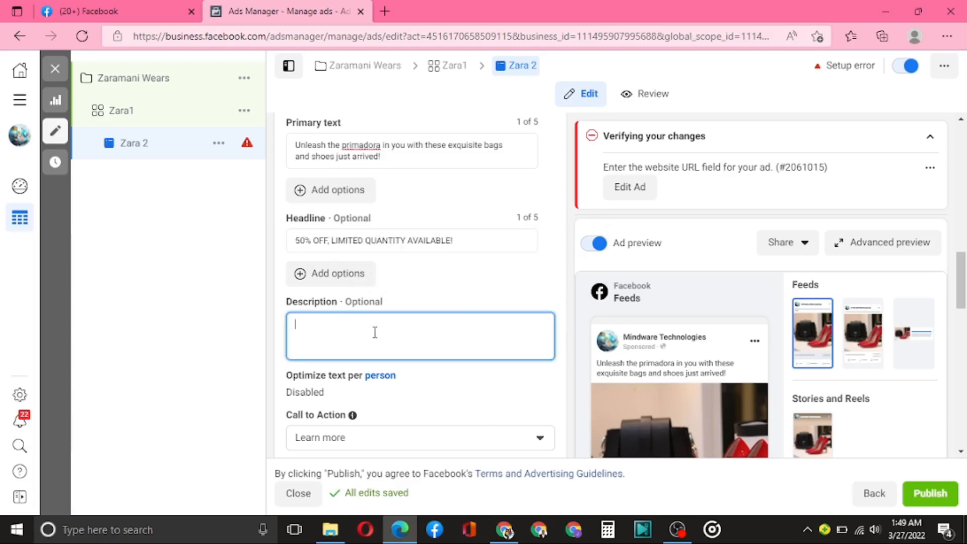
key("ctrl+v")
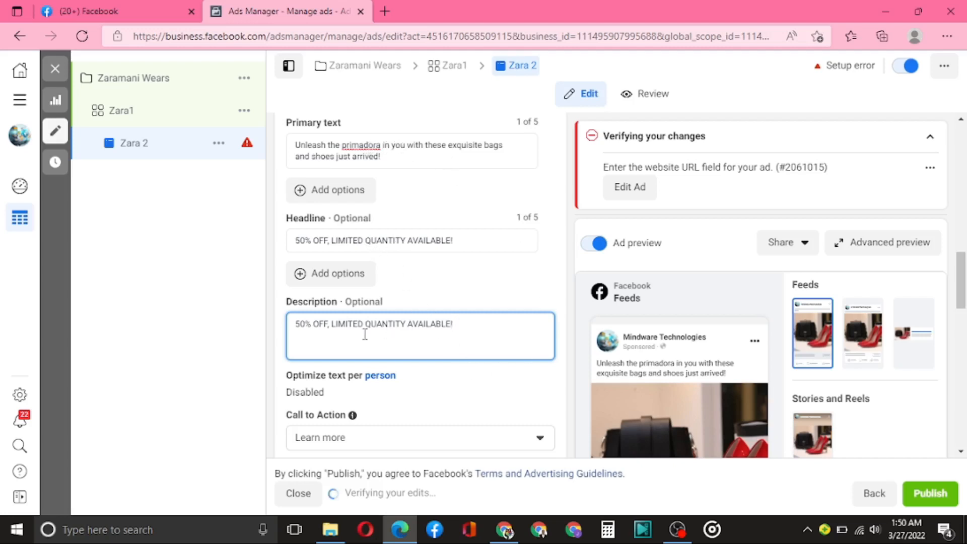
Check the feed preview with the new ad text and the Website URL field in the destination section
scroll(781, 347, "down", 10)
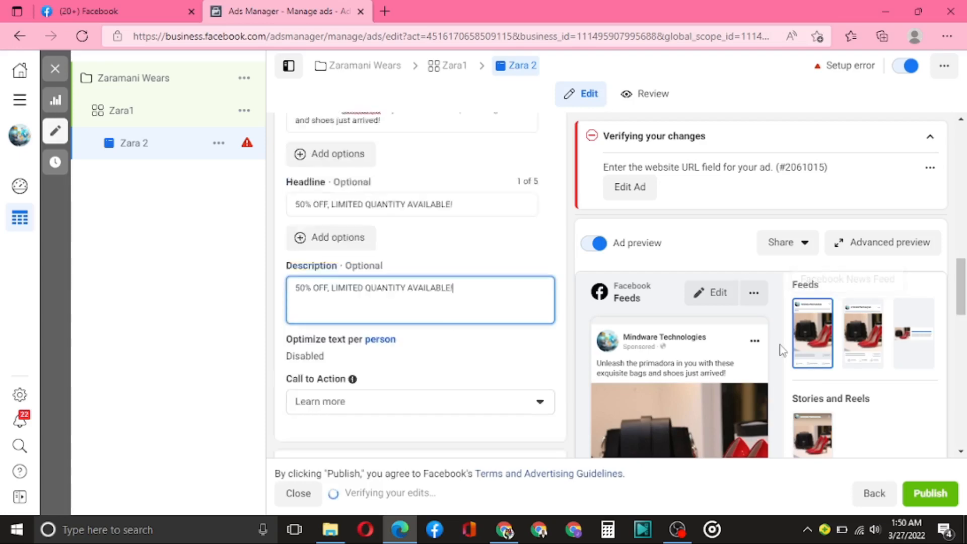
scroll(782, 350, "down", 5)
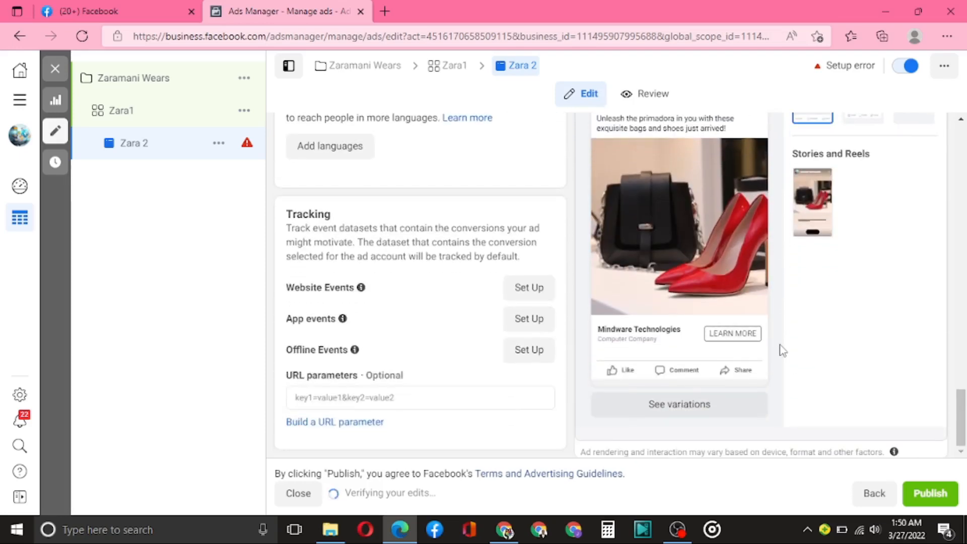
scroll(781, 350, "up", 7)
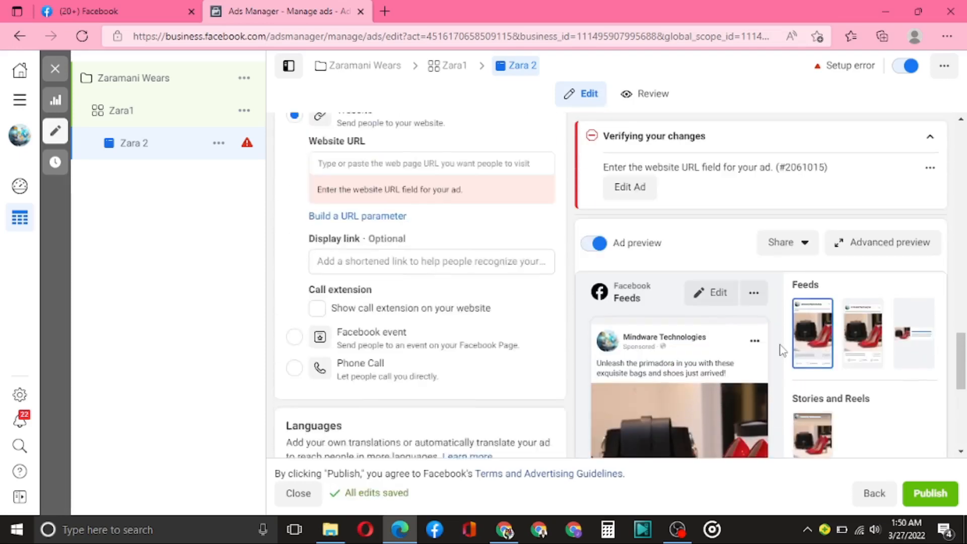
Set the ad's call to action to Shop now
scroll(783, 349, "up", 8)
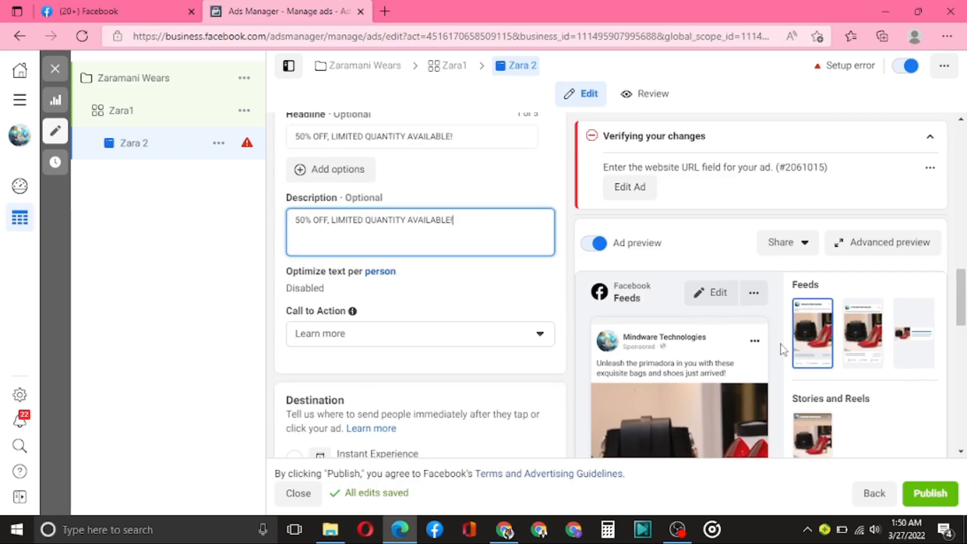
scroll(783, 349, "up", 1)
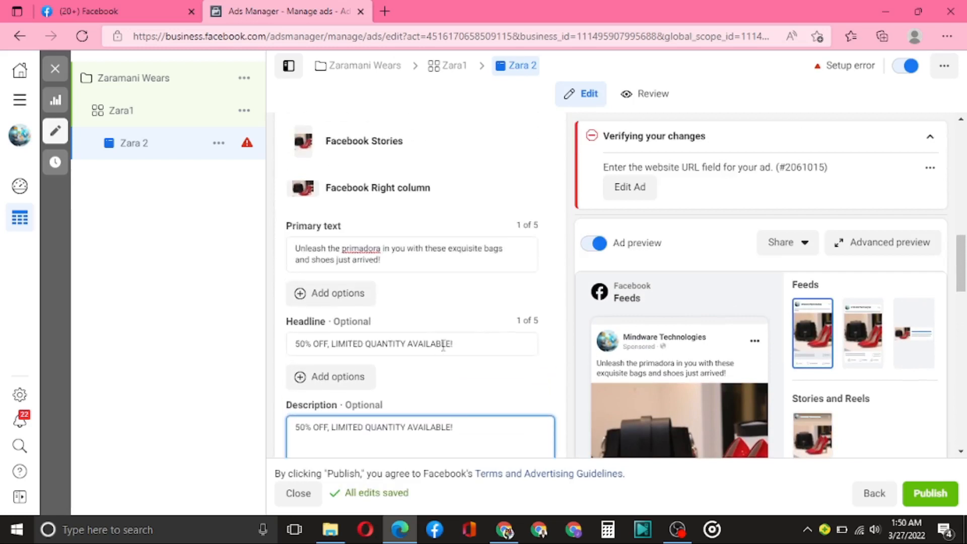
scroll(573, 269, "down", 8)
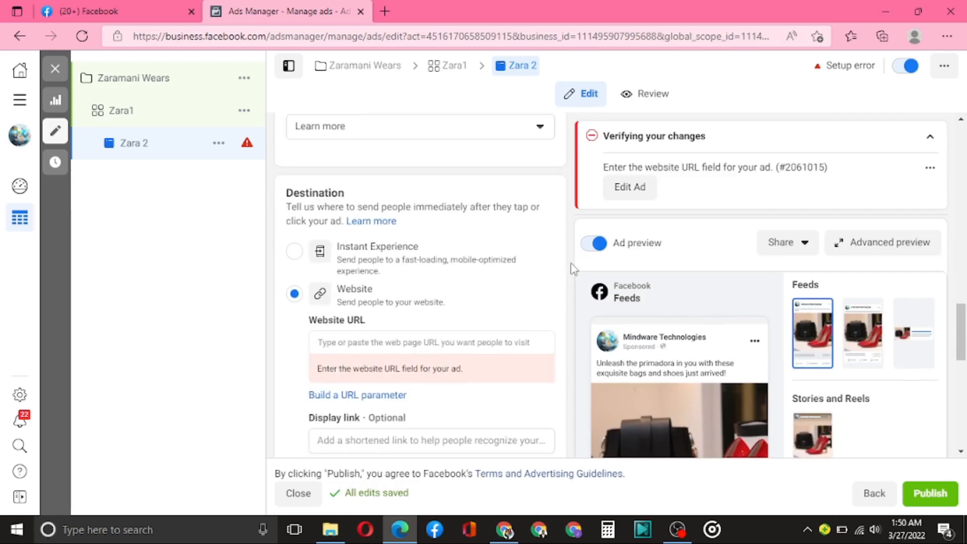
scroll(573, 269, "up", 3)
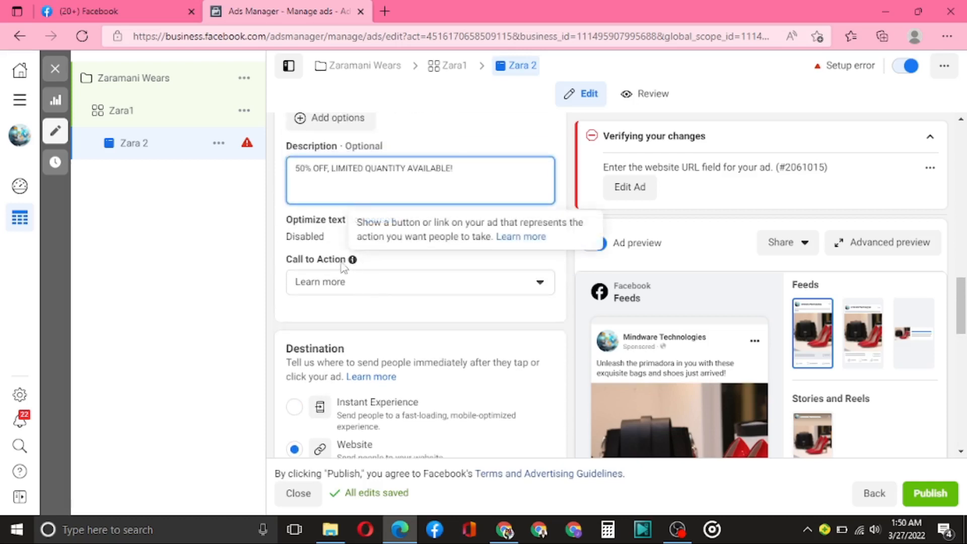
left_click(540, 283)
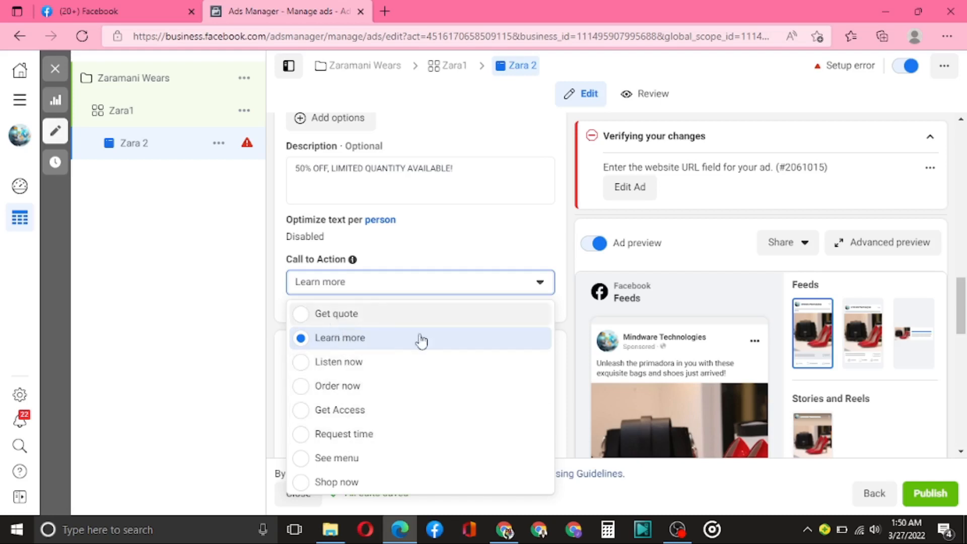
scroll(368, 461, "down", 2)
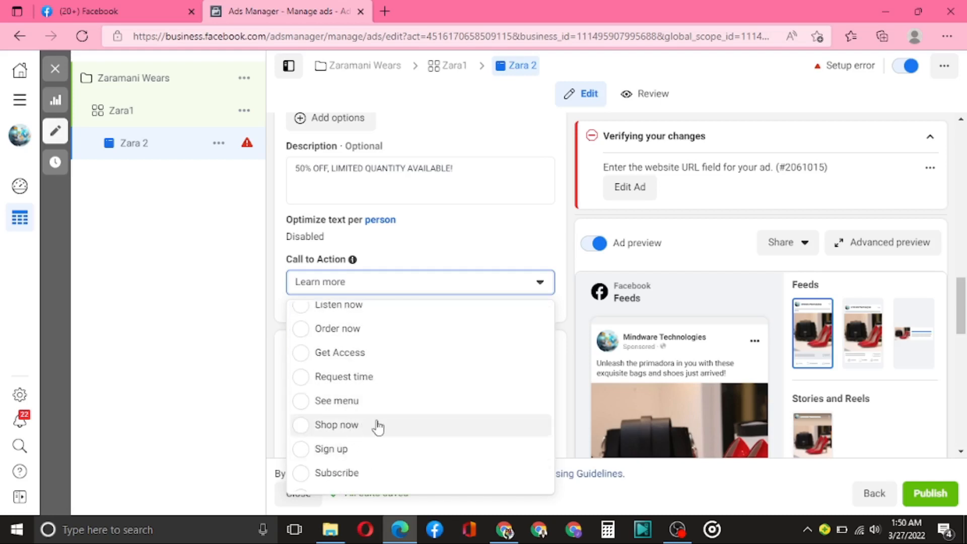
scroll(378, 425, "up", 3)
scroll(358, 336, "down", 1)
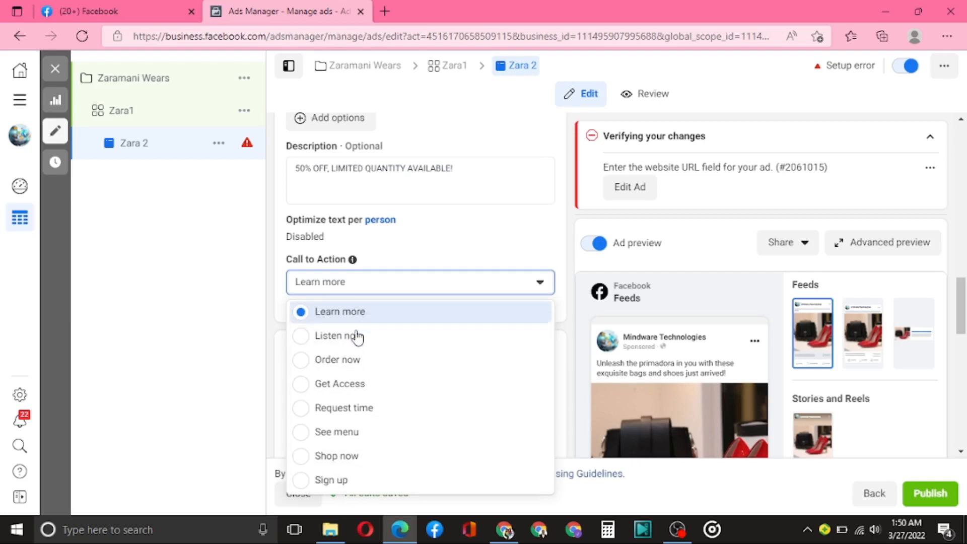
scroll(362, 317, "down", 2)
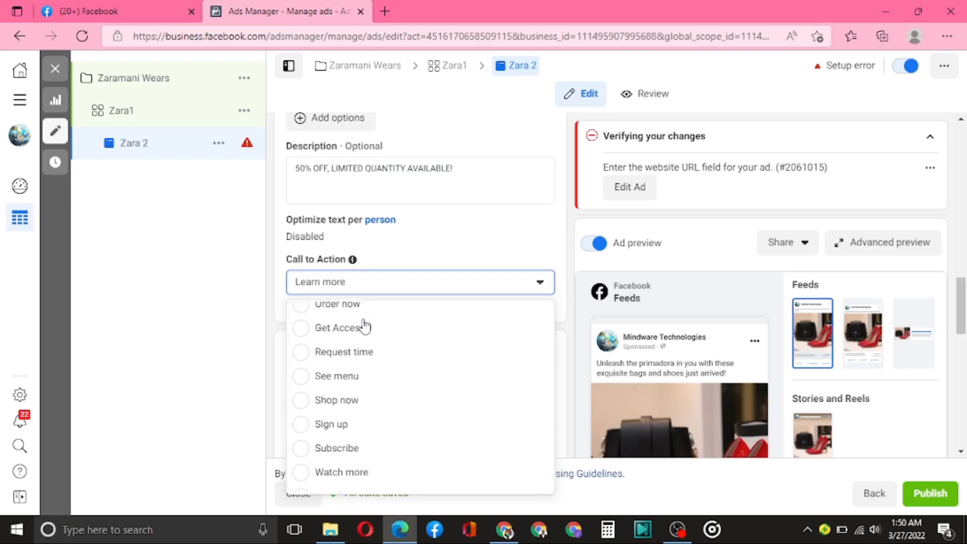
left_click(302, 400)
Check the call-to-action button in the feed preview and review the ad's destination options
scroll(452, 316, "down", 4)
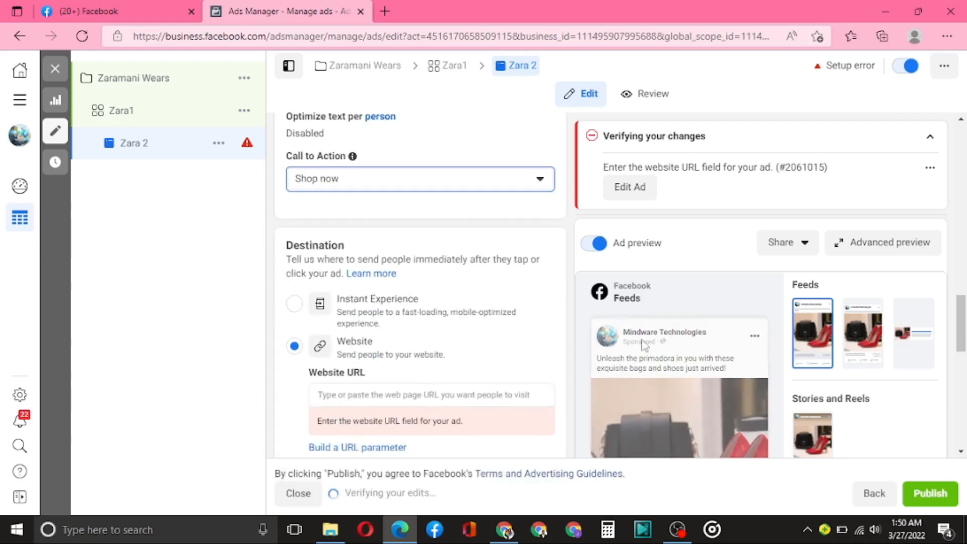
scroll(685, 388, "down", 9)
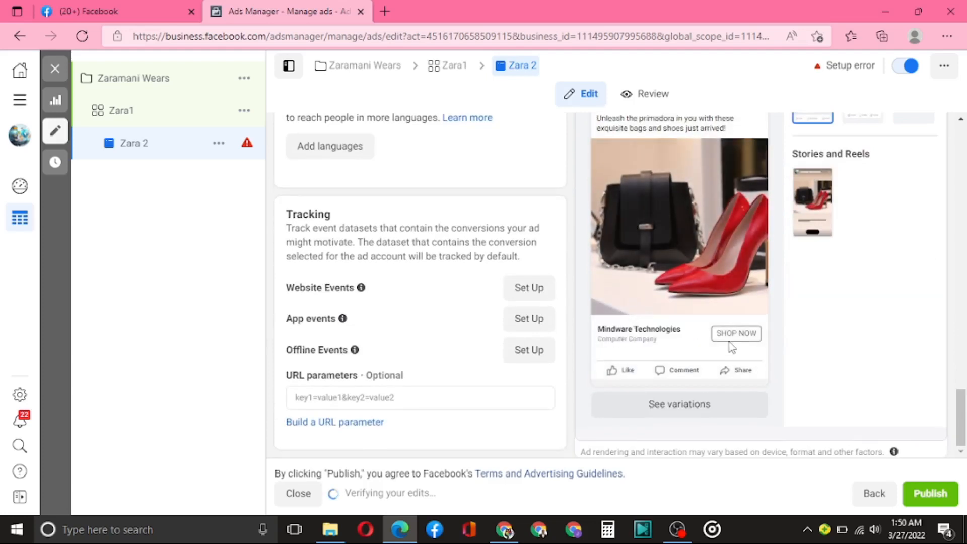
scroll(812, 304, "up", 3)
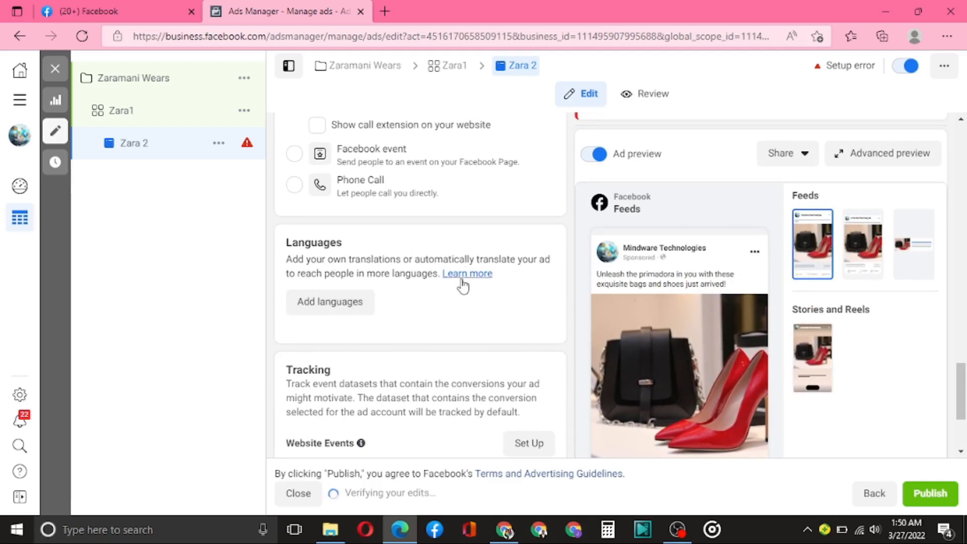
scroll(527, 304, "up", 1)
scroll(527, 303, "up", 2)
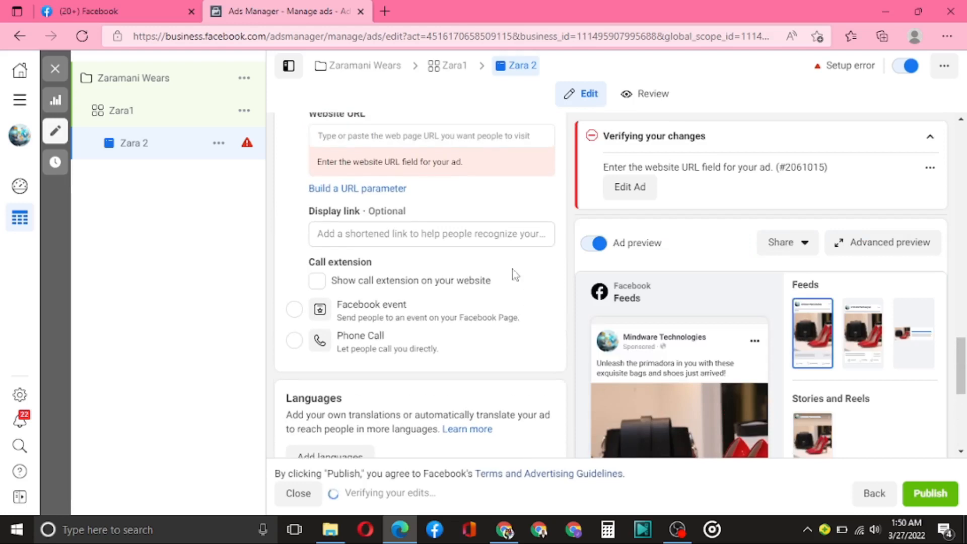
scroll(498, 217, "up", 3)
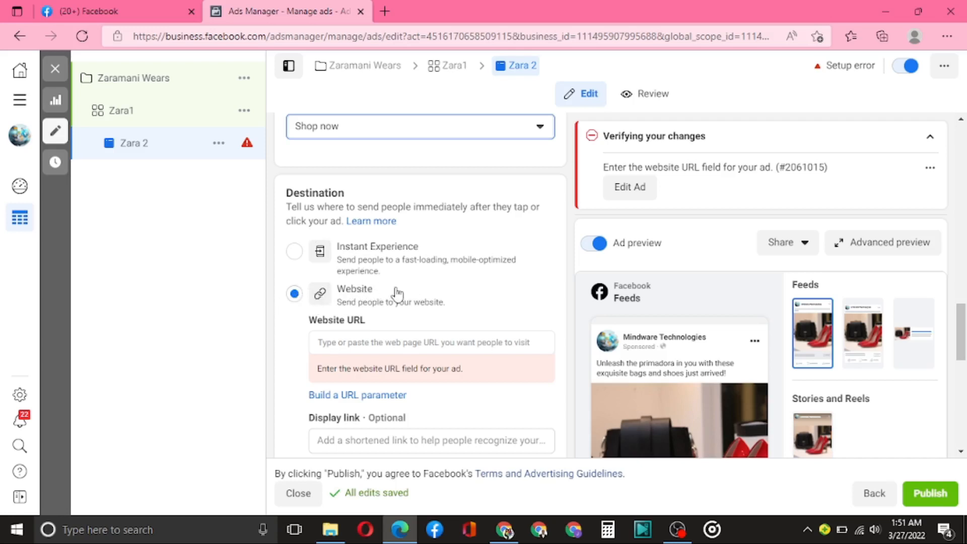
scroll(393, 290, "down", 1)
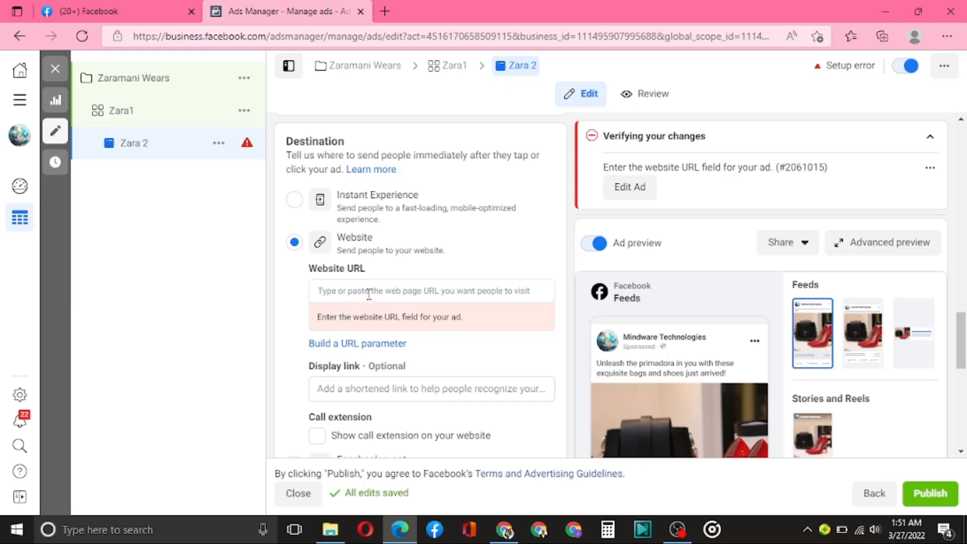
Switch to Chrome and look through the Zaramani Wears squeeze page from its header to the testimonials
left_click(506, 529)
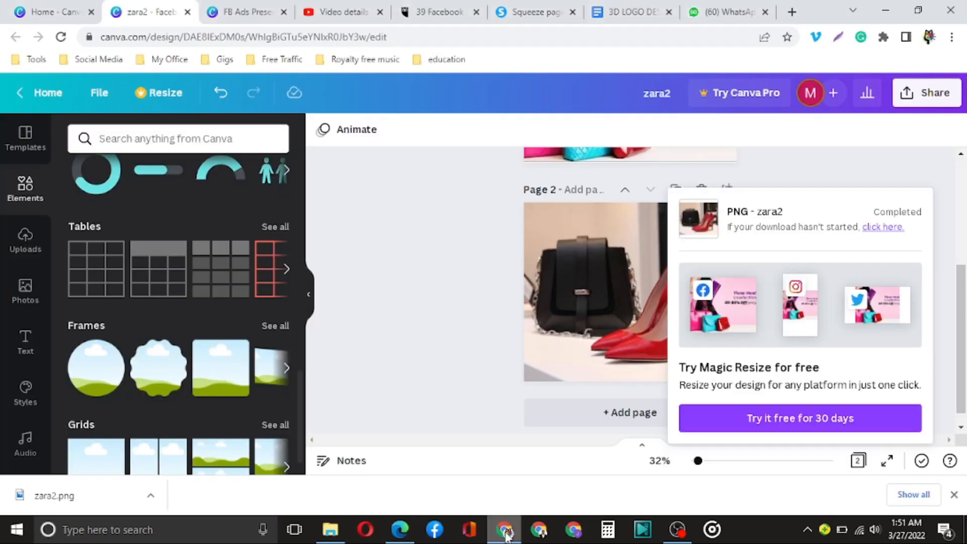
left_click(535, 7)
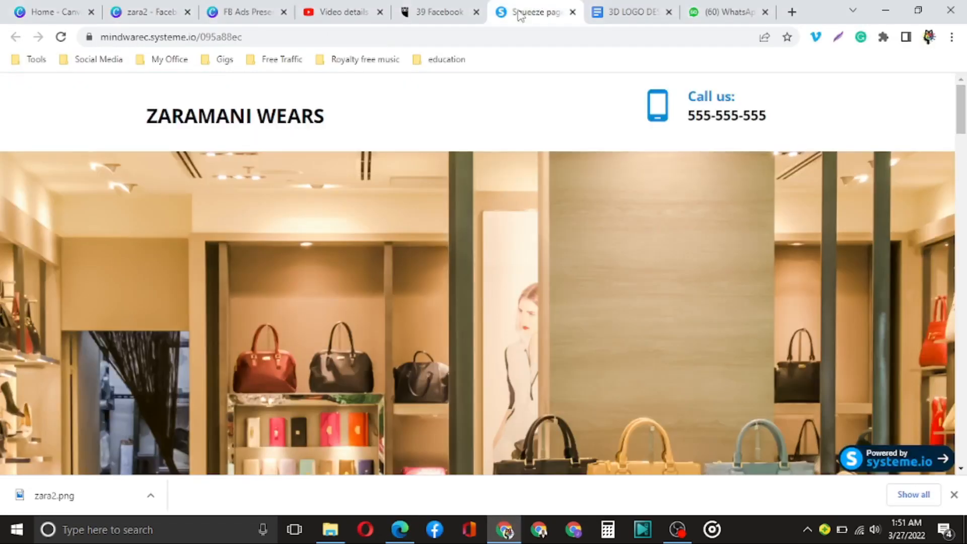
scroll(418, 317, "down", 10)
scroll(418, 316, "up", 10)
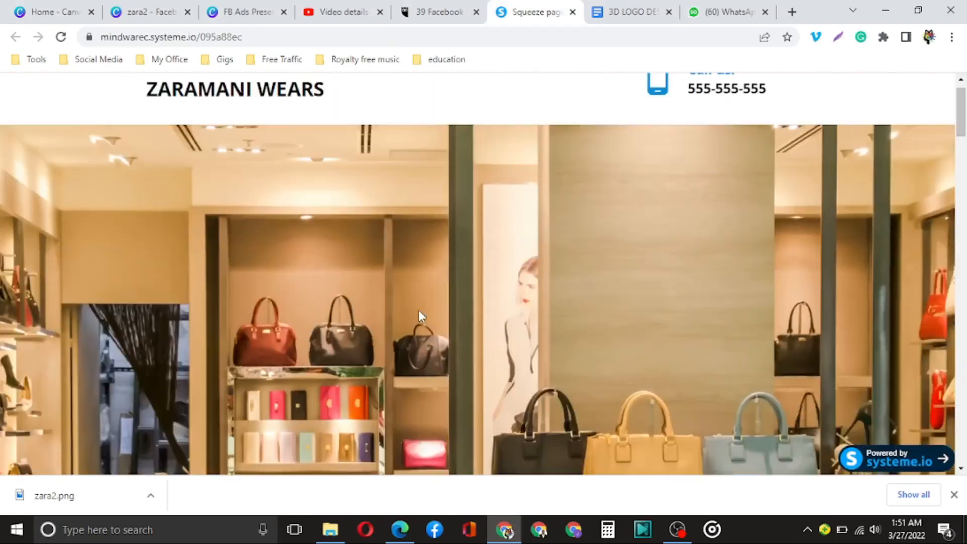
scroll(503, 325, "down", 10)
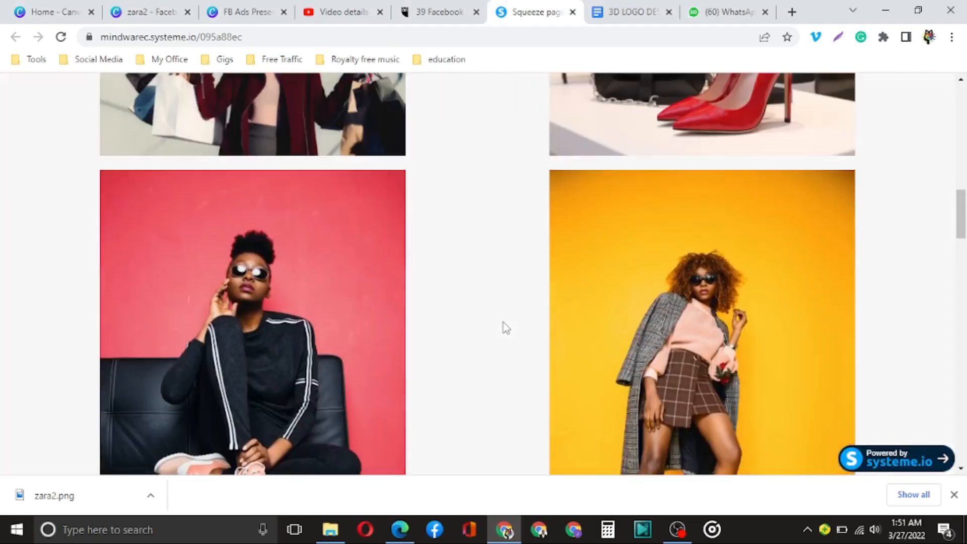
scroll(503, 325, "up", 4)
scroll(504, 325, "down", 8)
scroll(506, 328, "down", 15)
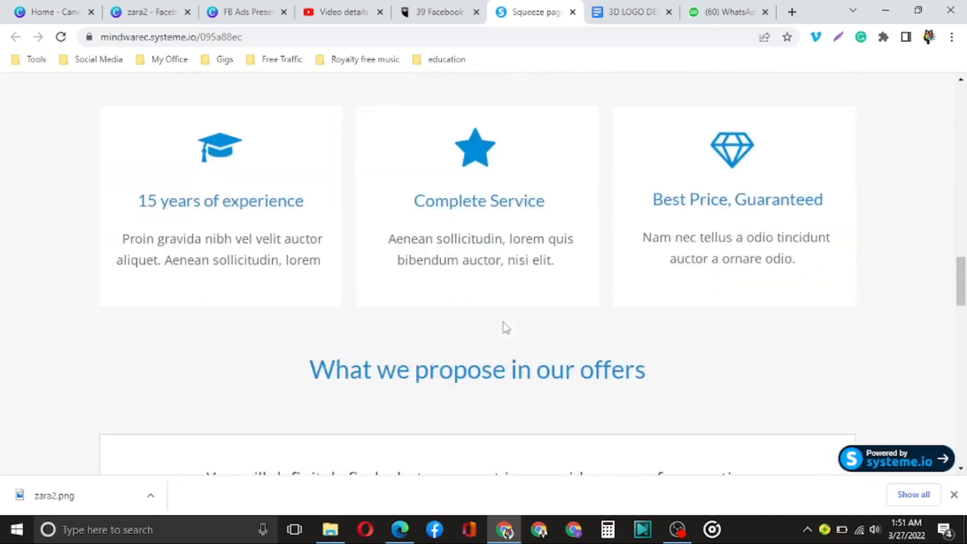
scroll(506, 327, "down", 8)
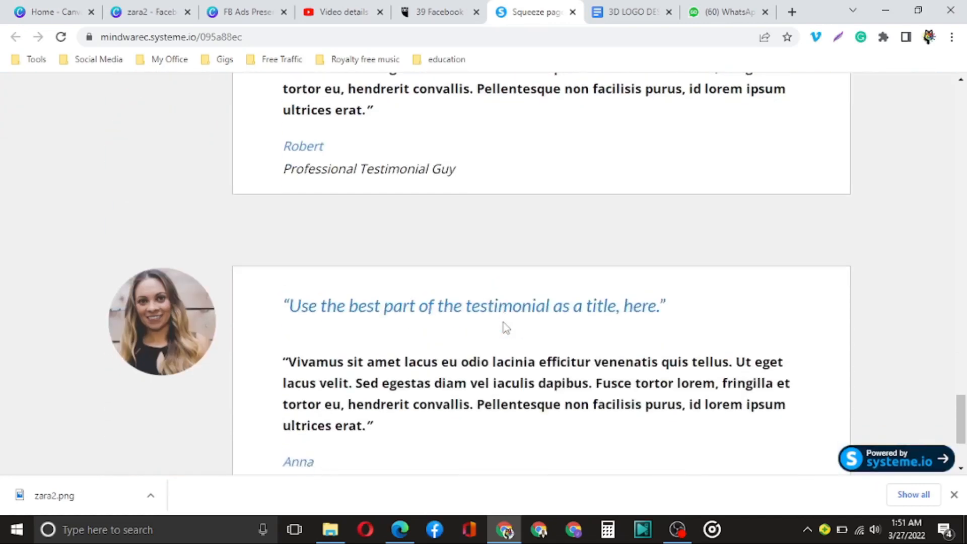
scroll(506, 327, "up", 12)
scroll(505, 328, "up", 6)
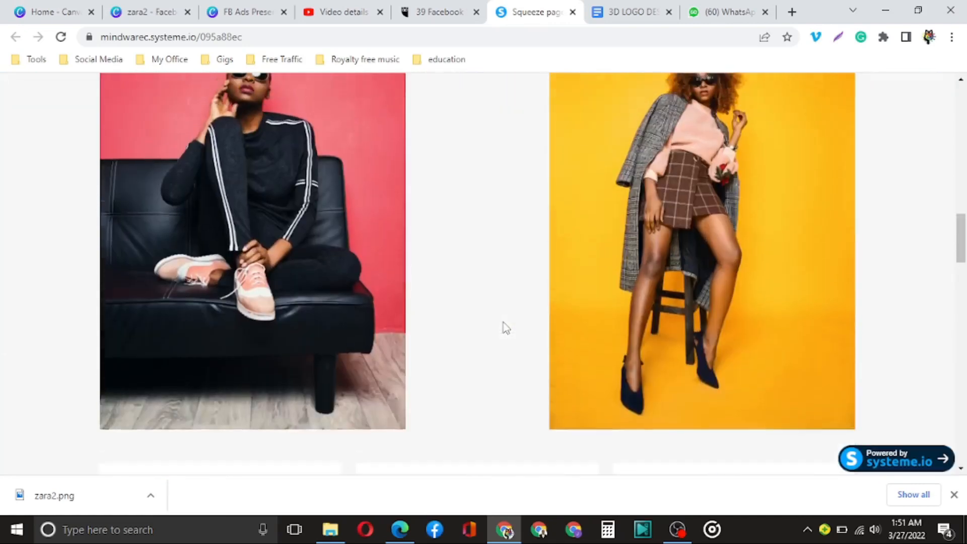
scroll(506, 328, "up", 4)
scroll(506, 328, "up", 5)
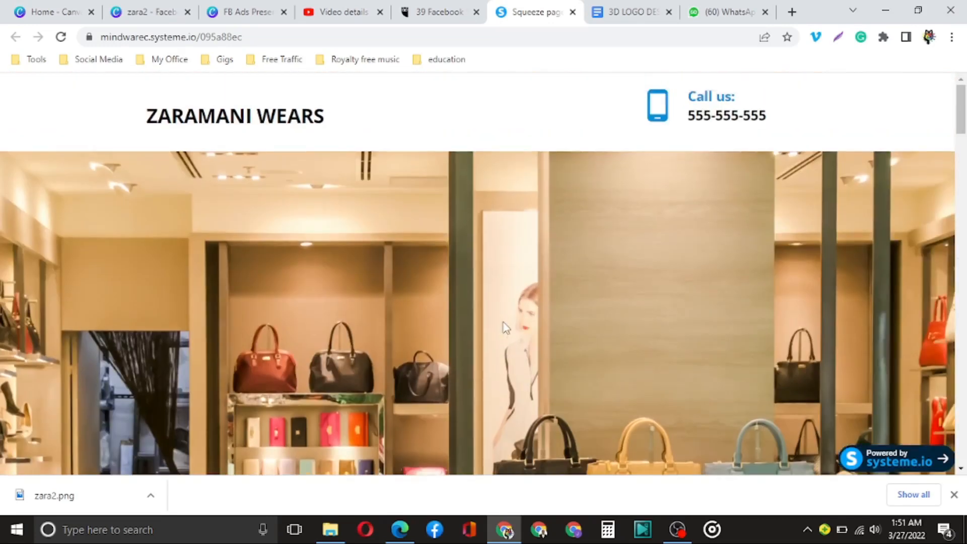
Copy the full web address of the Zaramani Wears squeeze page
left_click(187, 39)
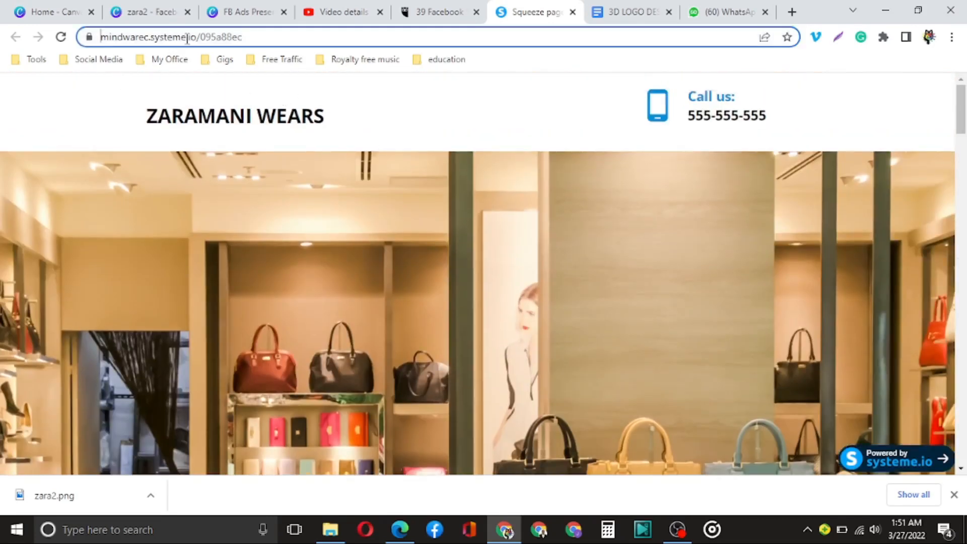
left_click(187, 39)
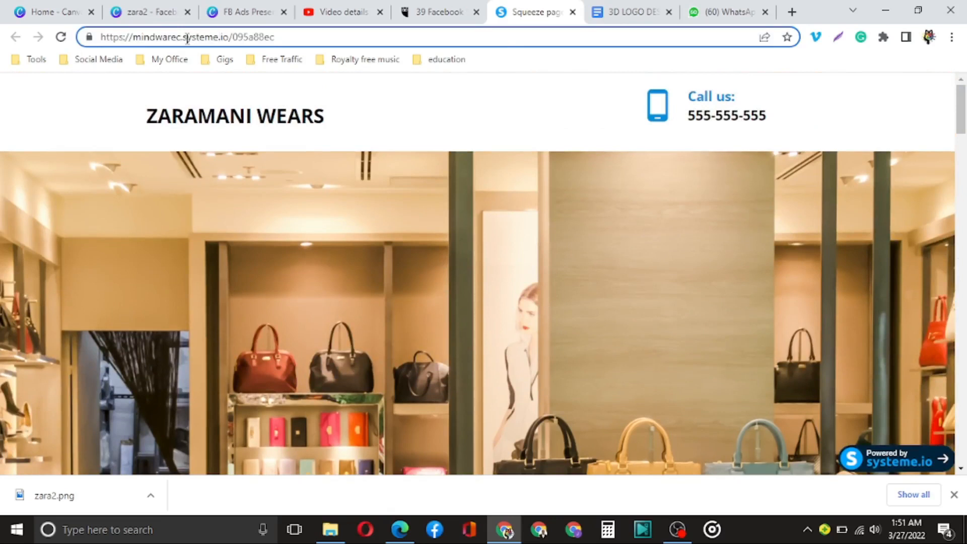
right_click(187, 39)
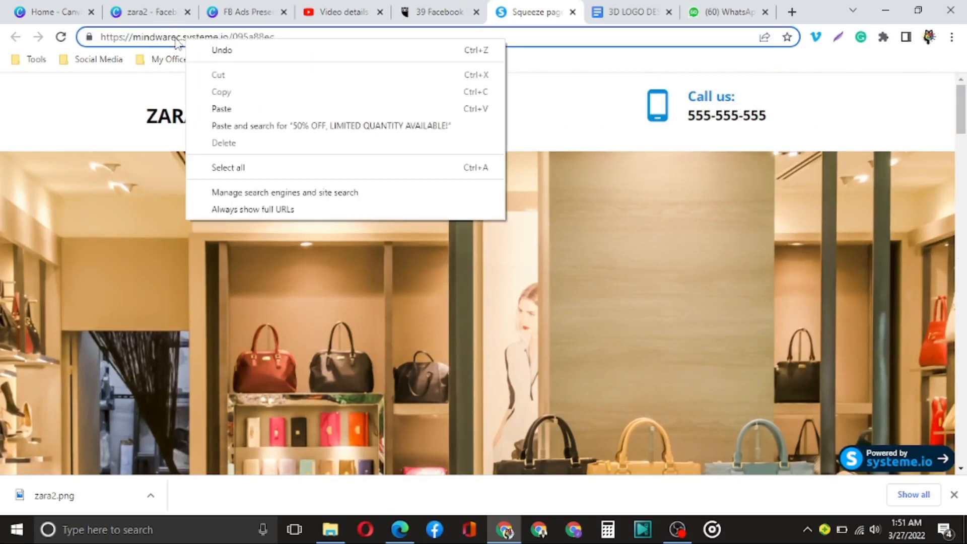
triple_click(177, 43)
right_click(177, 43)
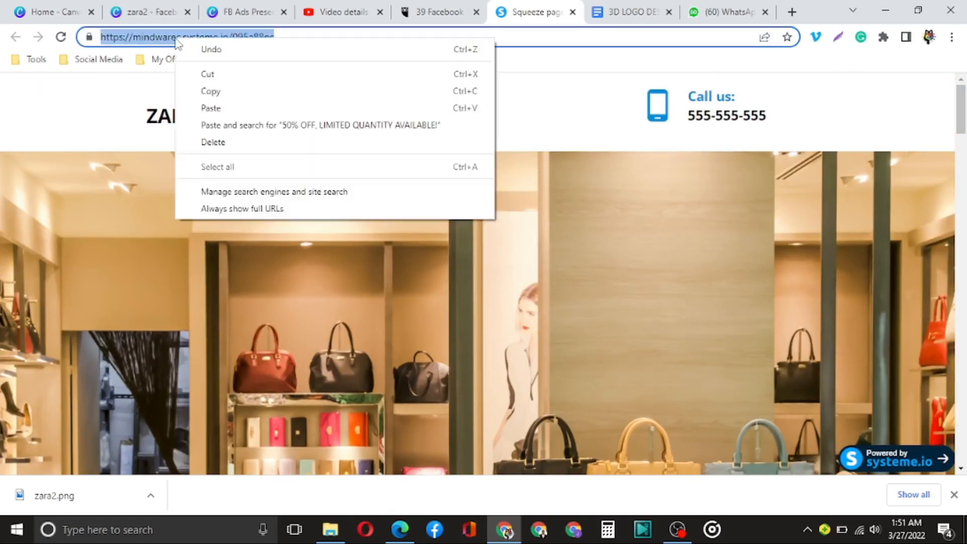
left_click(231, 95)
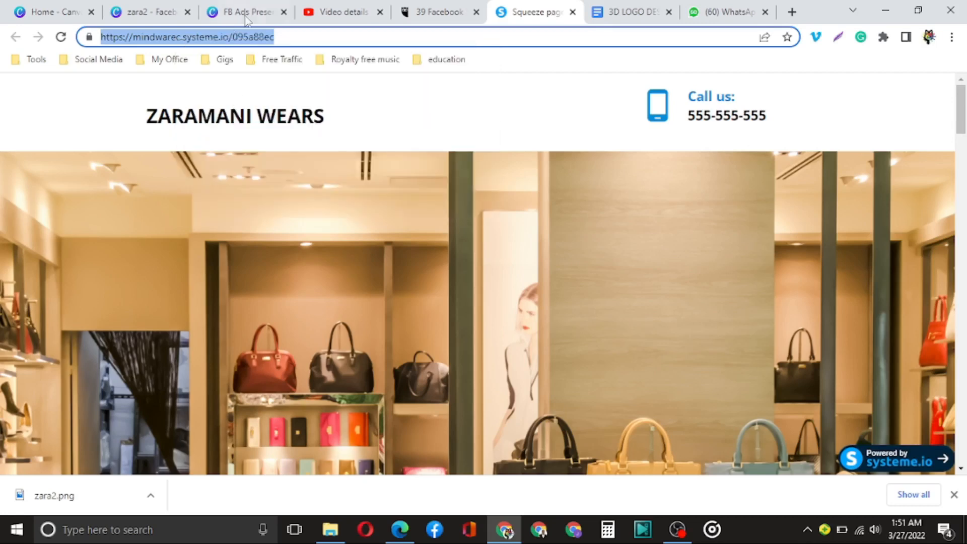
left_click(400, 529)
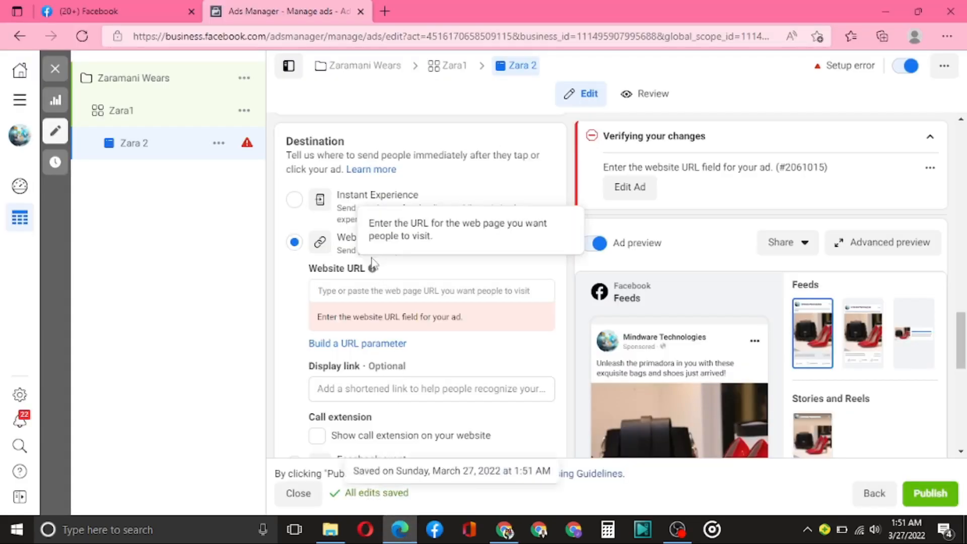
right_click(378, 292)
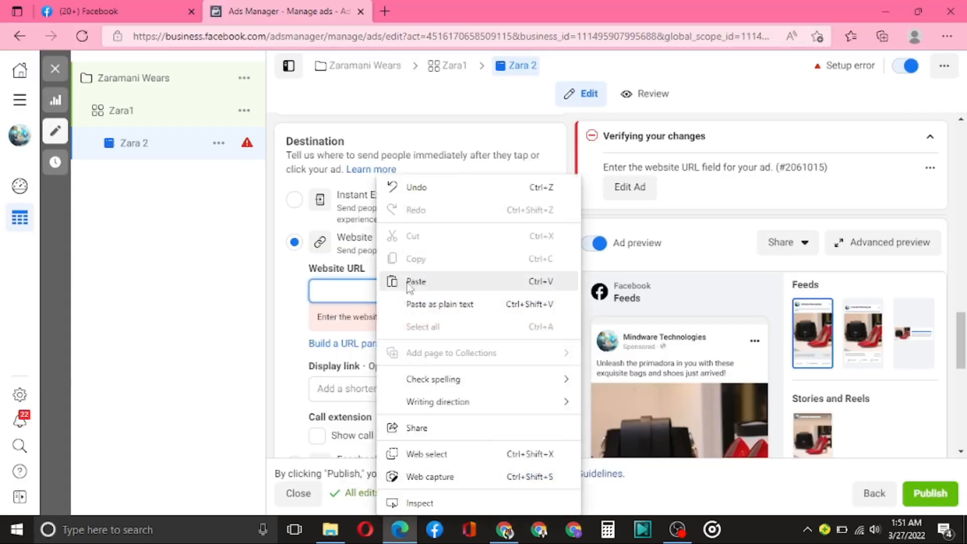
left_click(425, 283)
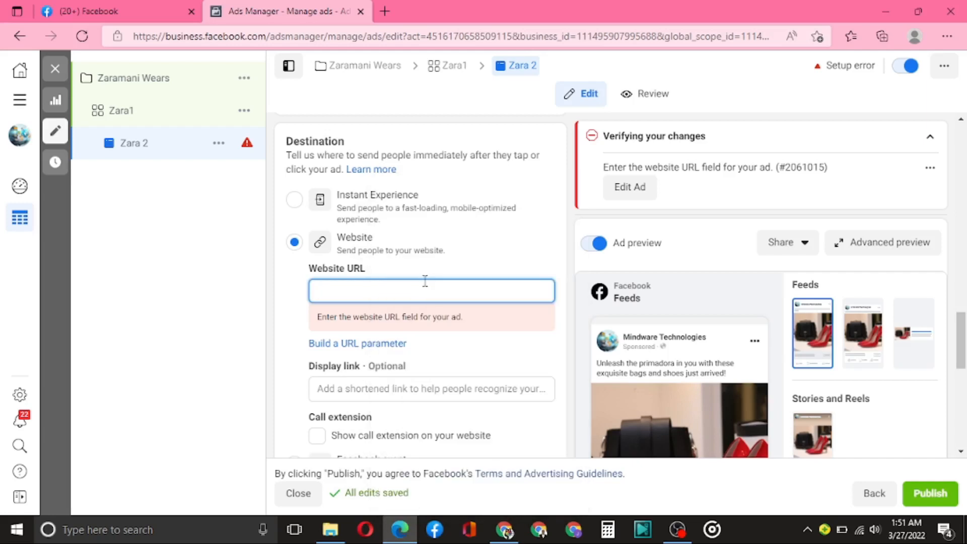
key("ctrl+v")
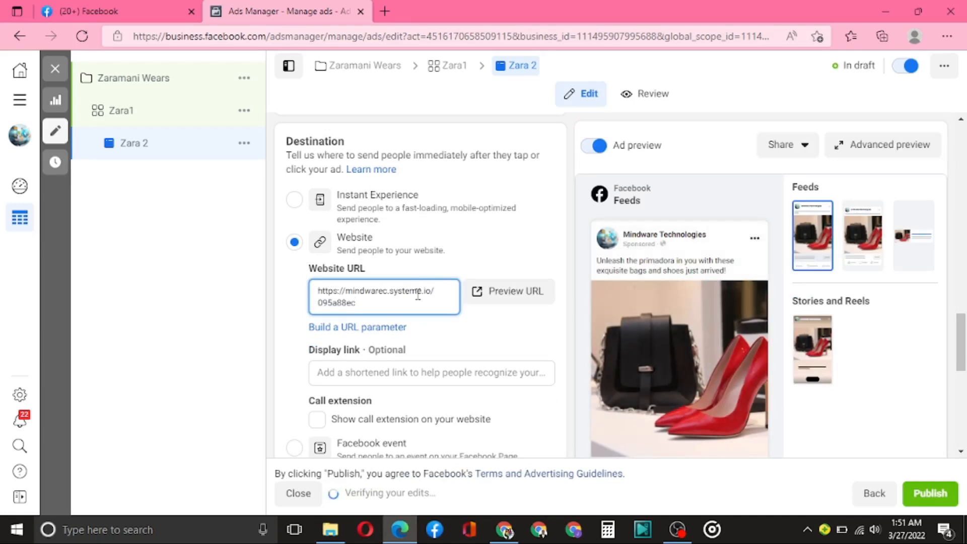
scroll(428, 302, "down", 2)
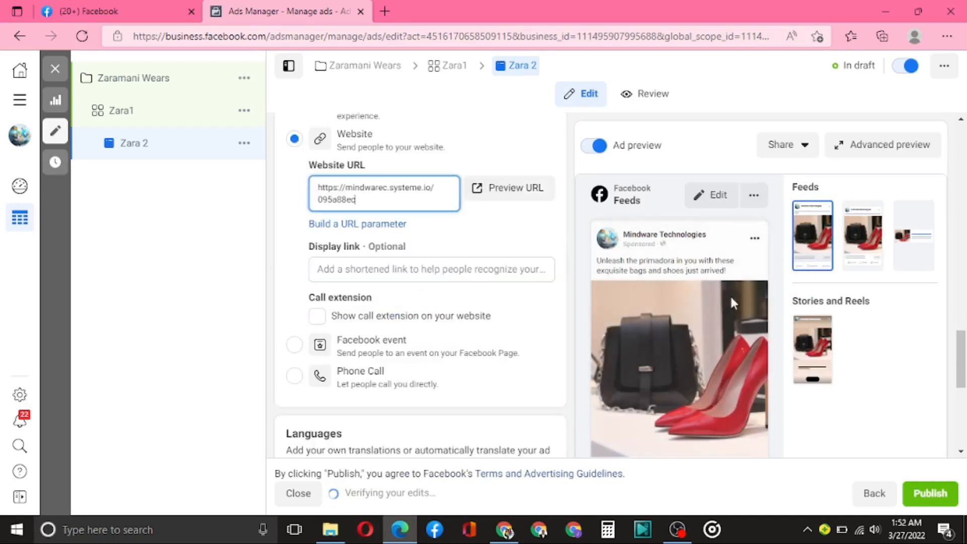
scroll(429, 344, "down", 1)
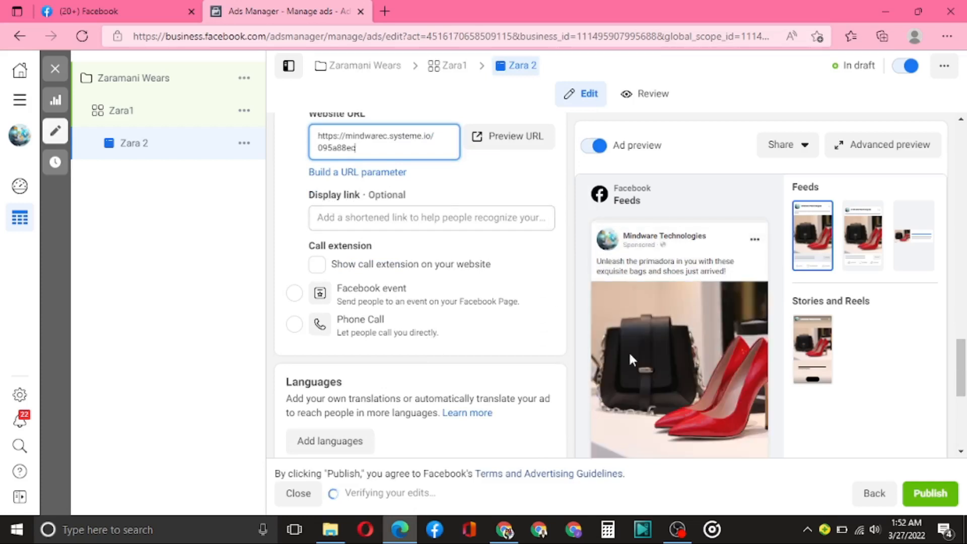
scroll(774, 295, "down", 5)
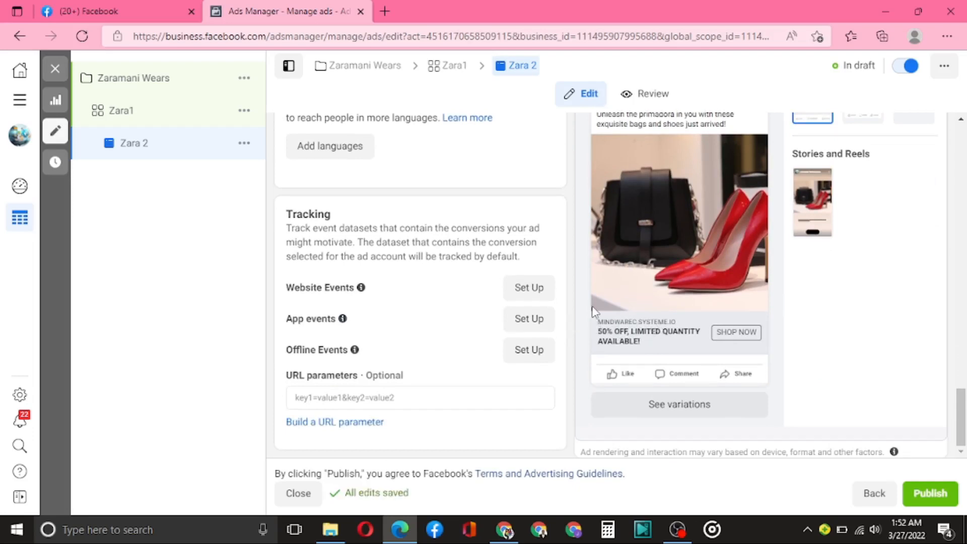
scroll(592, 313, "up", 6)
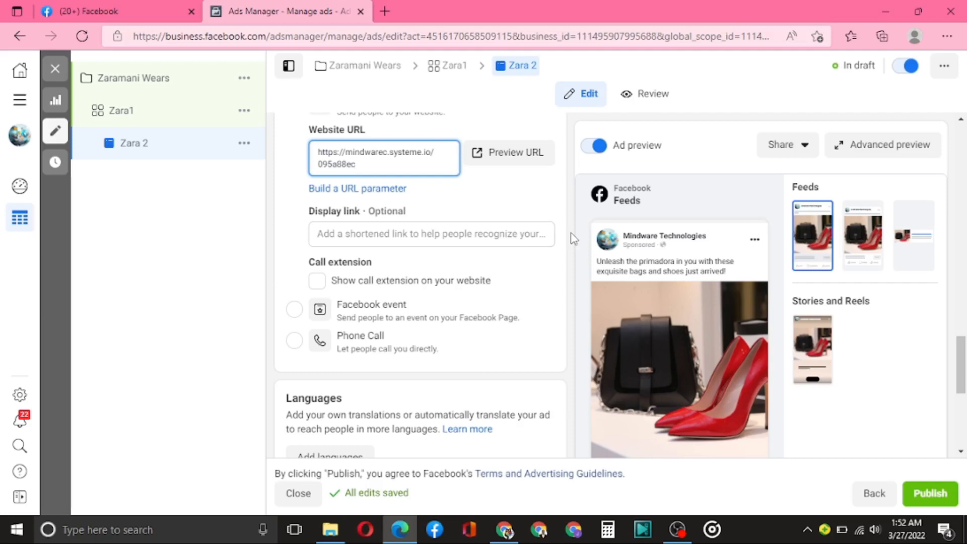
Look through the ad's website destination, call extension, language and tracking options alongside the feed preview
scroll(573, 238, "down", 1)
scroll(457, 191, "up", 1)
scroll(574, 256, "down", 3)
scroll(626, 378, "down", 3)
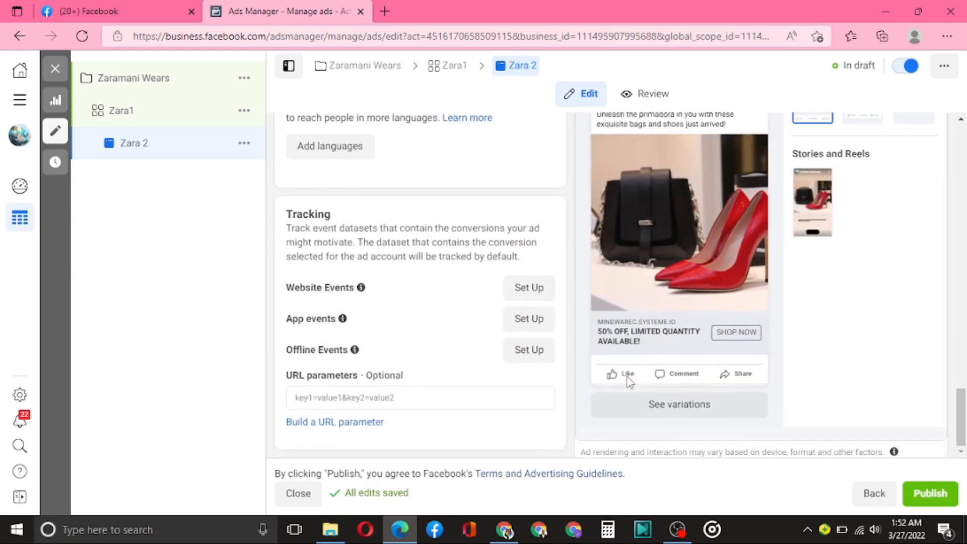
scroll(630, 343, "up", 2)
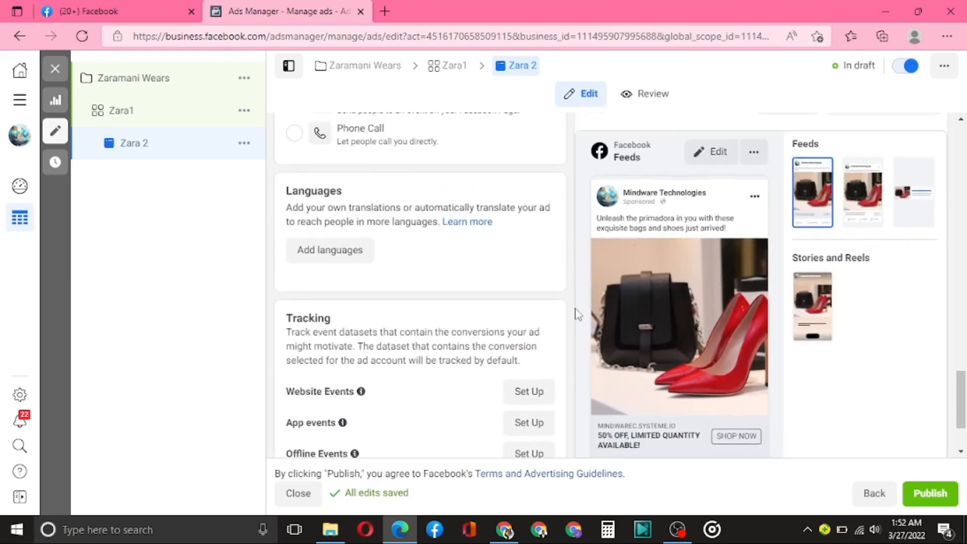
scroll(578, 314, "up", 4)
scroll(578, 313, "up", 1)
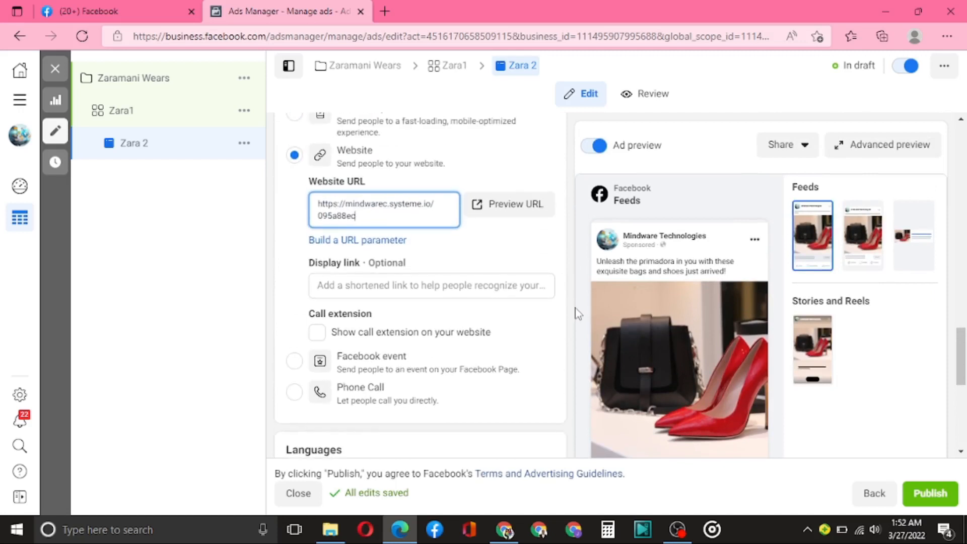
scroll(542, 277, "down", 1)
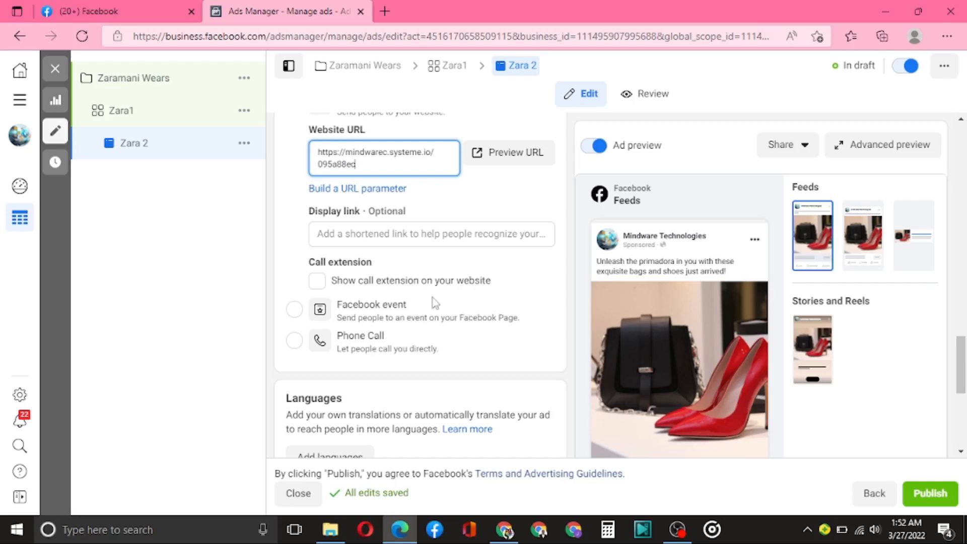
scroll(471, 320, "down", 1)
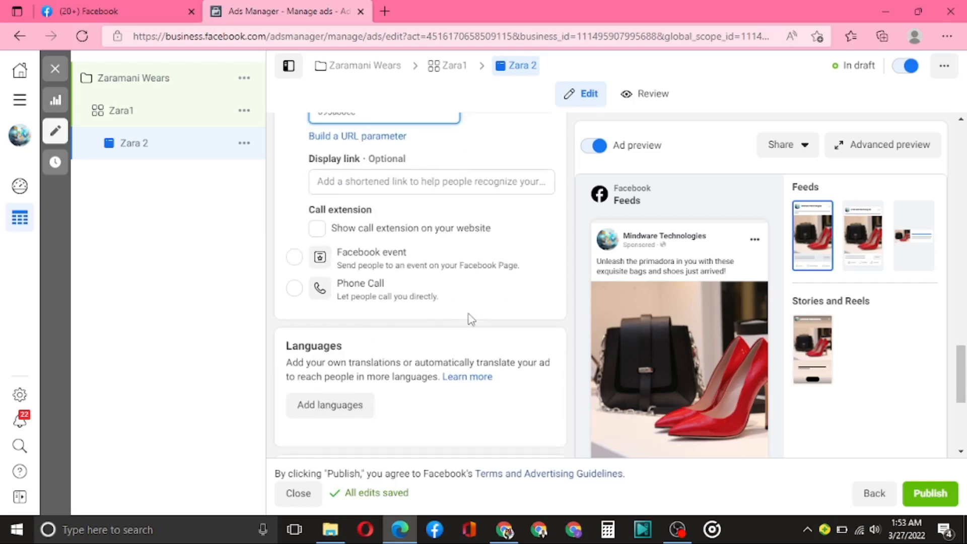
scroll(313, 303, "down", 5)
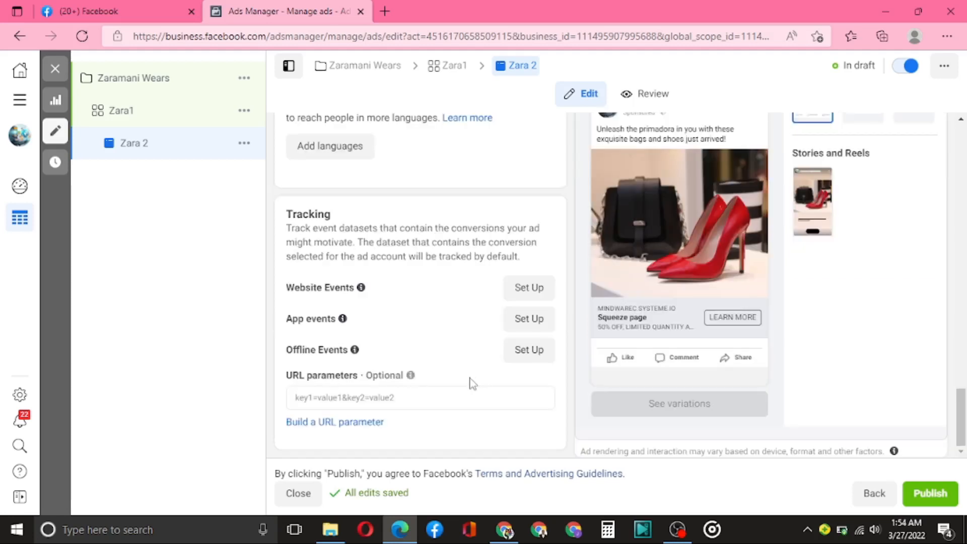
scroll(449, 319, "up", 2)
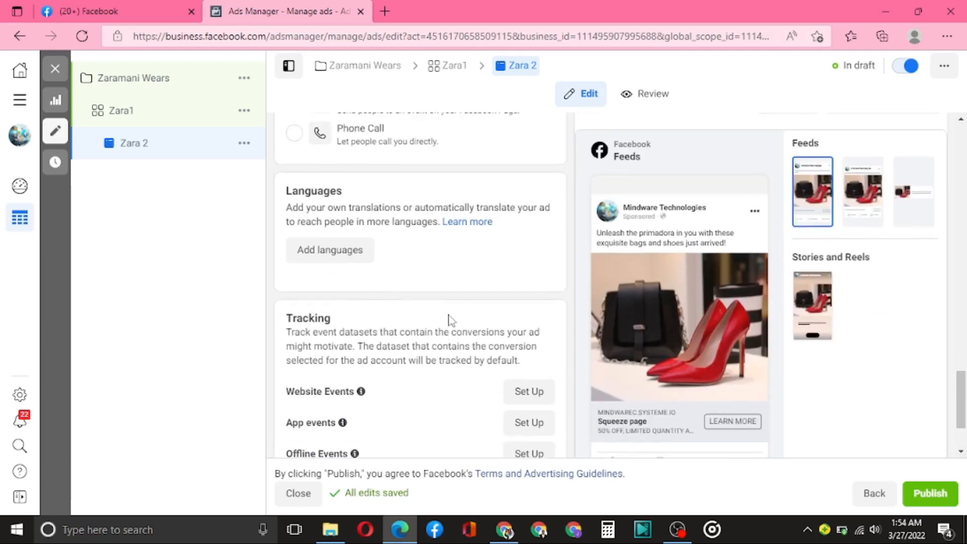
scroll(449, 319, "down", 2)
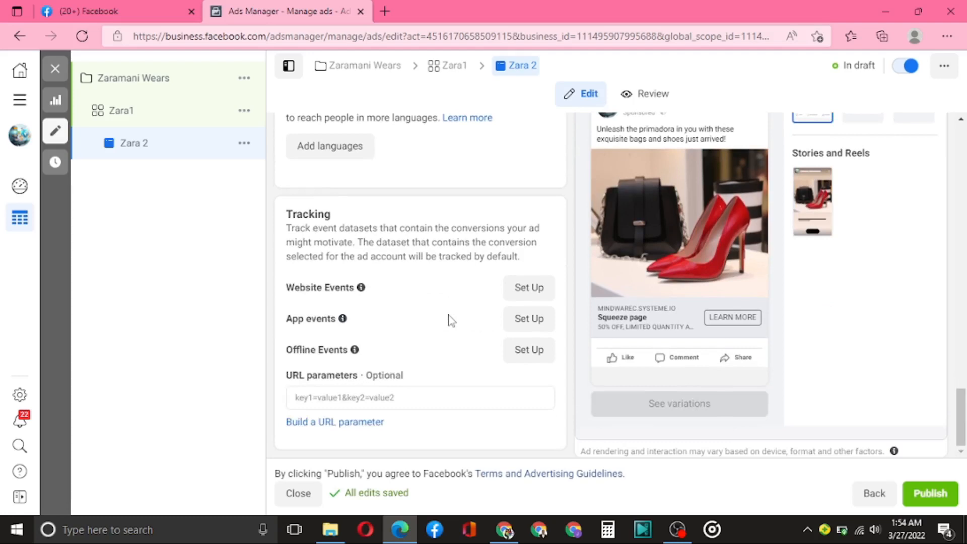
scroll(522, 174, "up", 3)
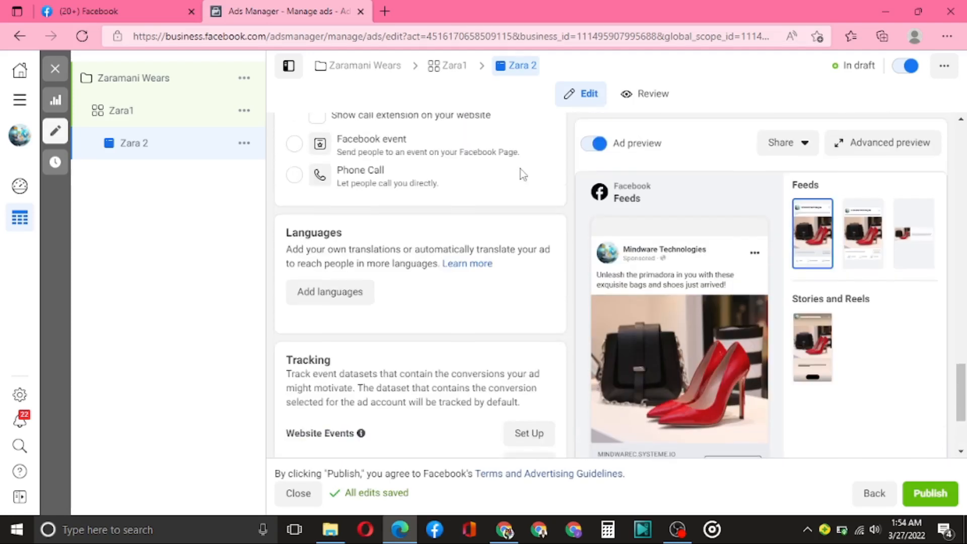
scroll(522, 181, "up", 3)
scroll(521, 186, "down", 6)
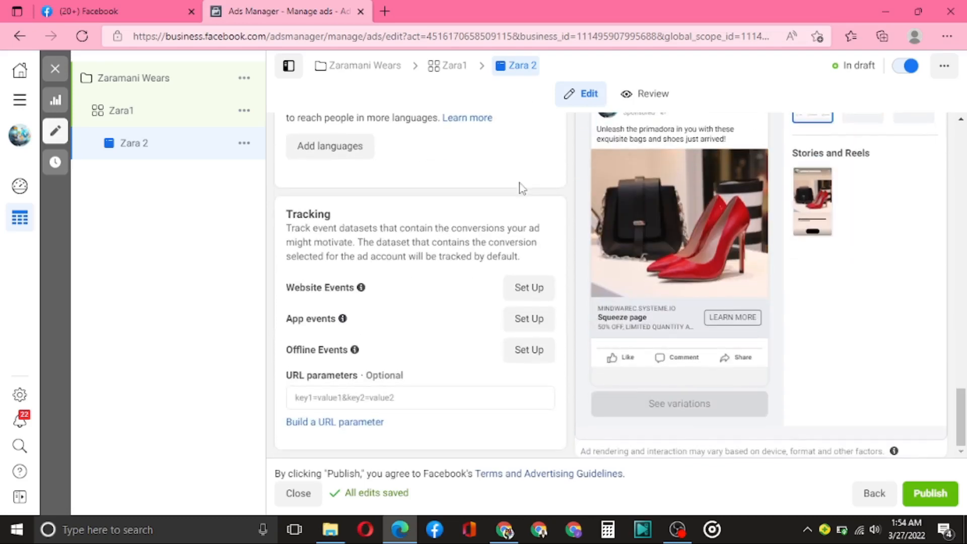
Publish the Zara 2 ad and look through its settings from identity to primary text and destination
left_click(924, 492)
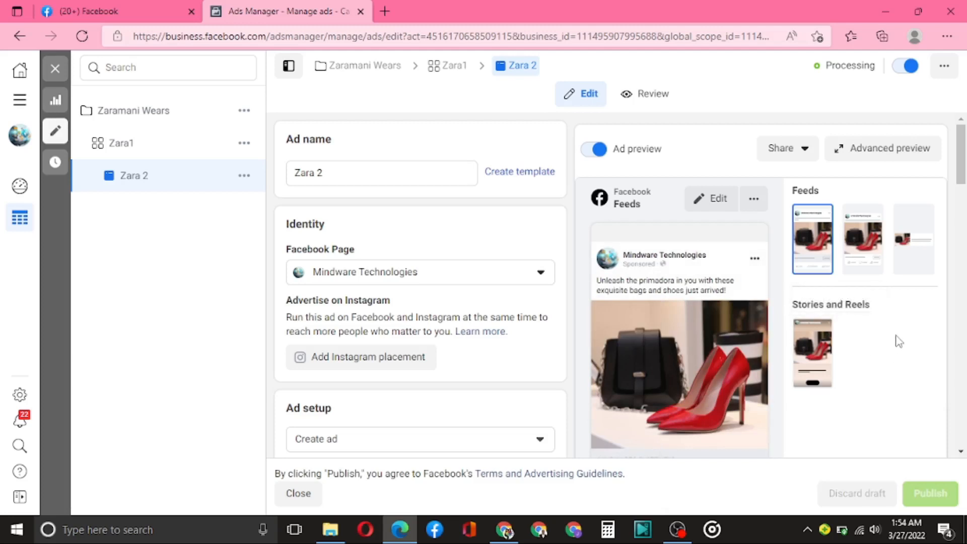
scroll(667, 382, "down", 1)
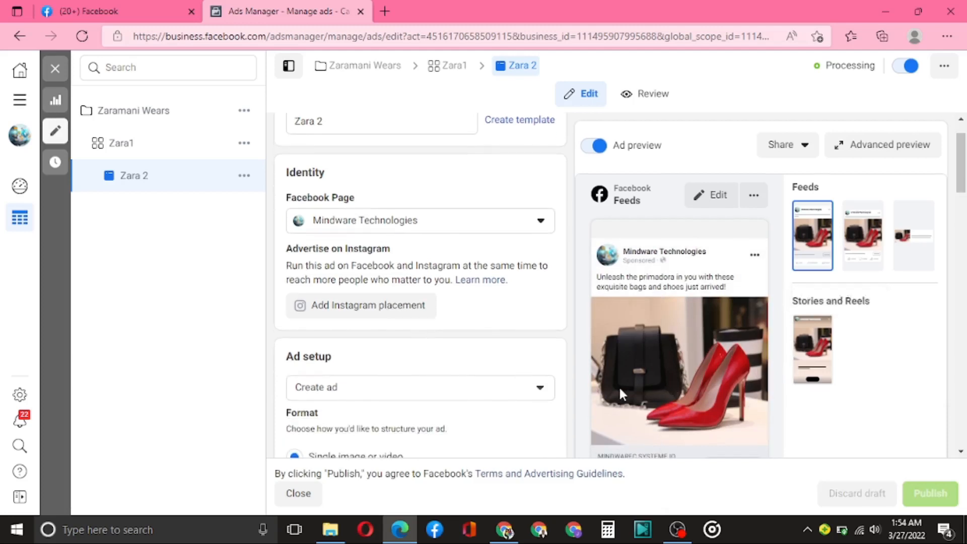
scroll(589, 347, "down", 6)
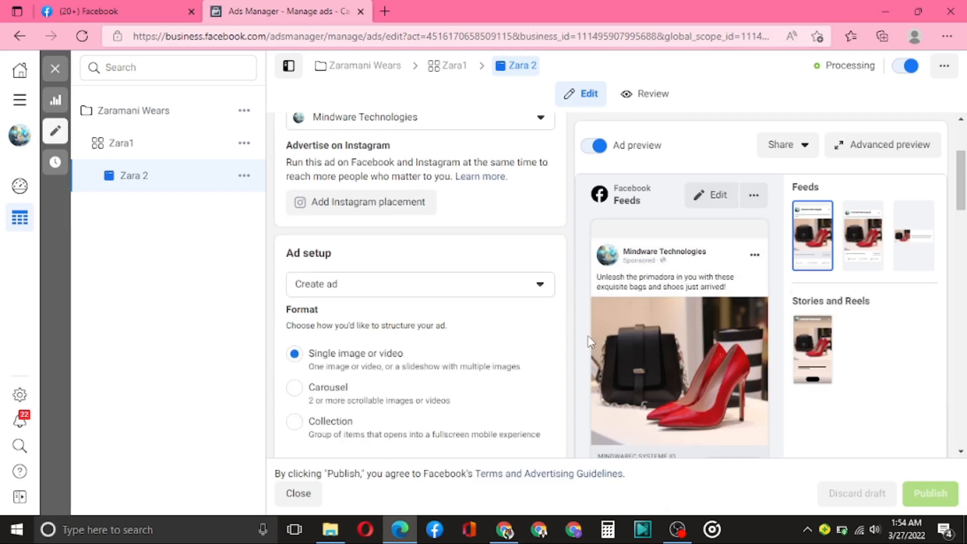
scroll(590, 342, "down", 4)
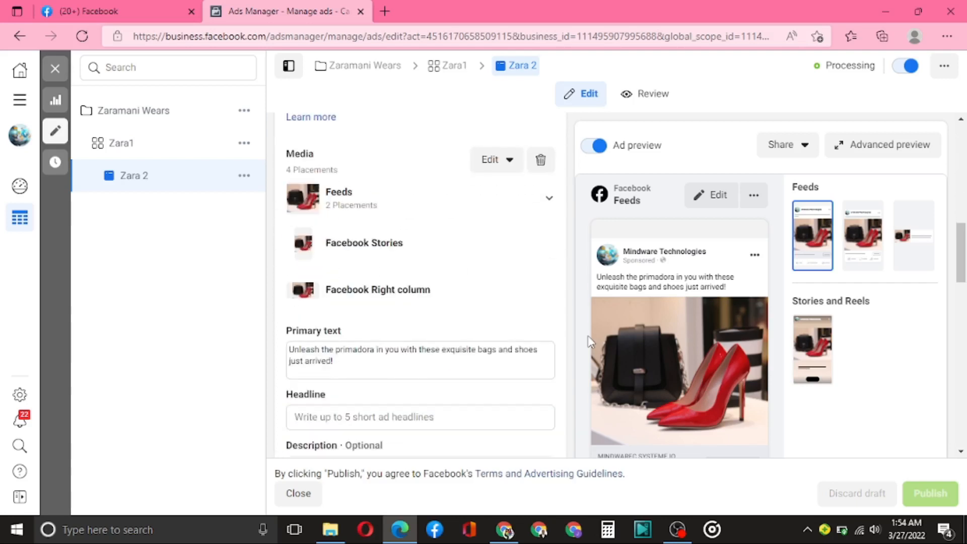
scroll(590, 343, "down", 12)
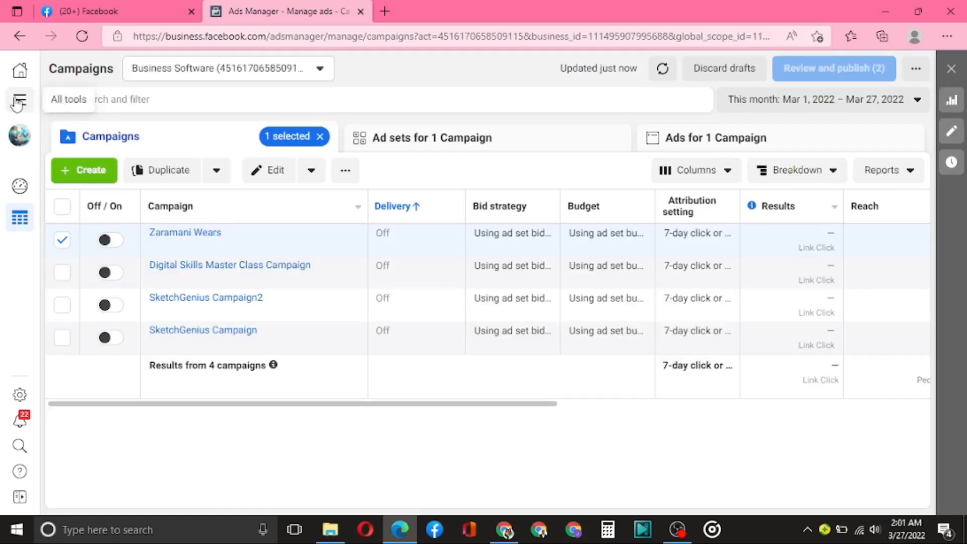
Open the ad account settings and go on to the account's payment settings
left_click(17, 102)
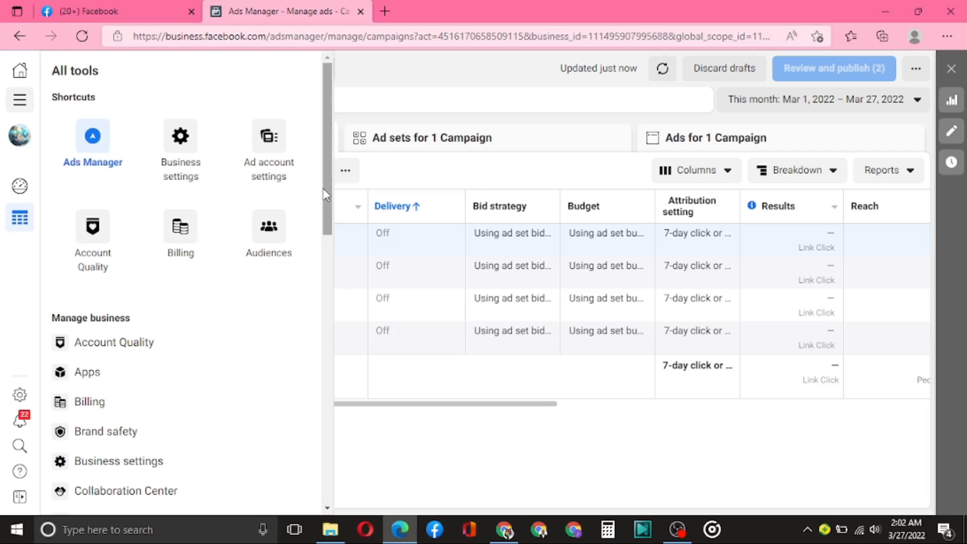
left_click(265, 160)
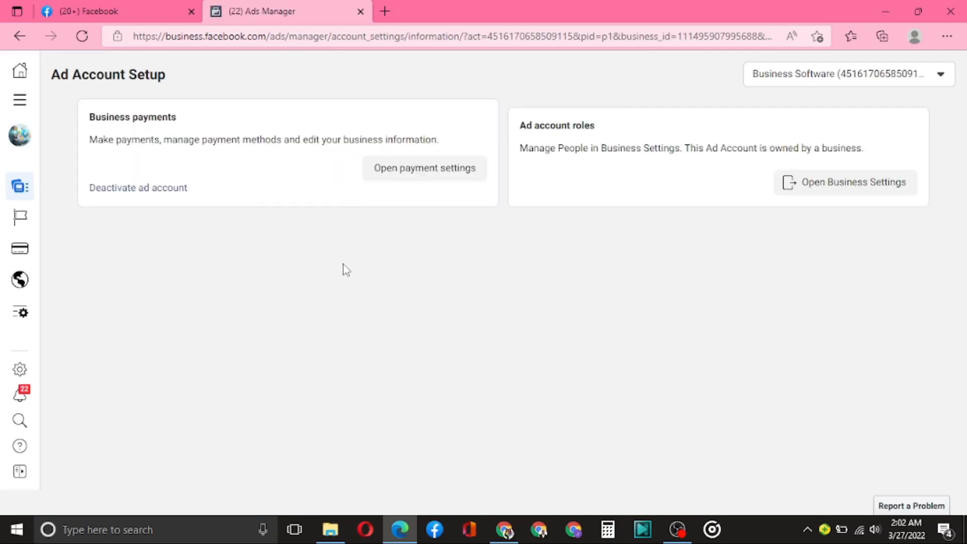
left_click(423, 171)
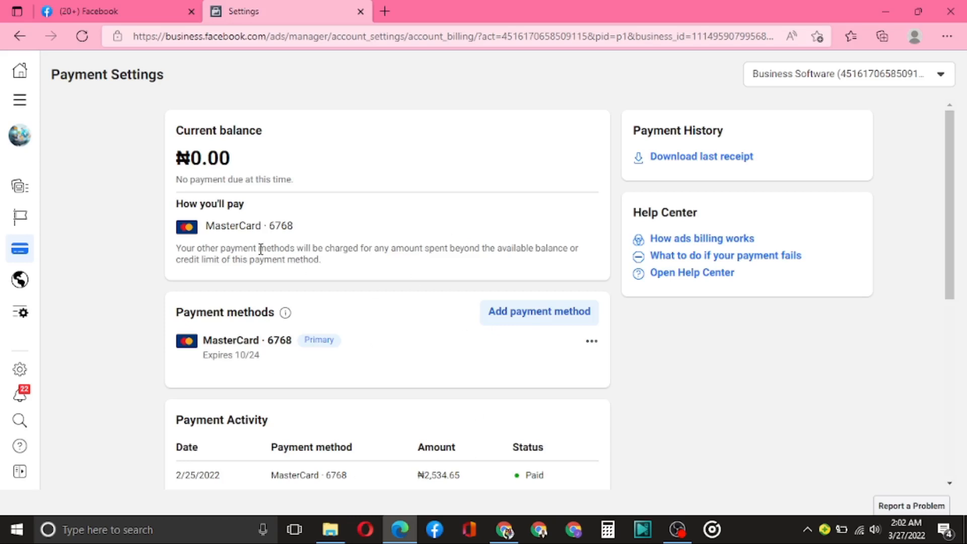
Review the payment methods, payment activity, account spending limit and business info in the payment settings
scroll(306, 243, "down", 1)
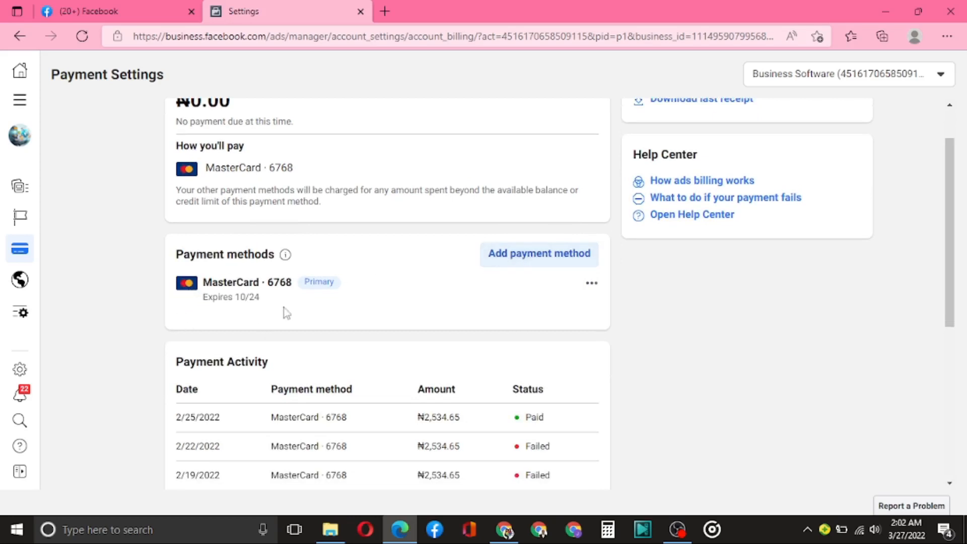
scroll(265, 281, "down", 2)
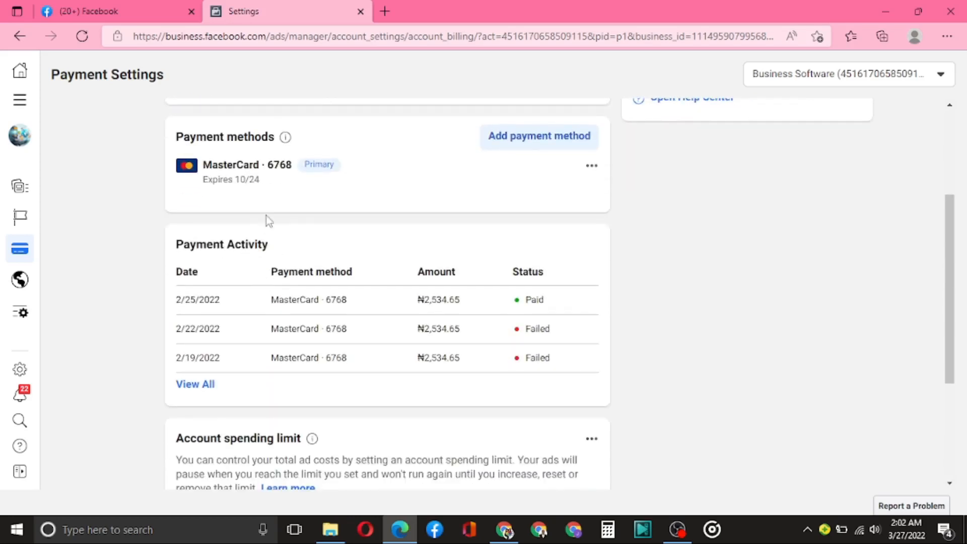
scroll(265, 195, "down", 3)
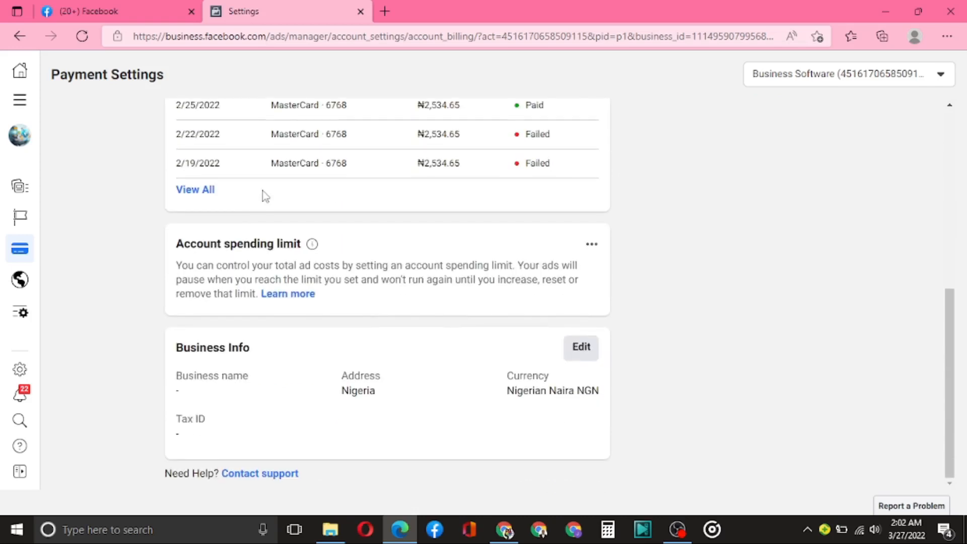
scroll(294, 242, "up", 1)
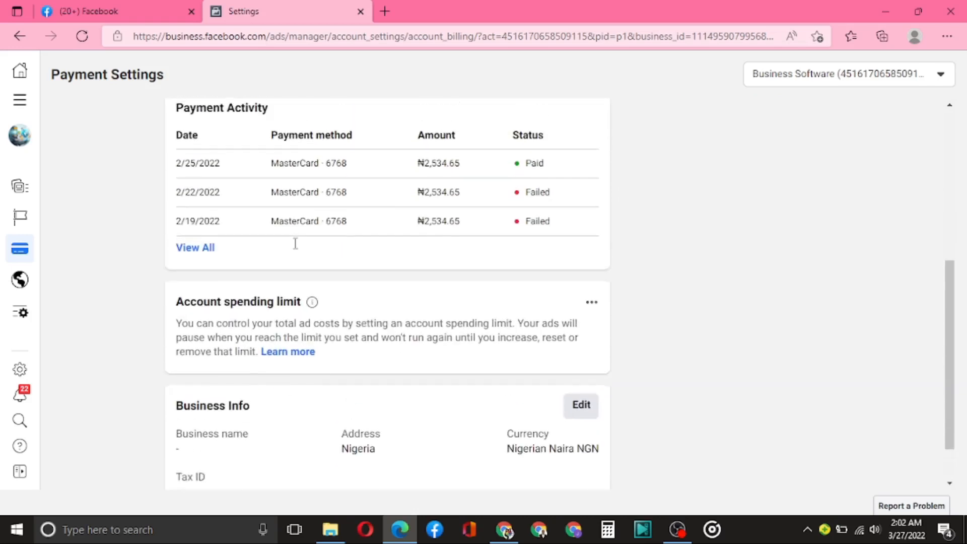
scroll(294, 243, "down", 1)
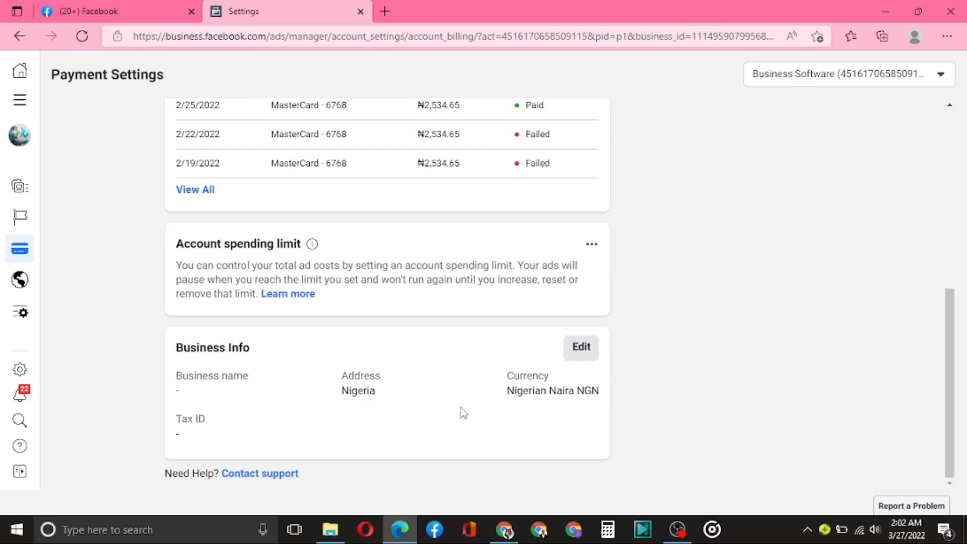
scroll(410, 389, "up", 7)
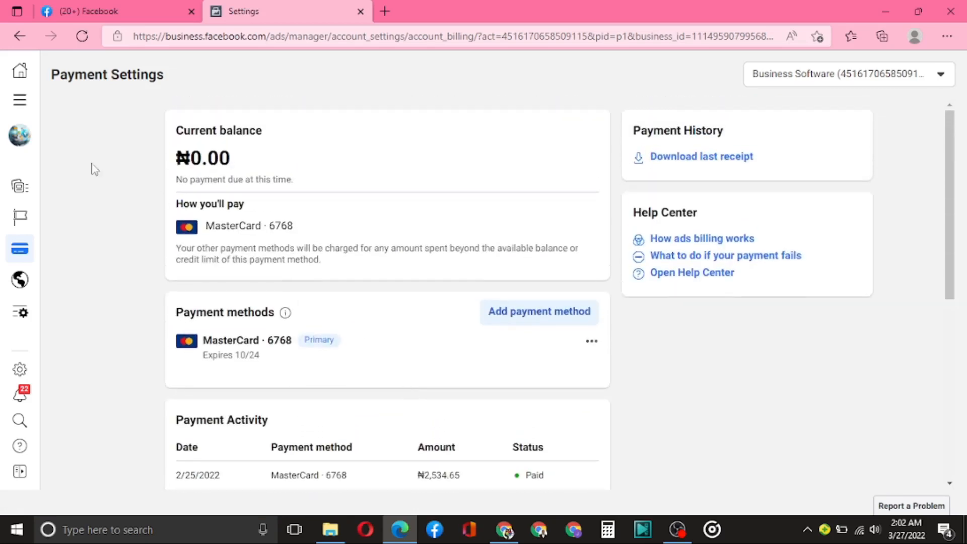
Open the ad account's billing activity, go from there to the payment settings and look over the page
left_click(18, 101)
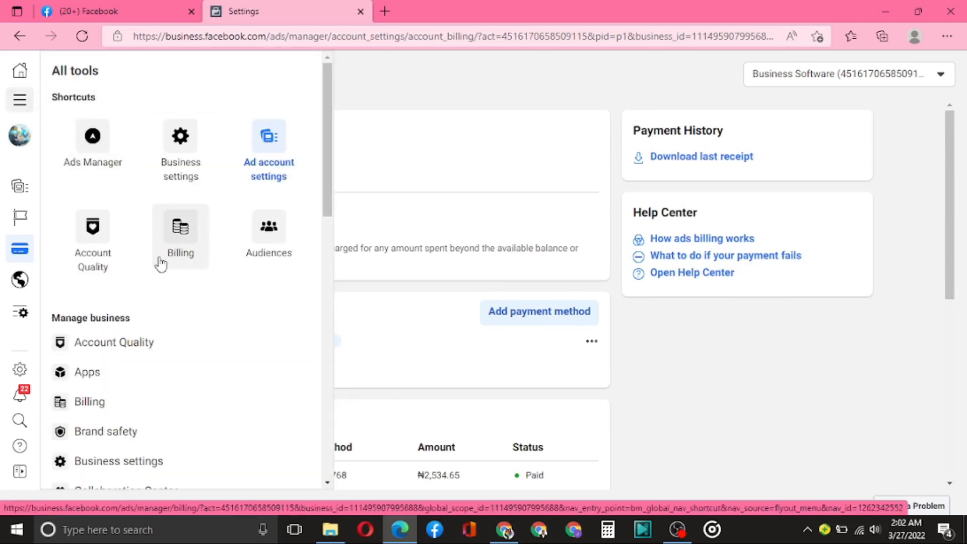
left_click(184, 233)
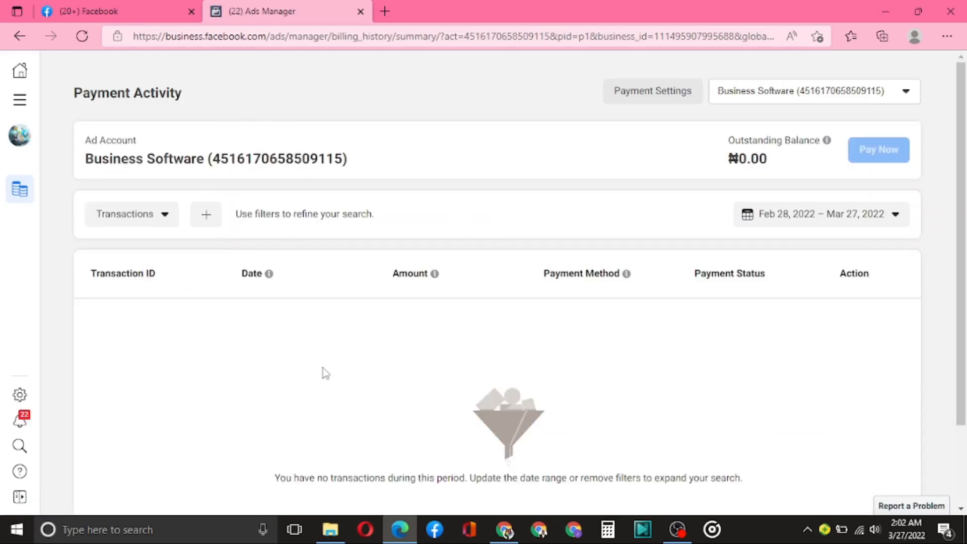
left_click(642, 93)
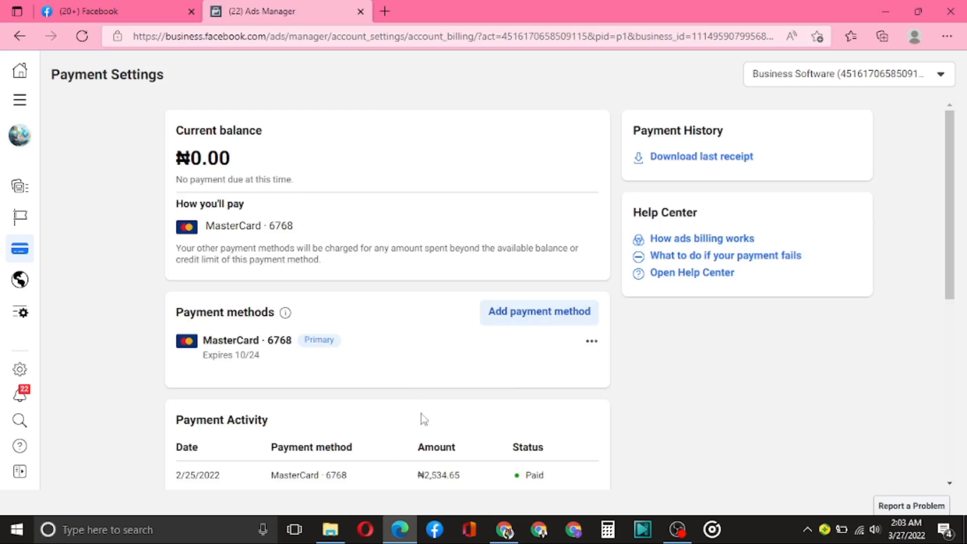
scroll(282, 408, "down", 2)
scroll(288, 417, "down", 3)
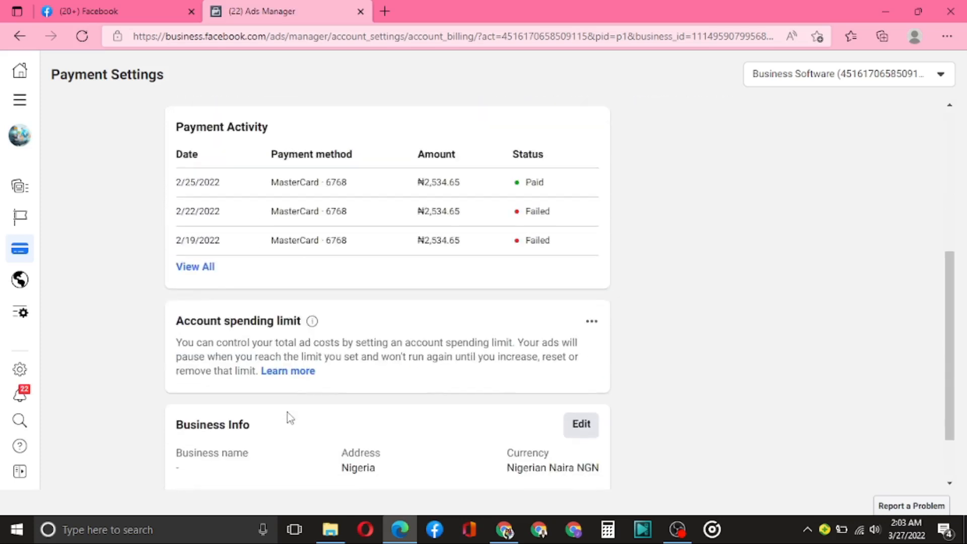
scroll(288, 417, "up", 5)
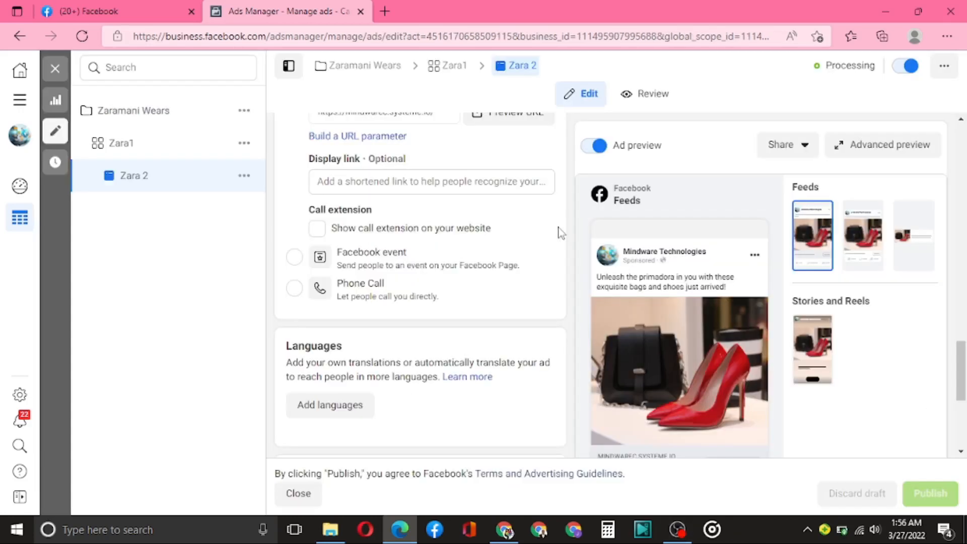
Back in the Zara 2 ad, check the language and tracking sections beside the feed preview
scroll(559, 232, "down", 2)
scroll(560, 232, "down", 3)
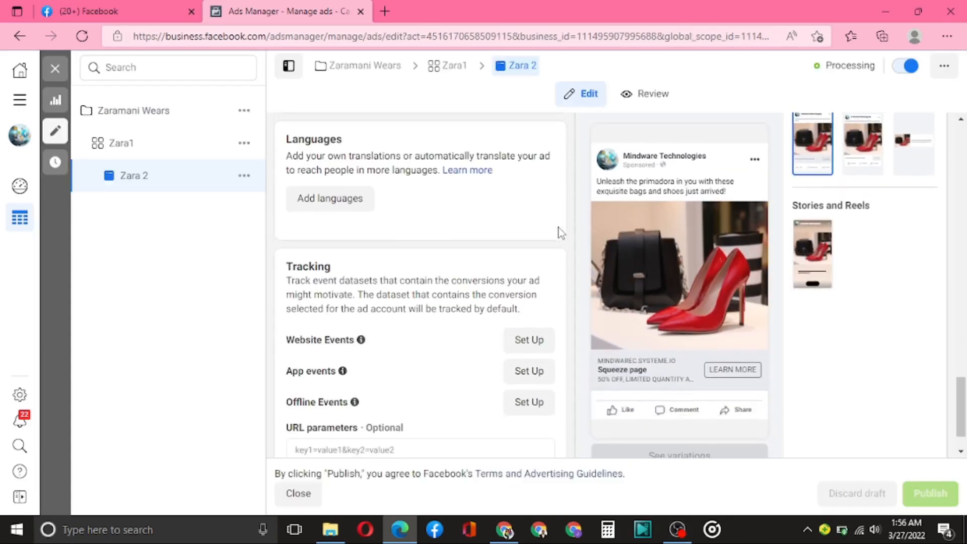